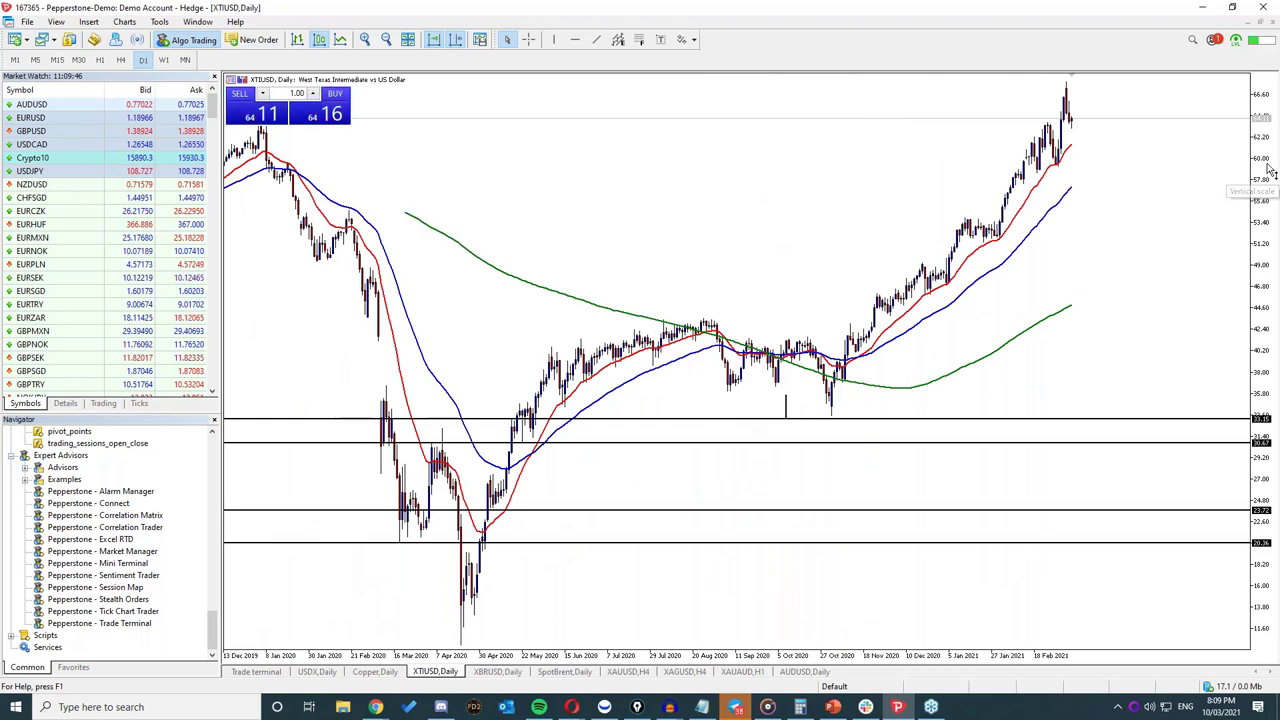
Step: Compress the price scale, delete all four horizontal lines from the XTIUSD daily chart, and zoom in
drag(1268, 172, 1080, 257)
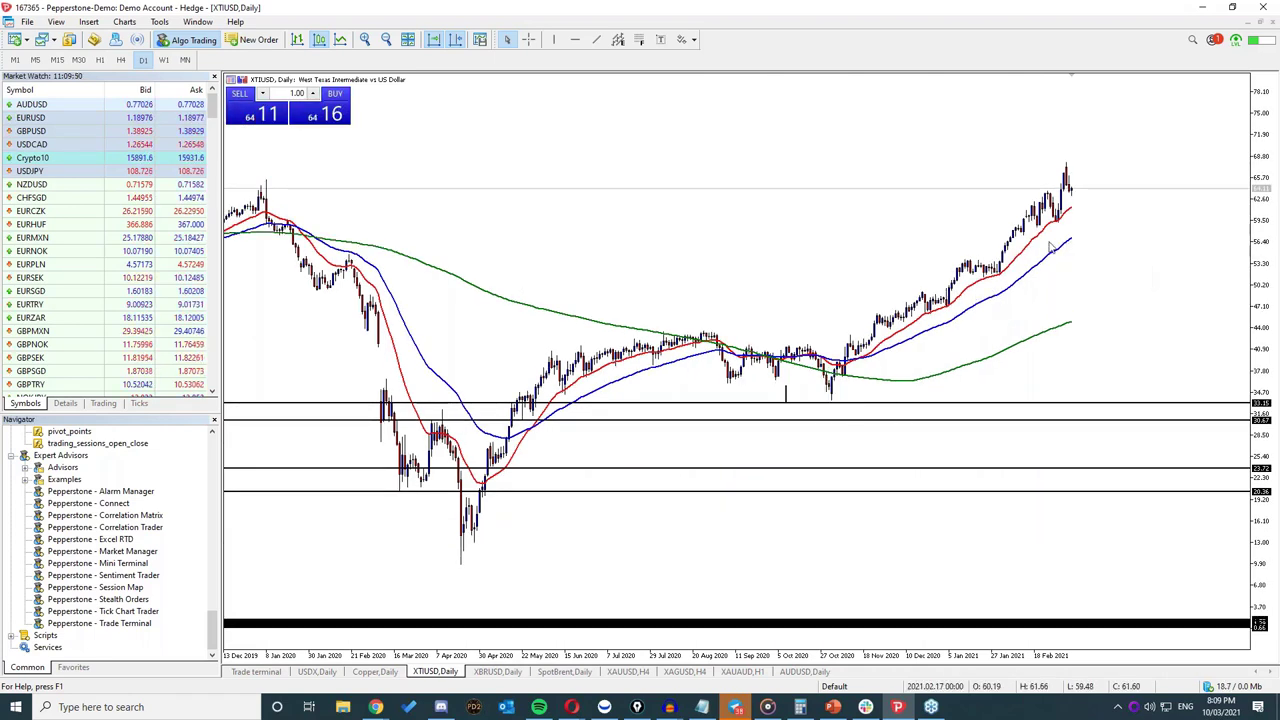
mouse_move(928, 343)
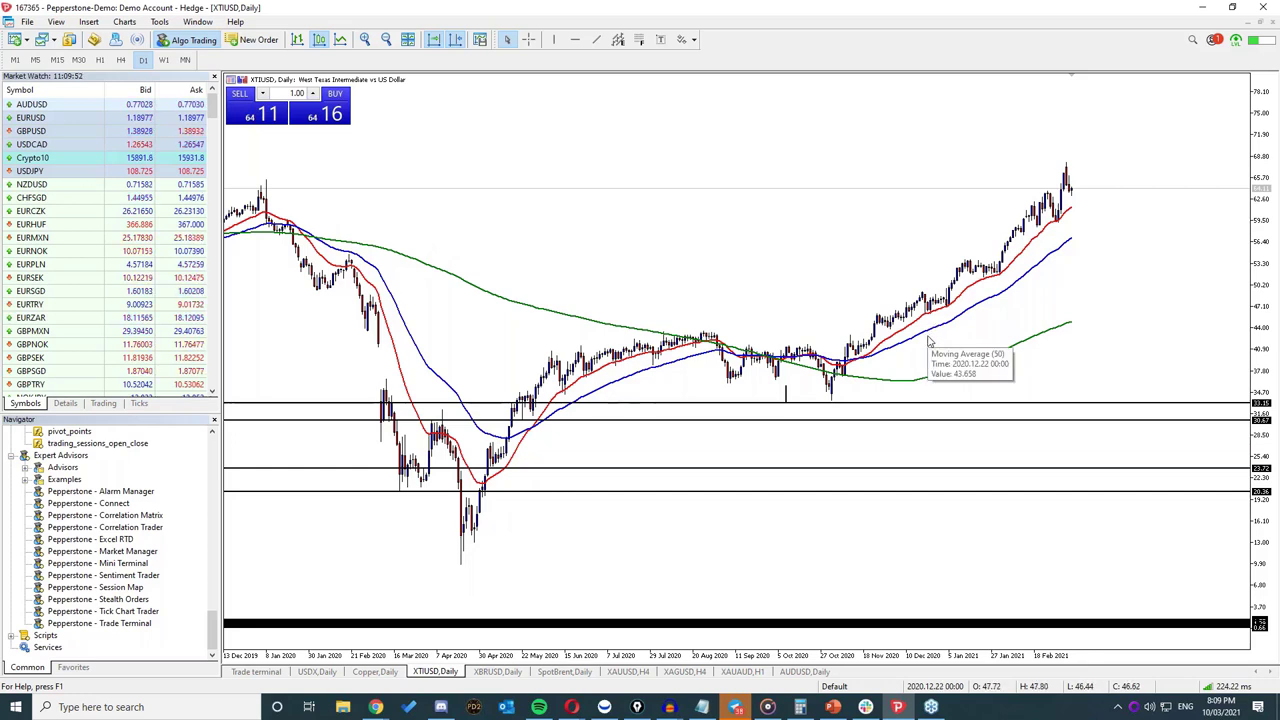
double_click(792, 403)
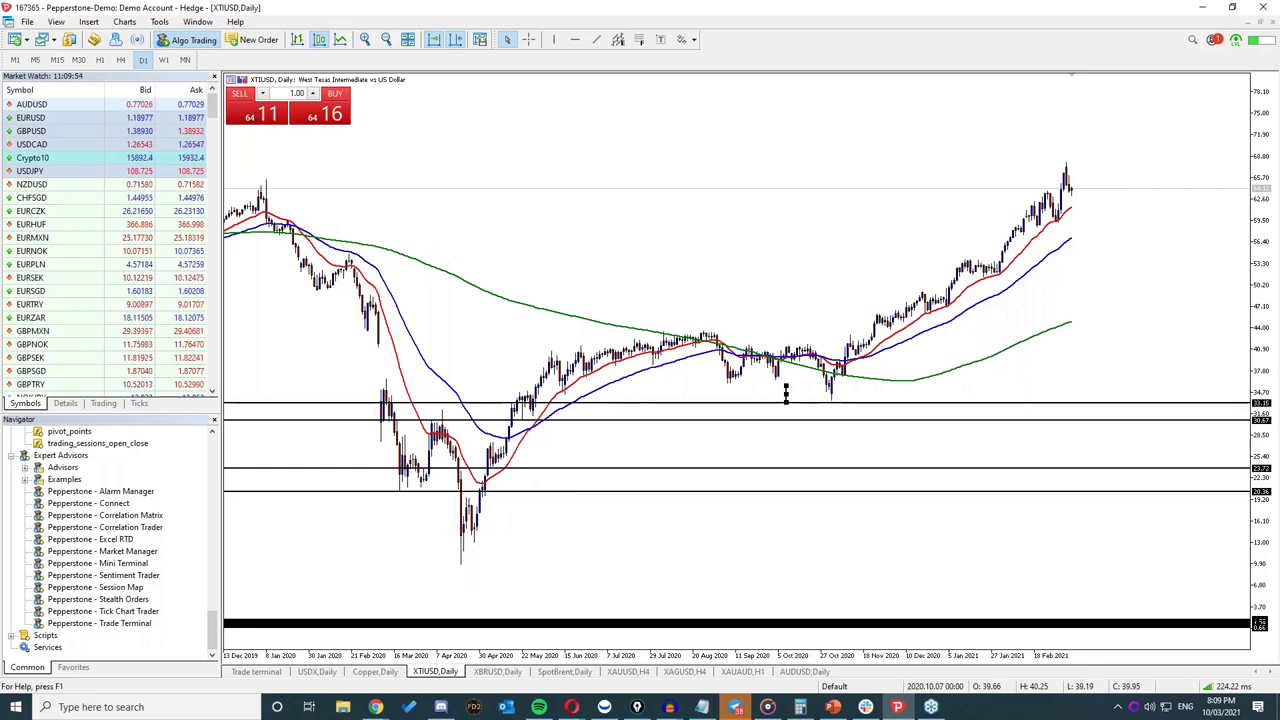
key(Delete)
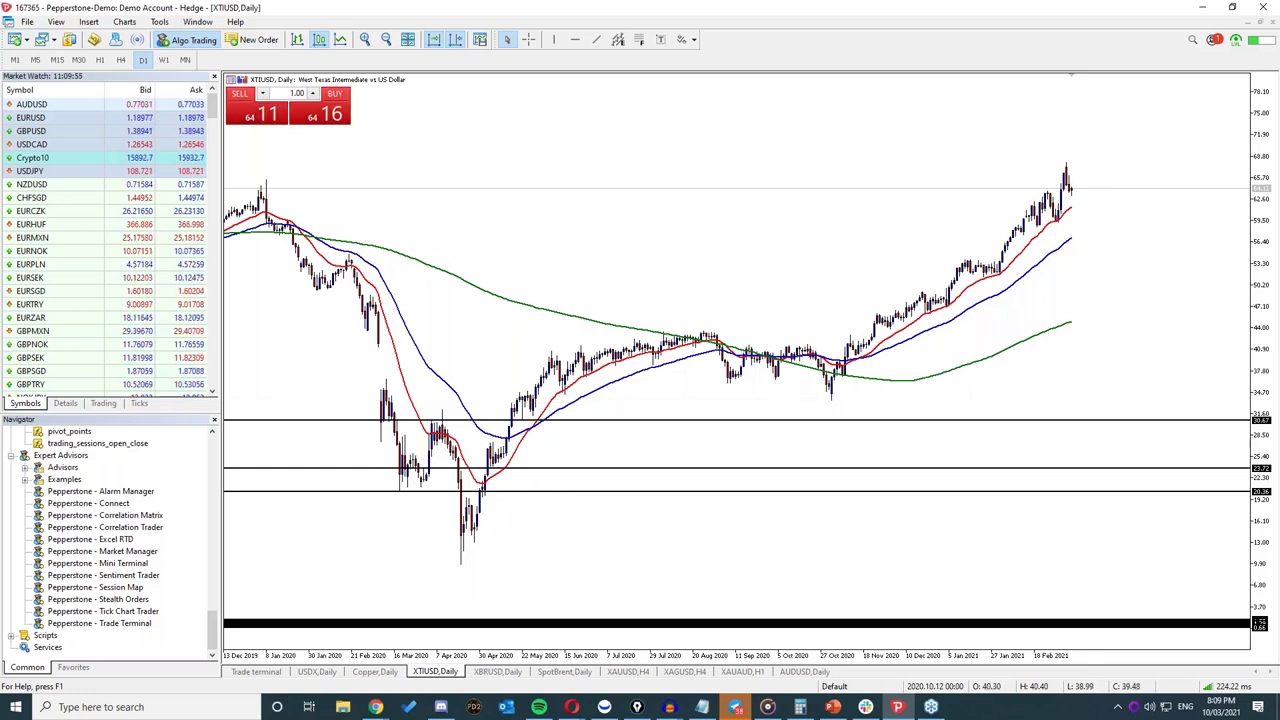
double_click(798, 421)
key(Delete)
double_click(822, 467)
key(Delete)
double_click(828, 489)
key(Delete)
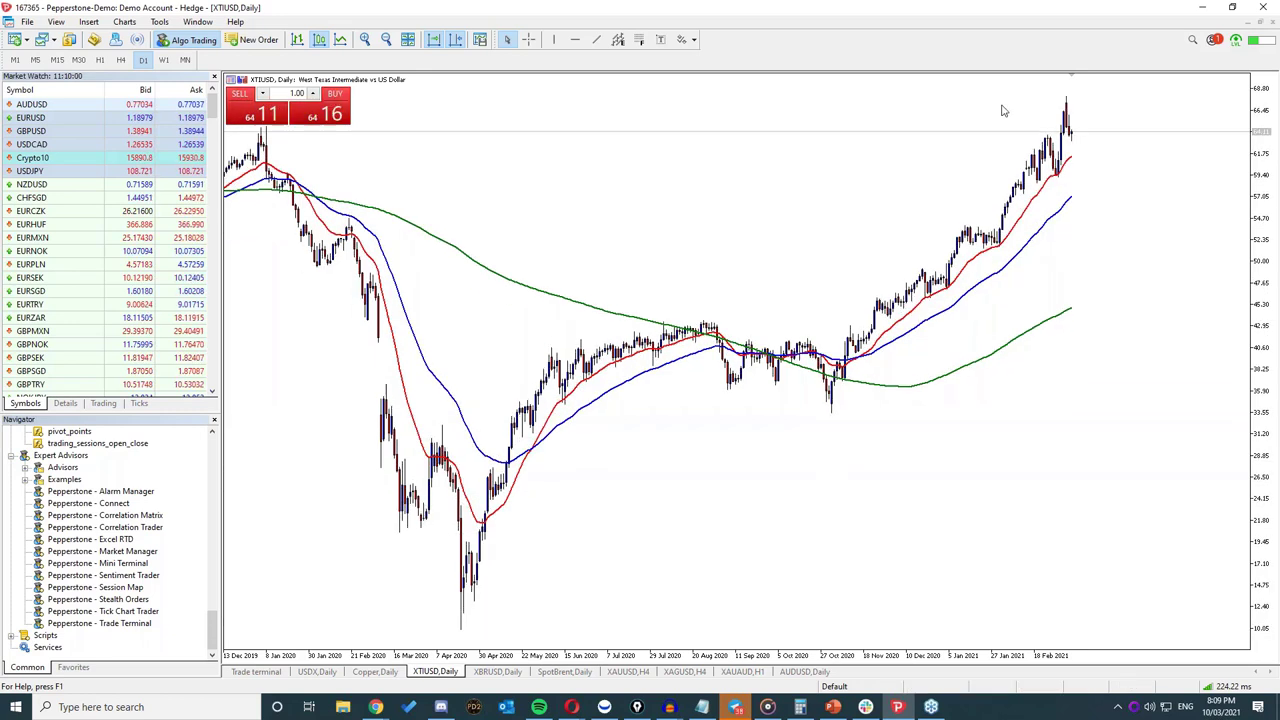
click(364, 39)
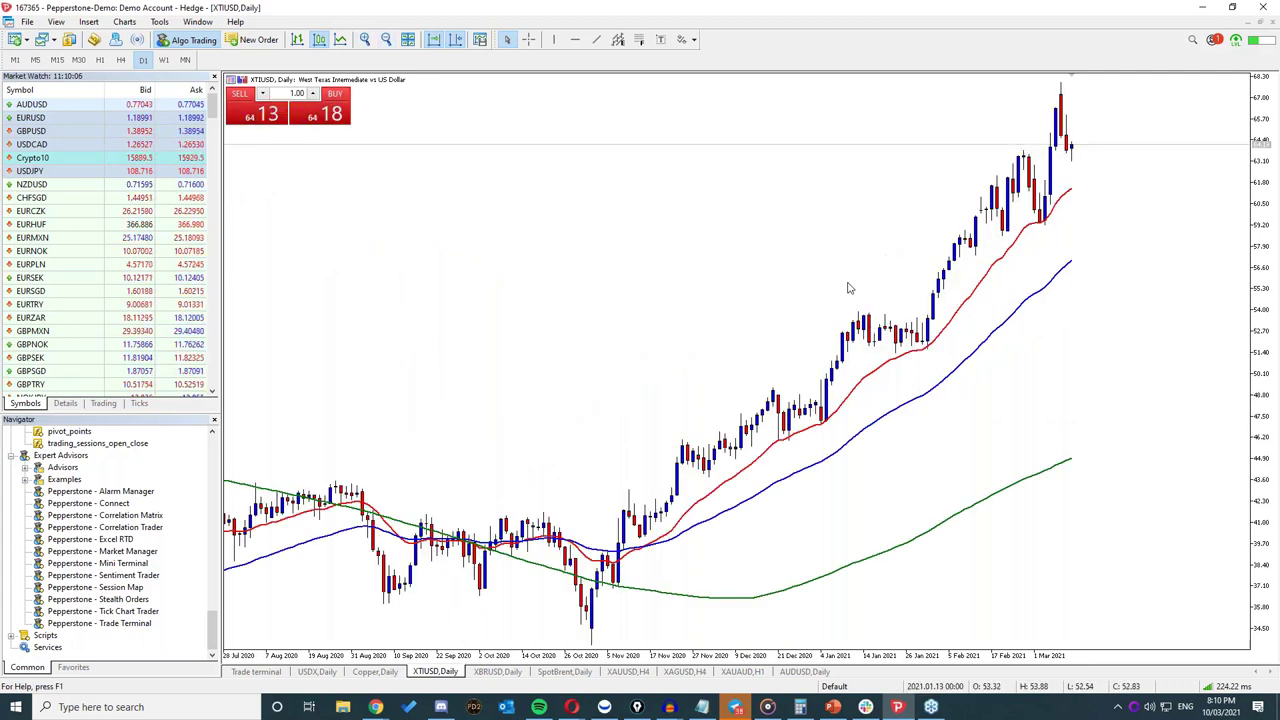
Step: Switch XTIUSD to weekly and add horizontal lines at the current price and the 2018 high
click(163, 60)
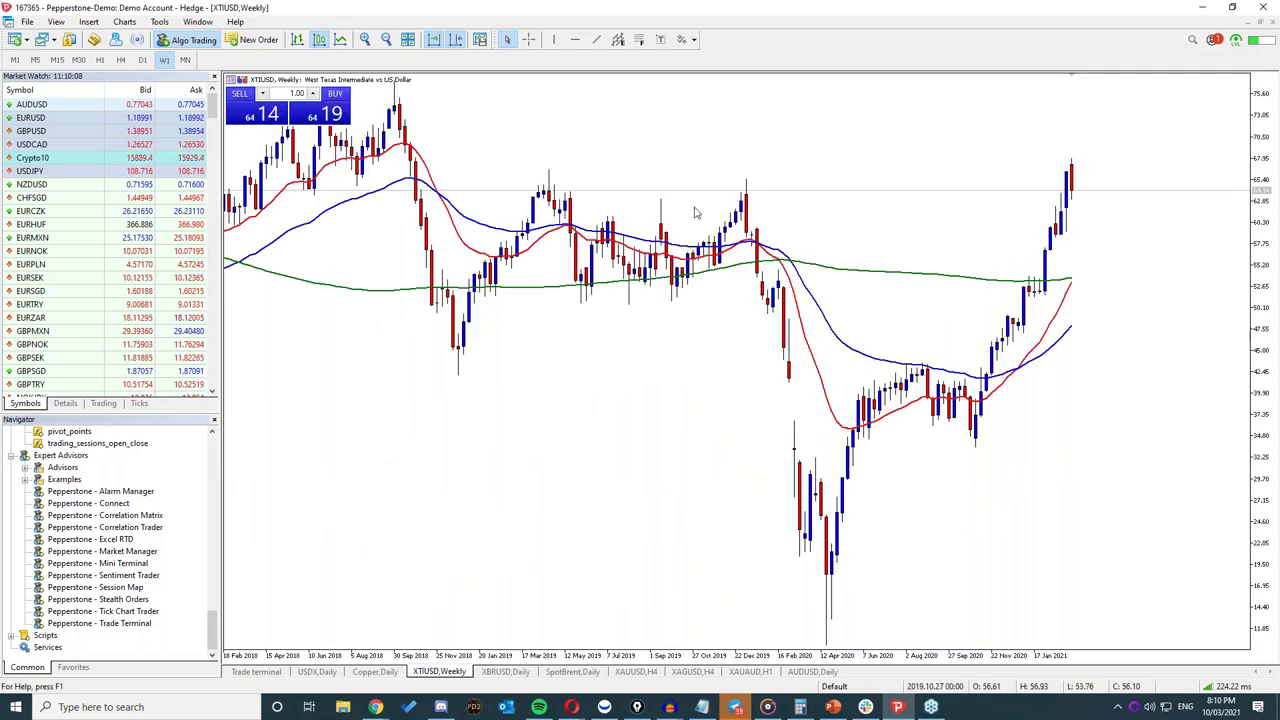
click(575, 40)
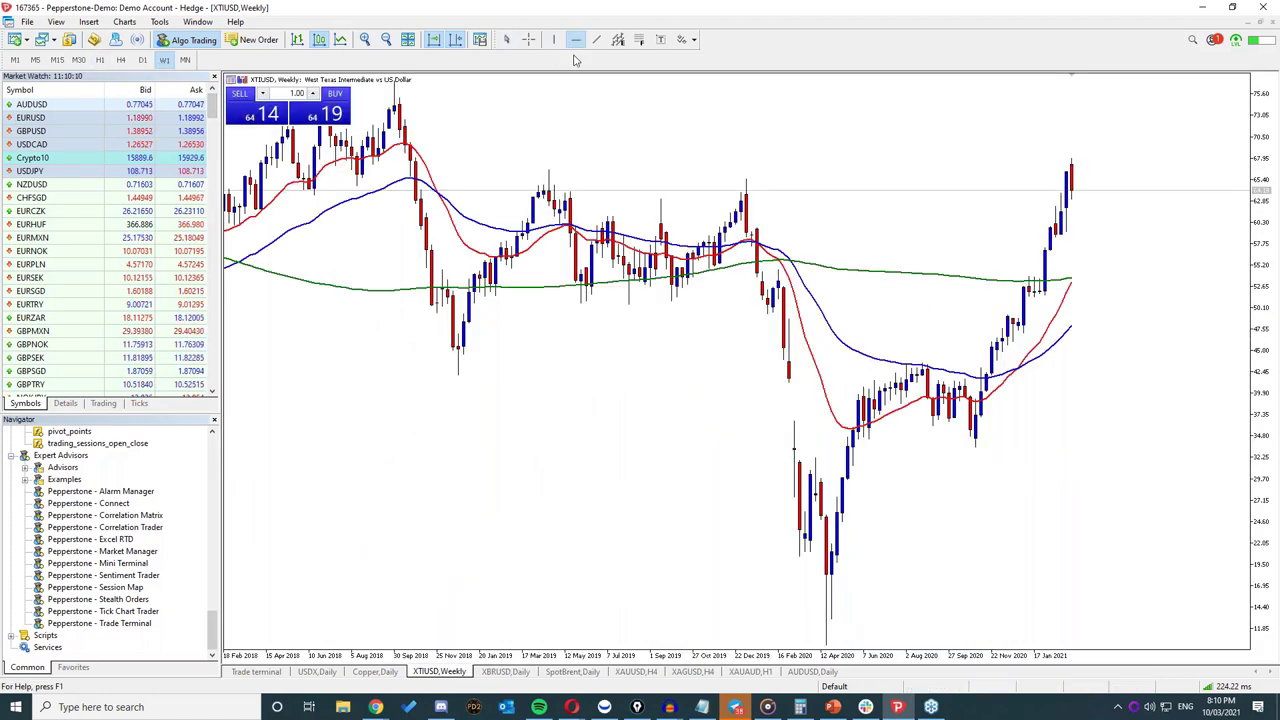
click(566, 188)
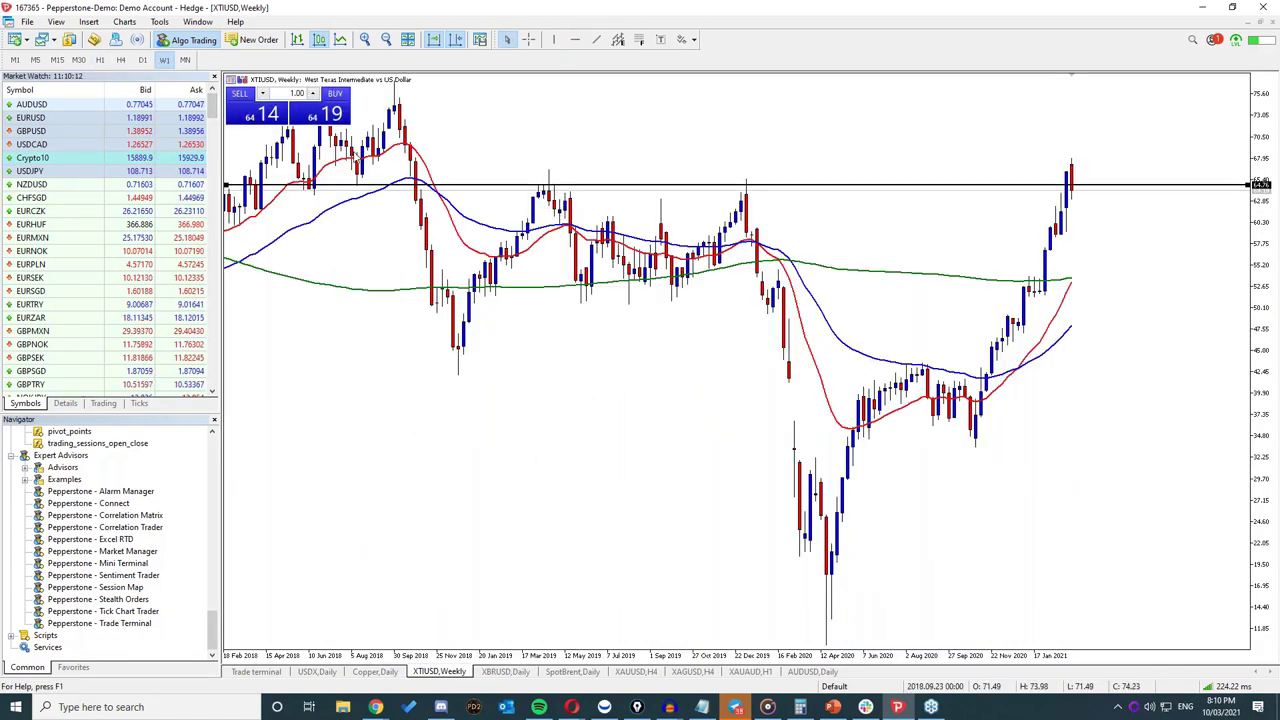
click(575, 40)
click(560, 100)
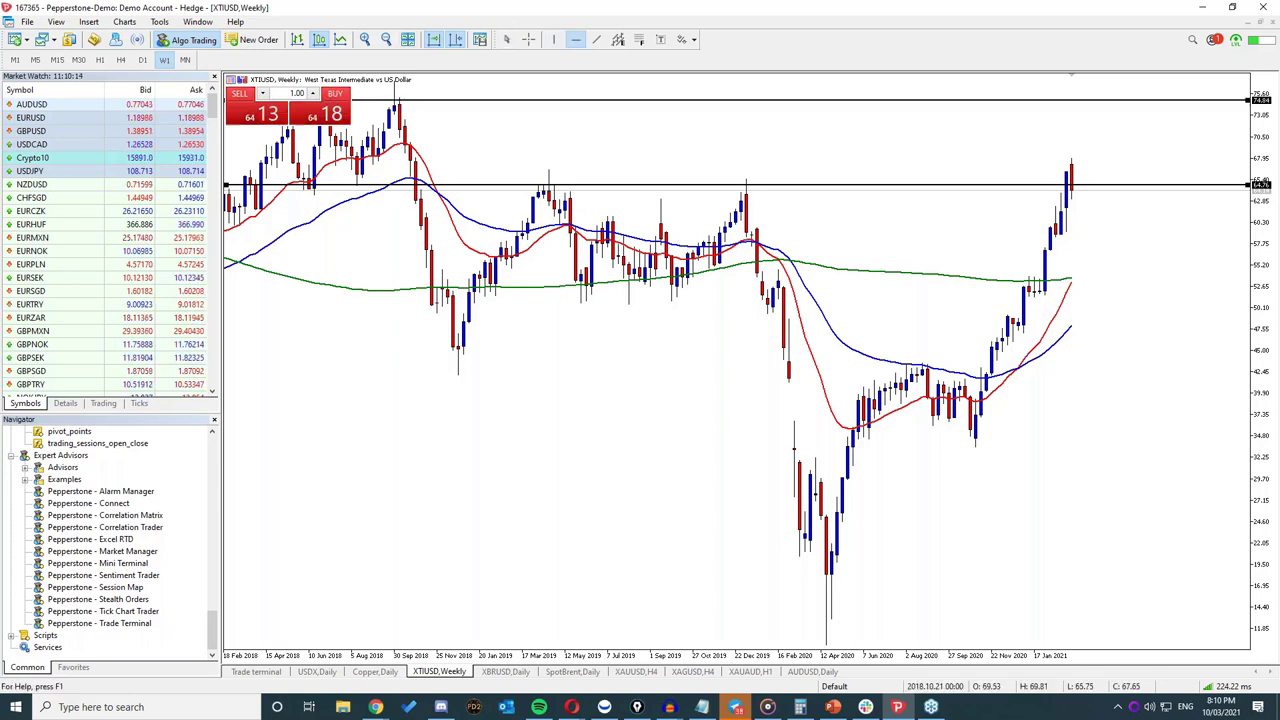
Step: Add a horizontal line near 50.98 and move it to the 2019 lows. Add another at the 2020 range top
click(575, 40)
click(621, 300)
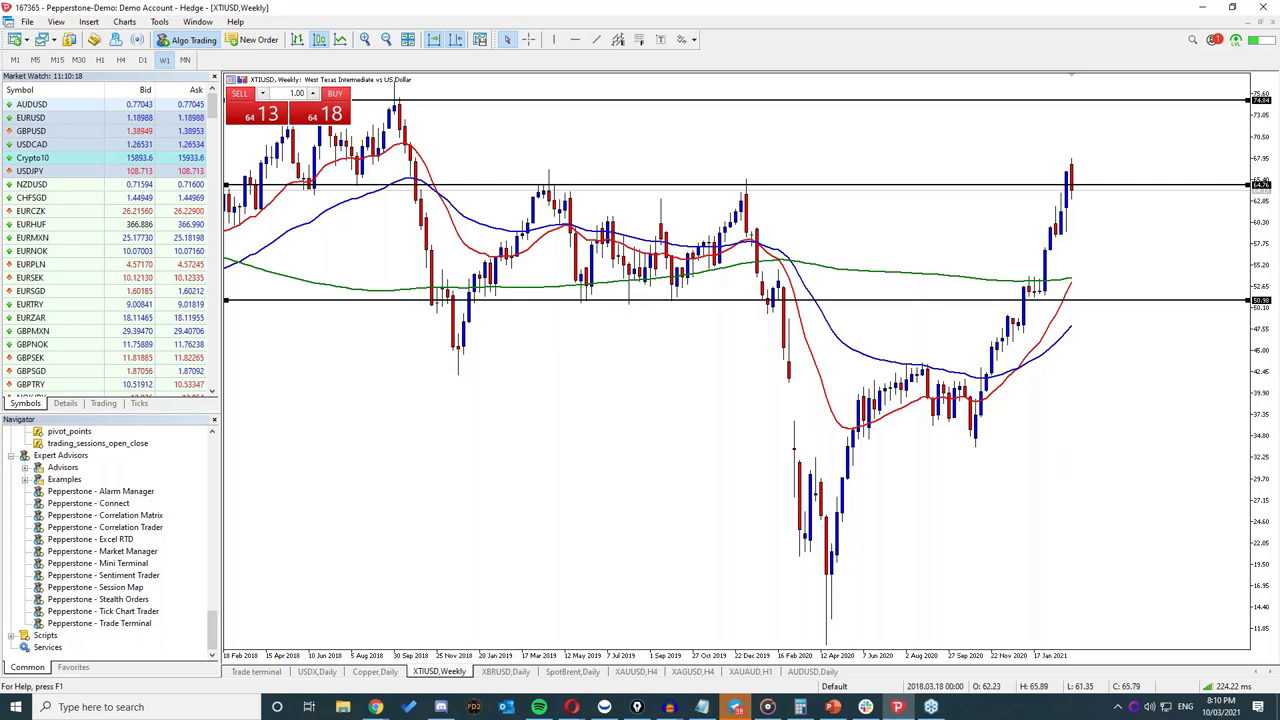
click(529, 40)
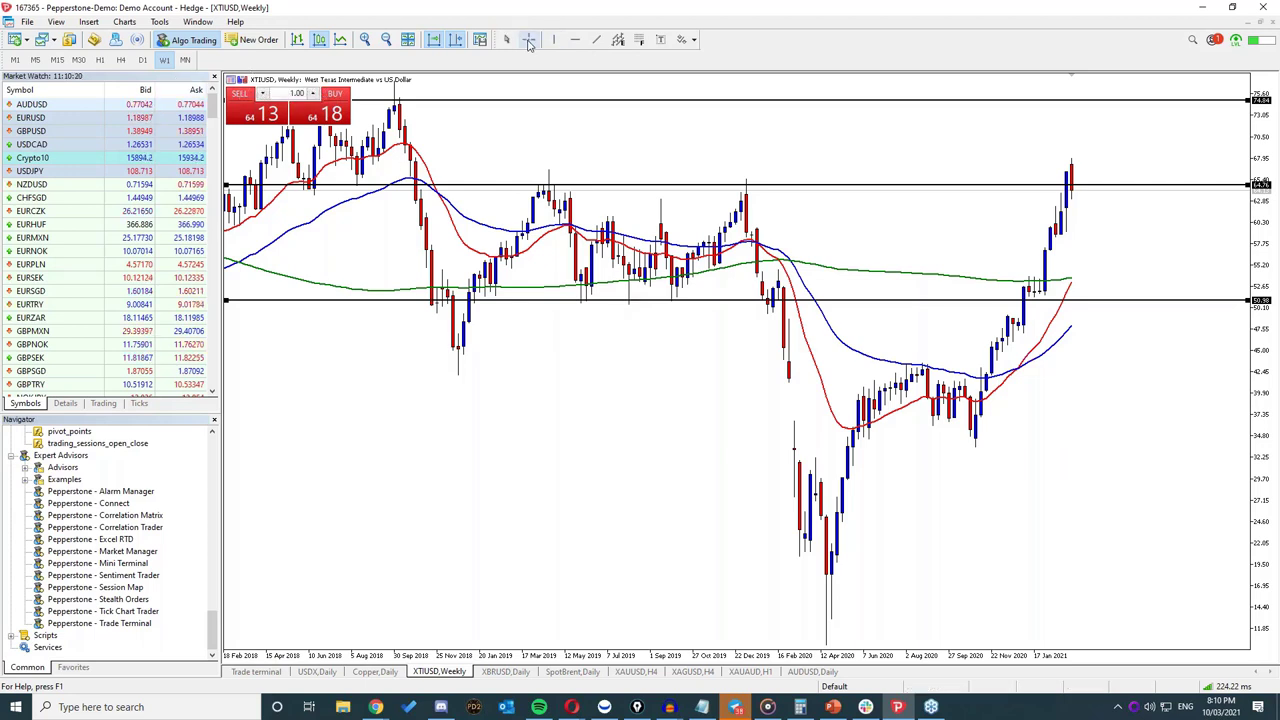
click(635, 272)
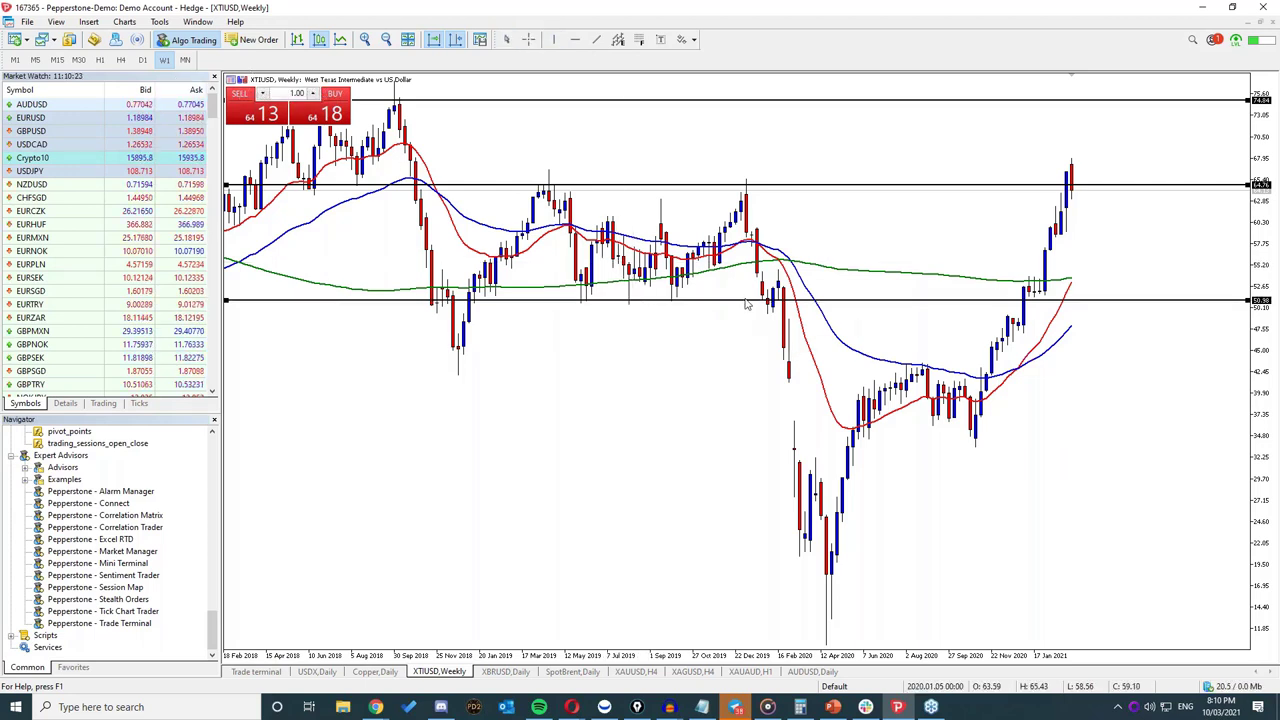
drag(744, 304, 741, 296)
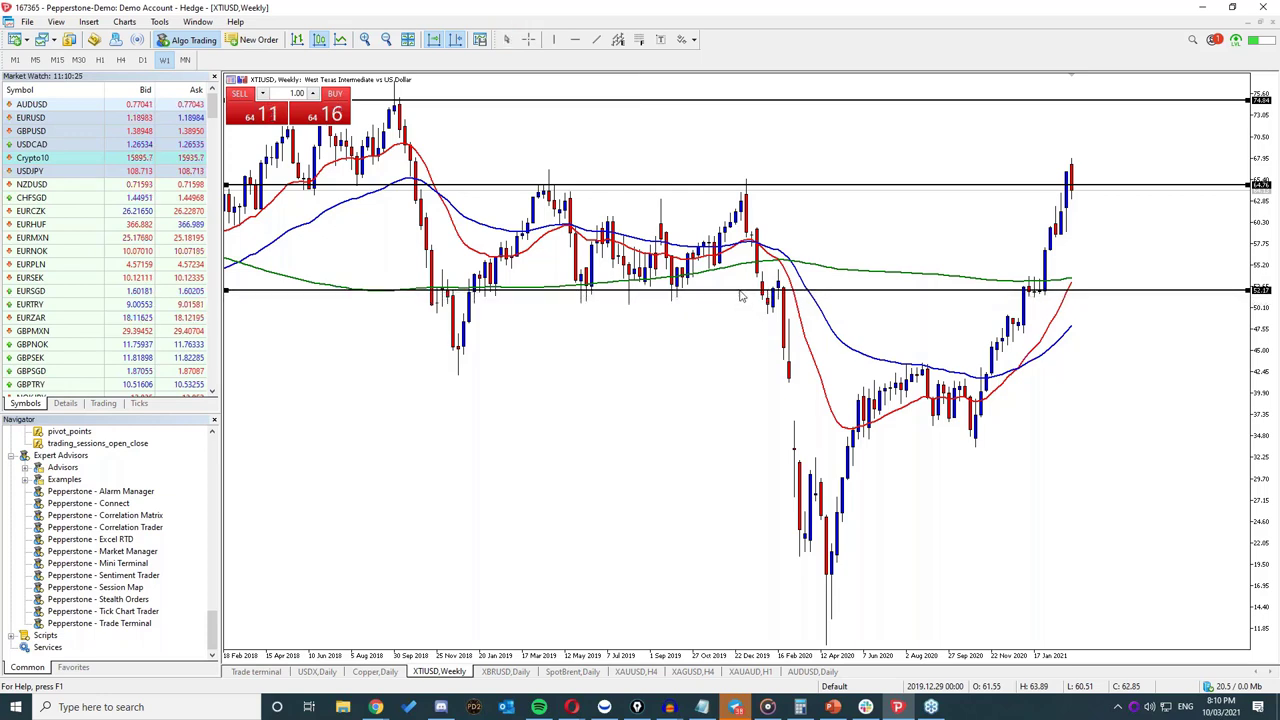
click(577, 40)
click(720, 366)
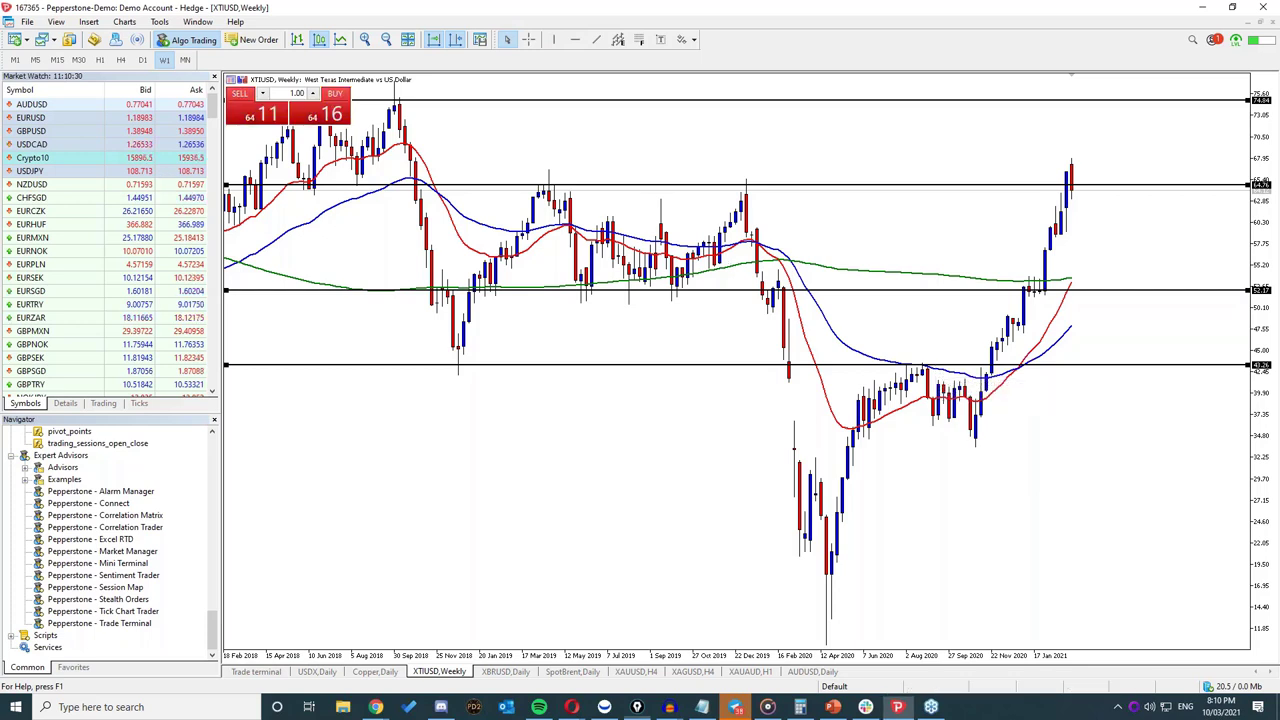
drag(966, 358, 996, 295)
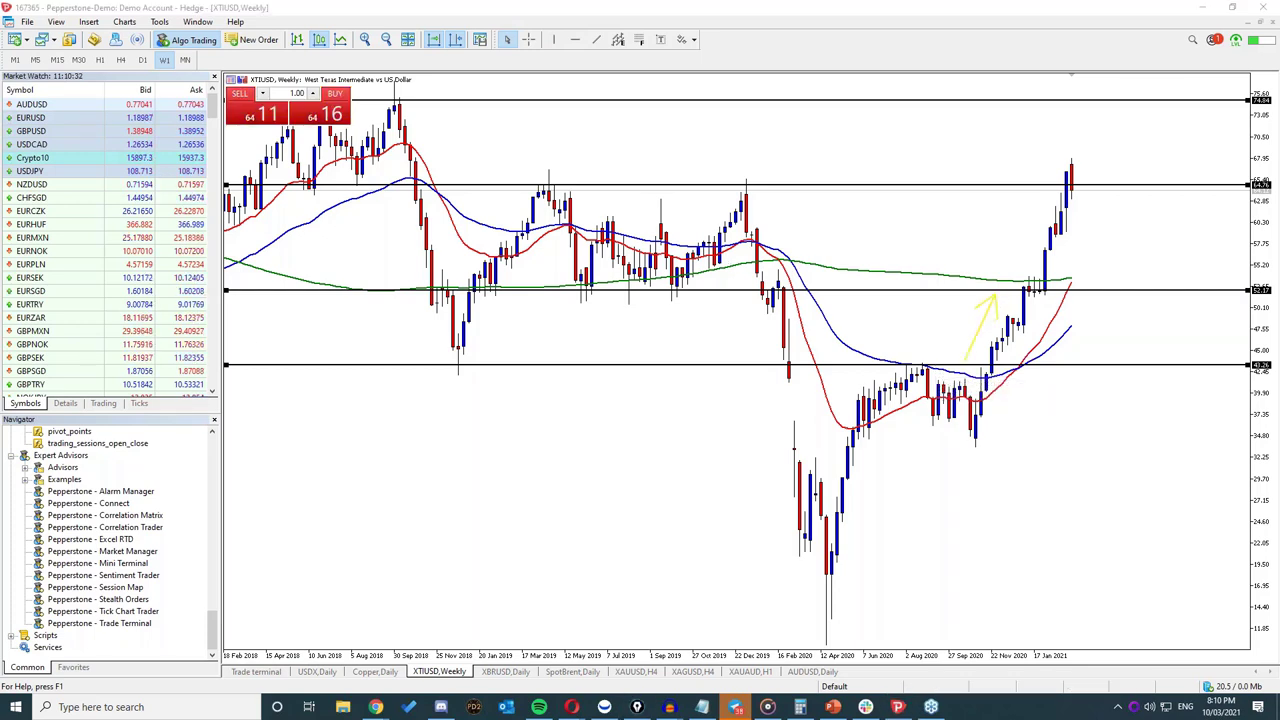
drag(969, 364, 997, 305)
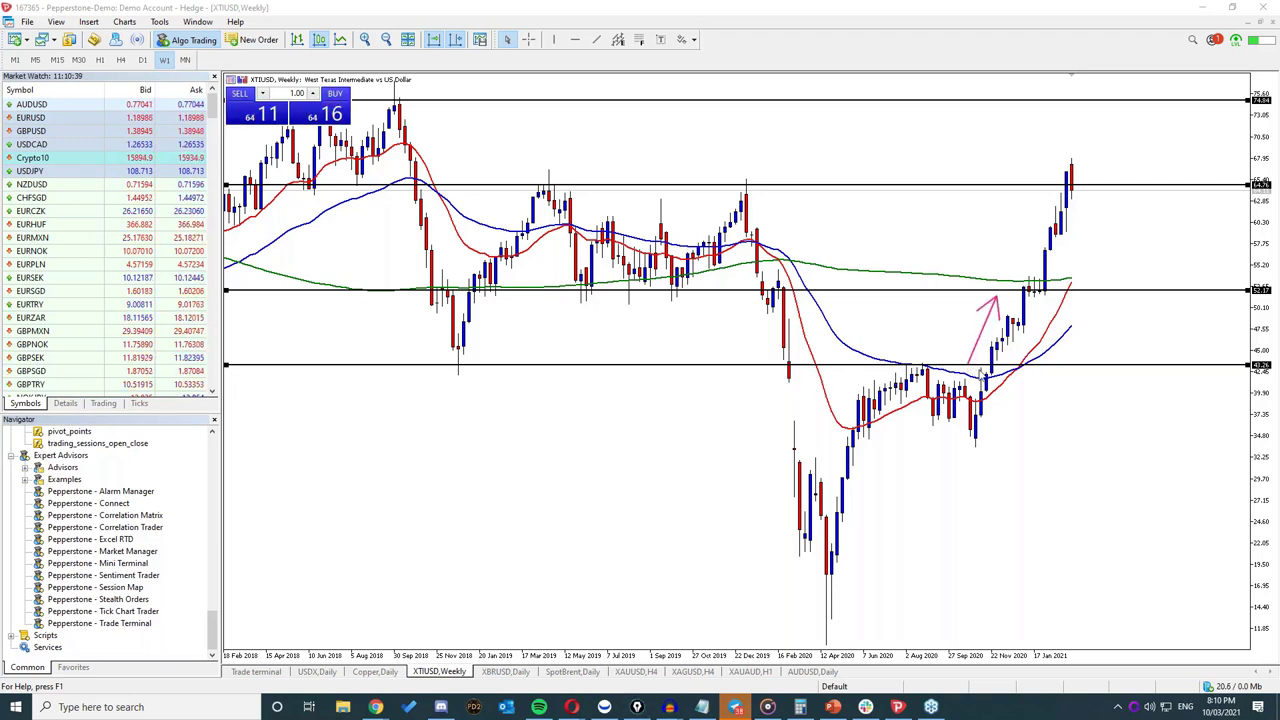
drag(940, 338, 988, 360)
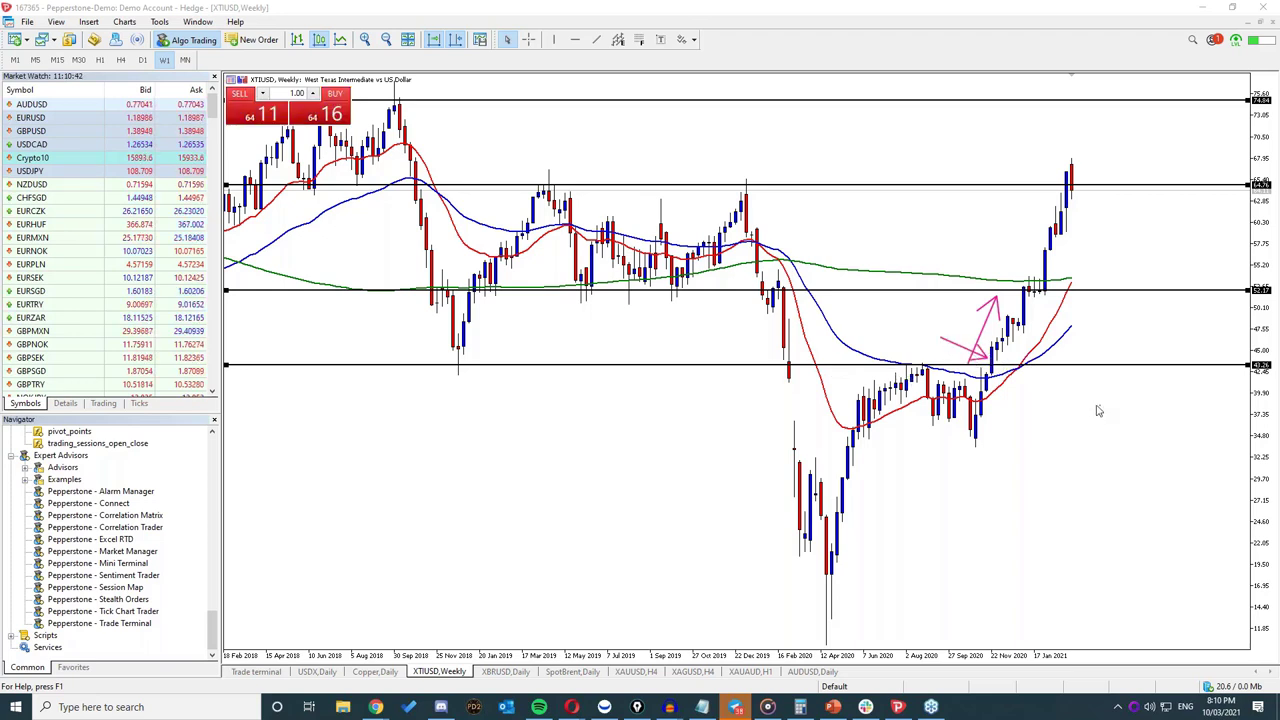
mouse_move(1100, 405)
mouse_down()
mouse_move(1015, 369)
mouse_move(1048, 358)
mouse_move(1019, 351)
mouse_move(1053, 350)
mouse_move(1018, 344)
mouse_up()
mouse_move(1112, 350)
mouse_down()
mouse_move(1022, 342)
mouse_move(1026, 322)
mouse_up()
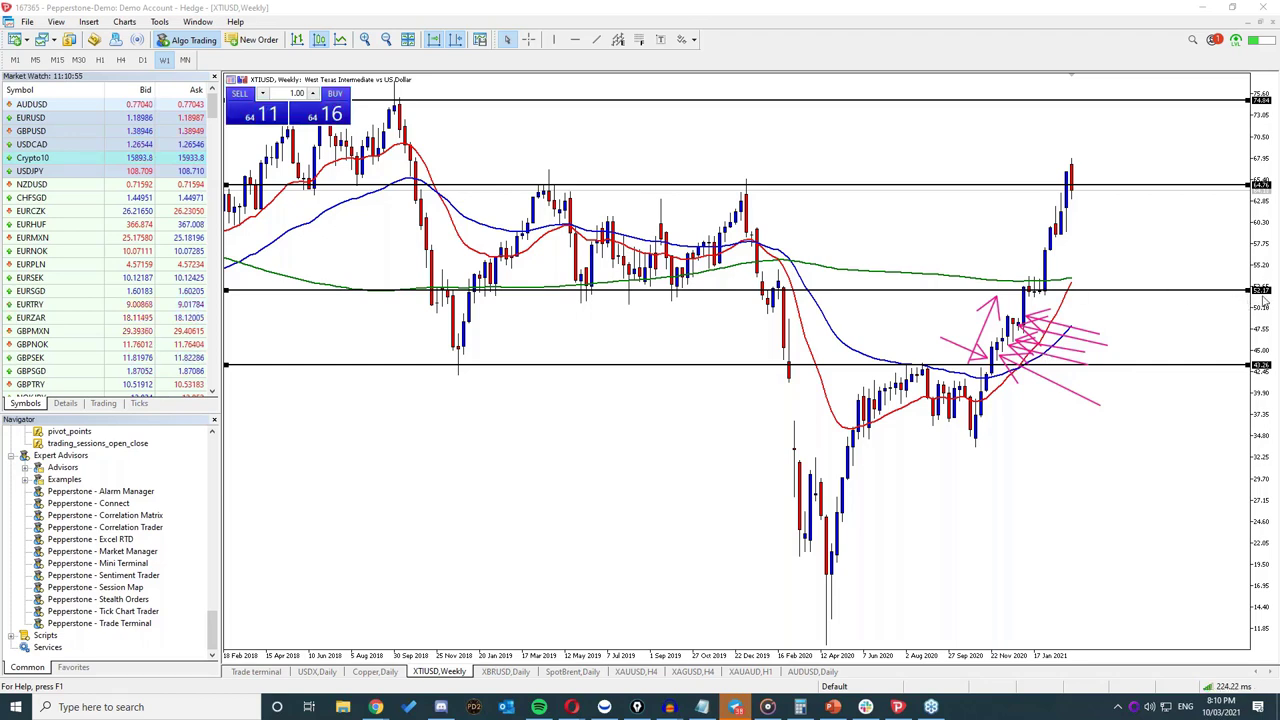
mouse_move(518, 348)
mouse_down()
mouse_move(579, 296)
mouse_move(588, 328)
mouse_move(595, 292)
mouse_up()
drag(588, 304, 677, 292)
drag(669, 304, 682, 305)
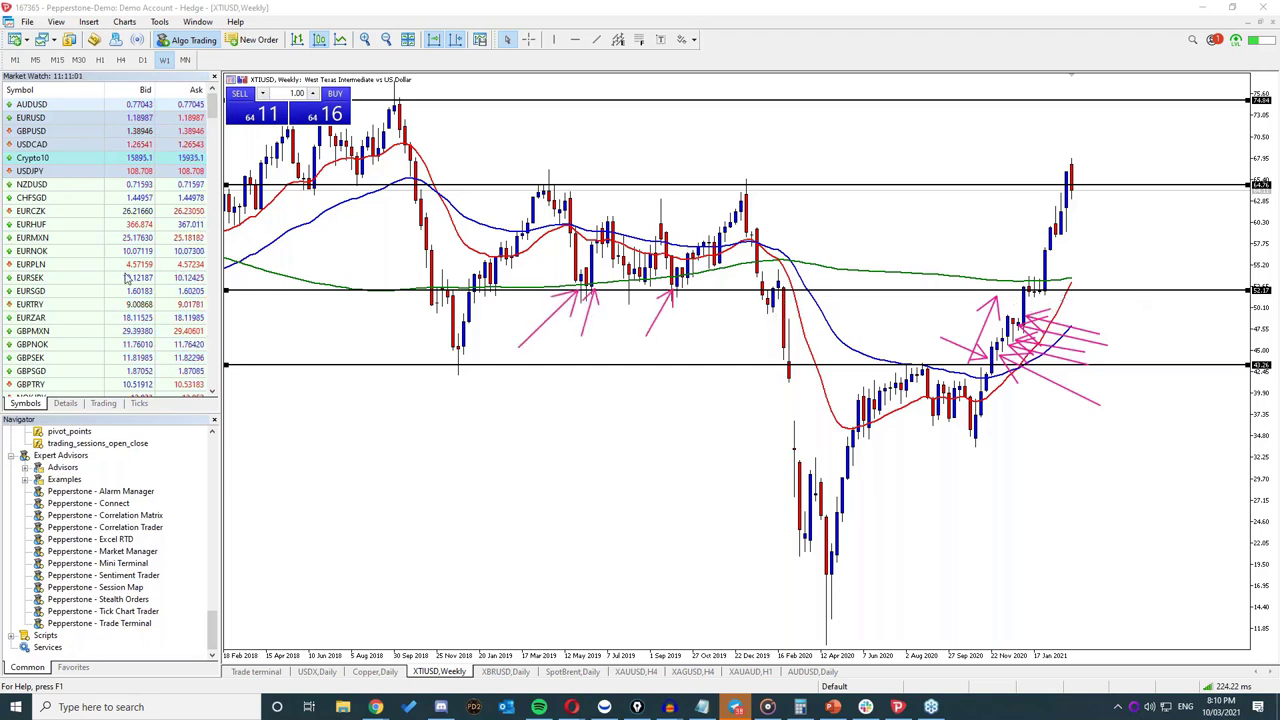
key(Escape)
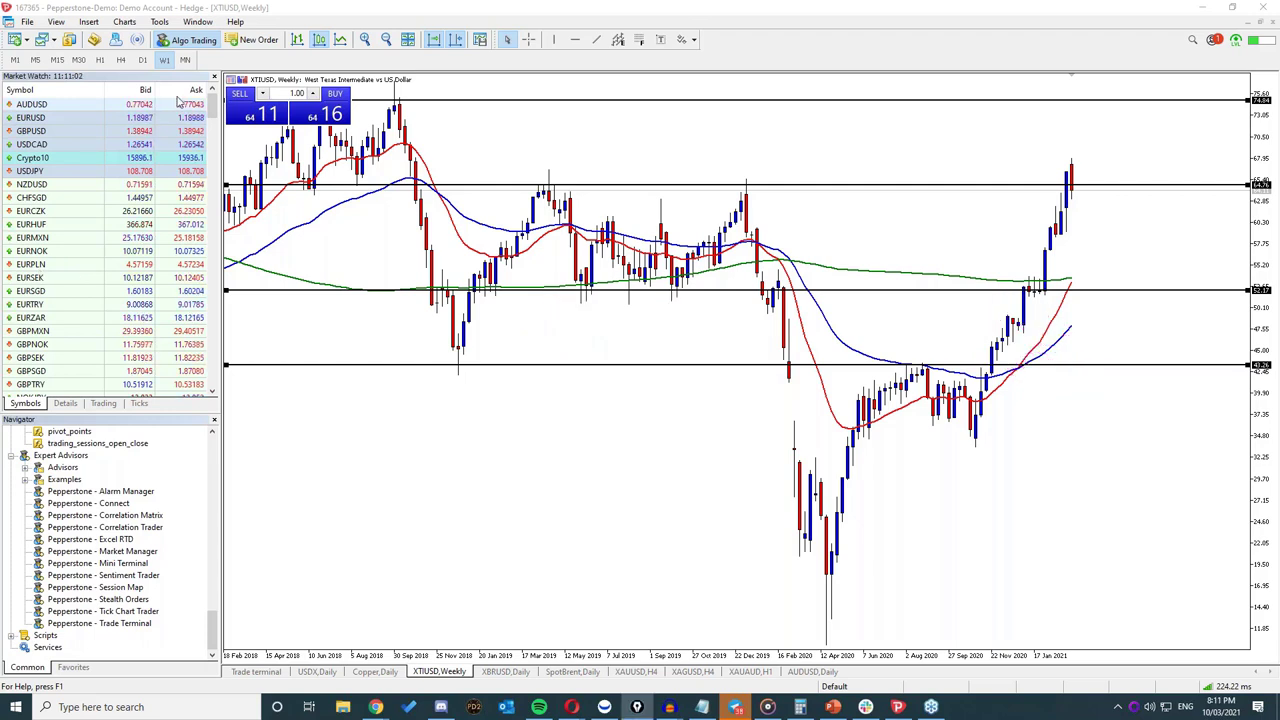
Step: Switch XTIUSD to daily and draw arrows at the expected rise and the moving-average pullbacks
click(142, 61)
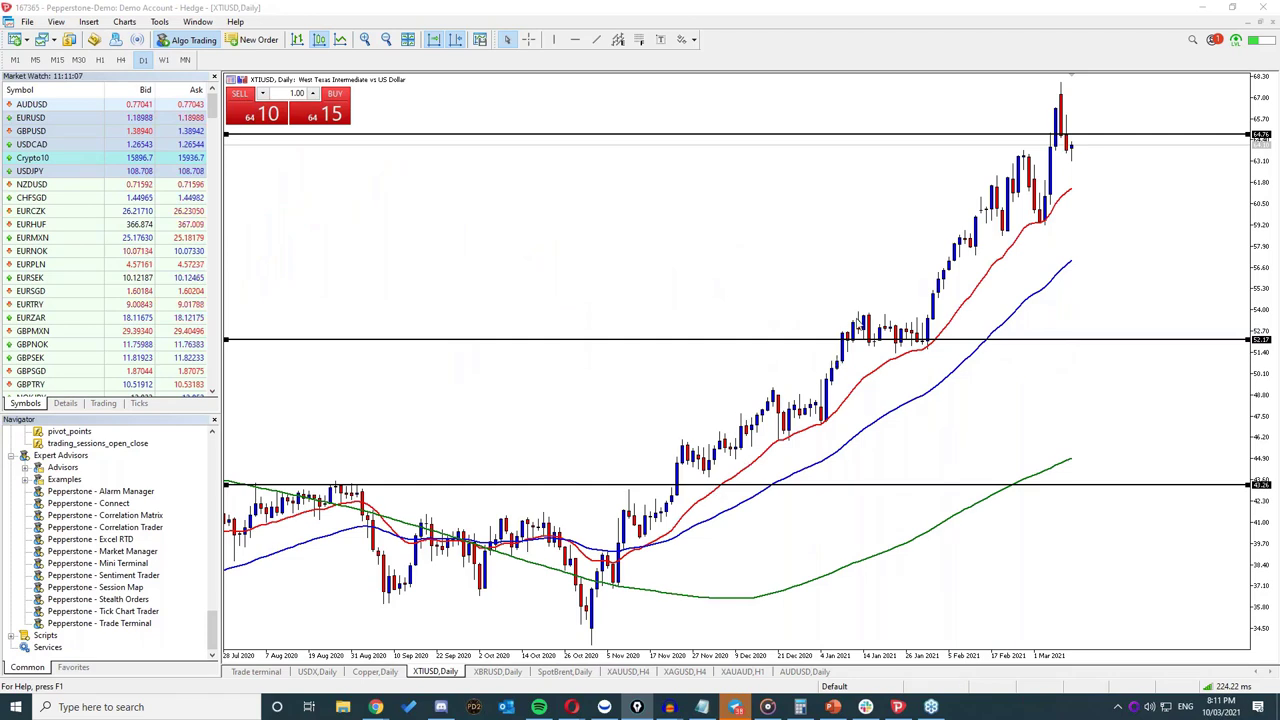
mouse_move(1122, 481)
mouse_down()
mouse_move(1192, 368)
mouse_move(1225, 349)
mouse_up()
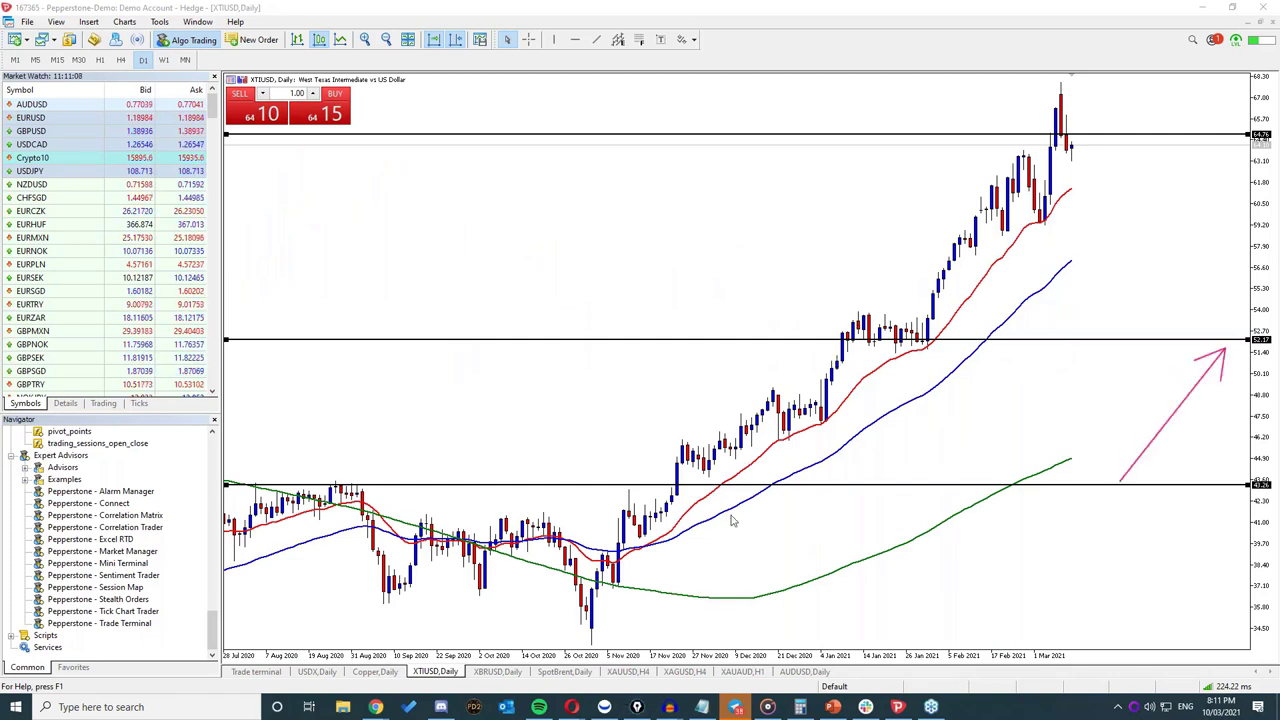
mouse_move(925, 590)
mouse_down()
mouse_move(843, 549)
mouse_move(790, 445)
mouse_up()
mouse_move(988, 543)
mouse_down()
mouse_move(832, 430)
mouse_move(860, 432)
mouse_up()
mouse_move(1045, 484)
mouse_down()
mouse_move(928, 350)
mouse_move(958, 362)
mouse_up()
drag(929, 352, 934, 384)
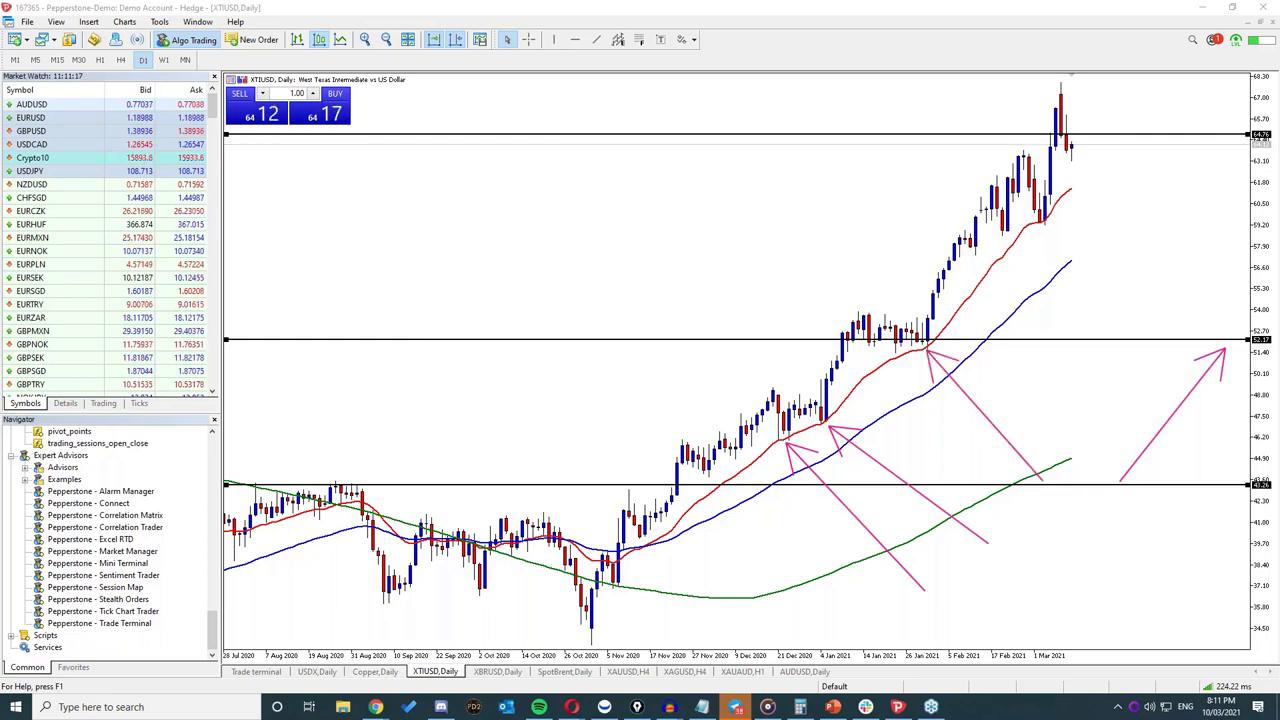
Step: Label the pullbacks with circled numbers 1 to 4, then clear all the hand-drawn annotations
mouse_move(940, 572)
mouse_down()
mouse_move(998, 559)
mouse_move(1009, 587)
mouse_move(991, 591)
mouse_move(1001, 595)
mouse_move(990, 552)
mouse_up()
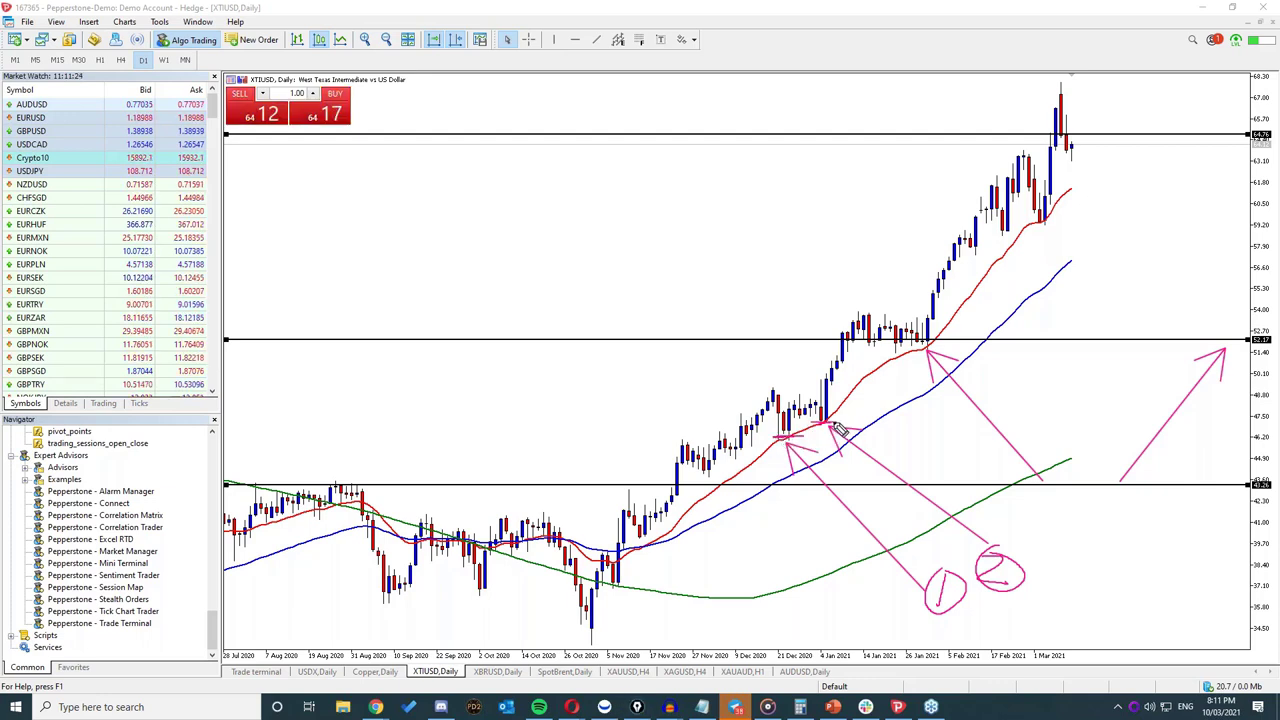
mouse_move(1064, 508)
mouse_down()
mouse_move(1068, 540)
mouse_move(1054, 520)
mouse_move(1092, 540)
mouse_move(1058, 488)
mouse_up()
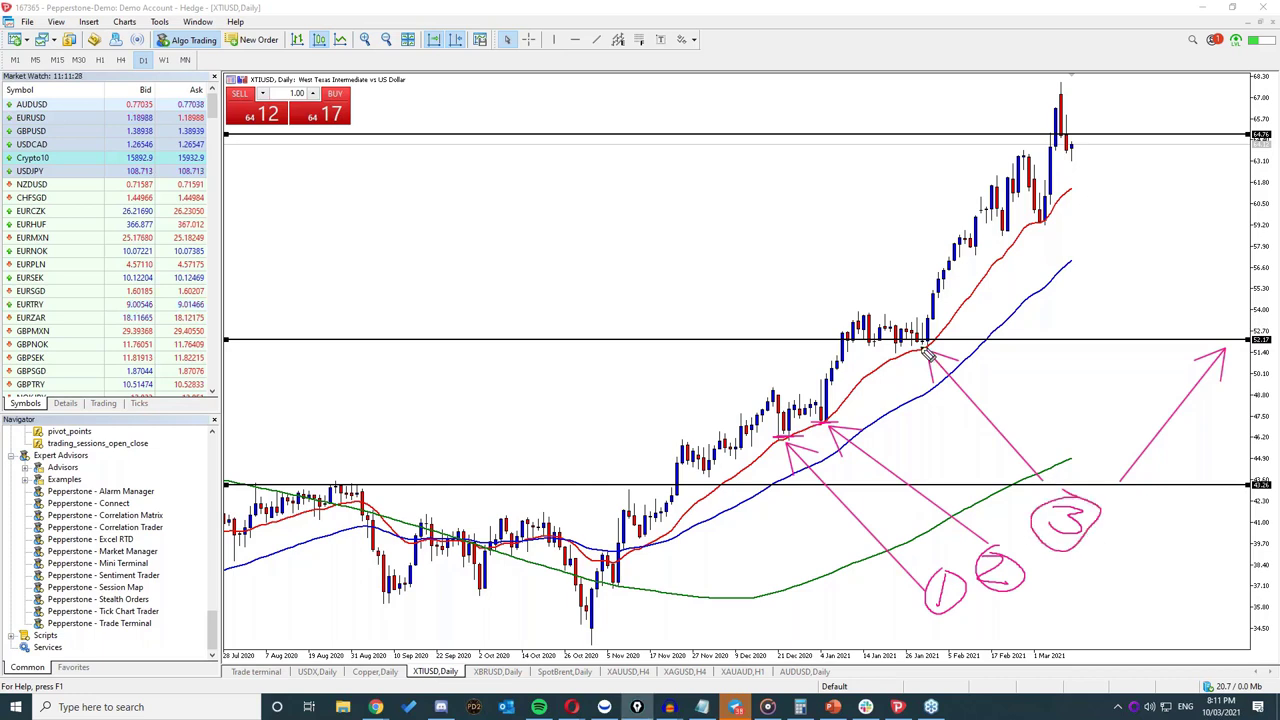
mouse_move(1132, 357)
mouse_down()
mouse_move(1072, 244)
mouse_move(1034, 238)
mouse_up()
mouse_move(1100, 368)
mouse_down()
mouse_move(1071, 367)
mouse_move(1069, 342)
mouse_up()
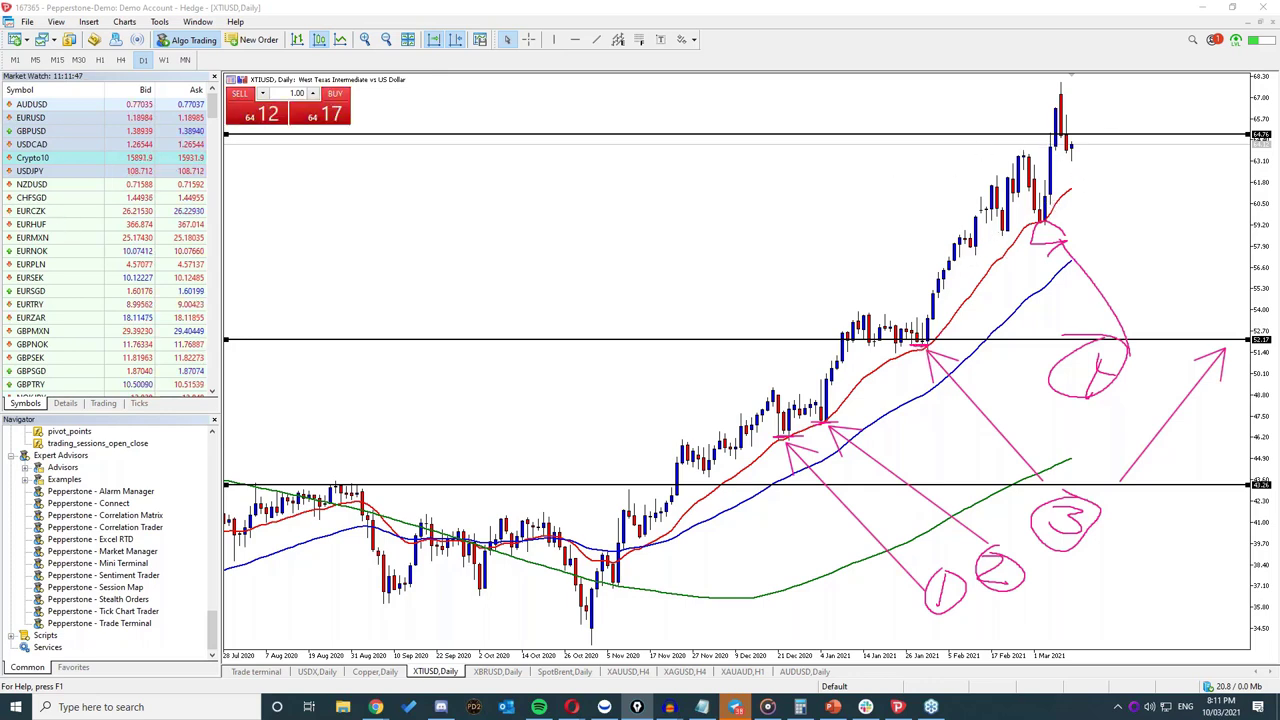
key(Delete)
Step: Sketch an arrow showing the expected upward move, then erase it from the chart
drag(738, 245, 992, 226)
drag(886, 197, 708, 209)
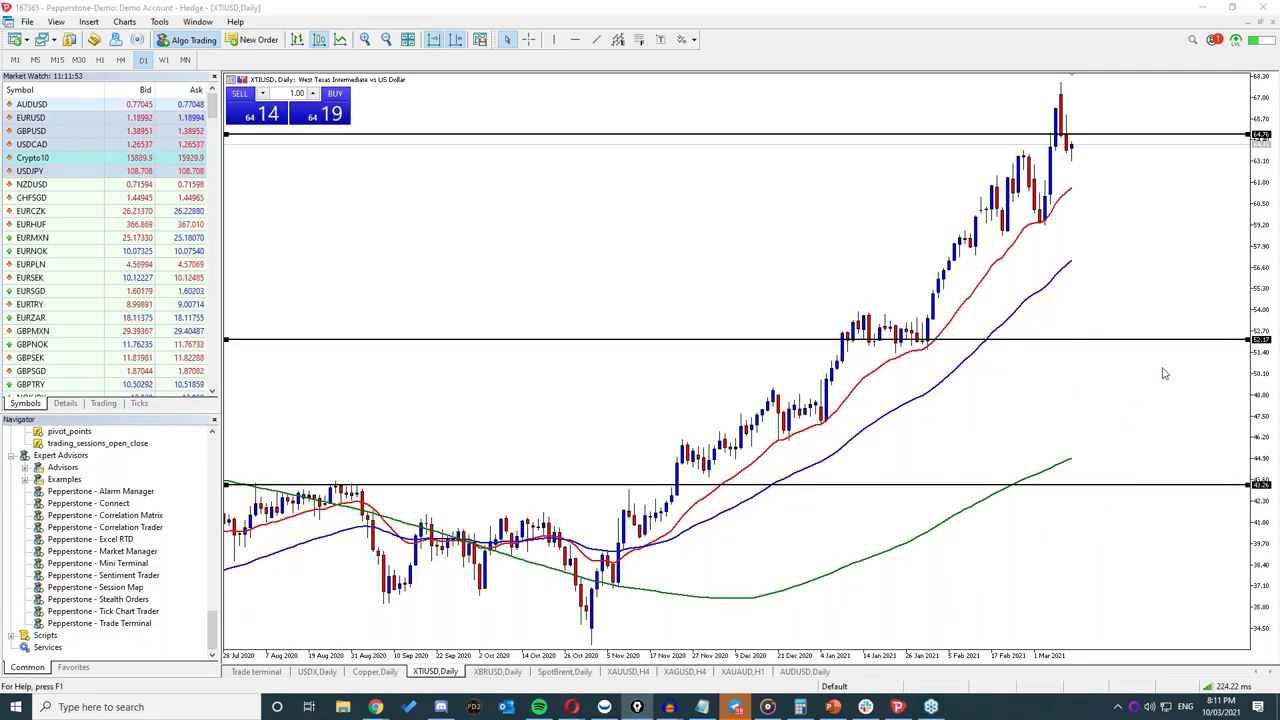
mouse_move(1180, 372)
mouse_down()
mouse_move(1072, 193)
mouse_move(1075, 215)
mouse_up()
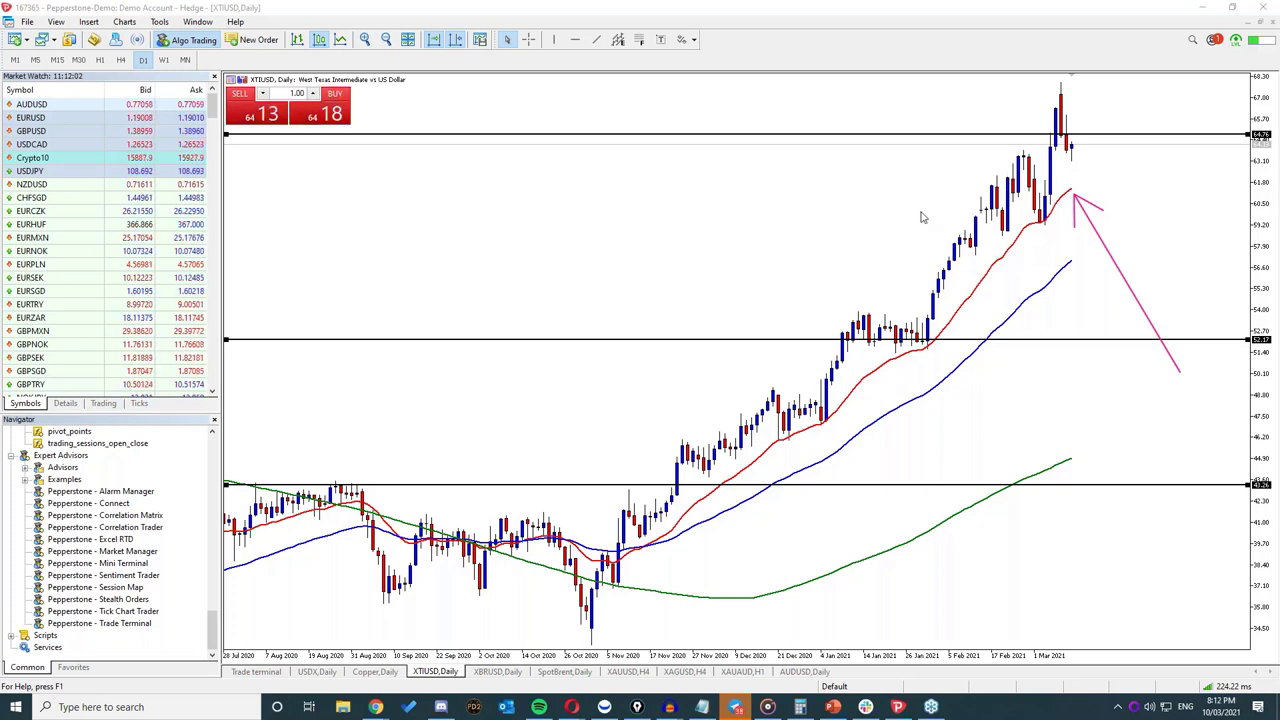
click(636, 707)
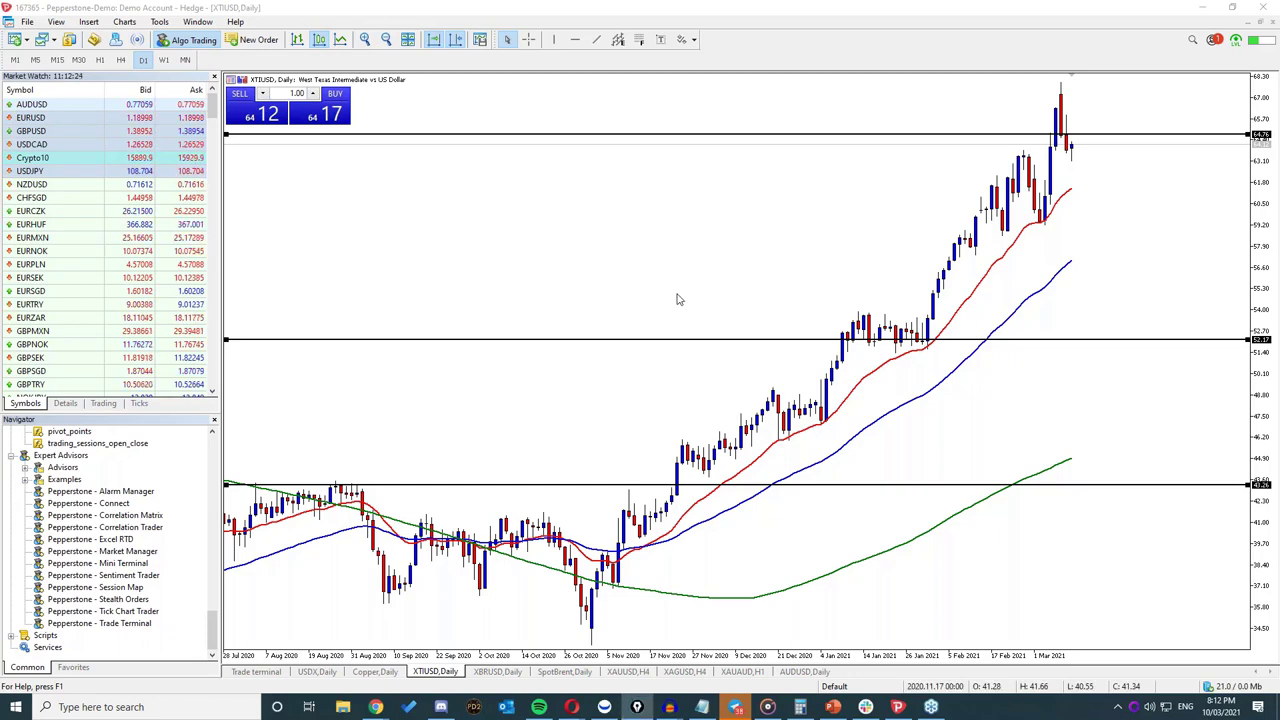
Step: Switch the oil chart to W1 and arrow the March 2019, December 2019 and latest highs
text(w1)
key(Return)
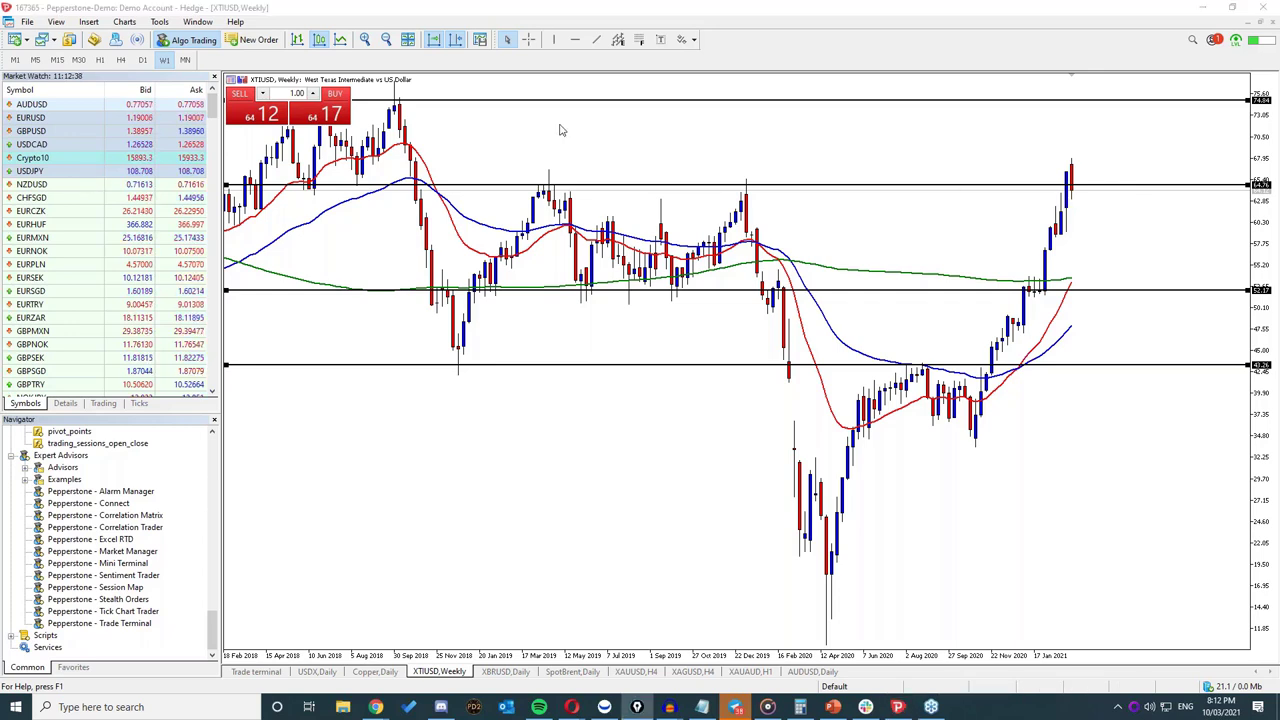
drag(558, 124, 558, 172)
drag(743, 134, 743, 176)
drag(1015, 137, 1055, 177)
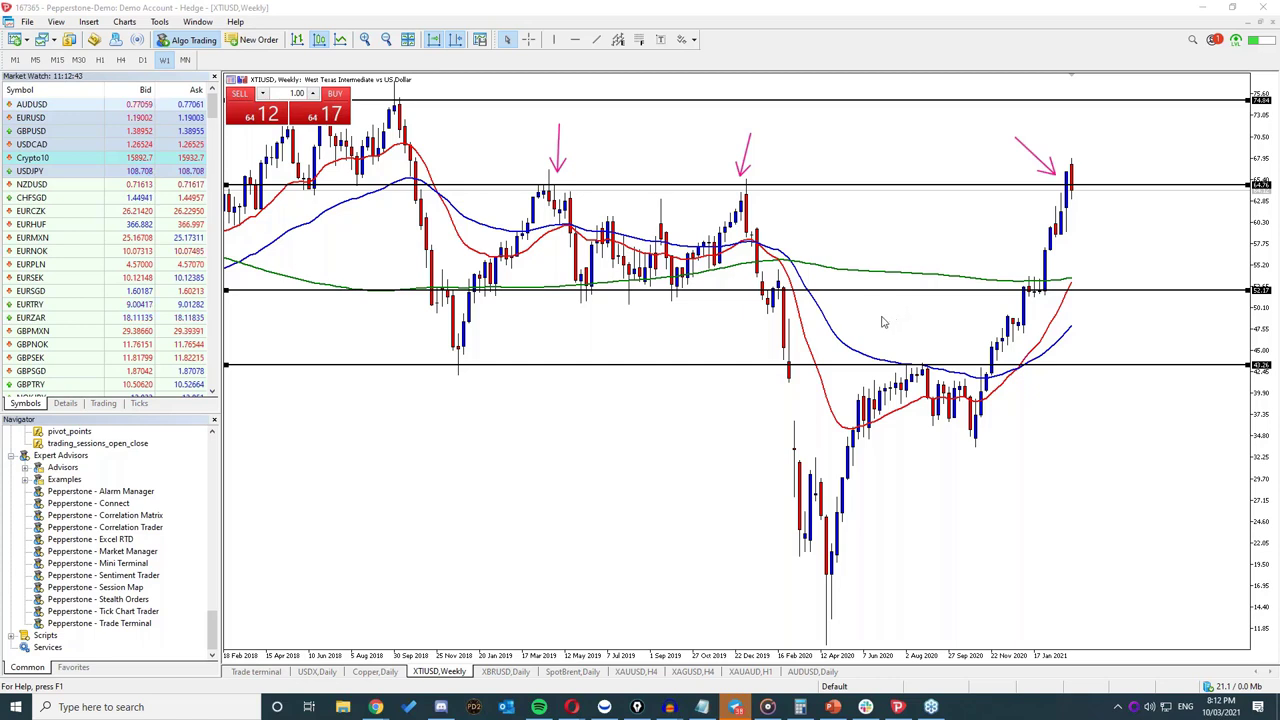
Step: Draw two diagonal arrows from the 2018 highs, circle those highs, then erase the annotations
mouse_move(525, 384)
mouse_down()
mouse_move(591, 320)
mouse_move(465, 320)
mouse_move(371, 193)
mouse_up()
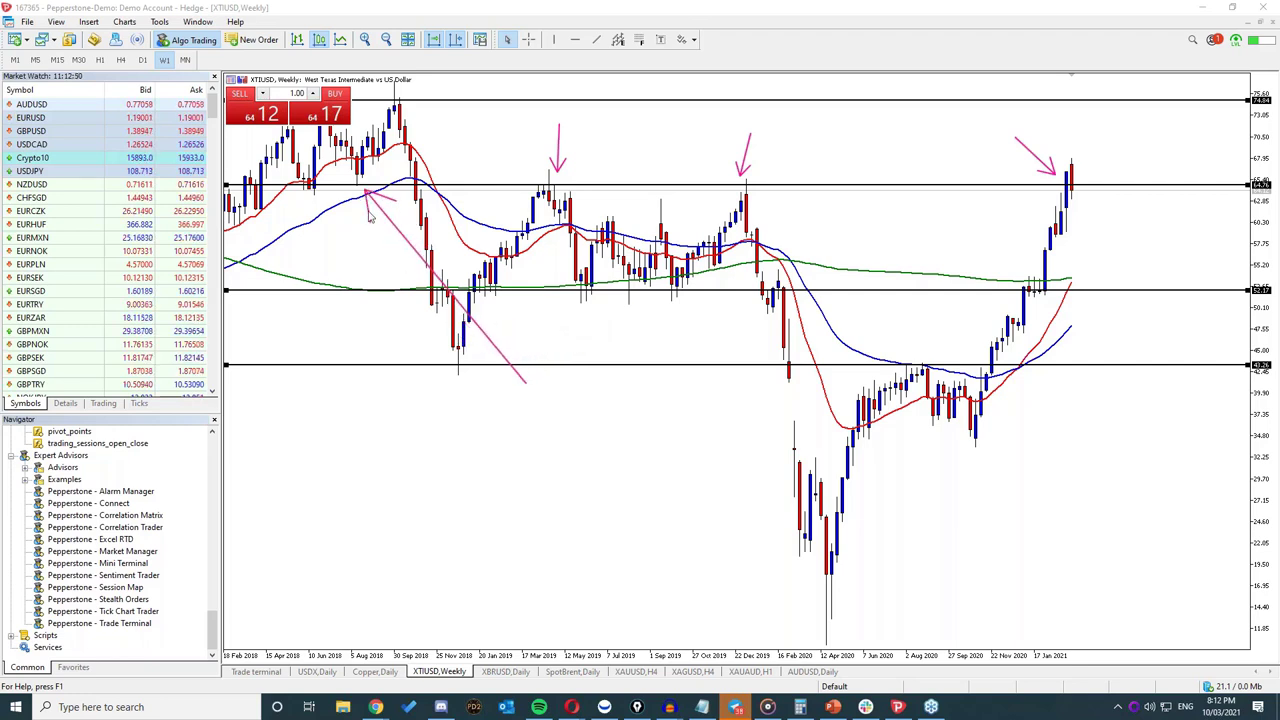
drag(436, 381, 316, 198)
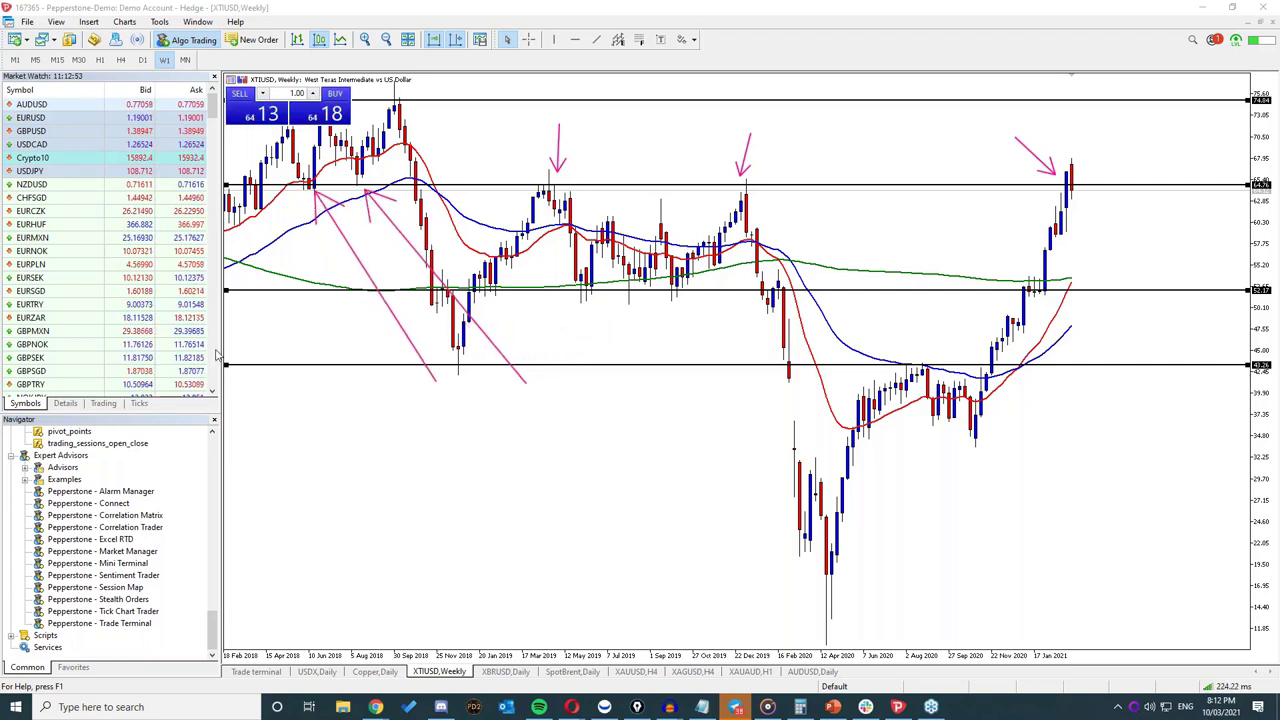
mouse_move(330, 178)
mouse_down()
mouse_move(425, 192)
mouse_move(365, 176)
mouse_up()
key(Escape)
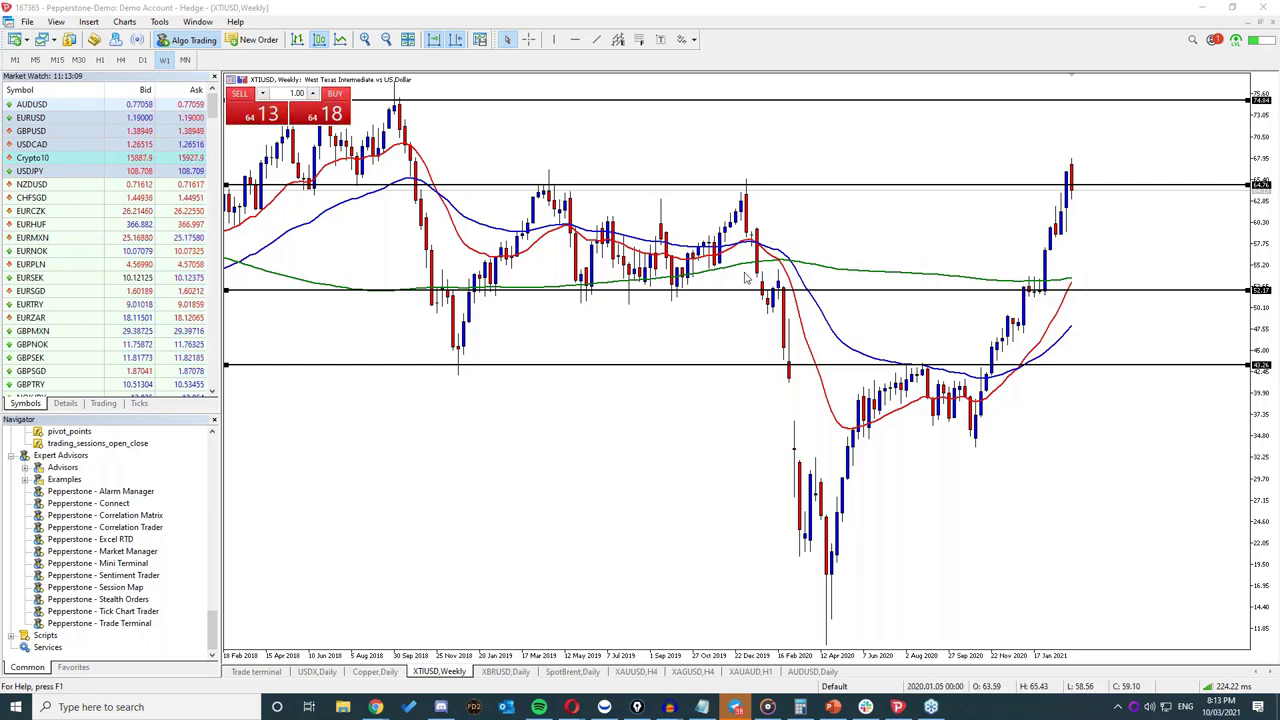
Step: On the daily chart, sketch a projected retest near 64 followed by a drop, then erase it
click(142, 61)
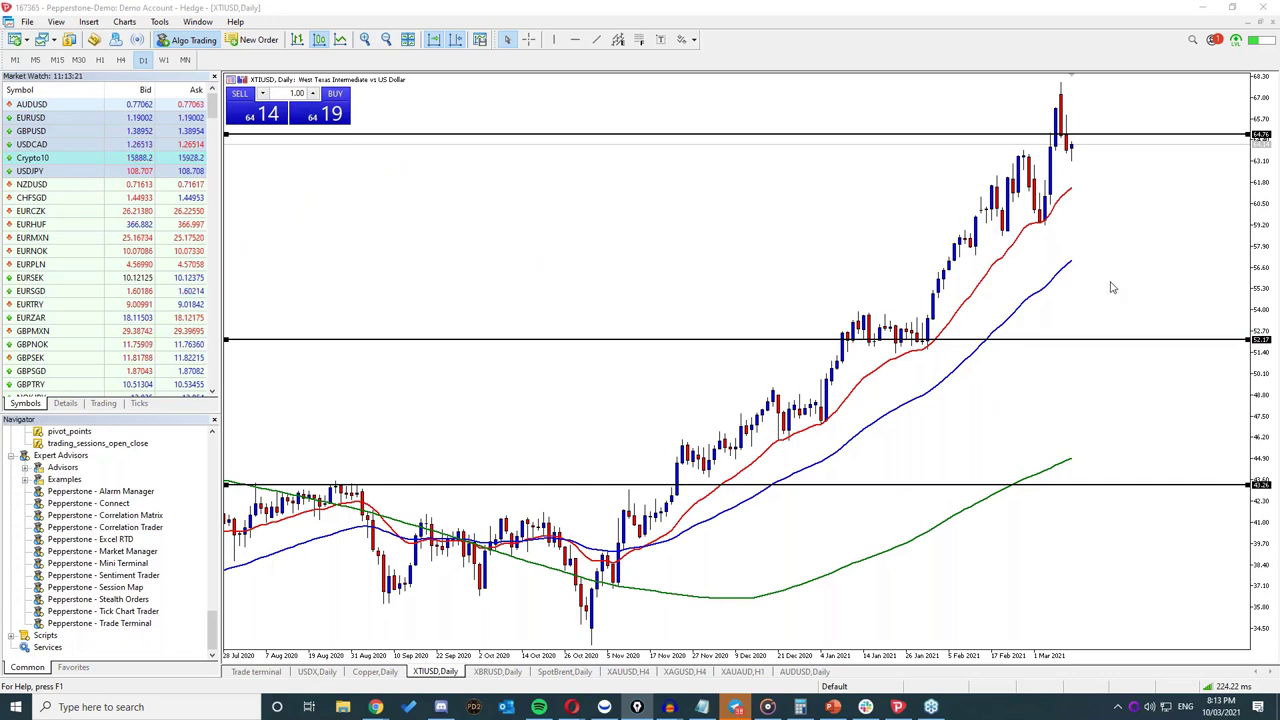
mouse_move(1062, 95)
mouse_down()
mouse_move(1074, 198)
mouse_move(1127, 192)
mouse_up()
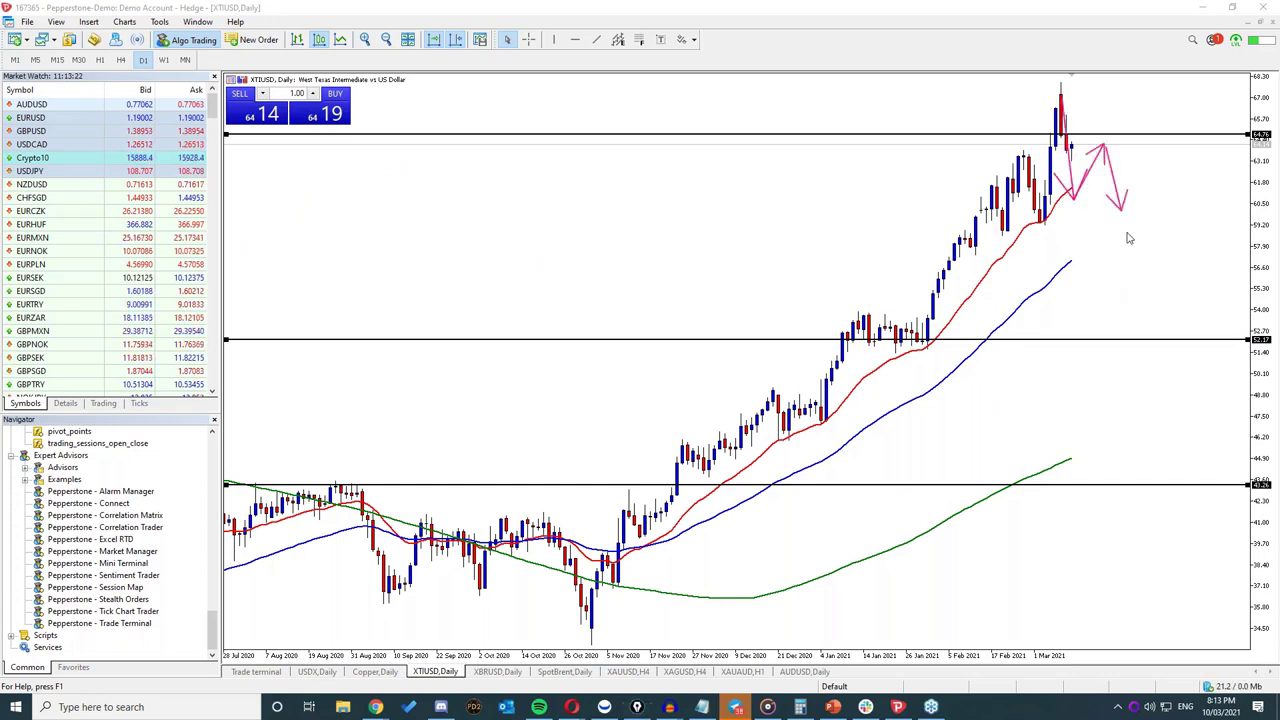
drag(1127, 238, 1143, 222)
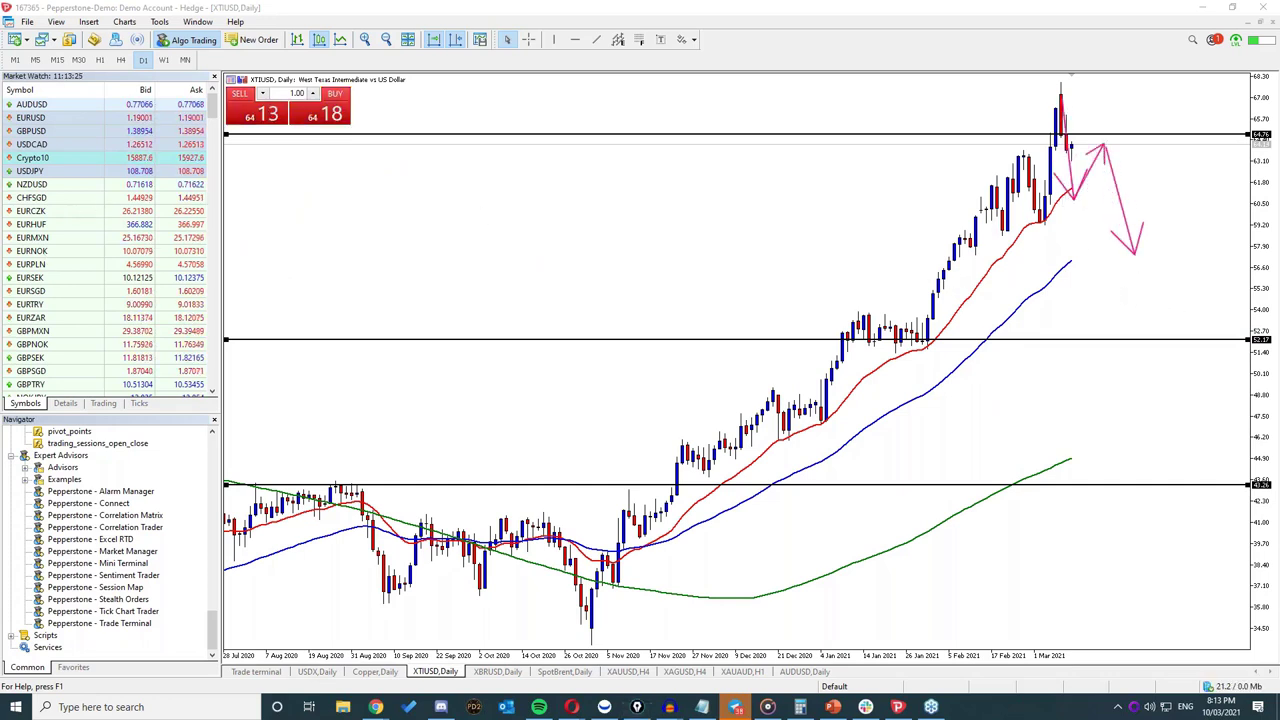
key(Escape)
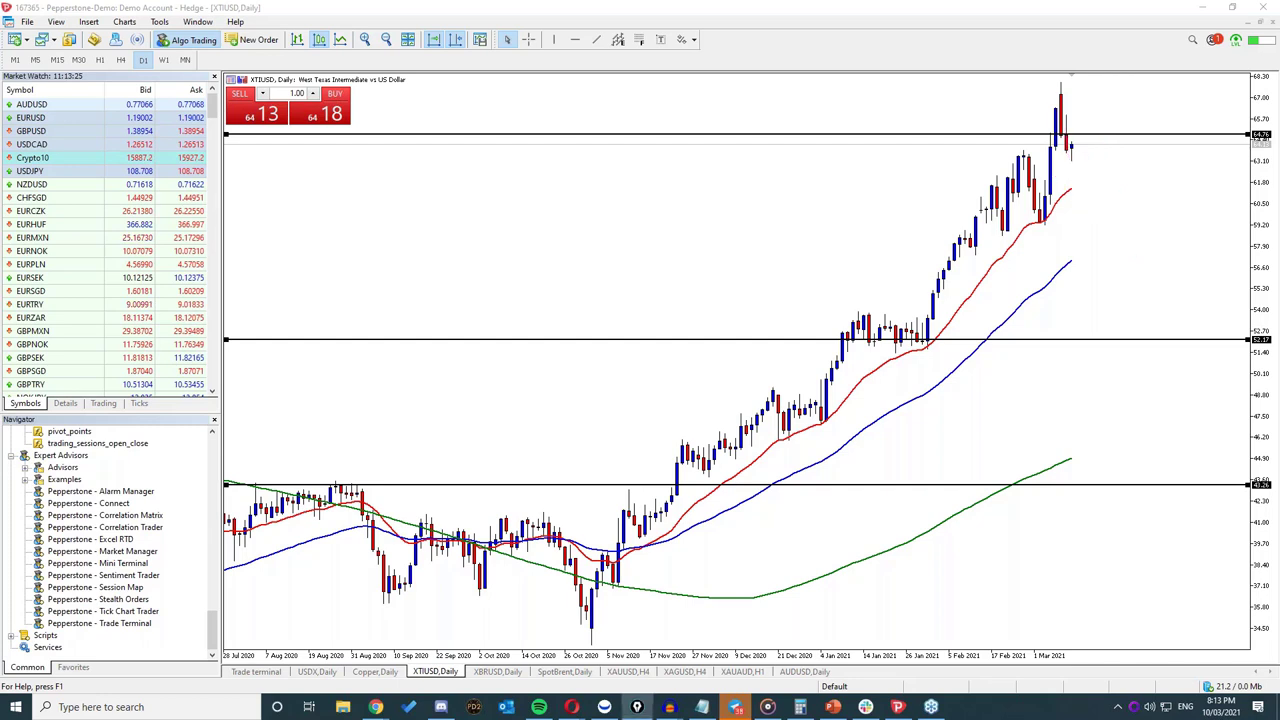
Step: Switch XTIUSD to H4, nudge the upper horizontal level slightly lower, and zoom out
click(121, 60)
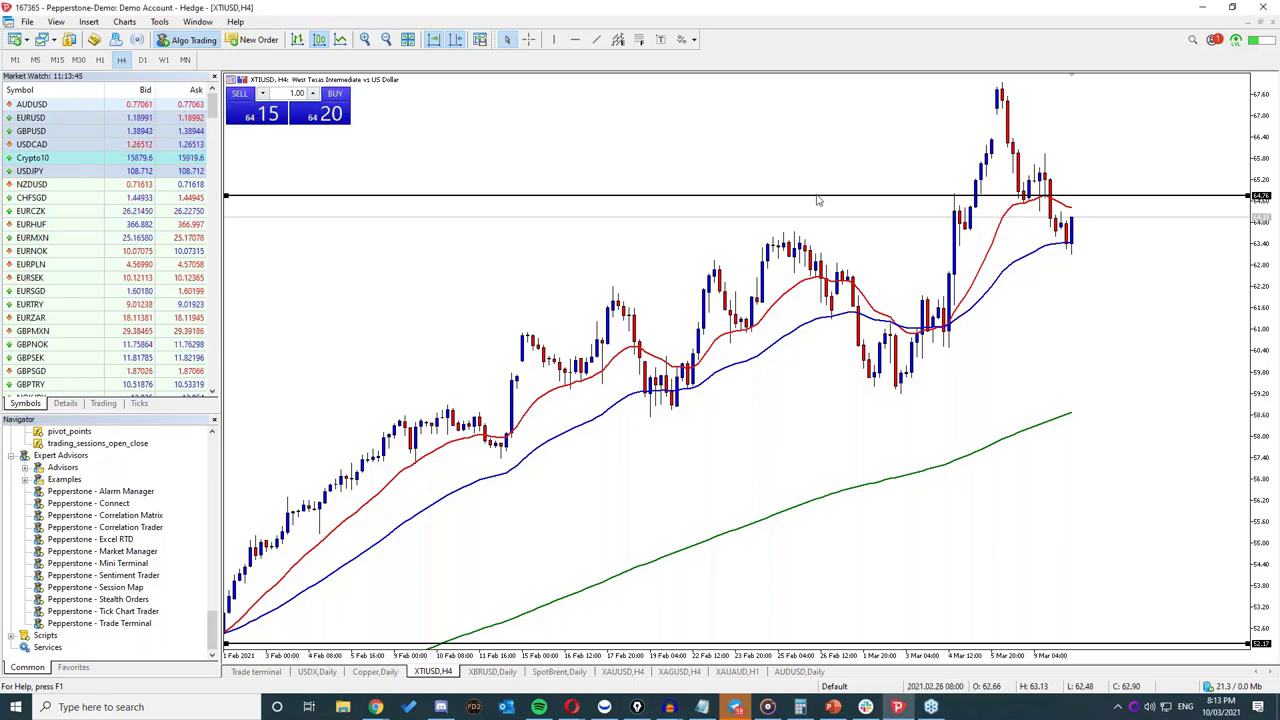
drag(816, 200, 820, 207)
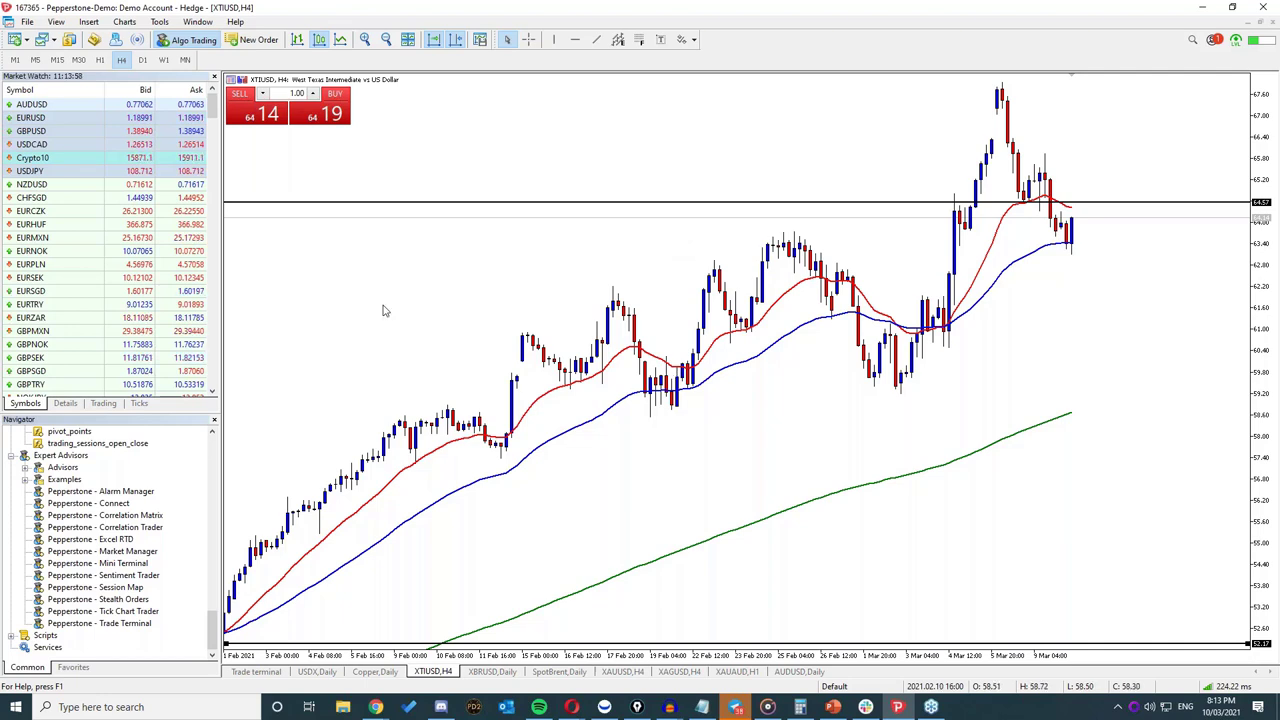
click(386, 39)
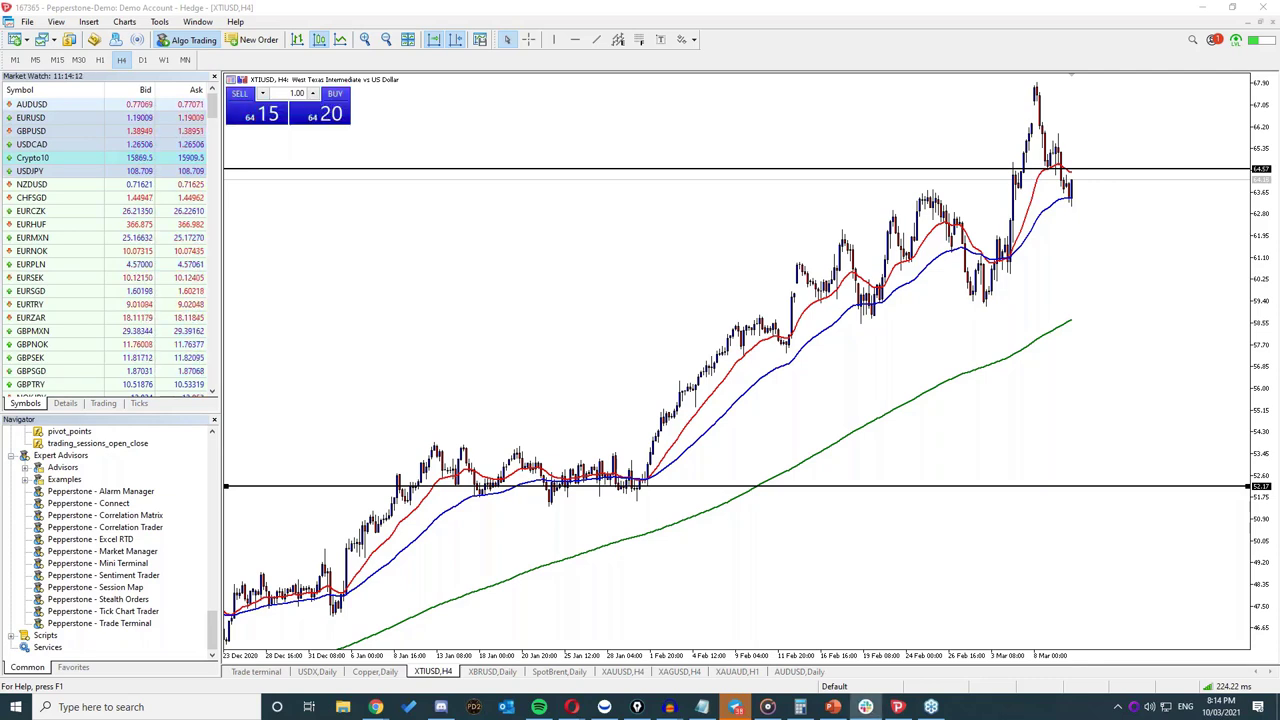
click(524, 40)
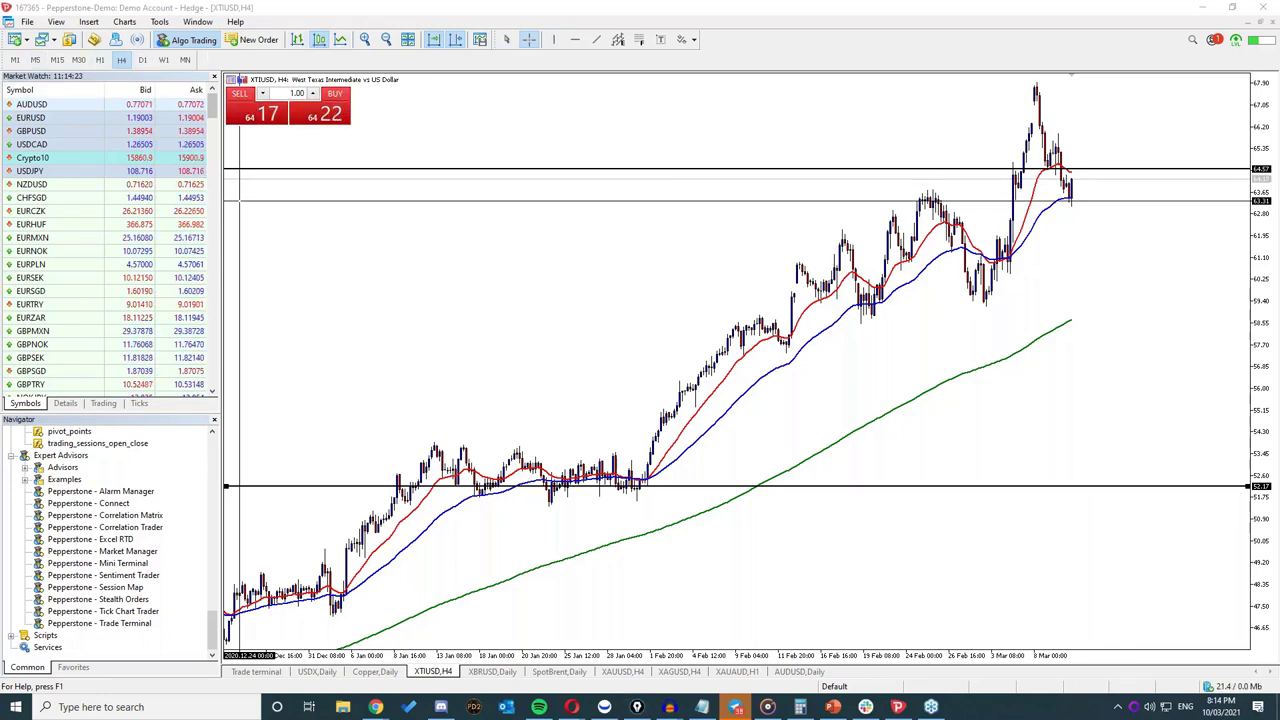
Step: Cycle the oil chart through H1, H4, D1 and W1, ending back on D1
click(100, 60)
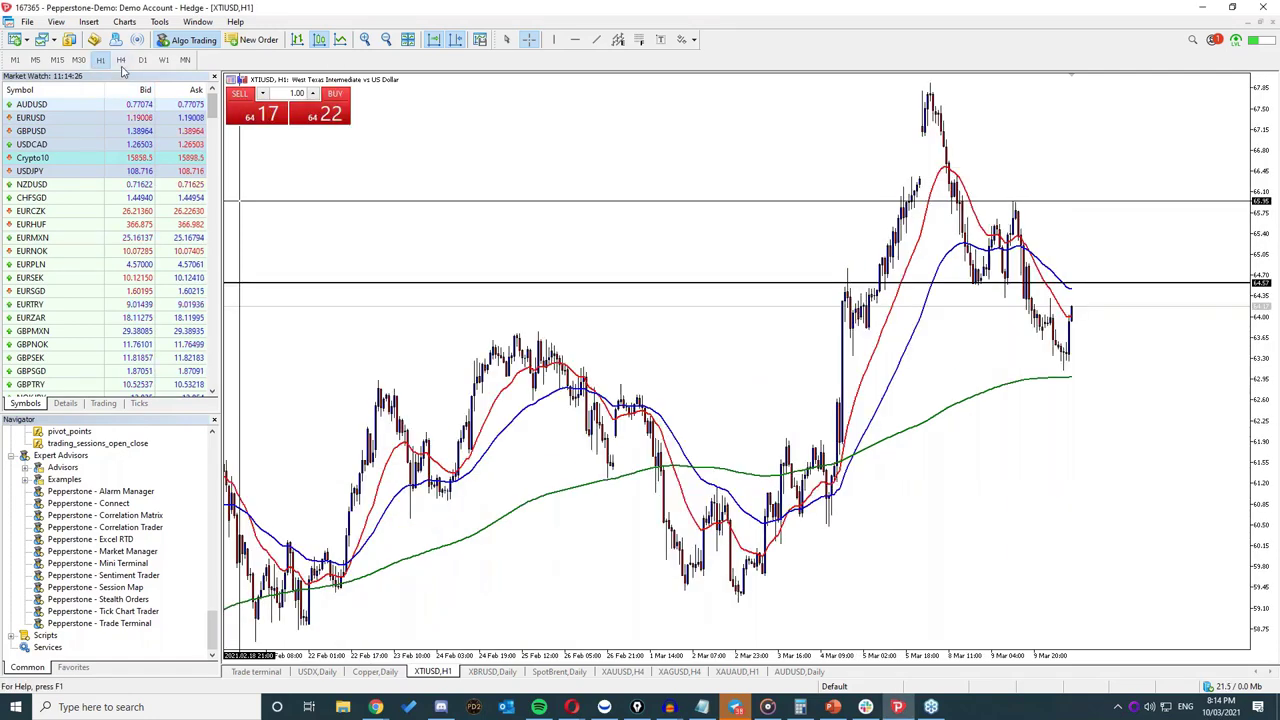
click(120, 60)
click(142, 60)
click(164, 60)
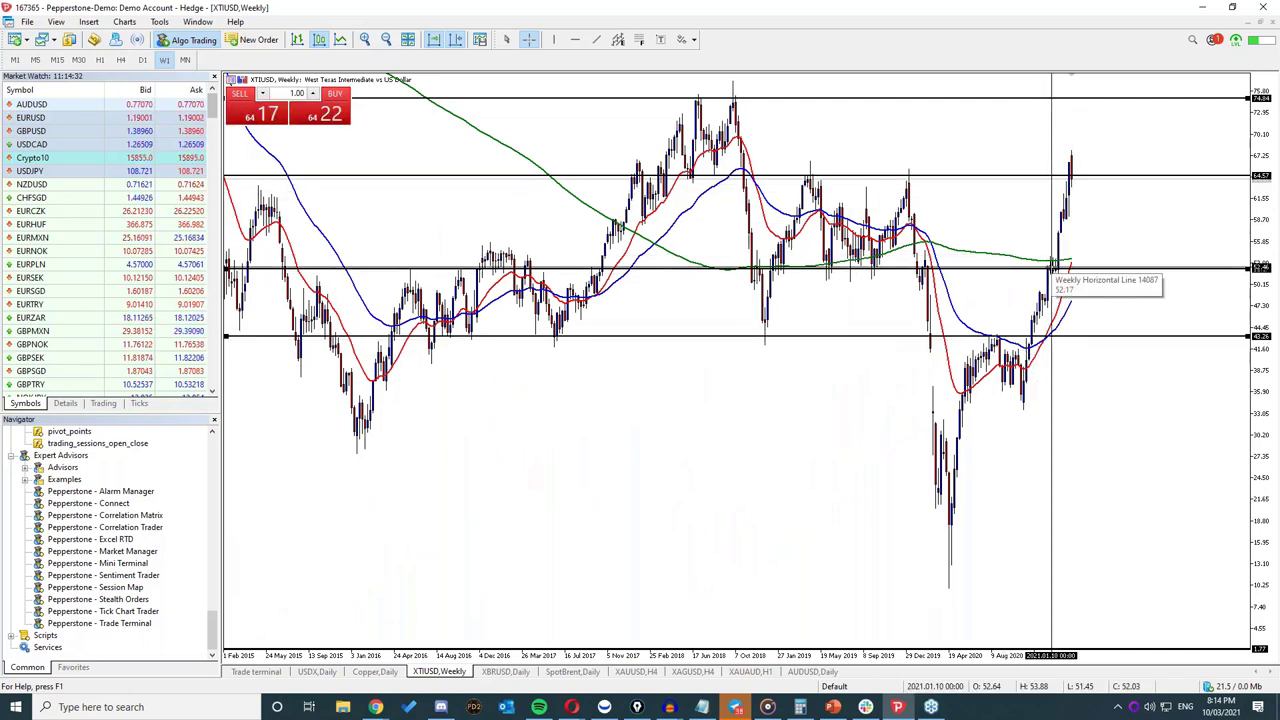
click(142, 60)
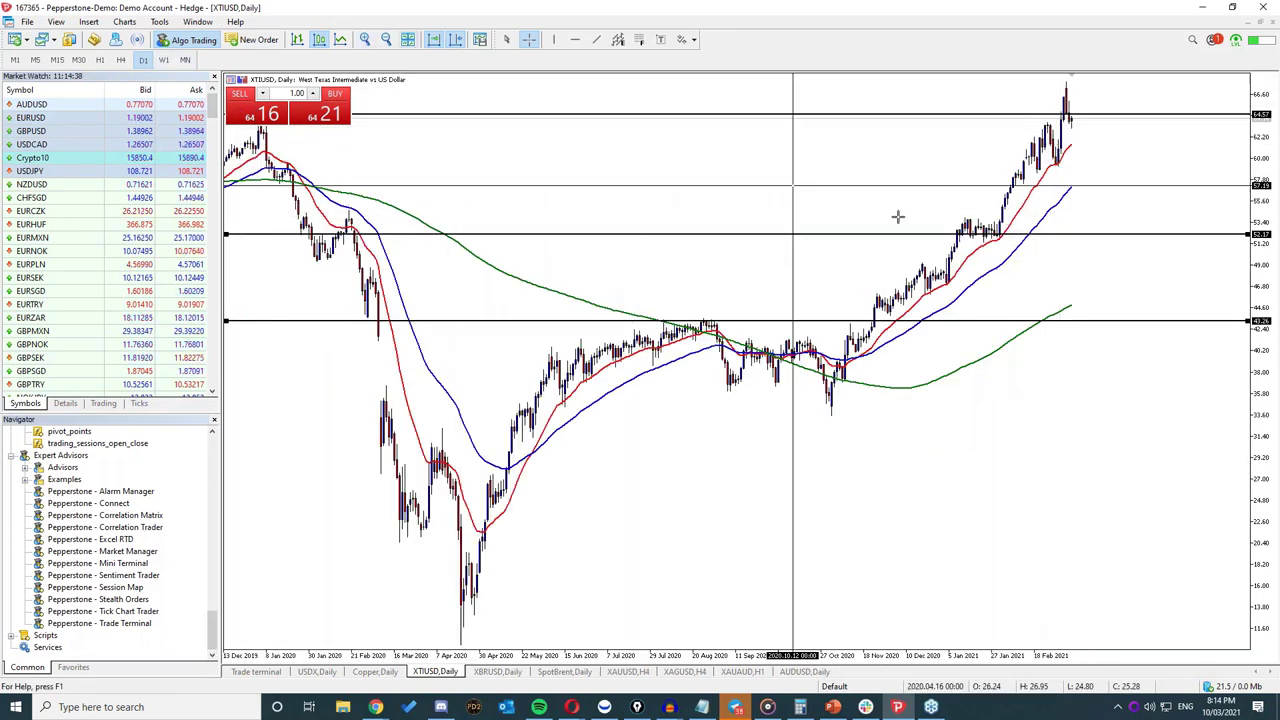
Step: Zoom out to 2018–2021, arrow the breakout, recent peak and projected rise, then erase them
click(386, 40)
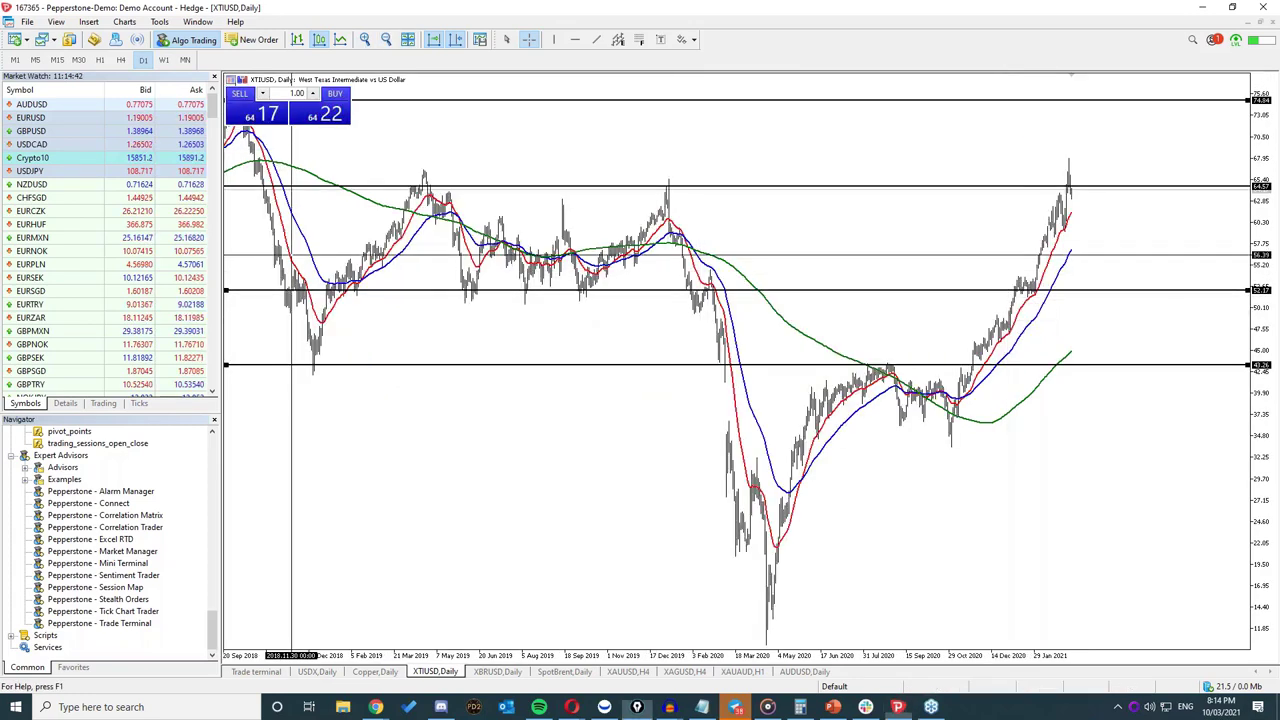
drag(936, 228, 1012, 282)
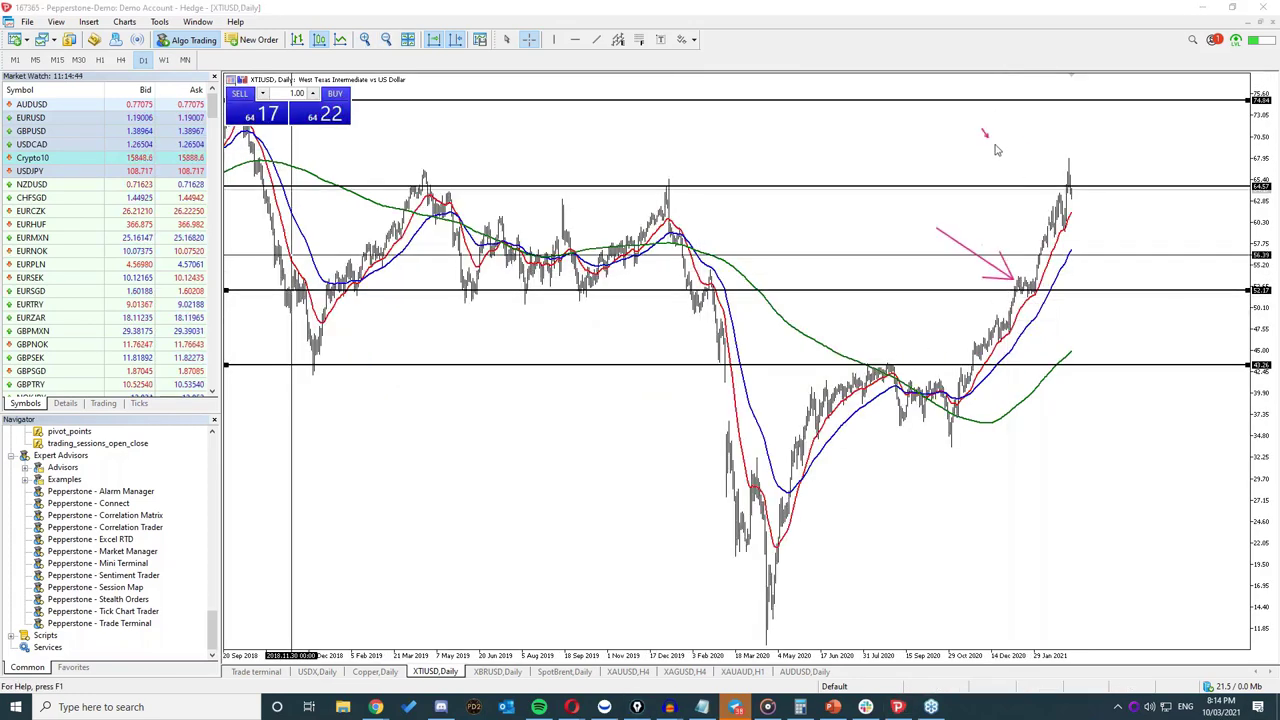
drag(996, 150, 1064, 180)
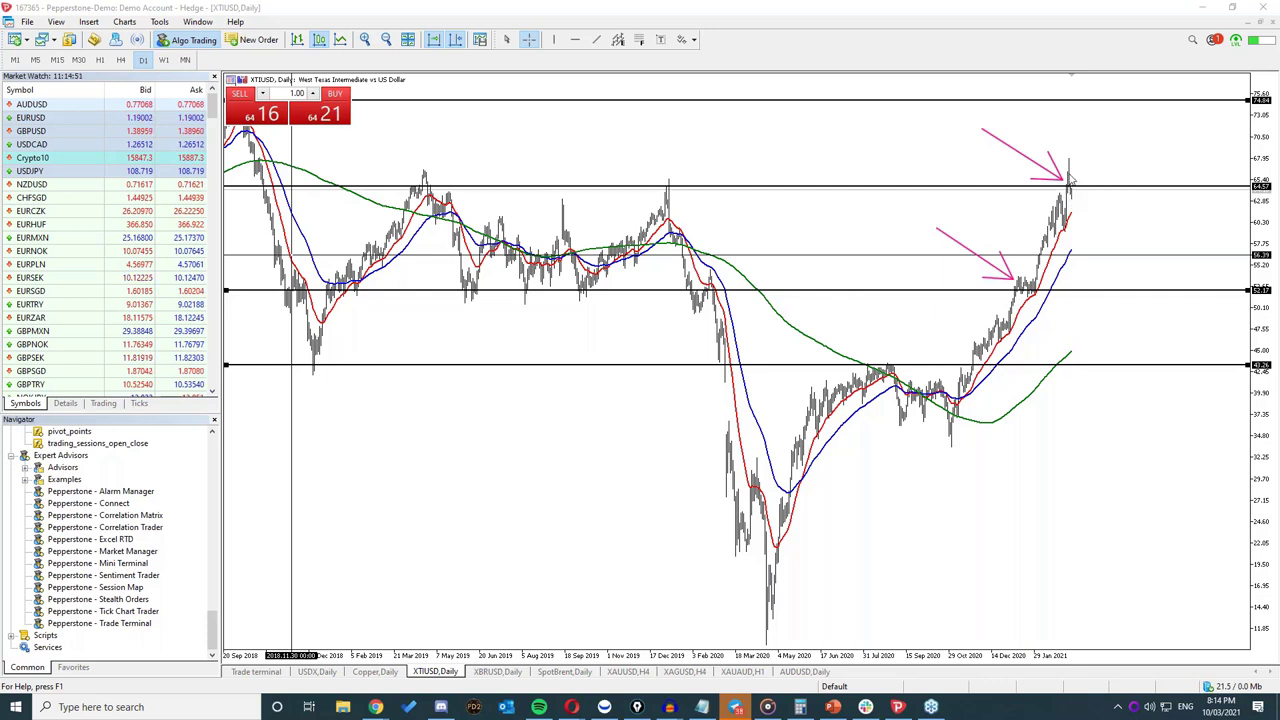
mouse_move(1100, 188)
mouse_down()
mouse_move(1125, 118)
mouse_move(1132, 128)
mouse_up()
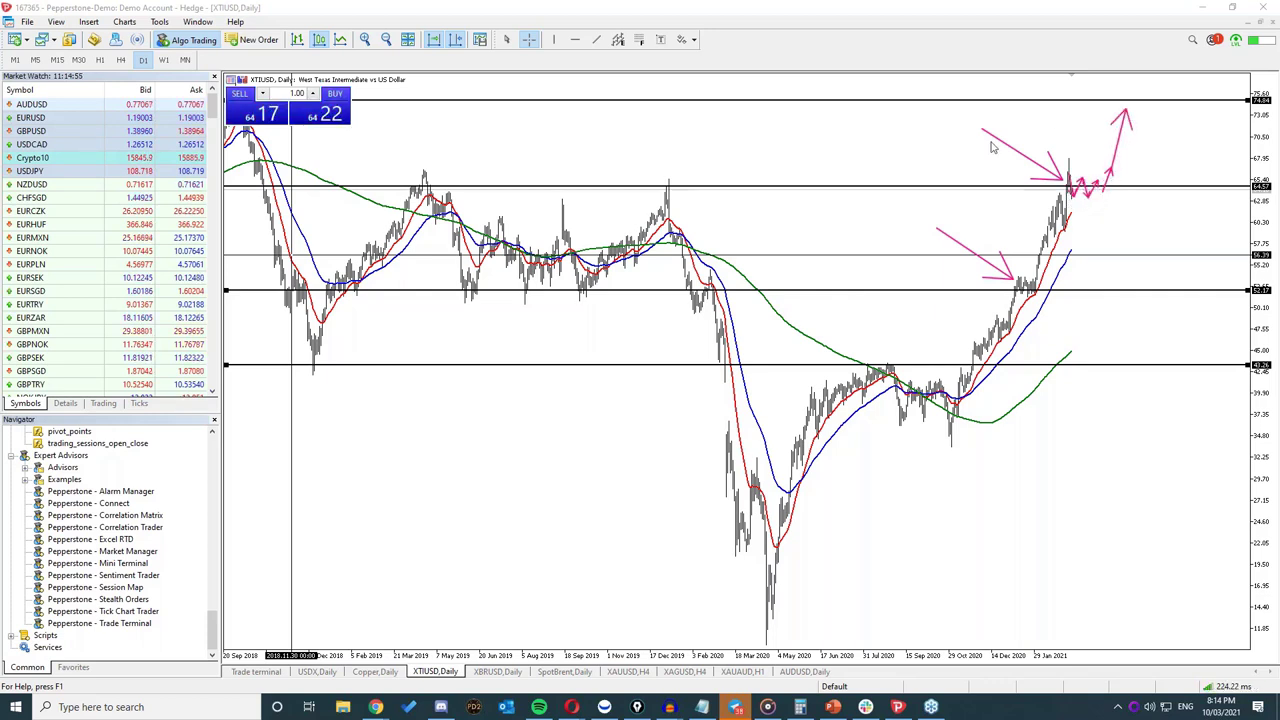
key(Escape)
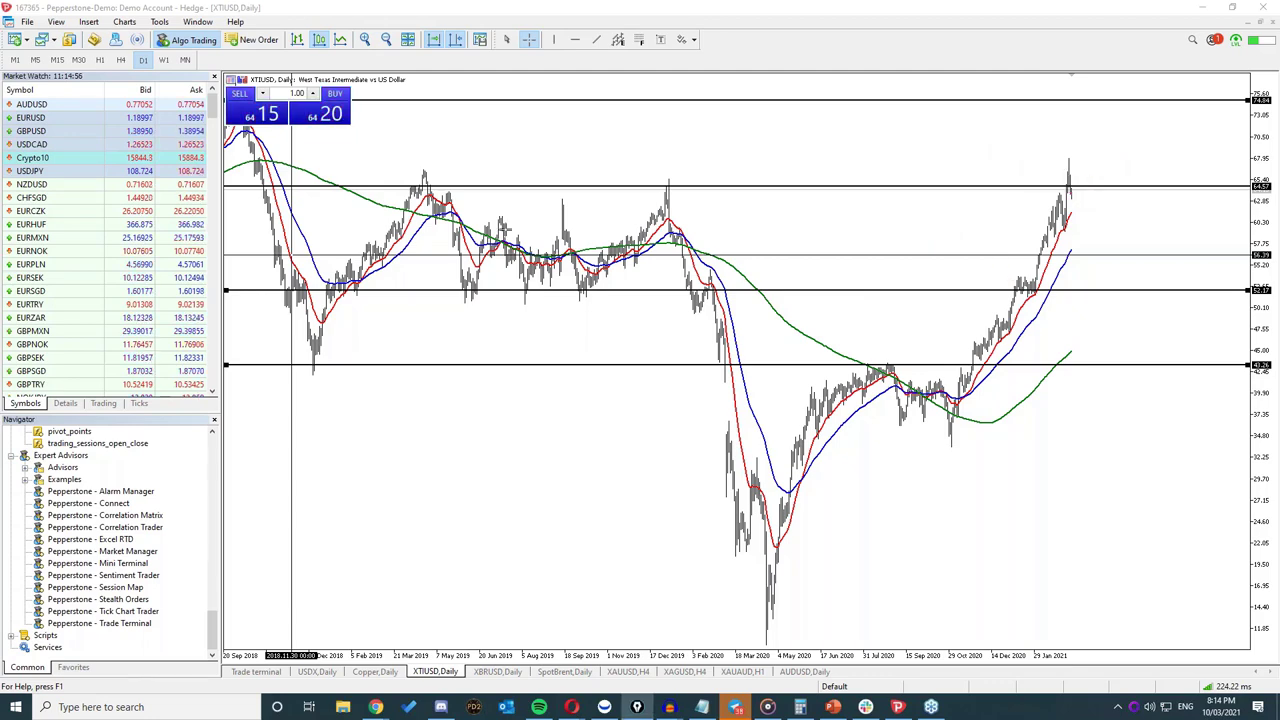
Step: Scroll the daily oil chart, zoom in twice to show candlesticks, then switch to H4
scroll(690, 200, up, 5)
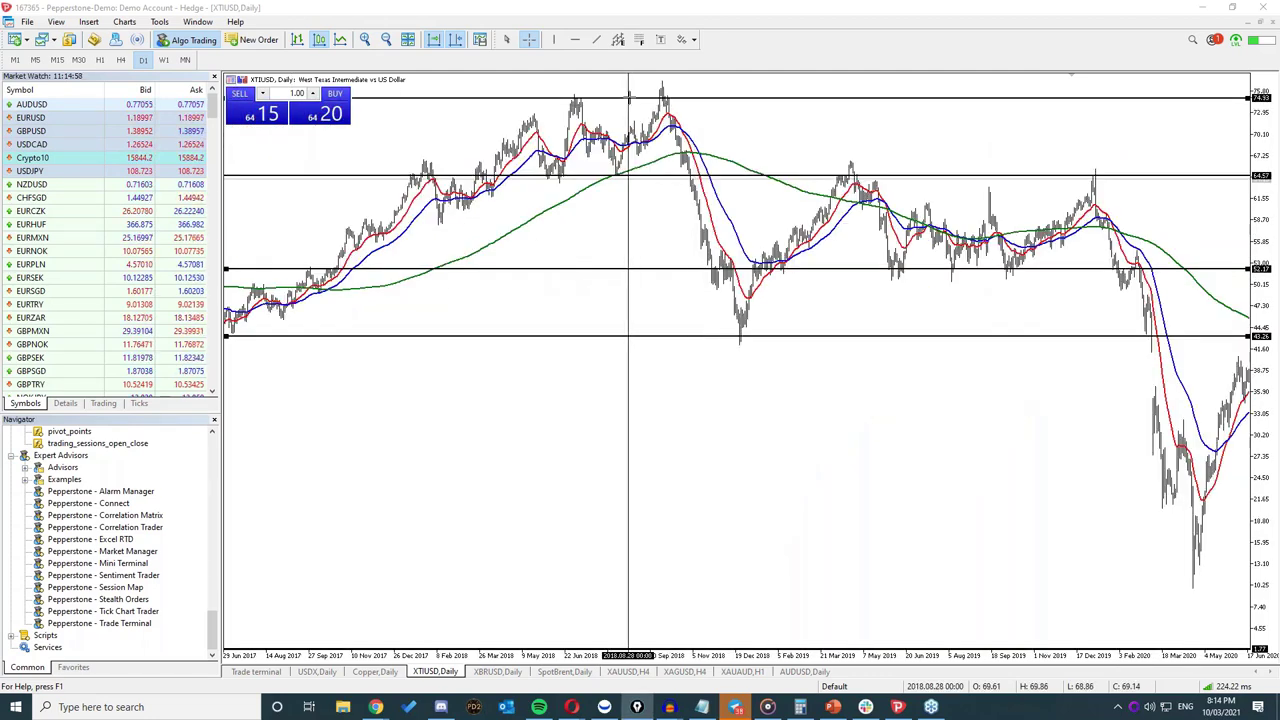
scroll(720, 160, down, 5)
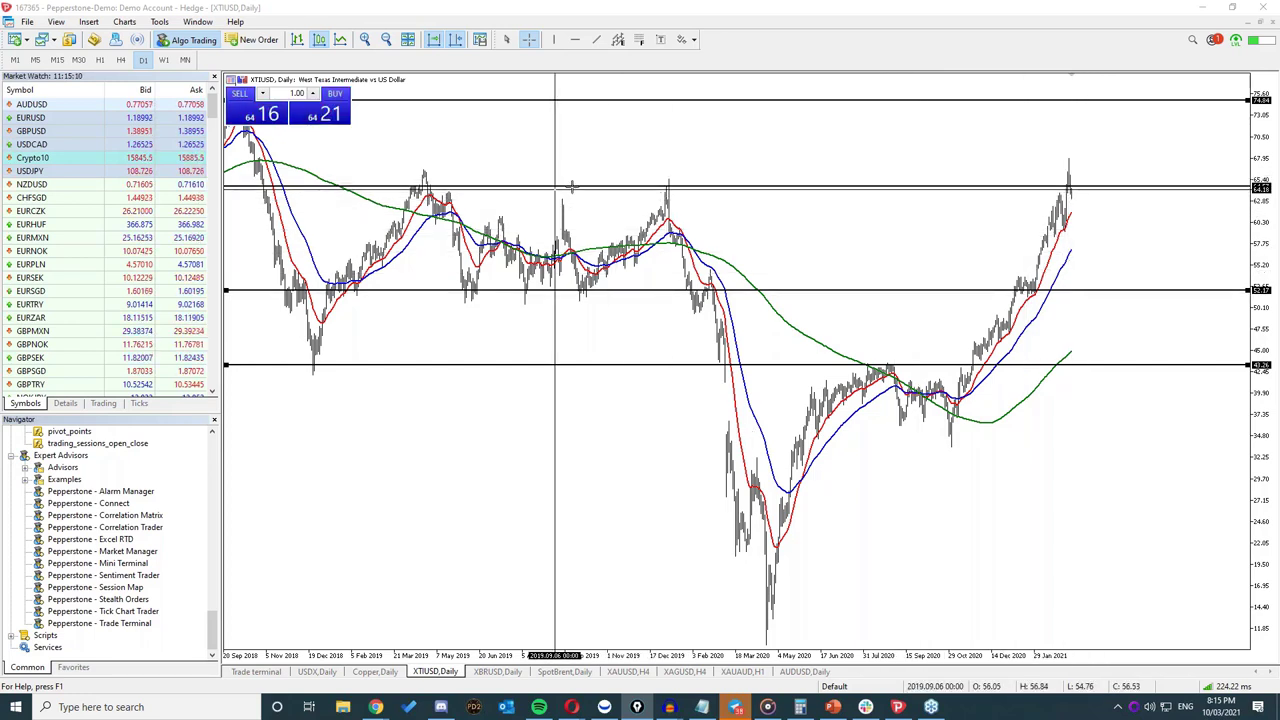
click(366, 39)
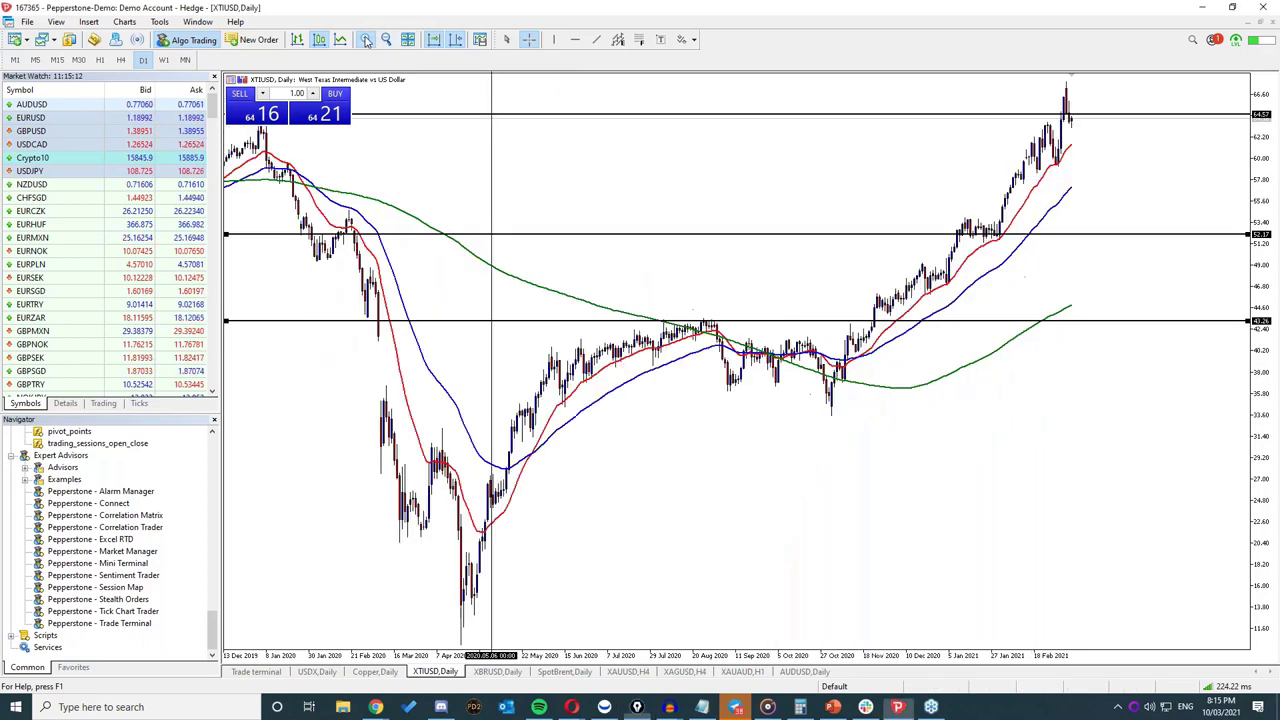
click(366, 39)
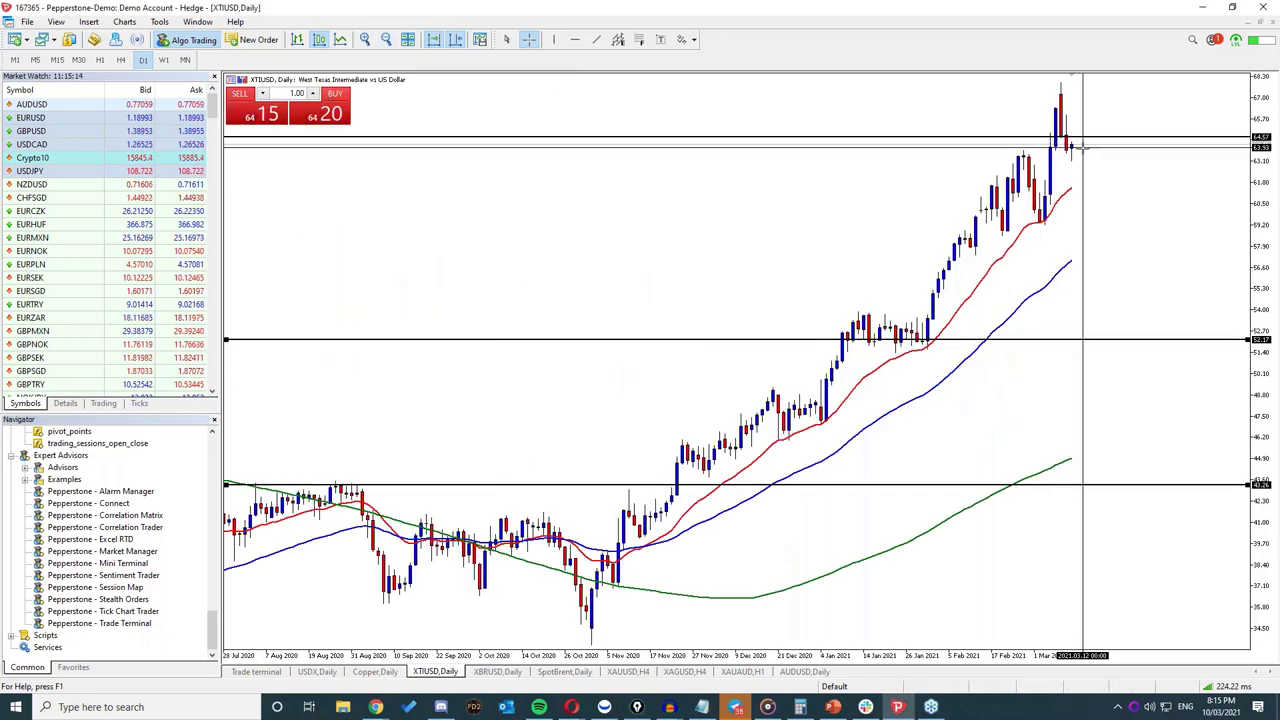
mouse_move(1068, 150)
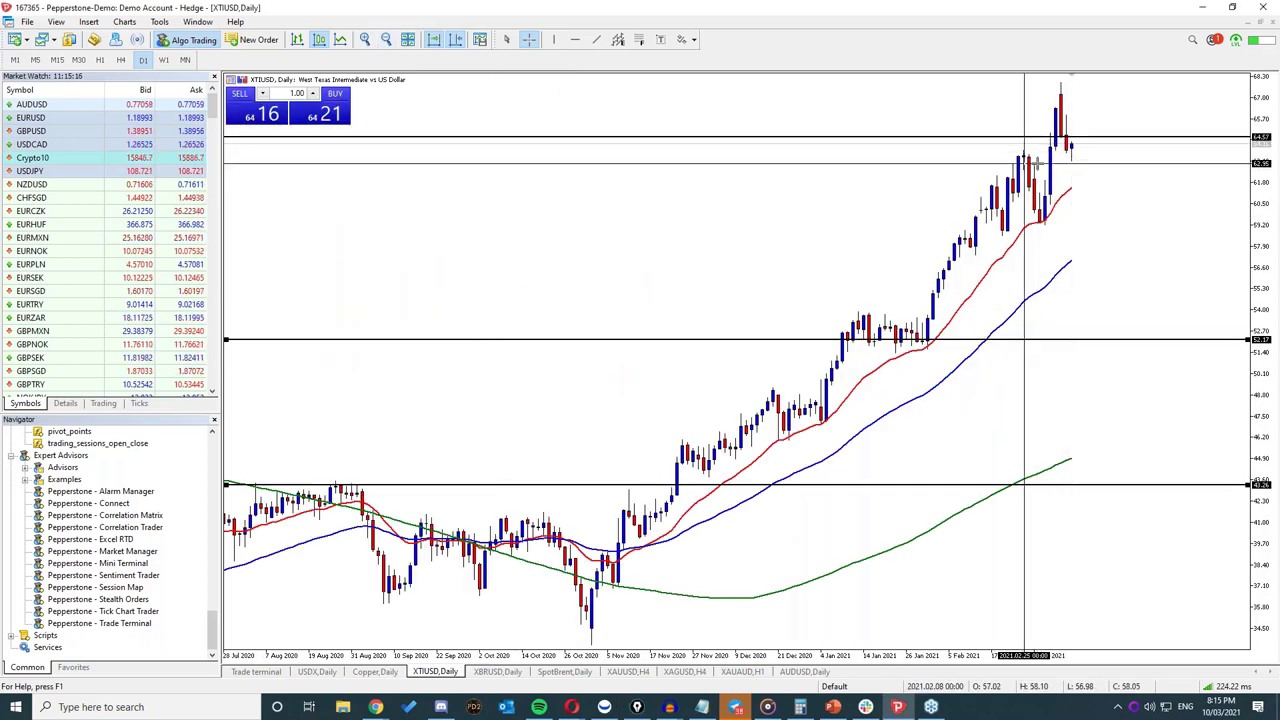
click(121, 60)
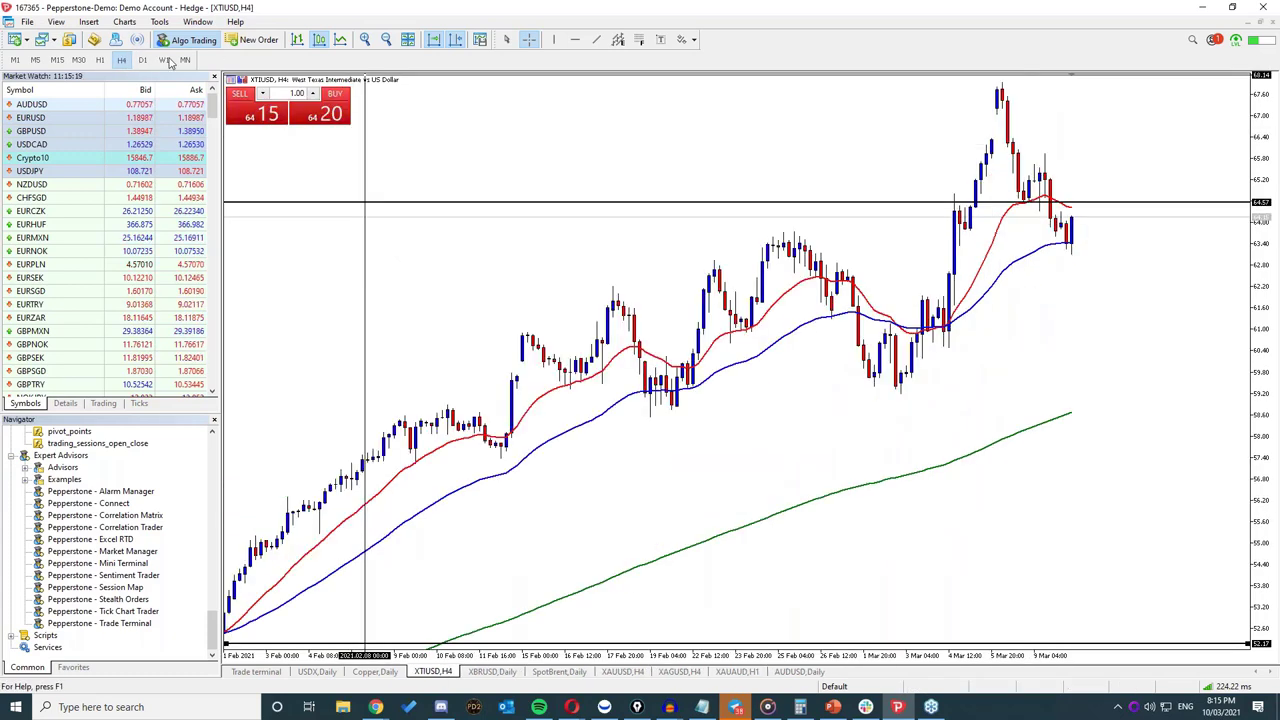
Step: On H1, draw arrows along the drop from the peak, the bounce and the rebound. Add two arrows at the 4 Mar low
click(100, 60)
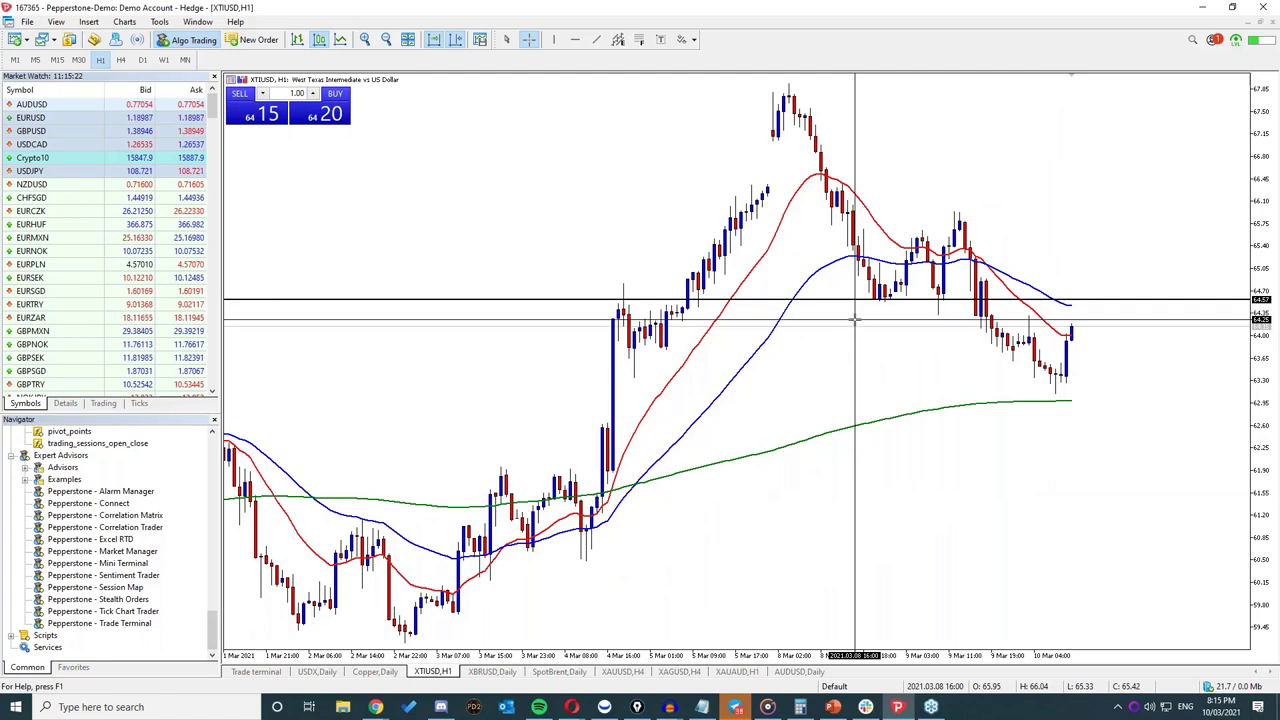
drag(798, 92, 880, 302)
mouse_move(915, 258)
mouse_down()
mouse_move(950, 210)
mouse_move(1055, 388)
mouse_move(1040, 378)
mouse_move(1075, 300)
mouse_move(1085, 325)
mouse_up()
drag(1060, 236, 1076, 270)
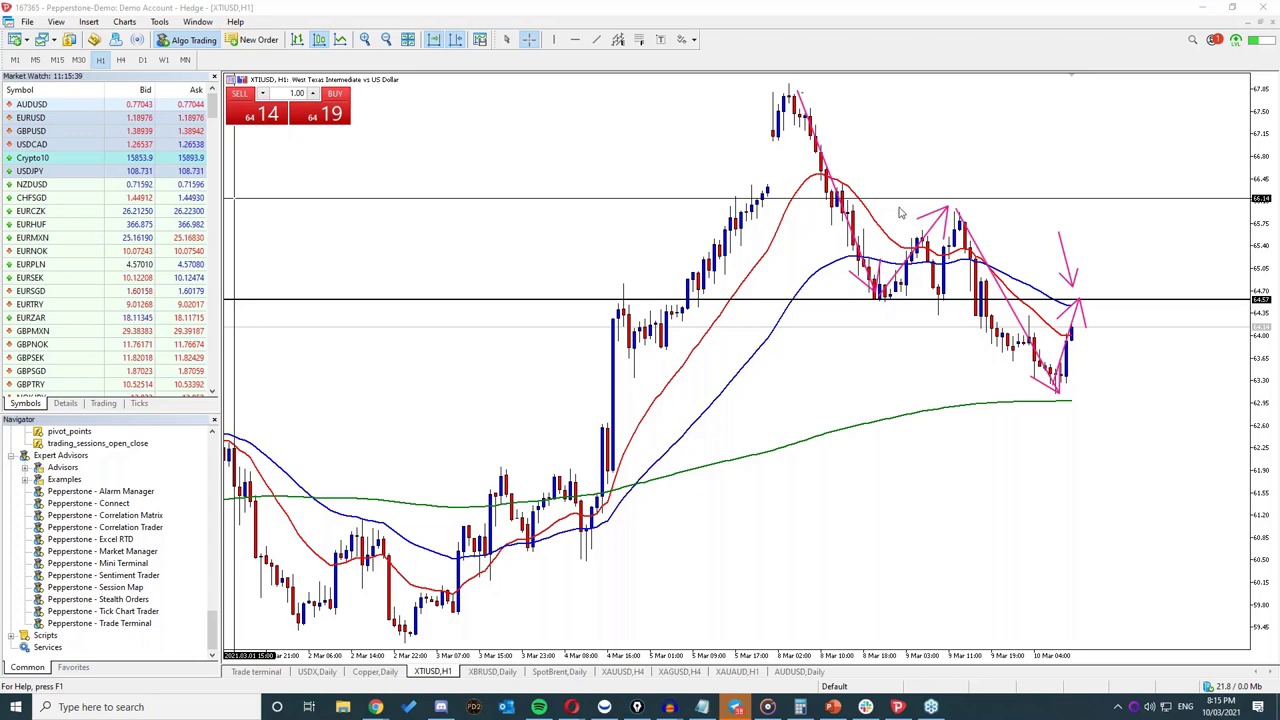
drag(920, 622, 592, 540)
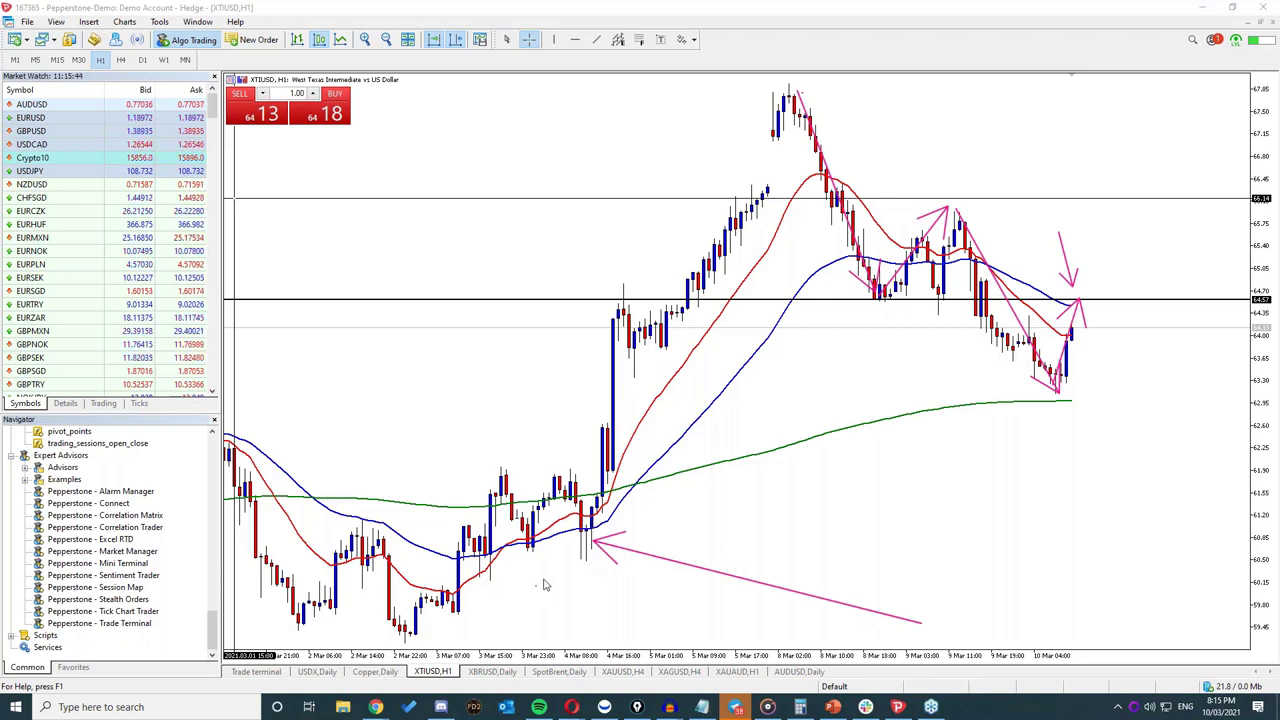
drag(540, 586, 588, 540)
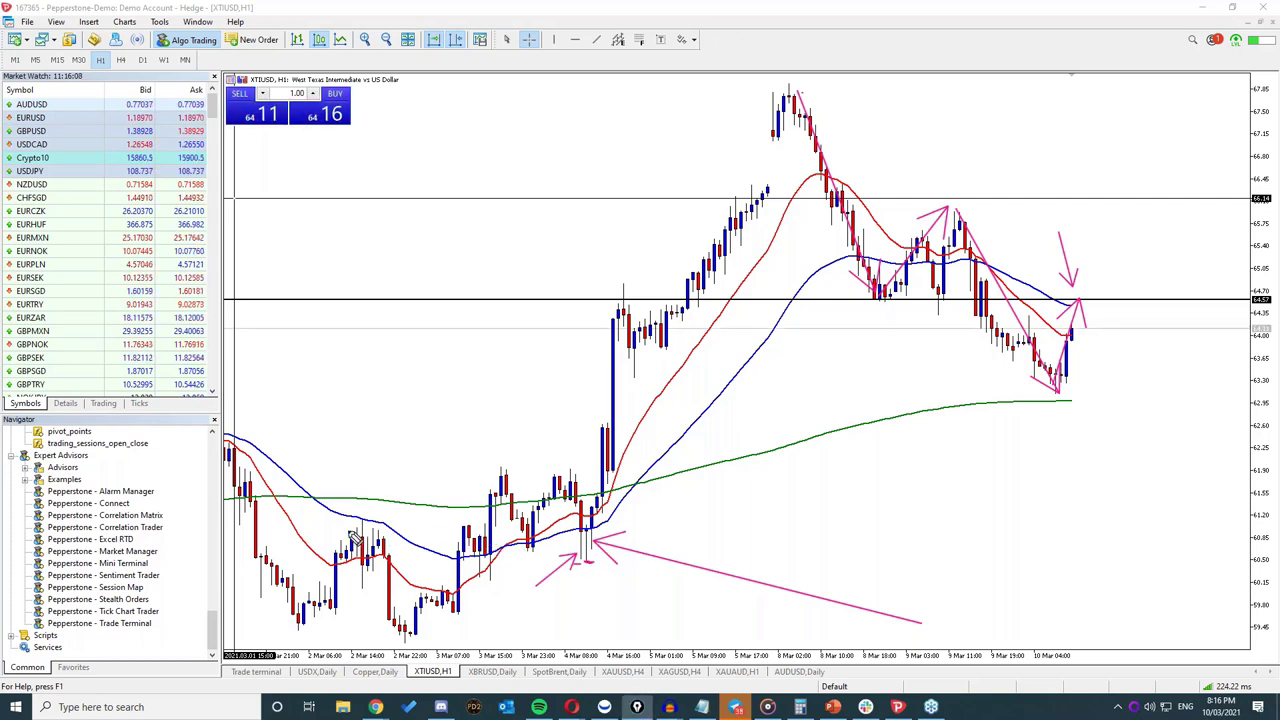
Step: Sketch a pink horizontal level with a tick mark, a box-and-stem diagram and a curved arrow on the oil hourly chart
drag(352, 537, 622, 538)
drag(374, 524, 366, 505)
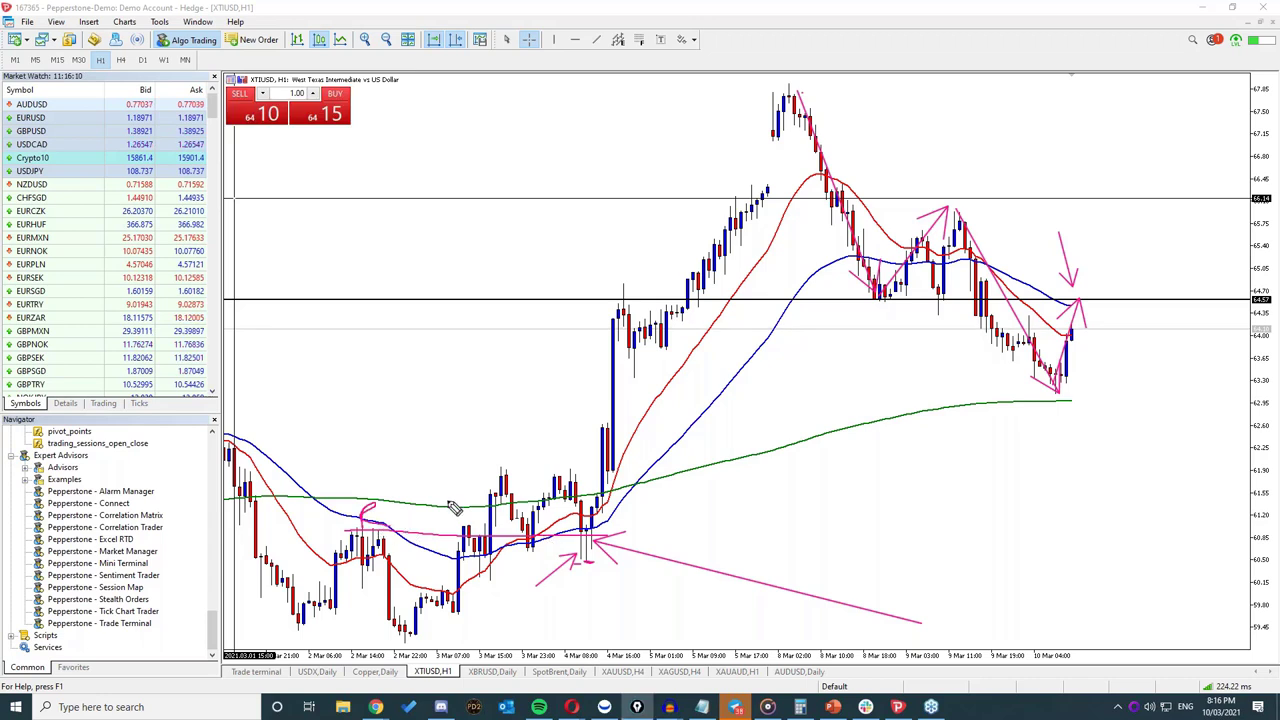
drag(452, 508, 462, 520)
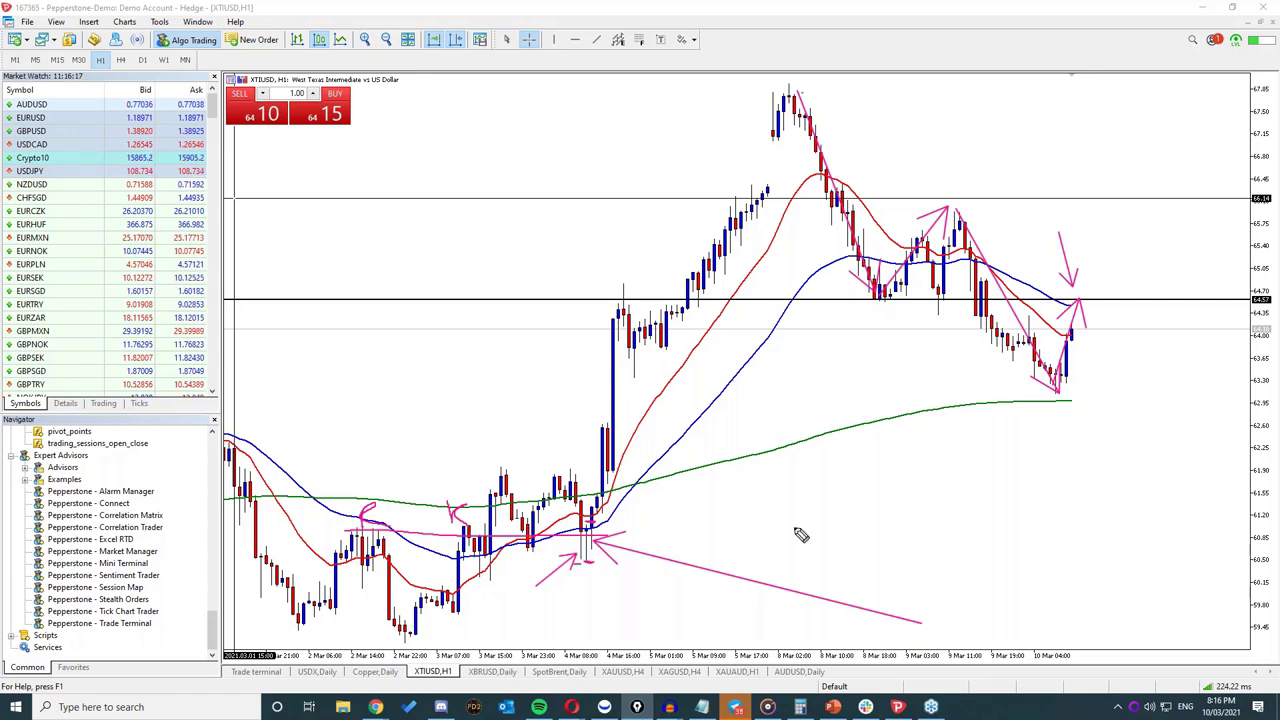
mouse_move(830, 450)
mouse_down()
mouse_move(839, 488)
mouse_move(851, 606)
mouse_up()
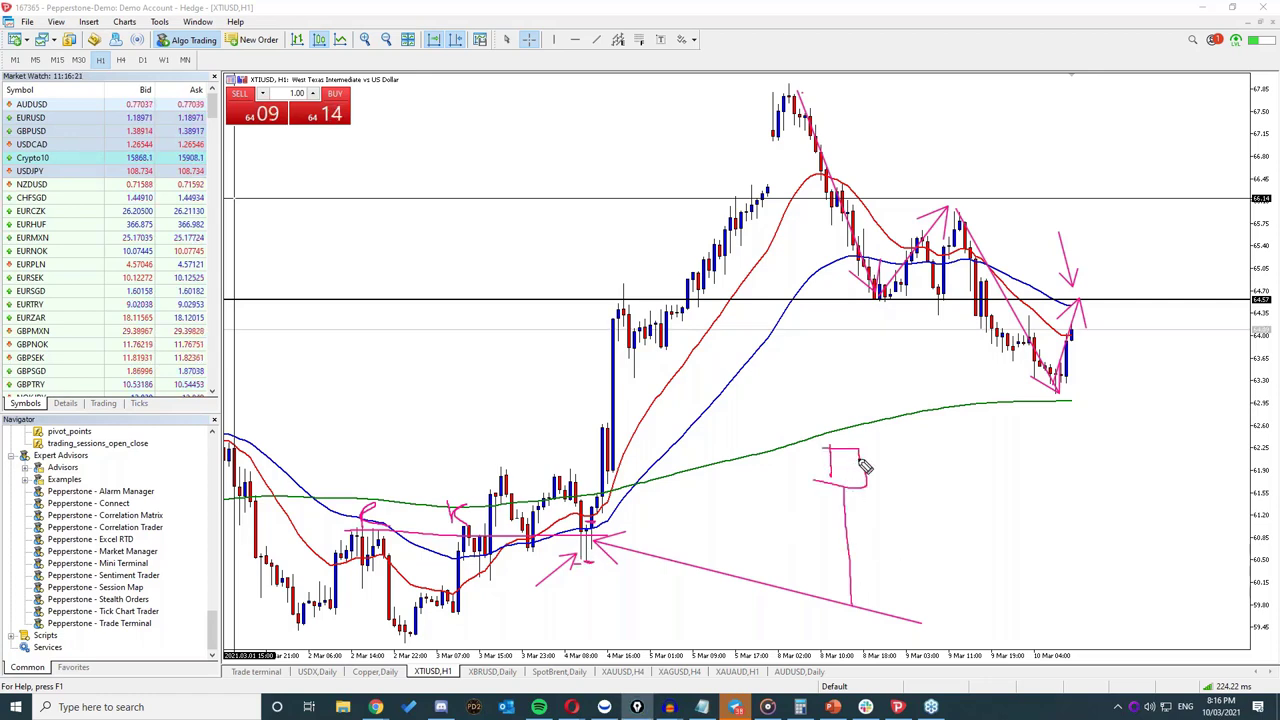
mouse_move(851, 451)
mouse_down()
mouse_move(826, 431)
mouse_move(940, 428)
mouse_up()
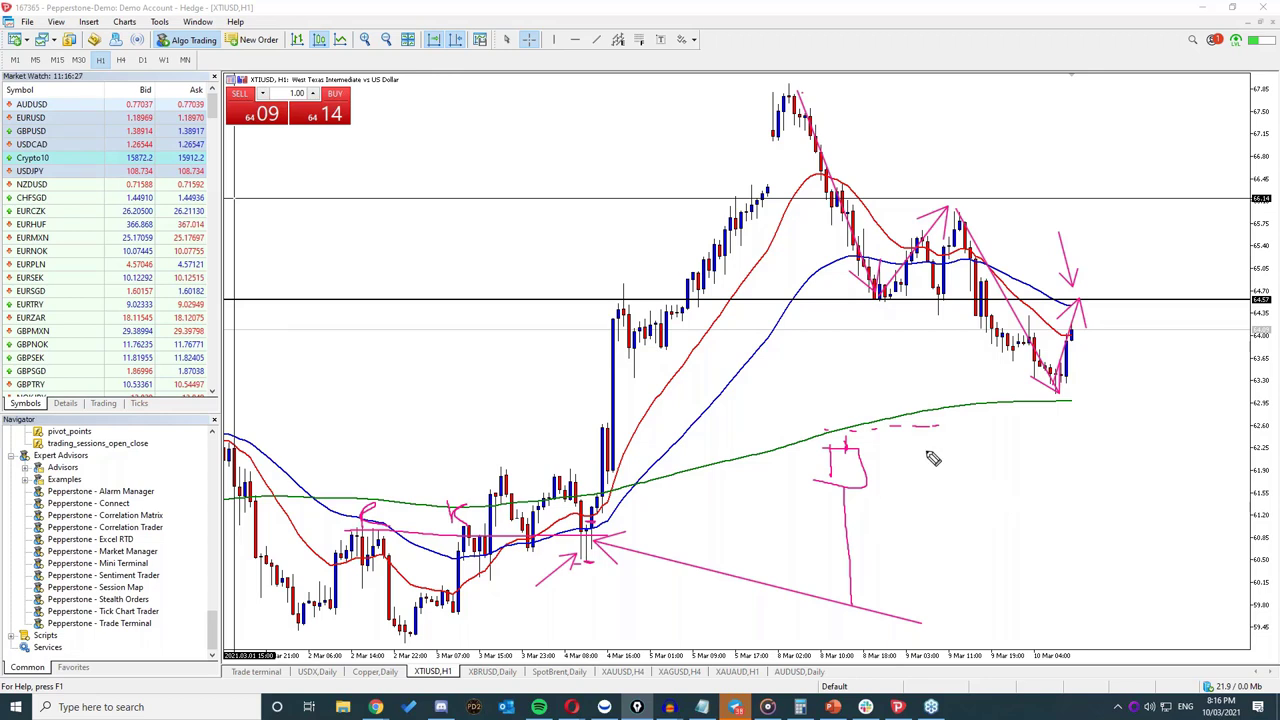
mouse_move(940, 386)
mouse_down()
mouse_move(970, 460)
mouse_move(904, 489)
mouse_move(903, 476)
mouse_move(935, 490)
mouse_up()
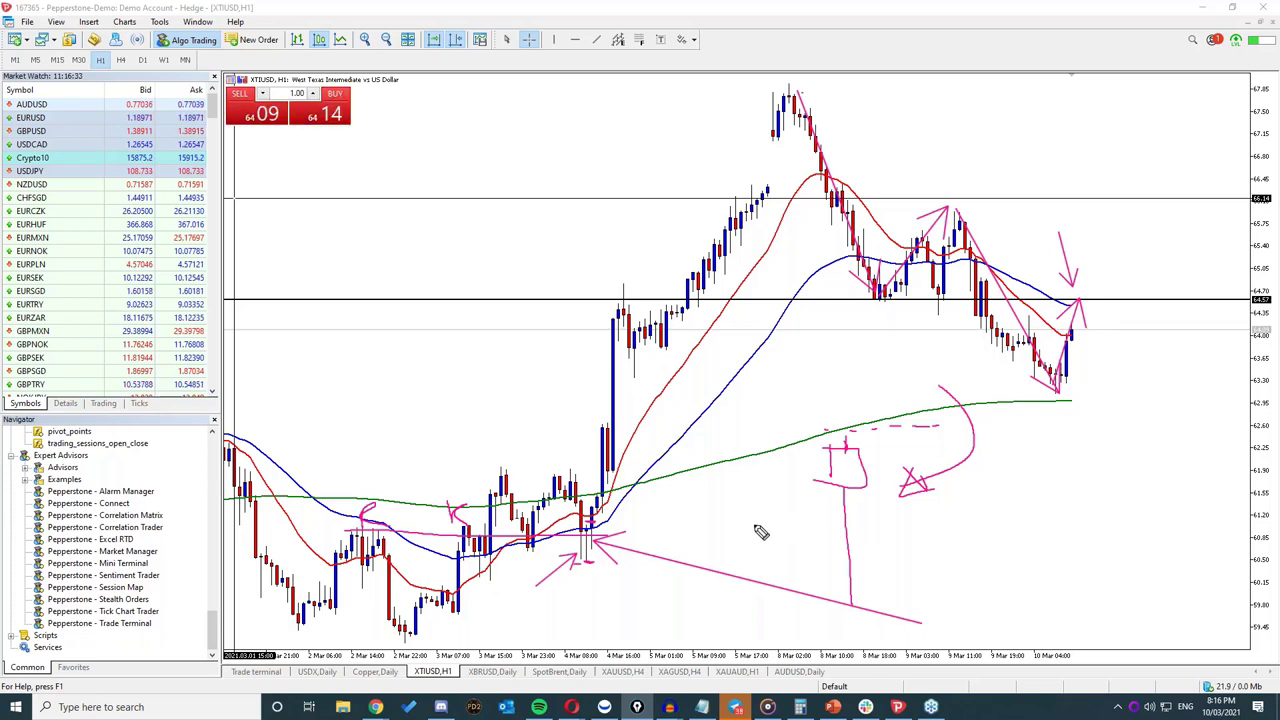
drag(787, 456, 787, 605)
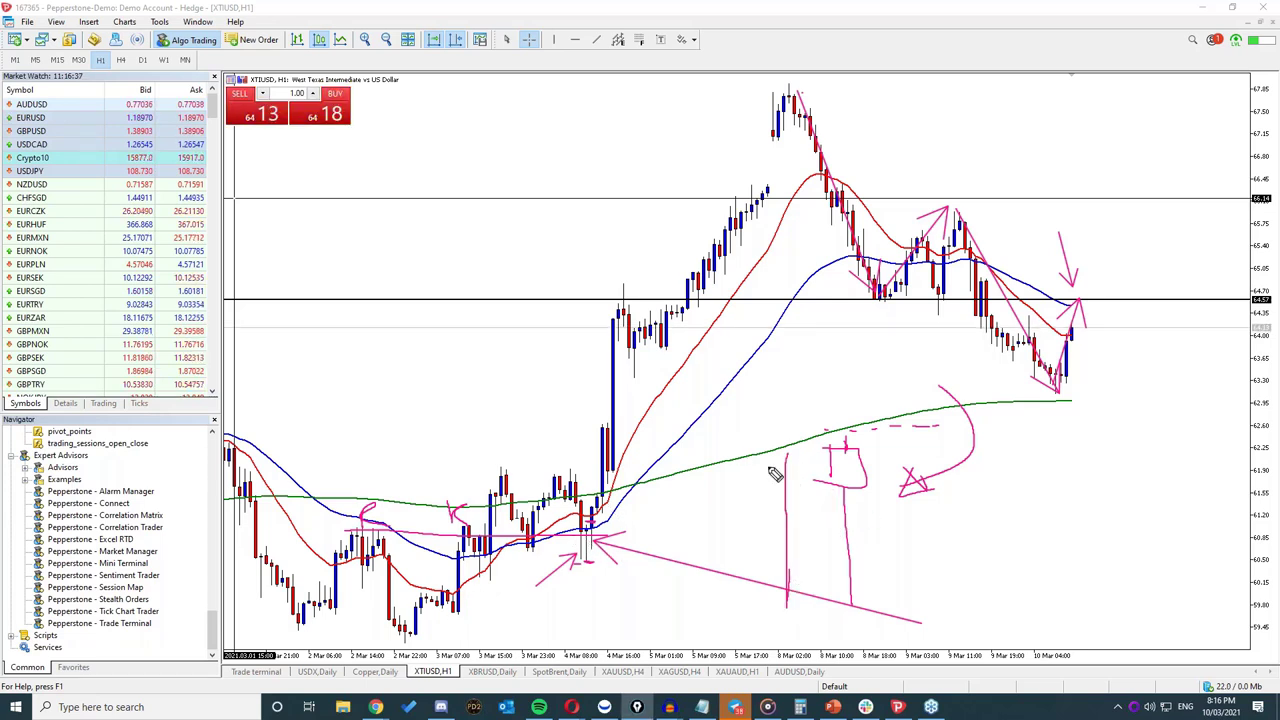
mouse_move(757, 400)
mouse_down()
mouse_move(796, 455)
mouse_move(789, 381)
mouse_move(750, 376)
mouse_up()
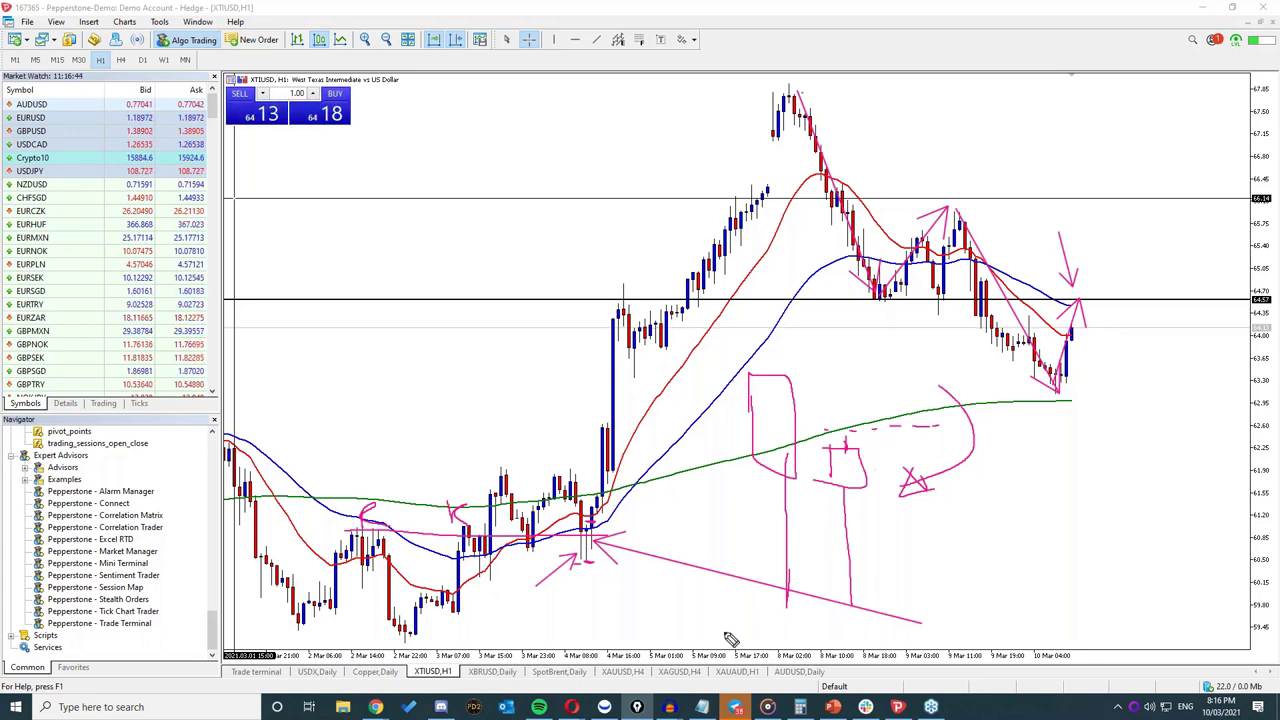
Step: Add pink S marks below the sketch, circle the H1 timeframe, then wipe all pink drawings
drag(800, 620, 782, 638)
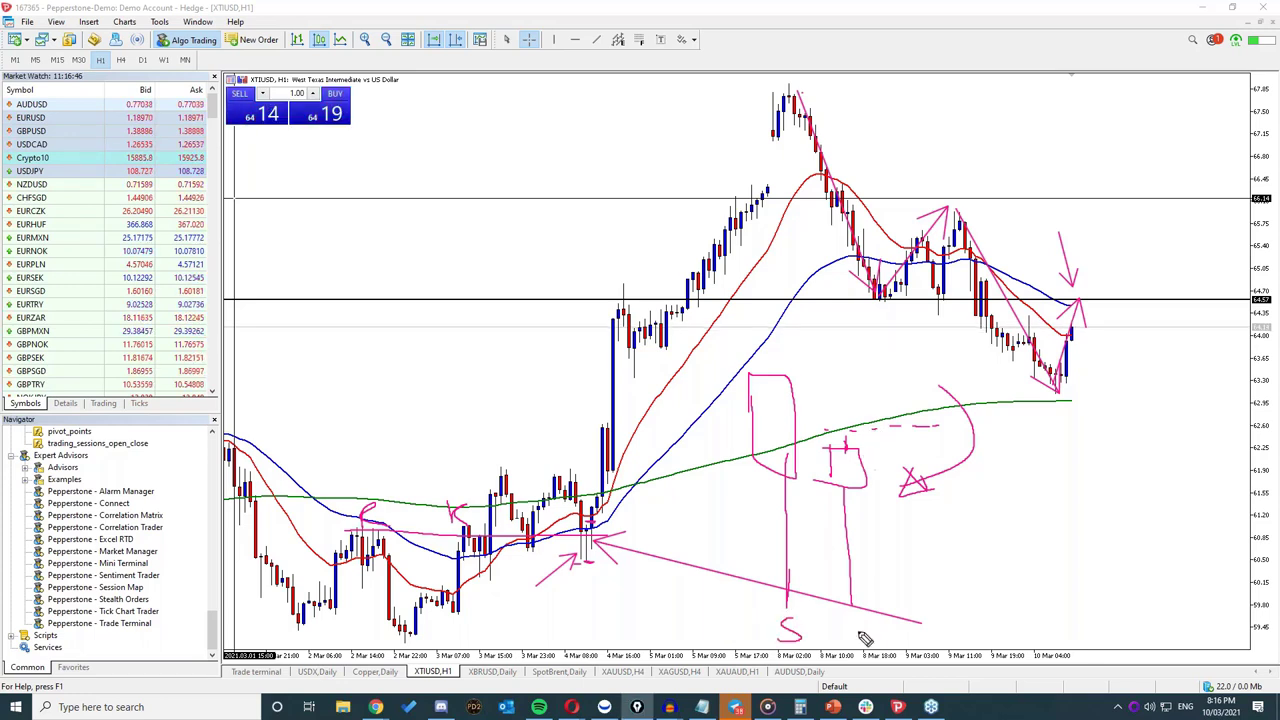
drag(857, 619, 836, 640)
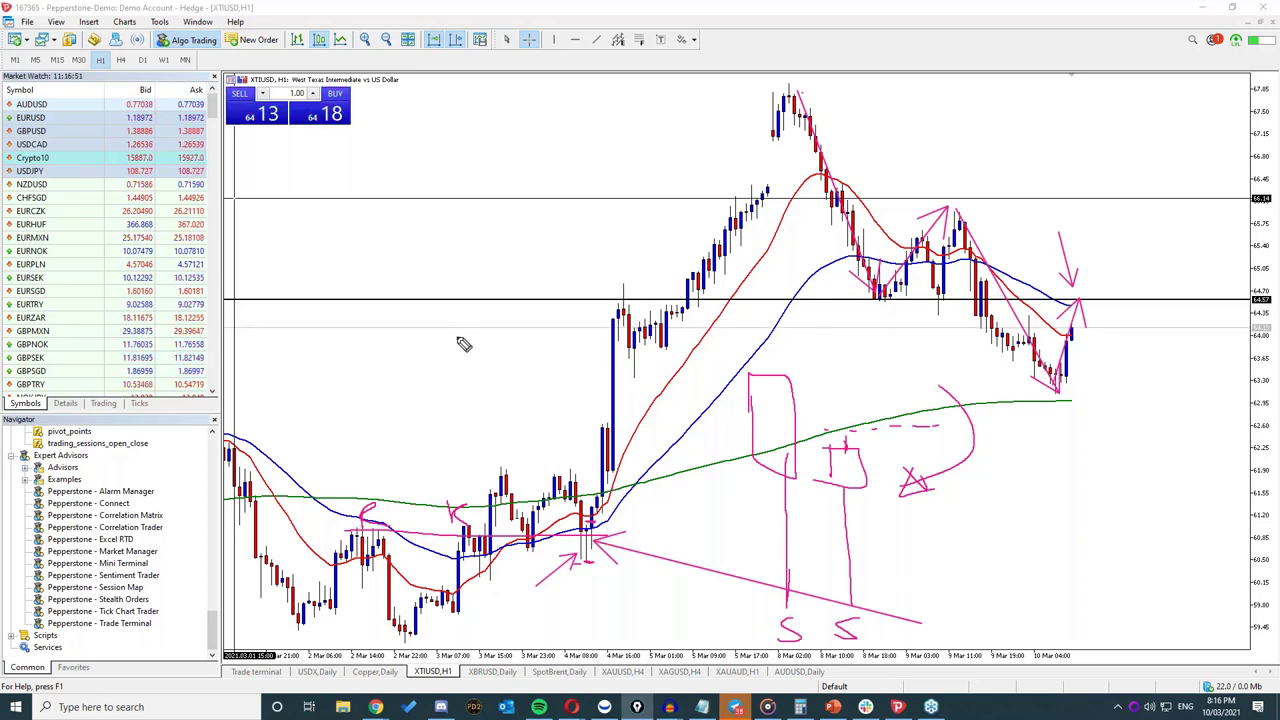
mouse_move(125, 57)
mouse_down()
mouse_move(88, 53)
mouse_move(80, 68)
mouse_move(138, 58)
mouse_up()
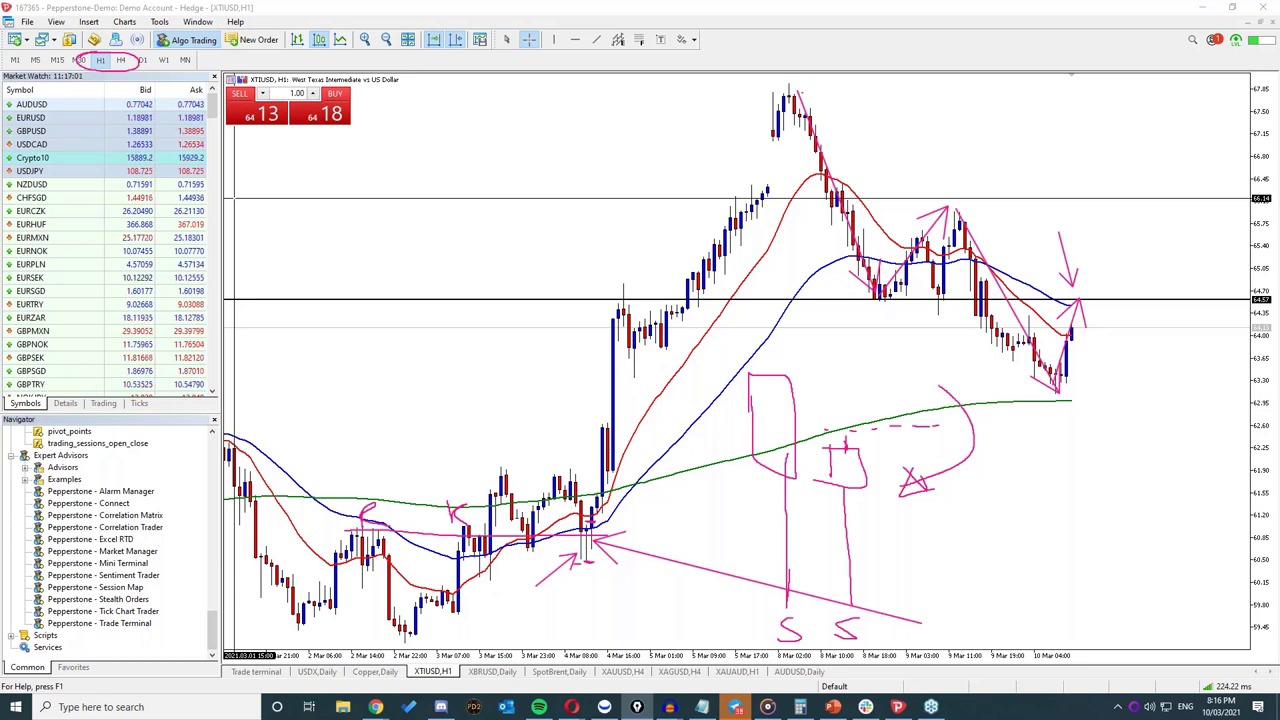
key(Escape)
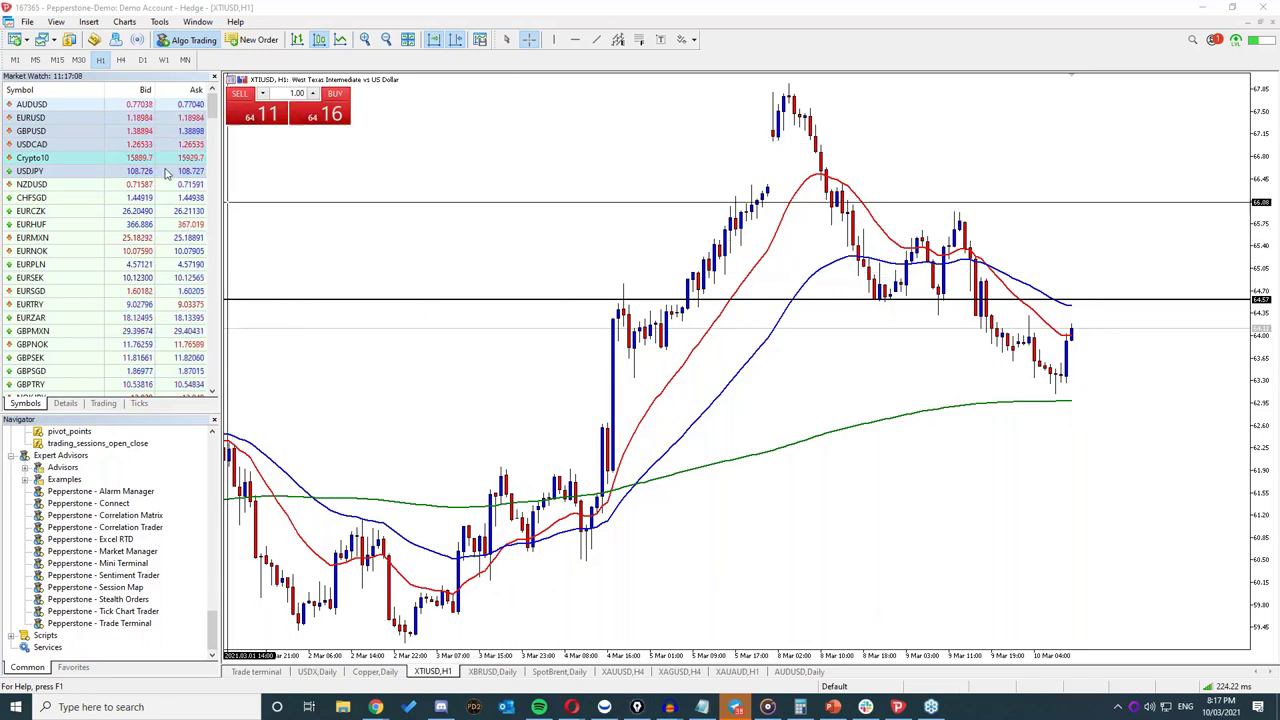
Step: Show XTIUSD daily, arrow three pullbacks to the red moving average, then clear arrows and crosshair
click(143, 60)
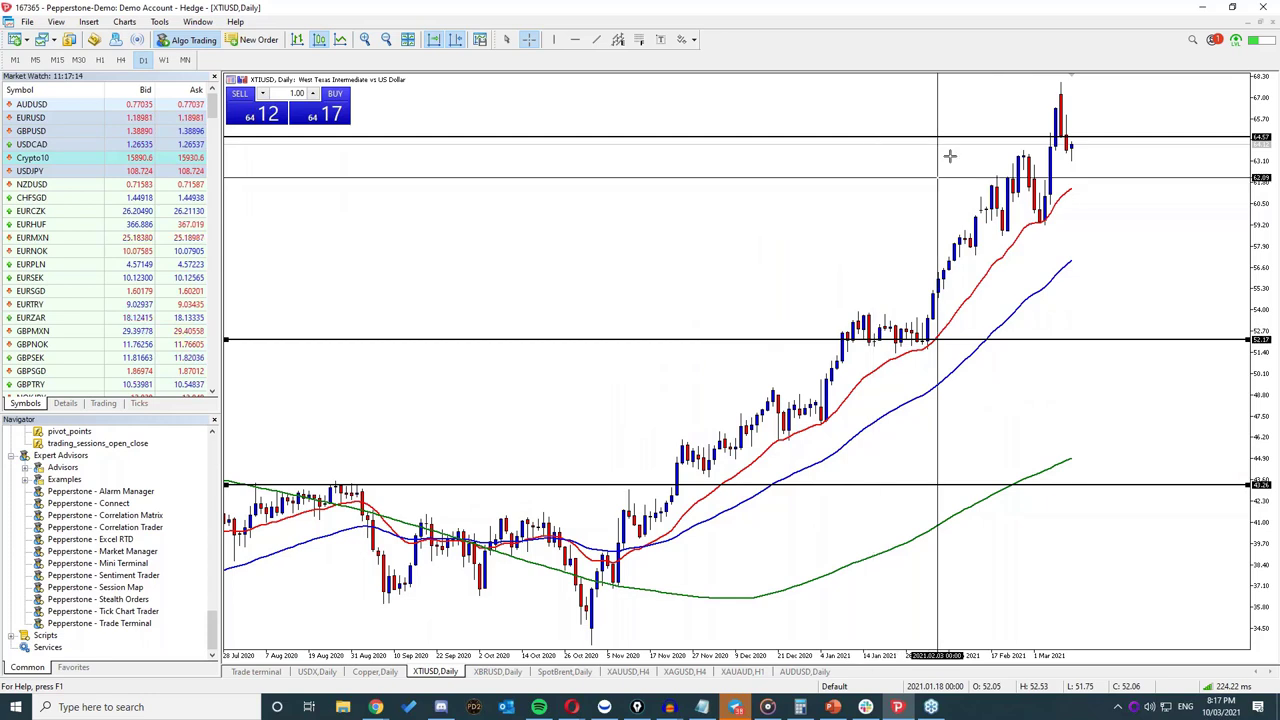
drag(1123, 370, 970, 275)
drag(1170, 285, 1030, 228)
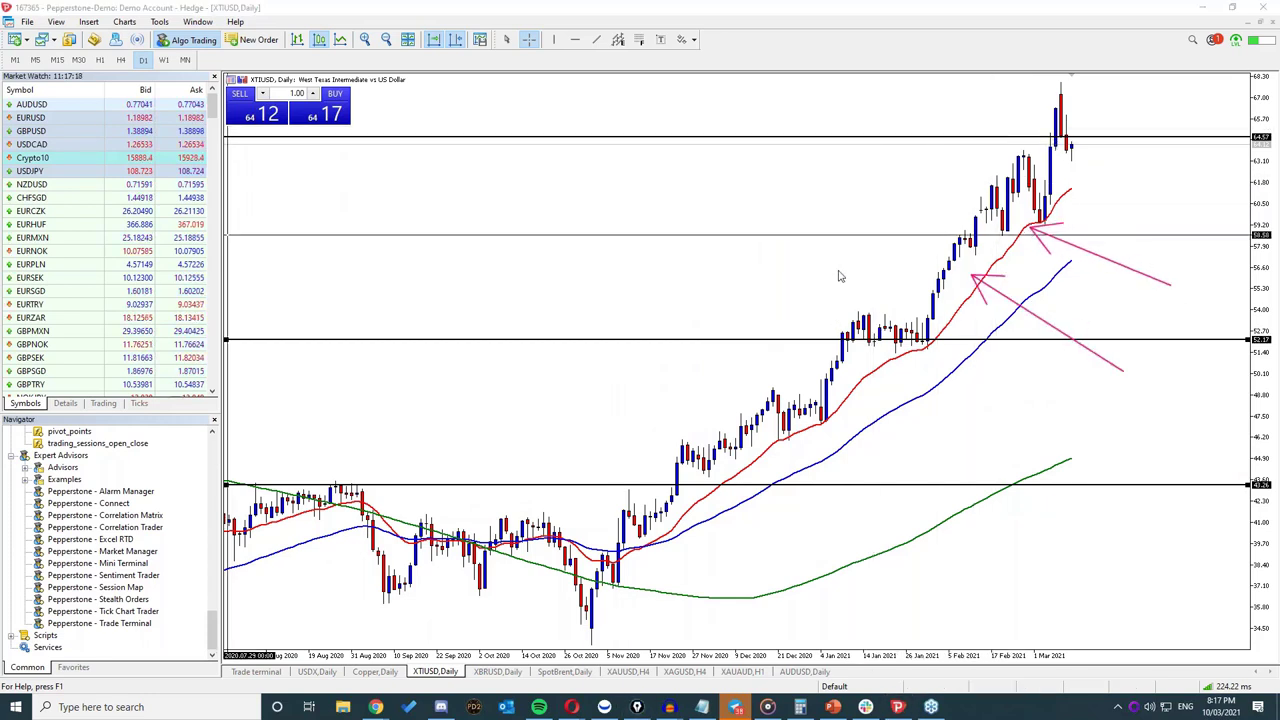
mouse_move(838, 266)
mouse_down()
mouse_move(858, 347)
mouse_move(878, 314)
mouse_move(889, 346)
mouse_move(904, 314)
mouse_move(932, 325)
mouse_up()
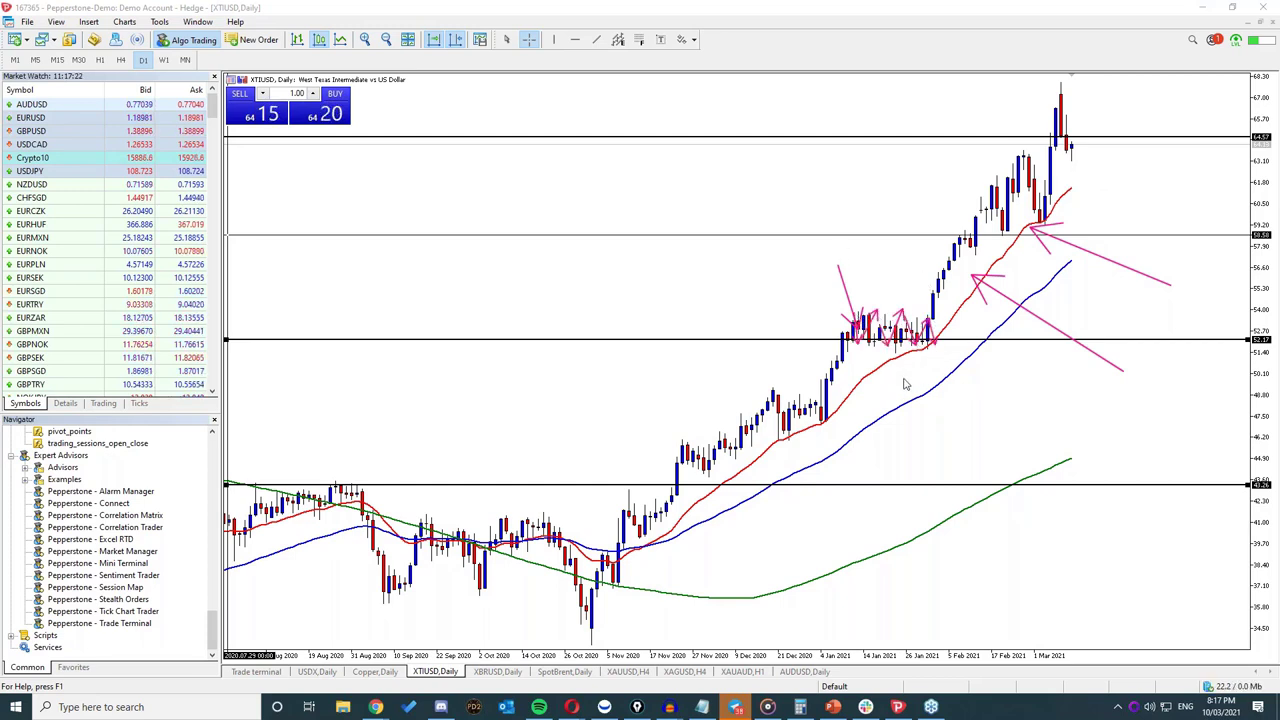
key(Escape)
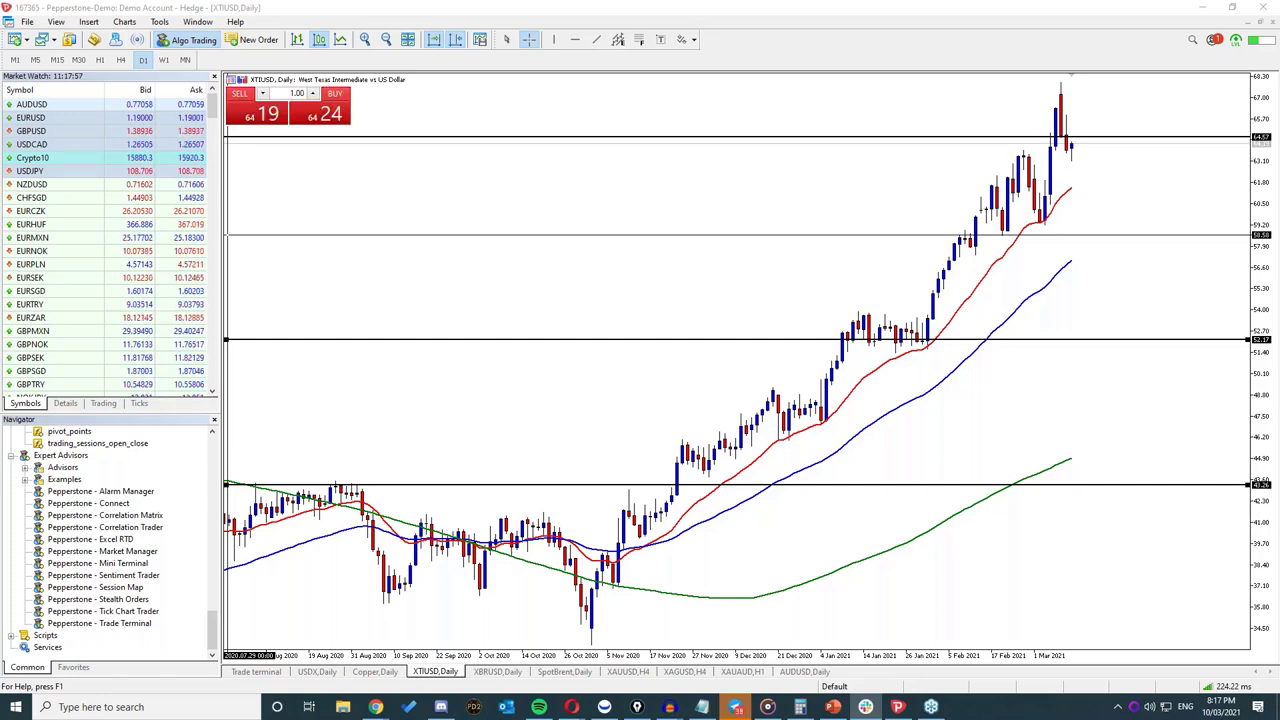
key(Escape)
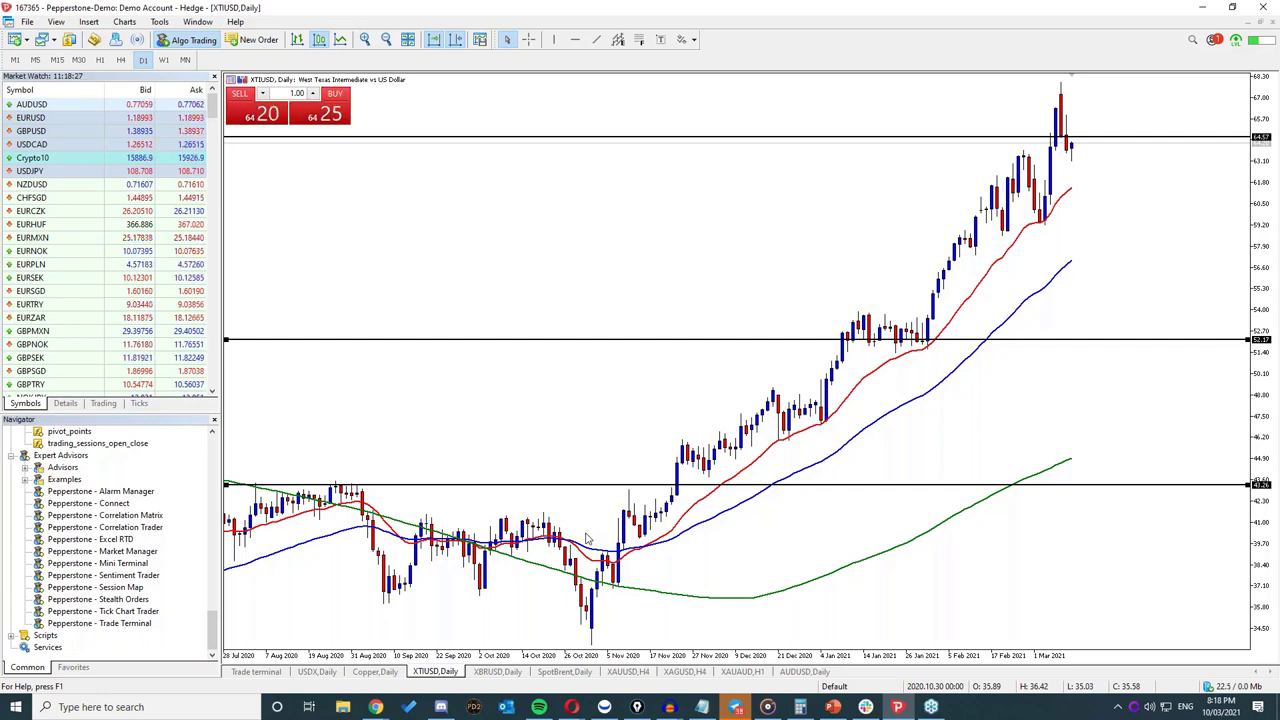
Step: Zoom out copper daily, arrow four blue moving-average touches, clear them, and switch to H4
click(385, 665)
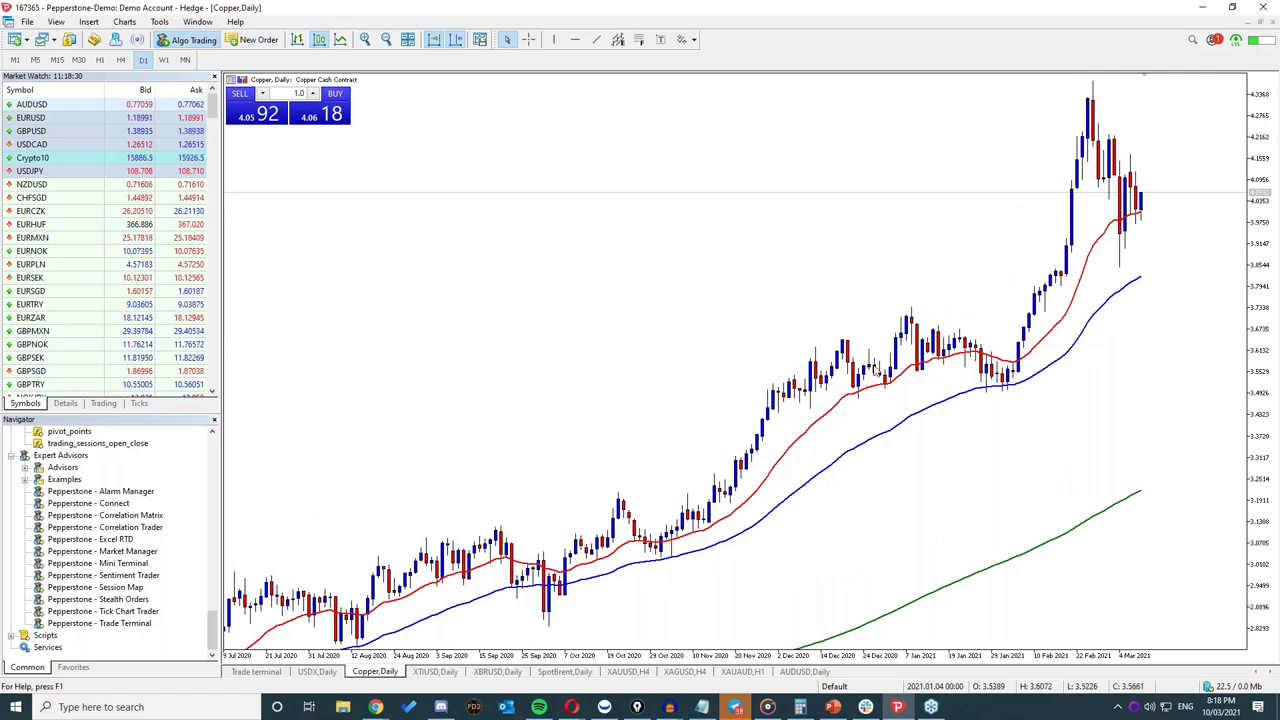
click(385, 42)
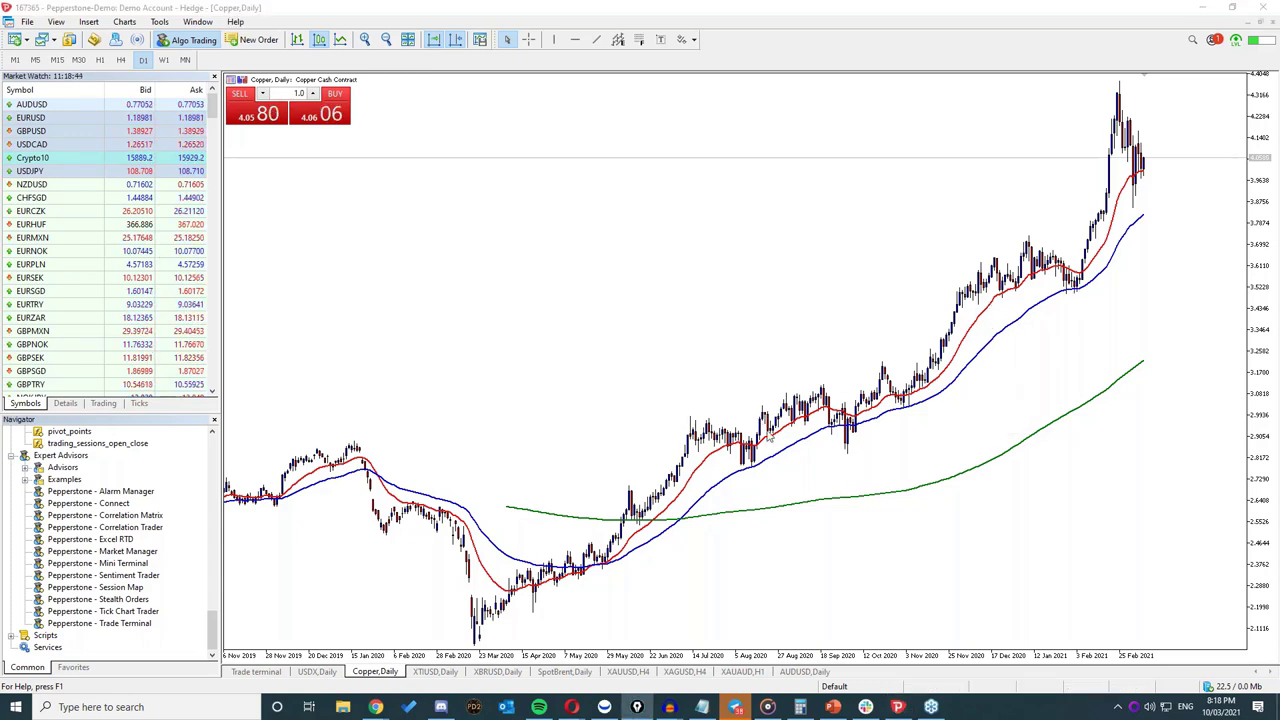
drag(943, 572, 752, 464)
drag(990, 505, 850, 432)
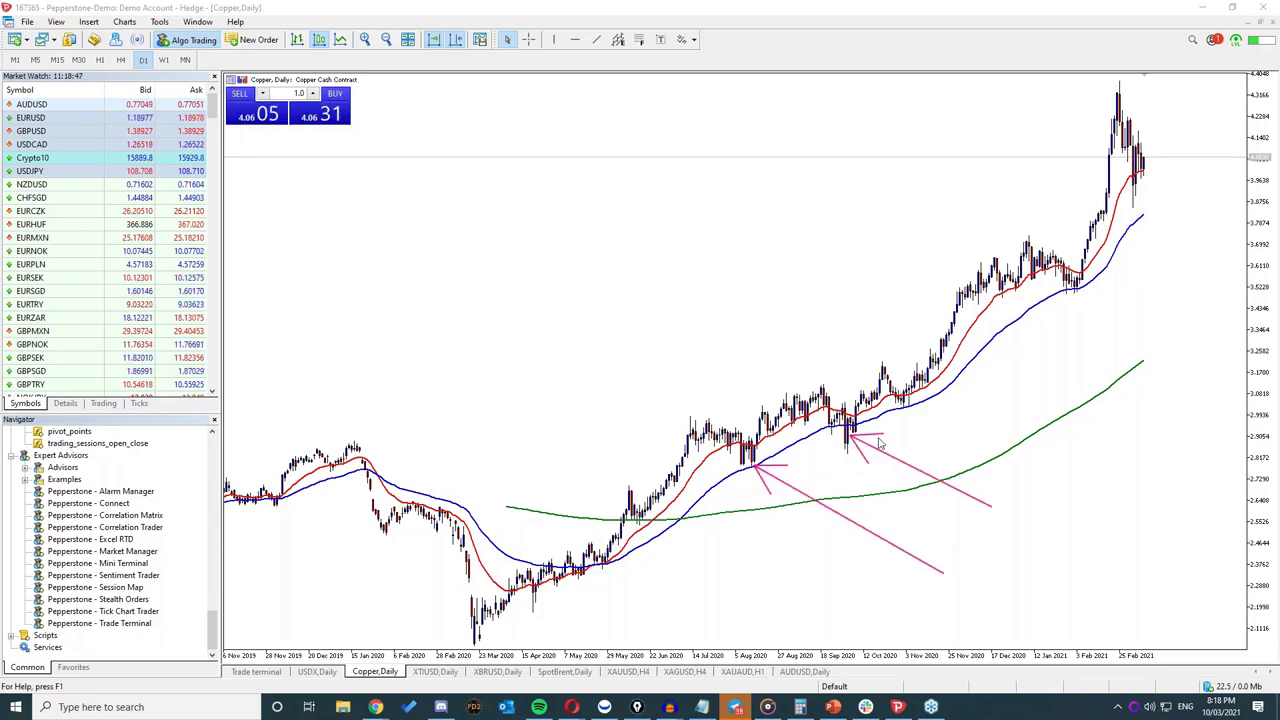
drag(1092, 442, 914, 404)
drag(1175, 376, 1074, 292)
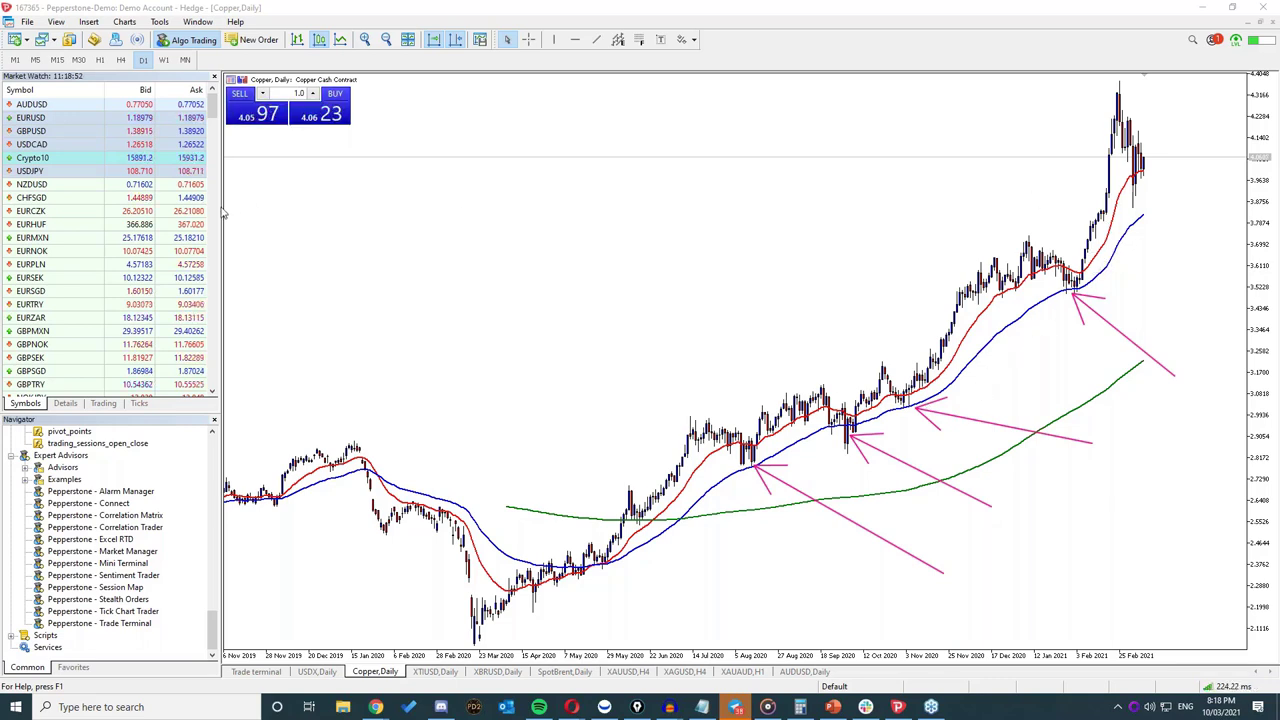
key(Escape)
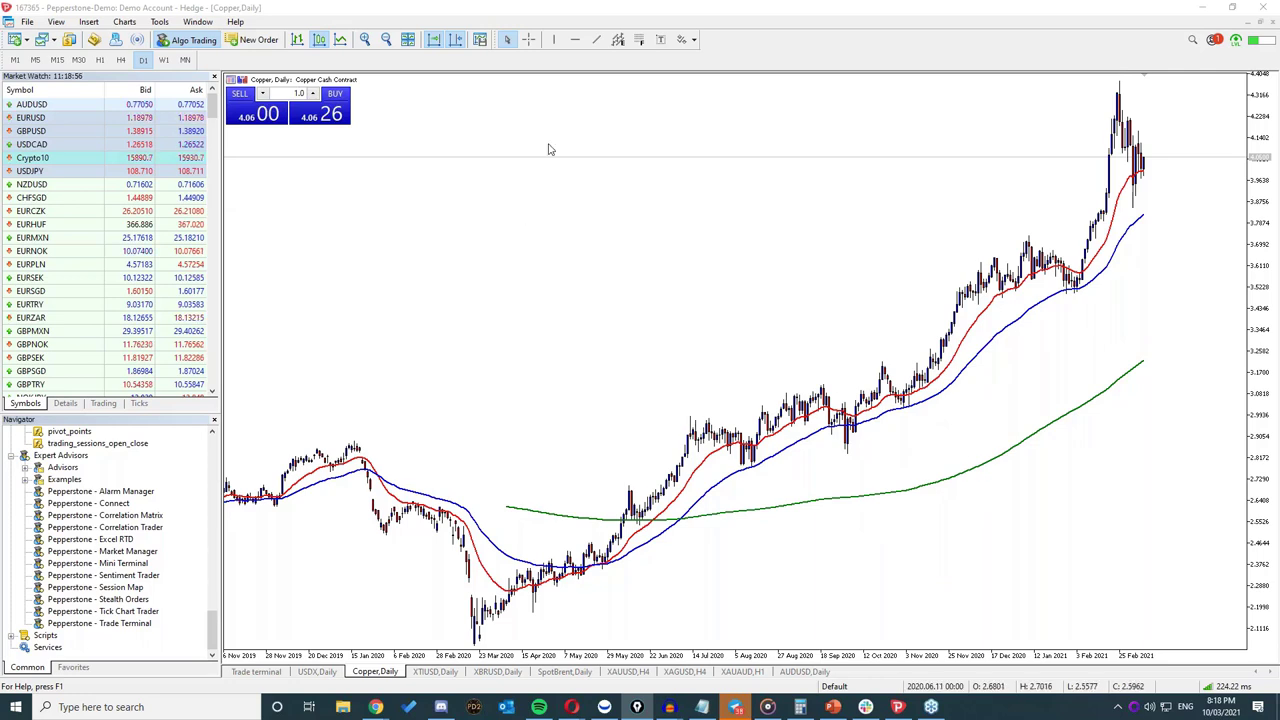
click(121, 60)
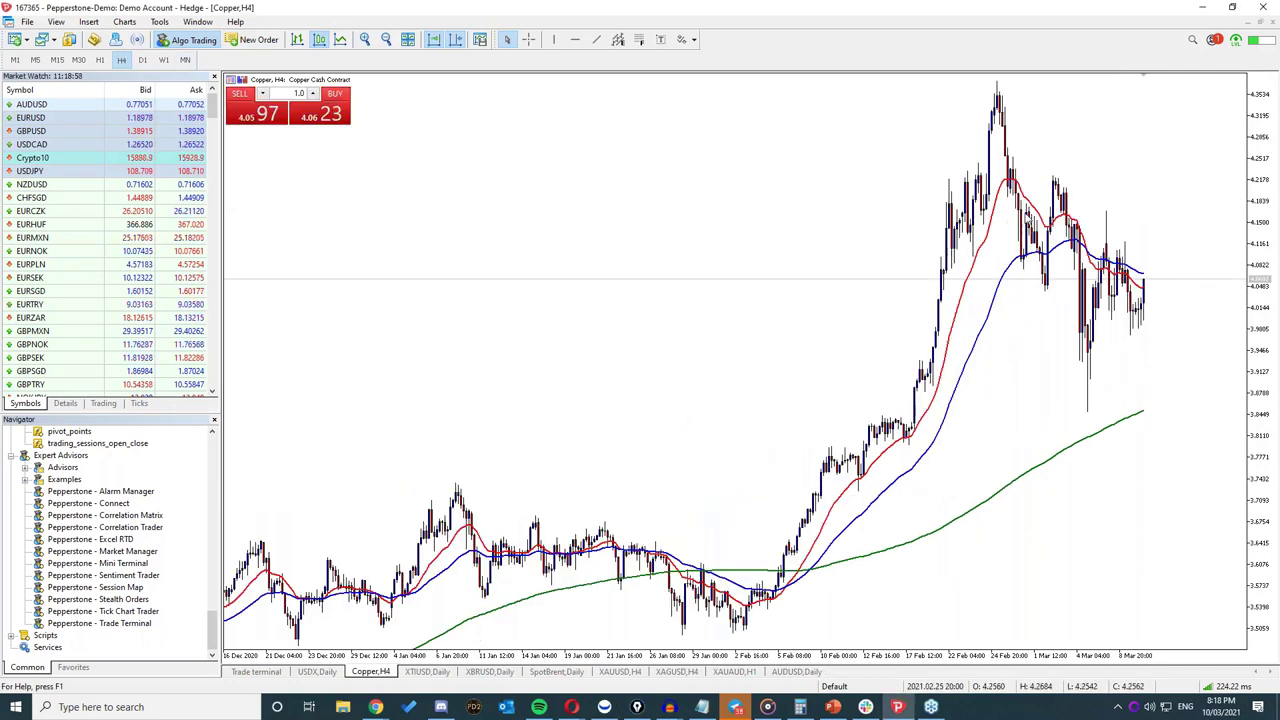
Step: Switch copper to the H1 timeframe and pick the Trend Line tool
click(100, 60)
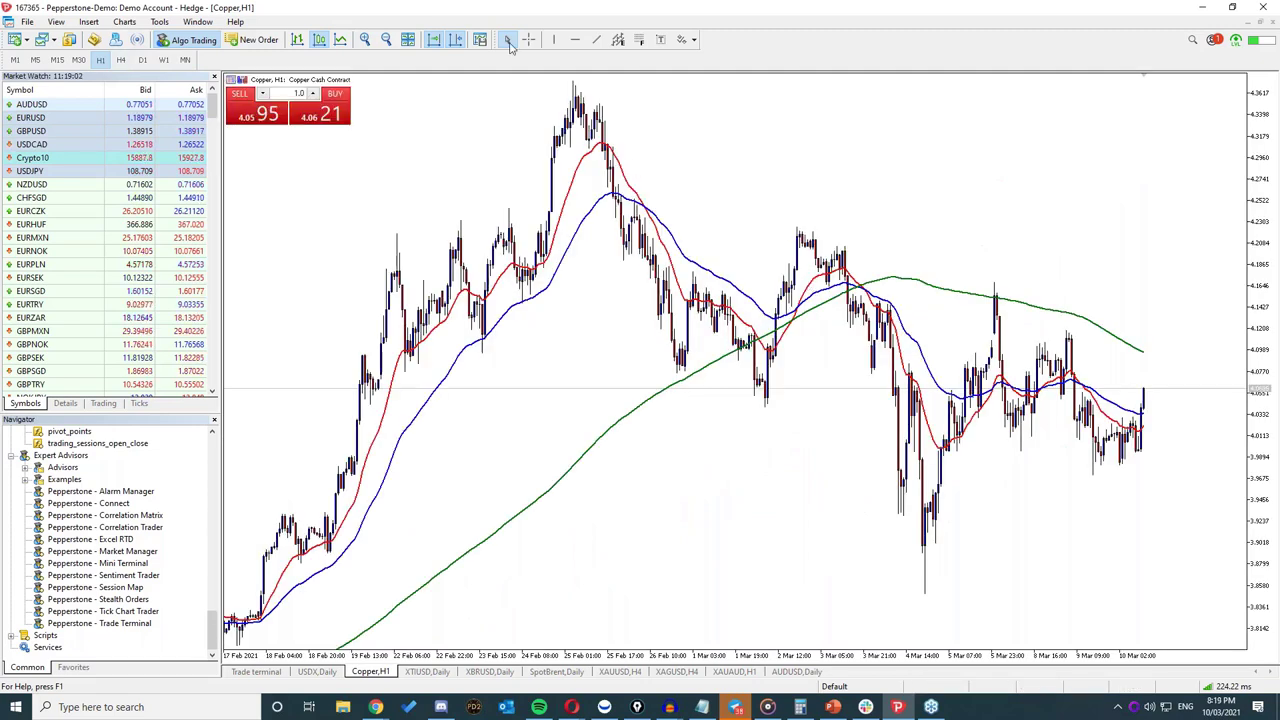
click(597, 40)
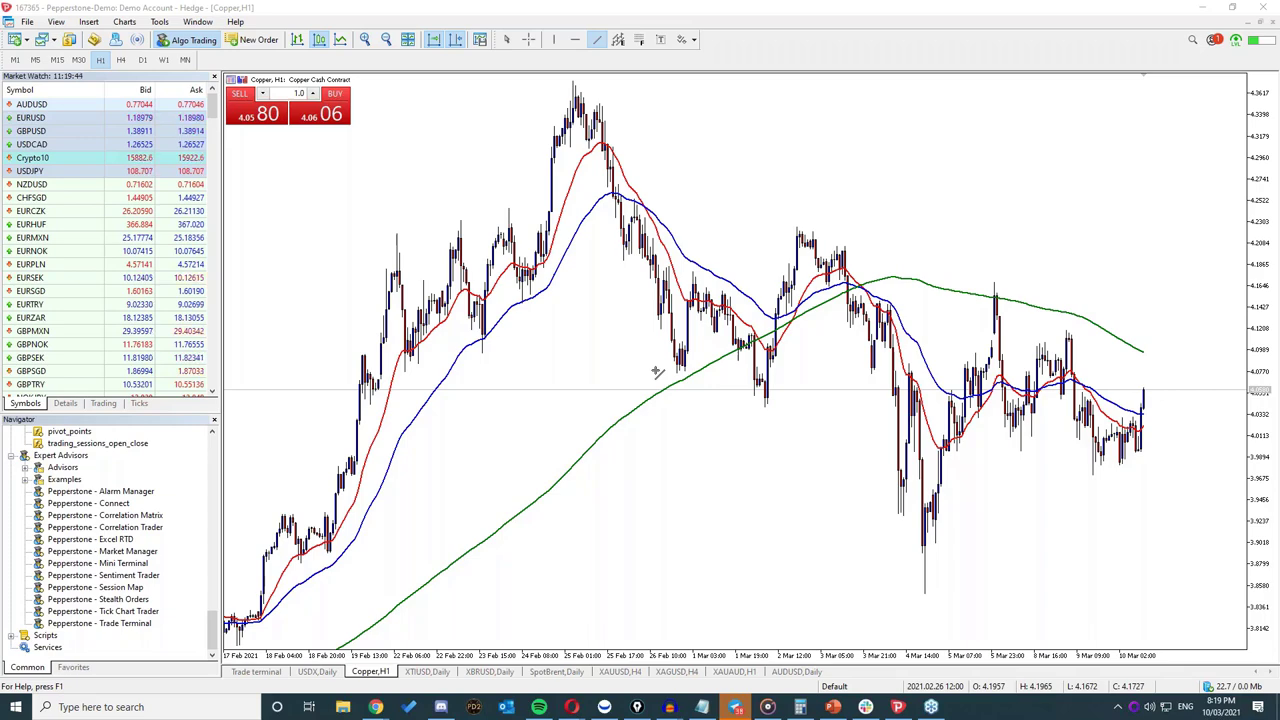
Step: Bring up the dollar index daily chart zoomed out to over a year of bars
click(318, 672)
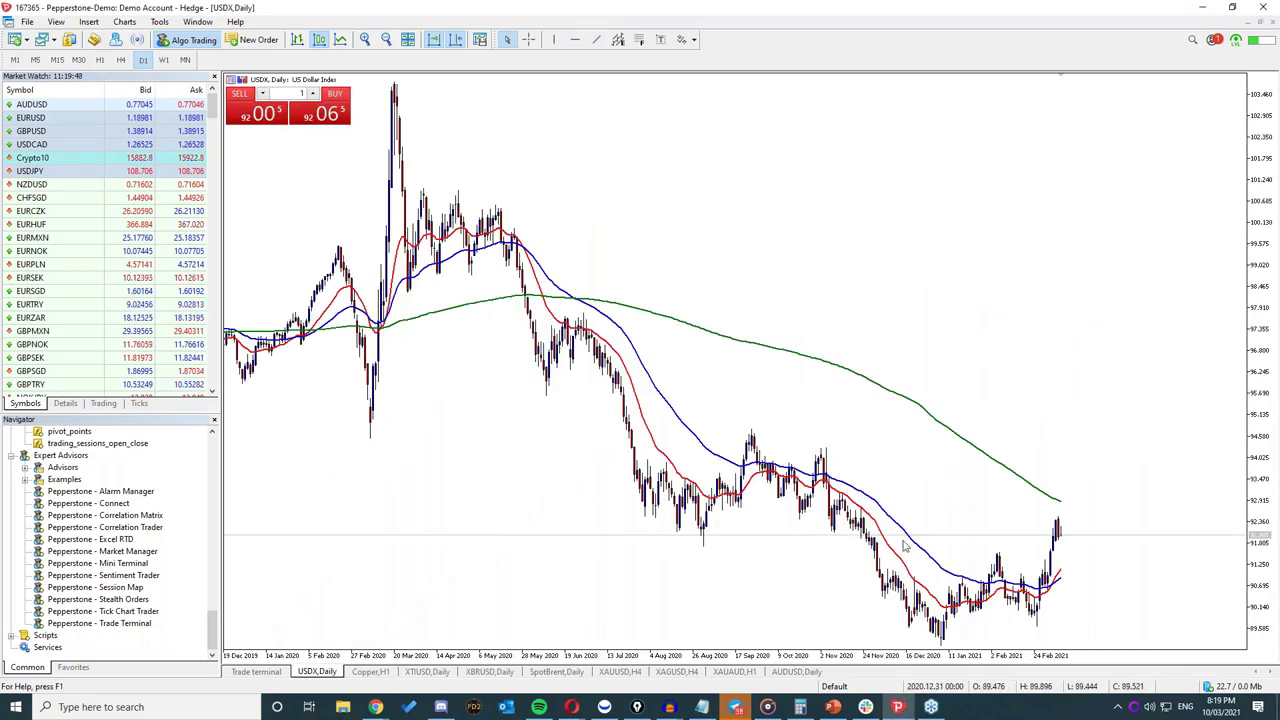
click(366, 41)
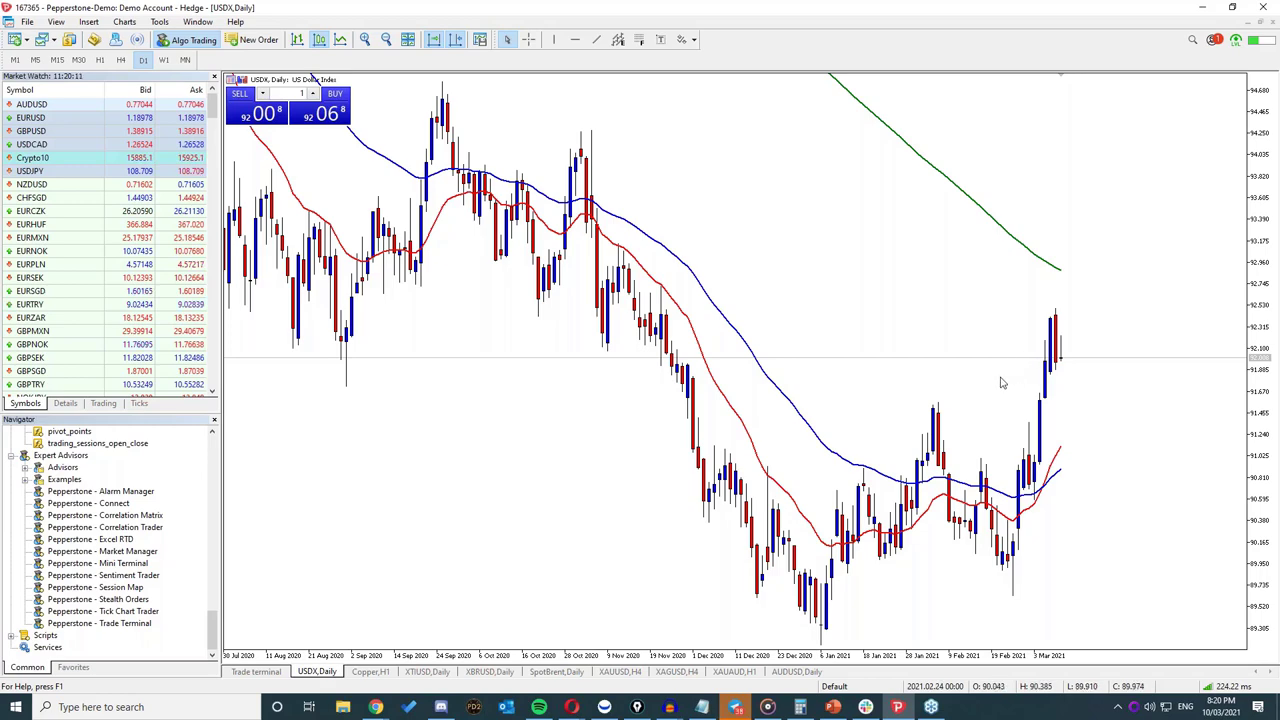
scroll(963, 393, up, 2)
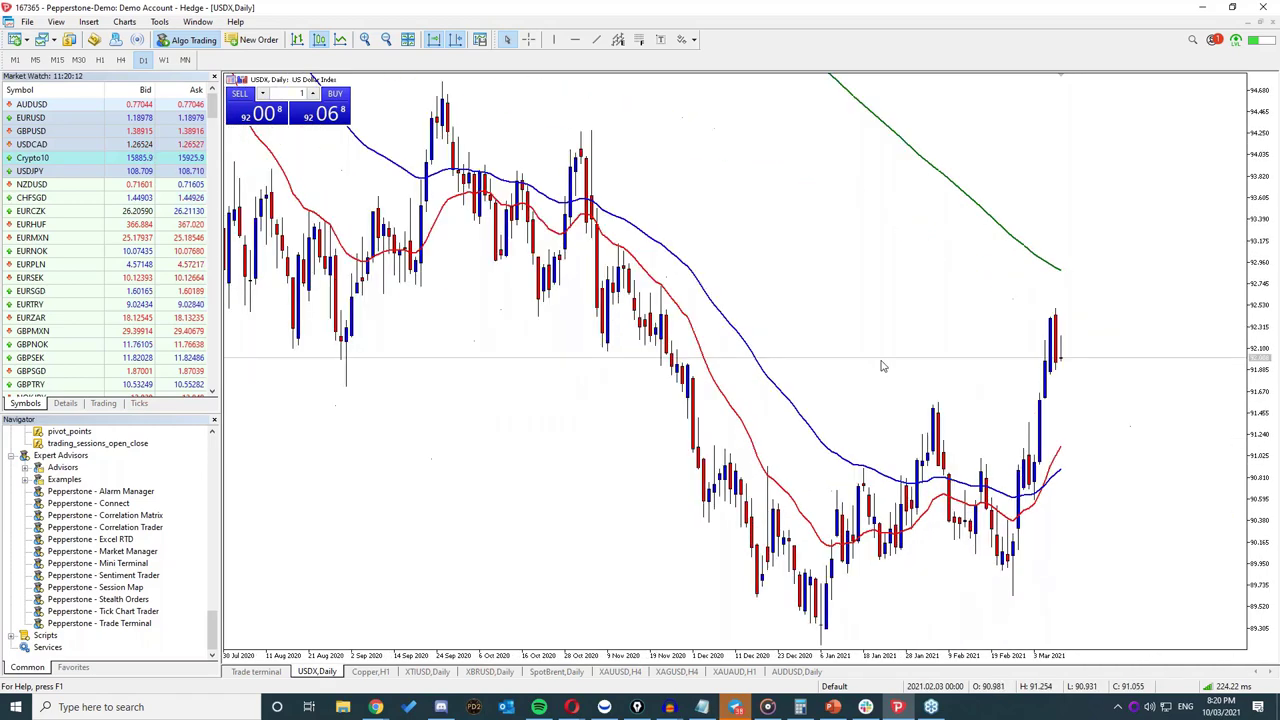
click(386, 39)
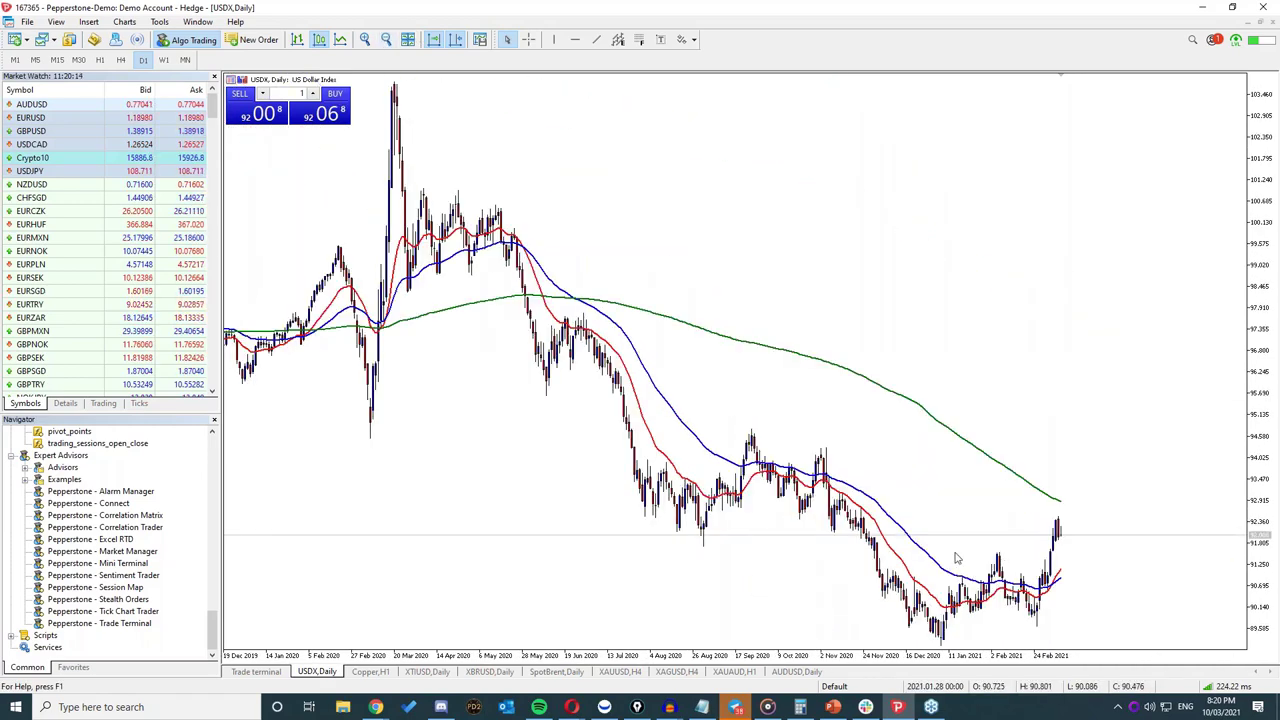
Step: Circle the recent consolidation and line its top in pink, erase both, then open XAGUSD H4
mouse_move(918, 570)
mouse_down()
mouse_move(942, 630)
mouse_move(1030, 632)
mouse_move(1072, 615)
mouse_up()
drag(953, 556, 1088, 553)
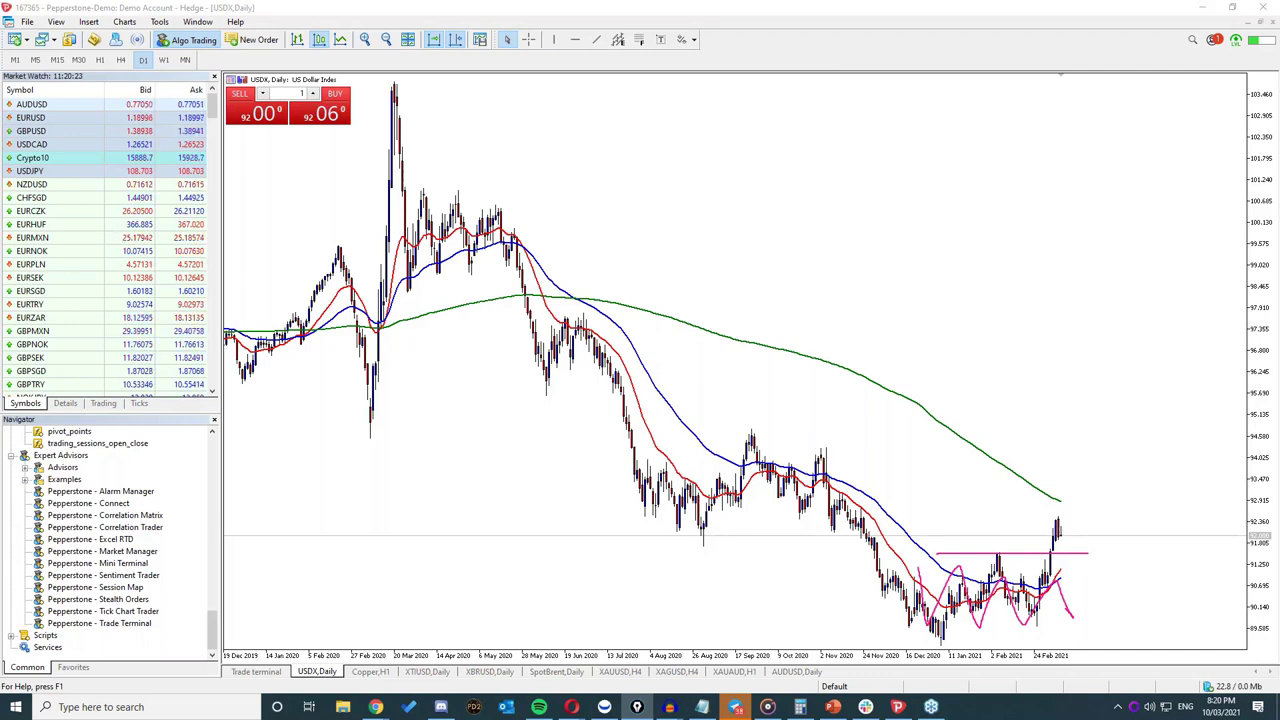
key(Escape)
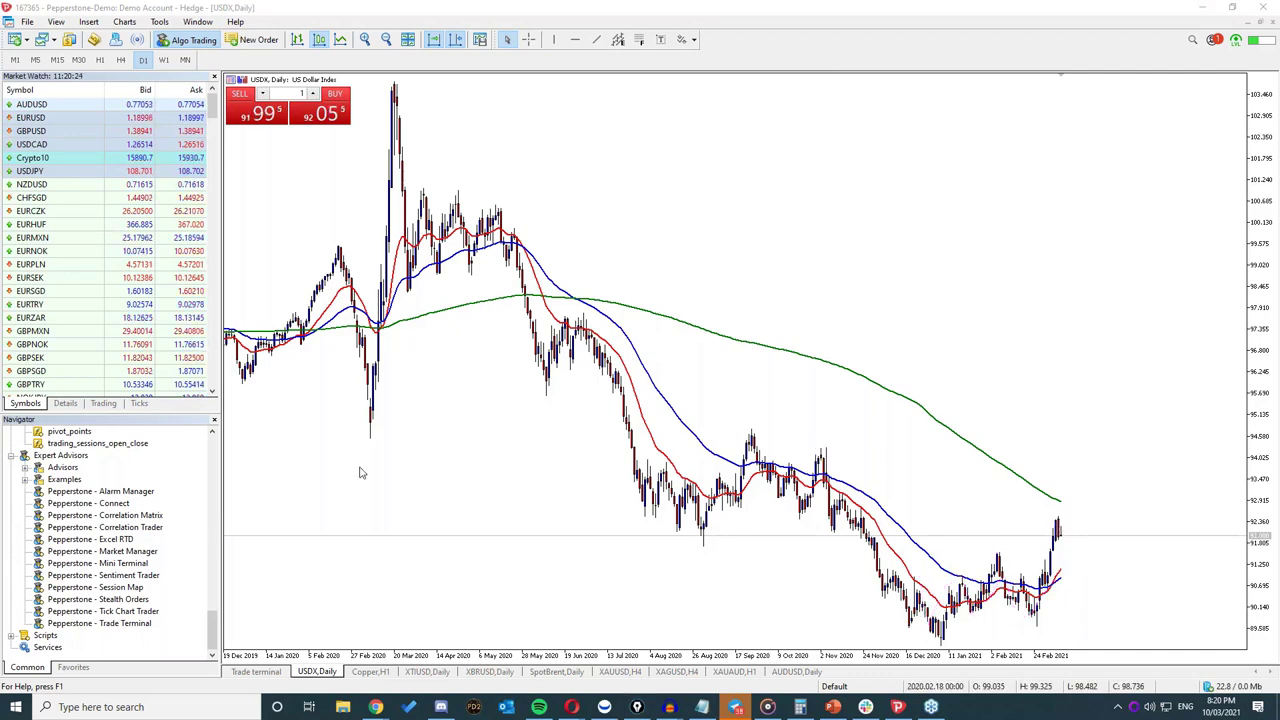
click(662, 672)
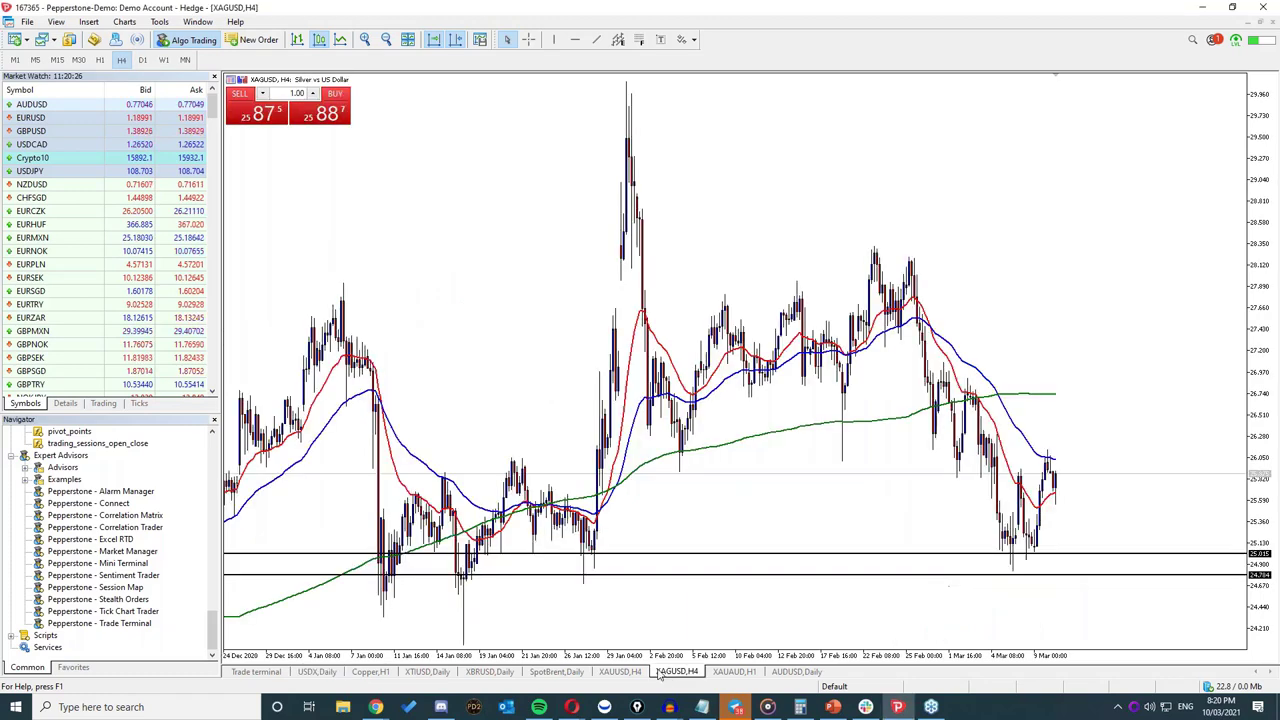
Step: Put gold XAUUSD on the weekly chart and draw a rising trendline from the 2019 lows
click(622, 672)
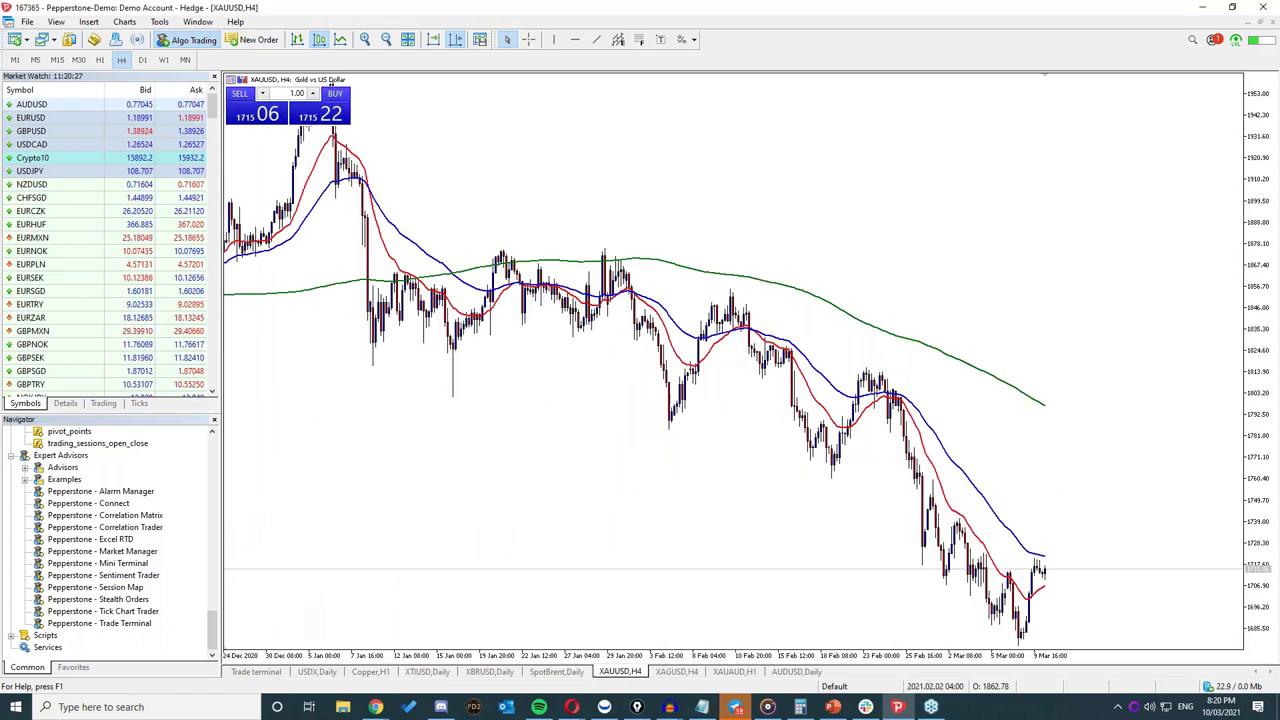
click(142, 60)
click(164, 60)
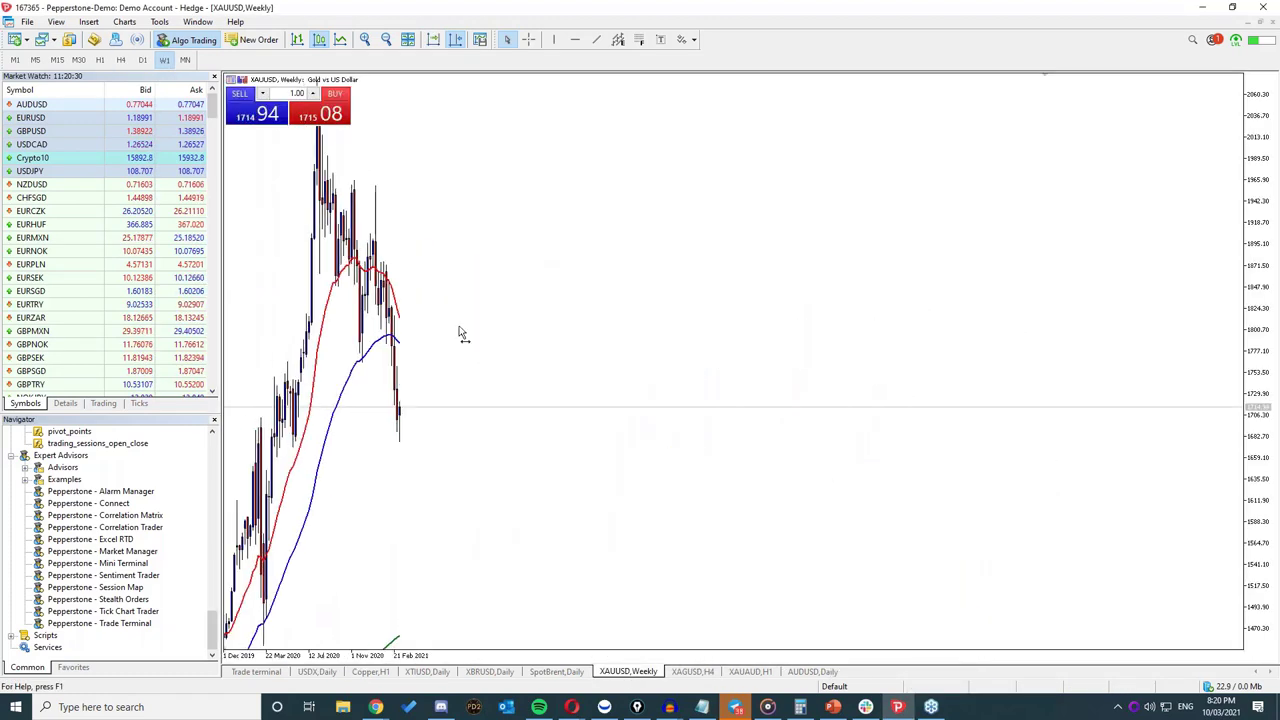
click(594, 41)
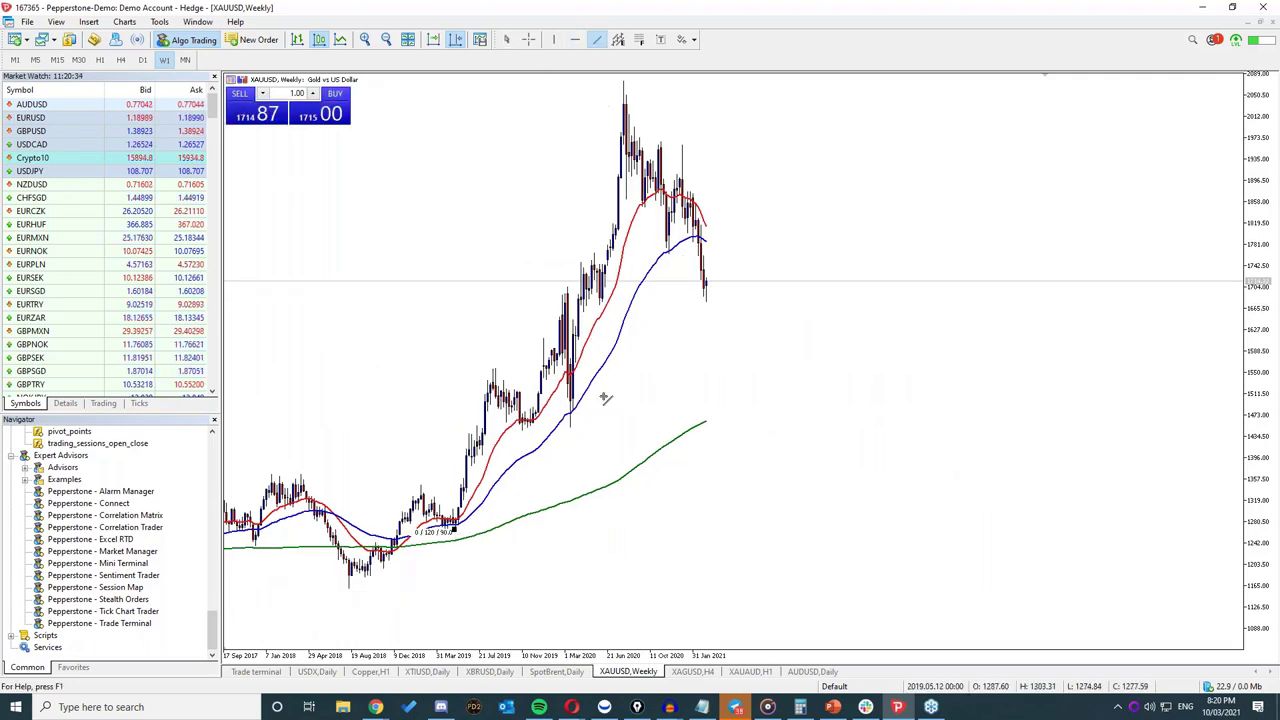
key(Escape)
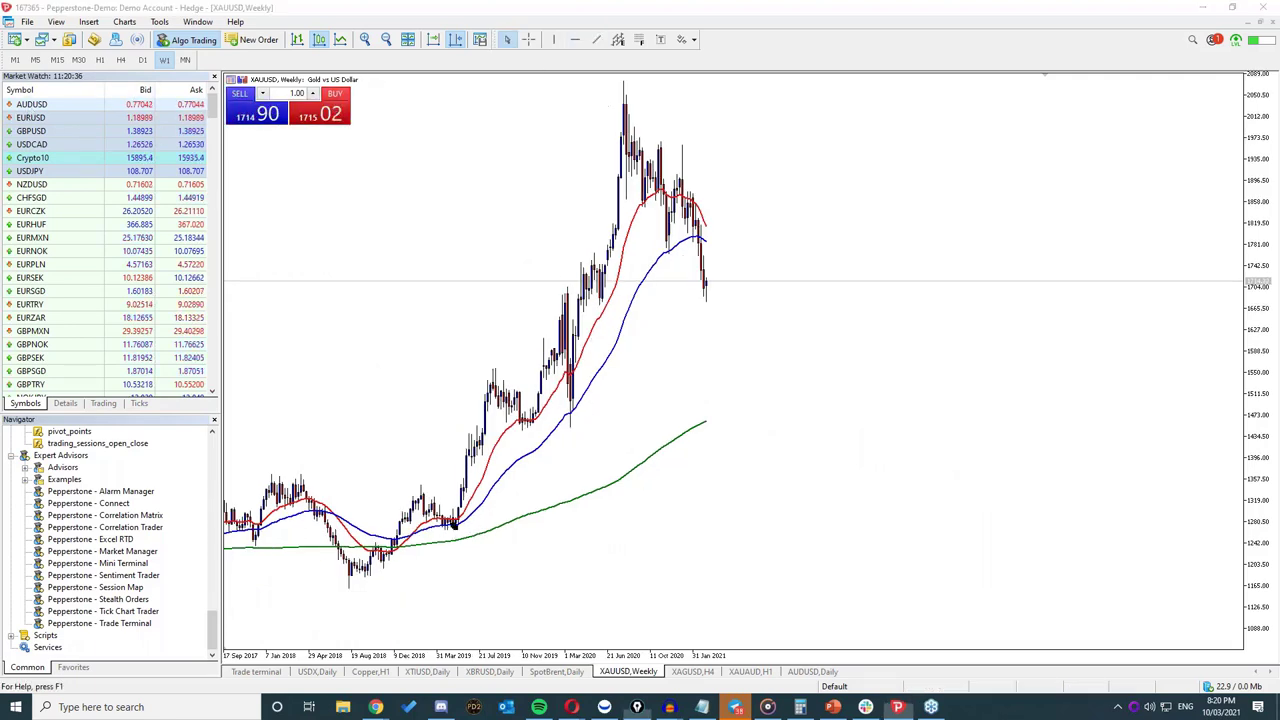
mouse_move(452, 524)
mouse_down()
mouse_move(720, 308)
mouse_move(807, 212)
mouse_up()
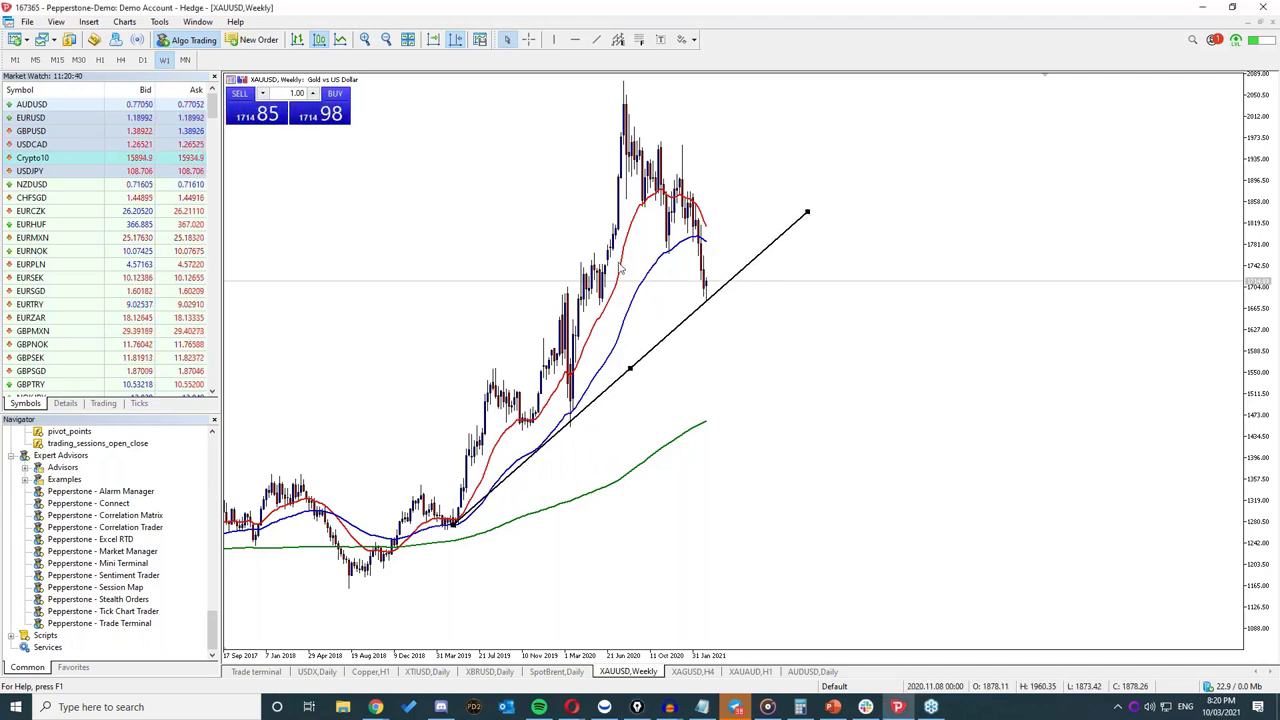
Step: Add a horizontal support line at the recent 1677 low, then switch gold to H4
click(575, 39)
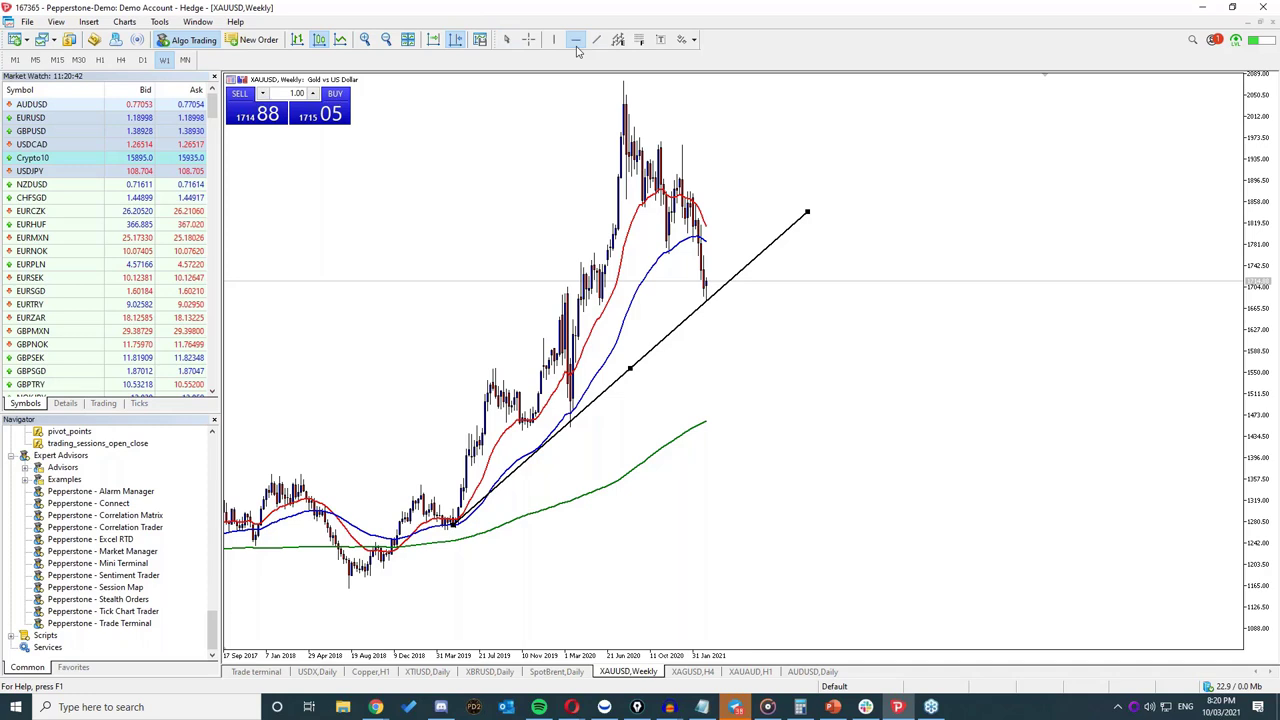
click(612, 303)
drag(611, 305, 663, 302)
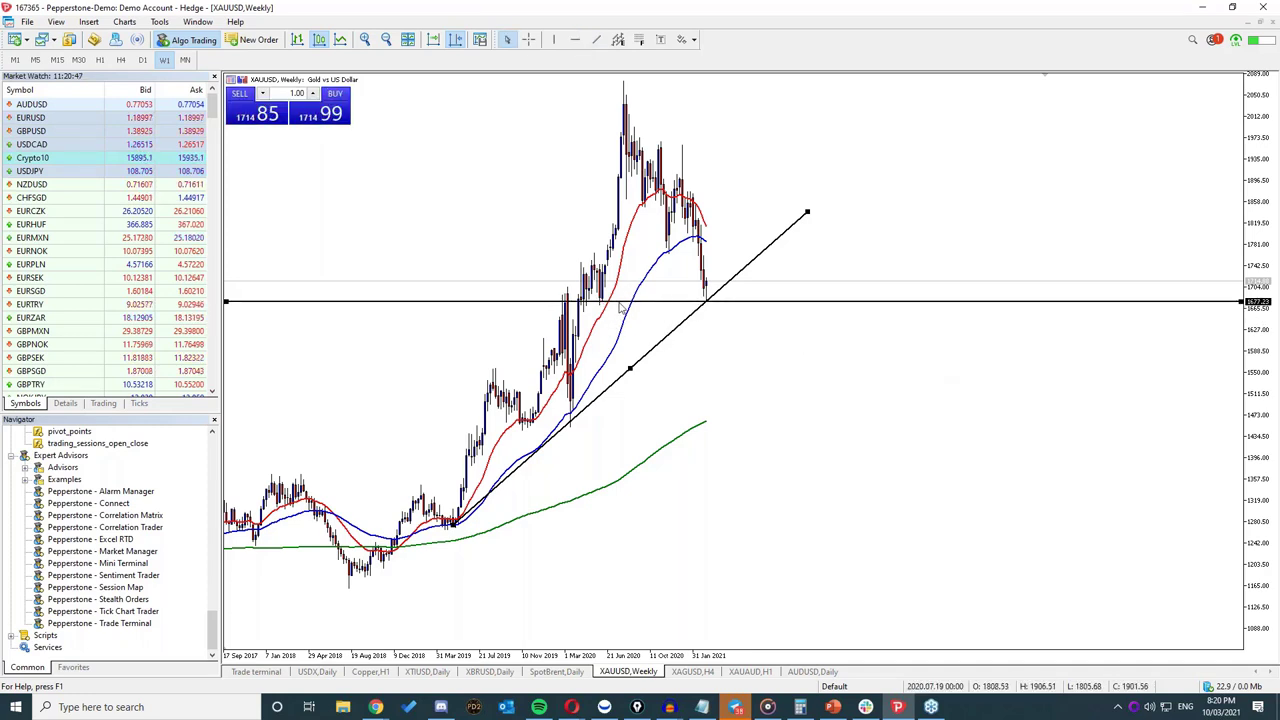
click(709, 329)
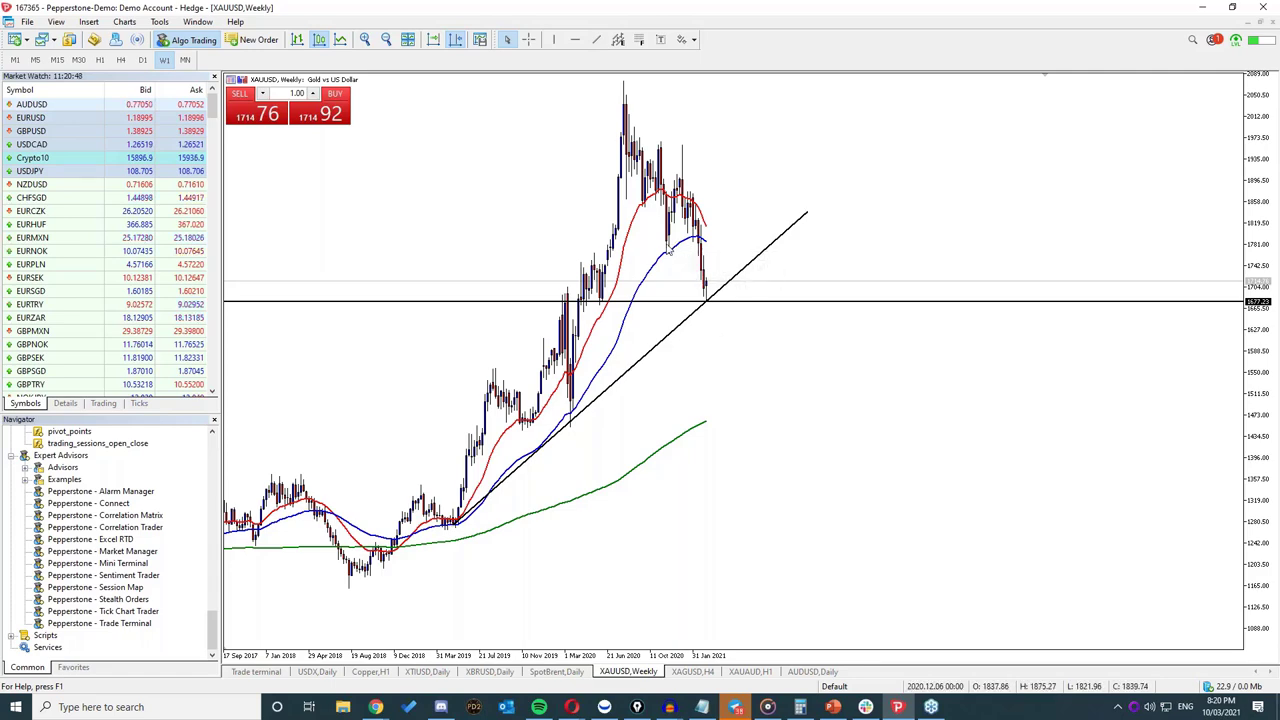
click(142, 60)
click(121, 60)
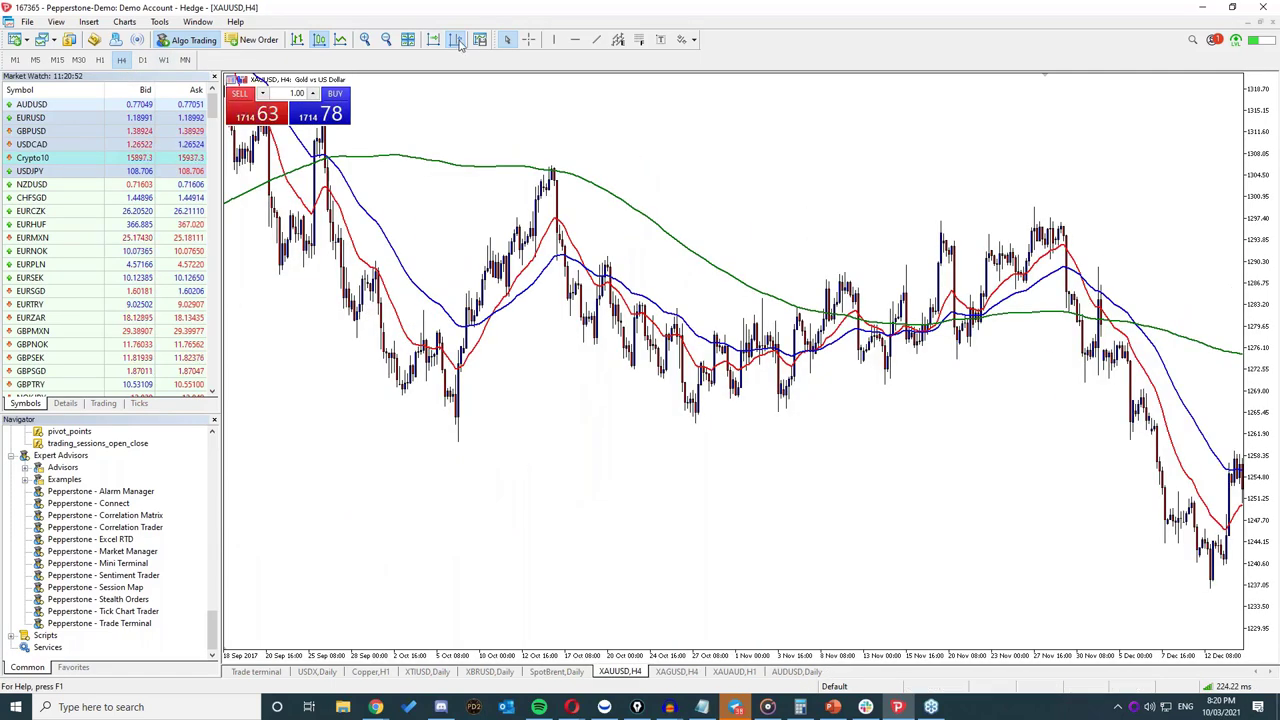
Step: Shift the gold 4-hour chart, place a horizontal level at the February low near 1764, and zoom out
click(457, 40)
click(457, 40)
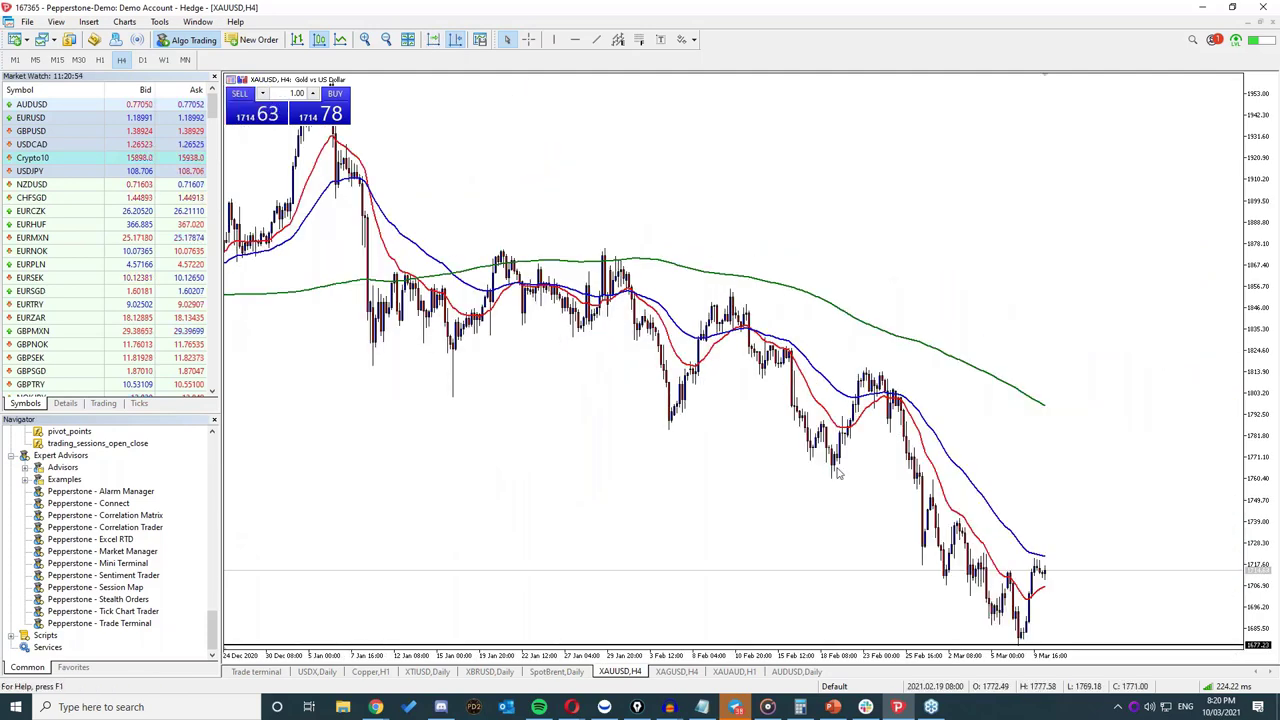
click(575, 40)
click(940, 467)
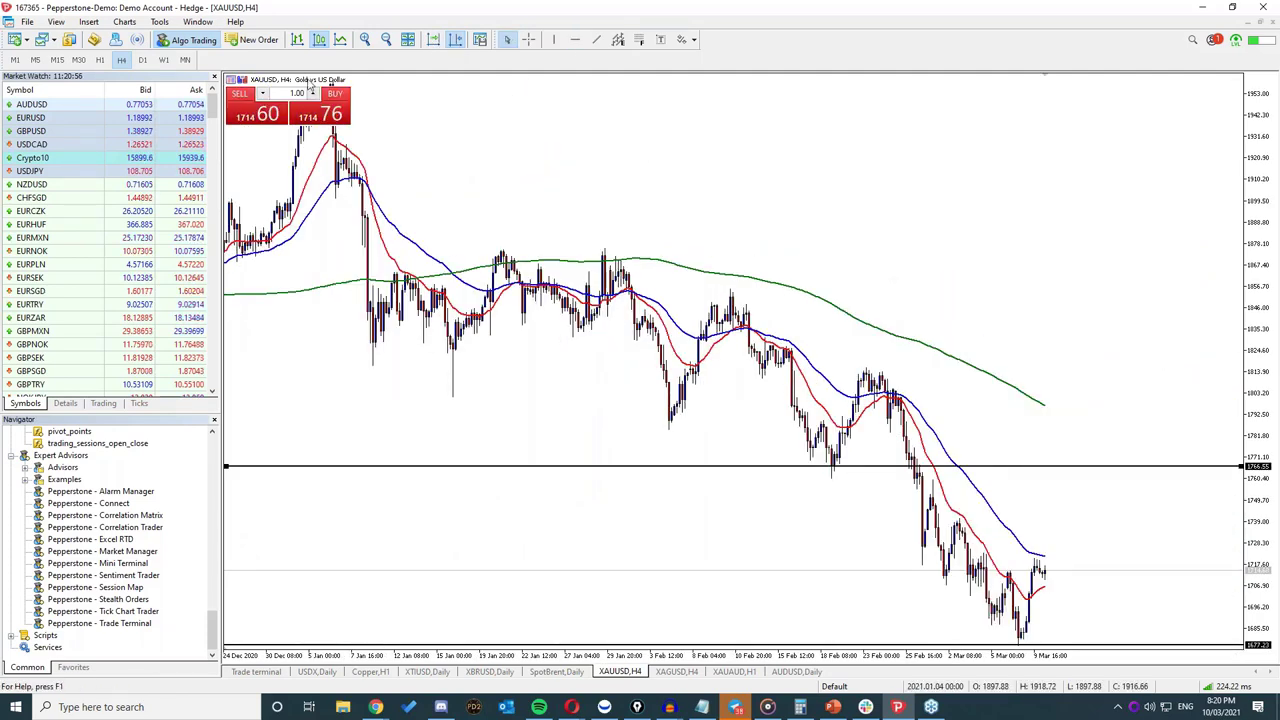
click(386, 40)
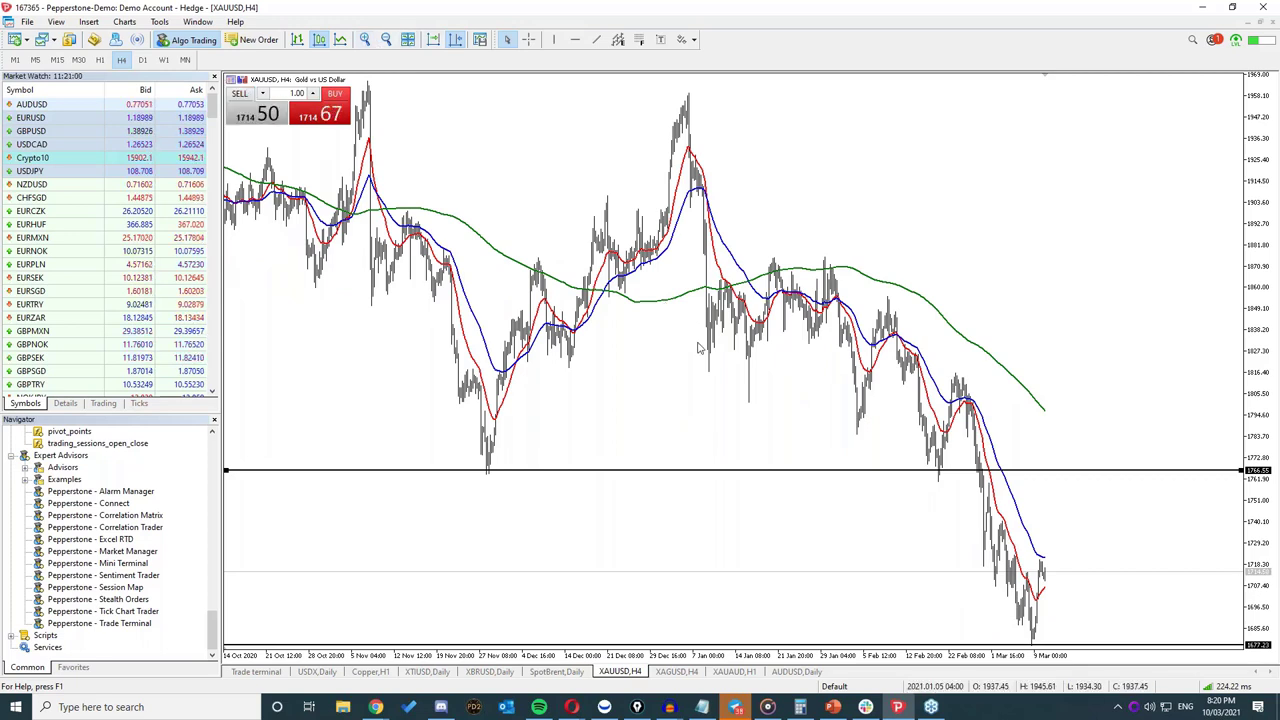
Step: Draw pink arrows at the lower peaks and breakdown below the level, then erase them
drag(886, 470, 935, 635)
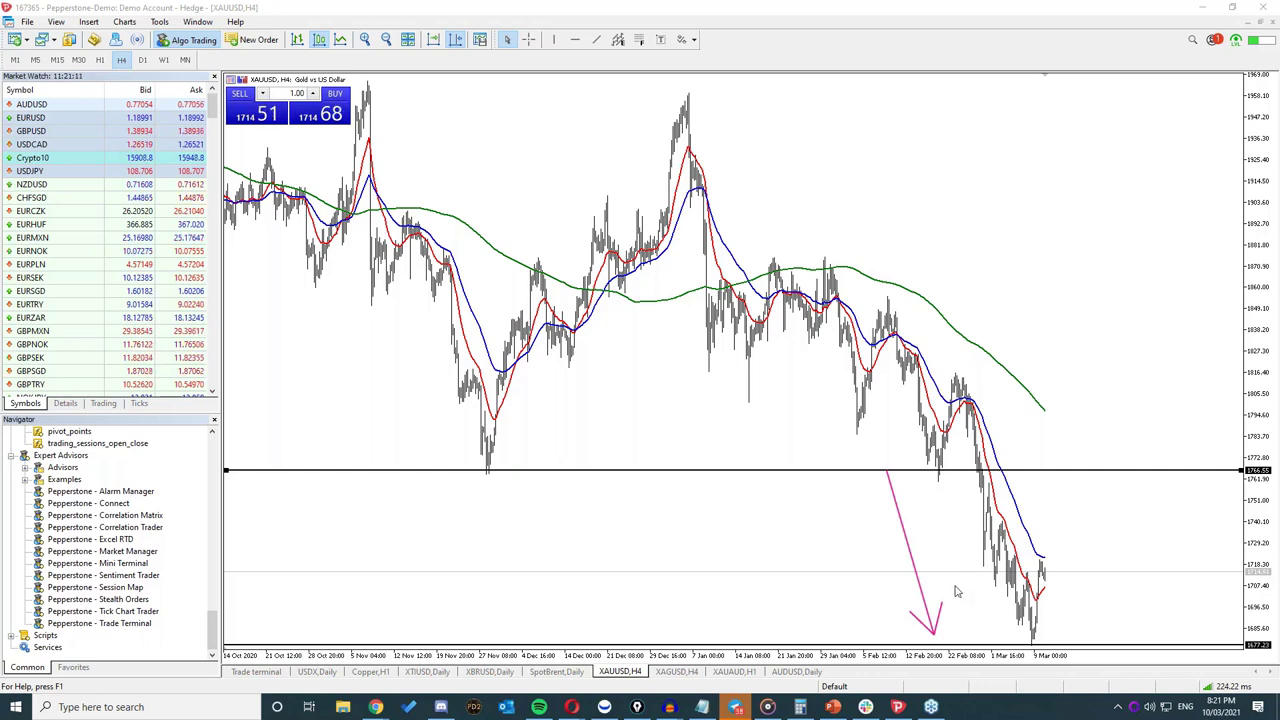
drag(822, 165, 780, 258)
drag(875, 190, 833, 265)
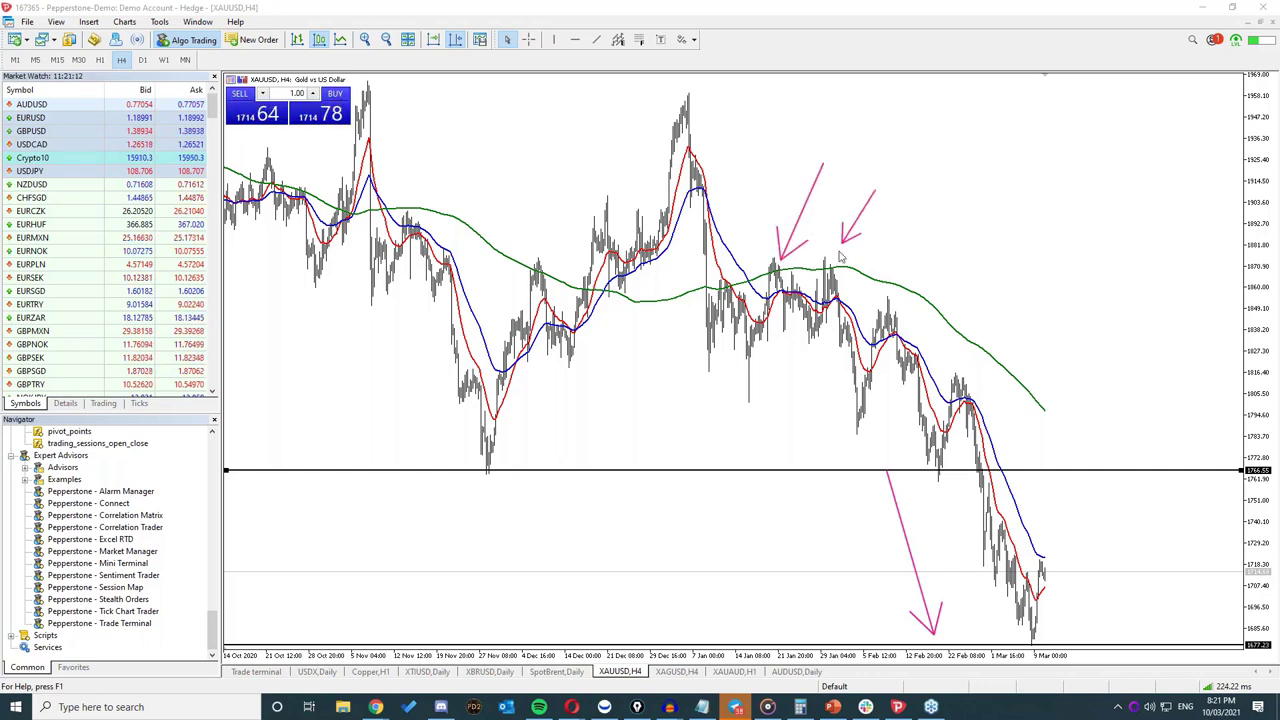
drag(935, 222, 890, 302)
drag(1012, 277, 963, 374)
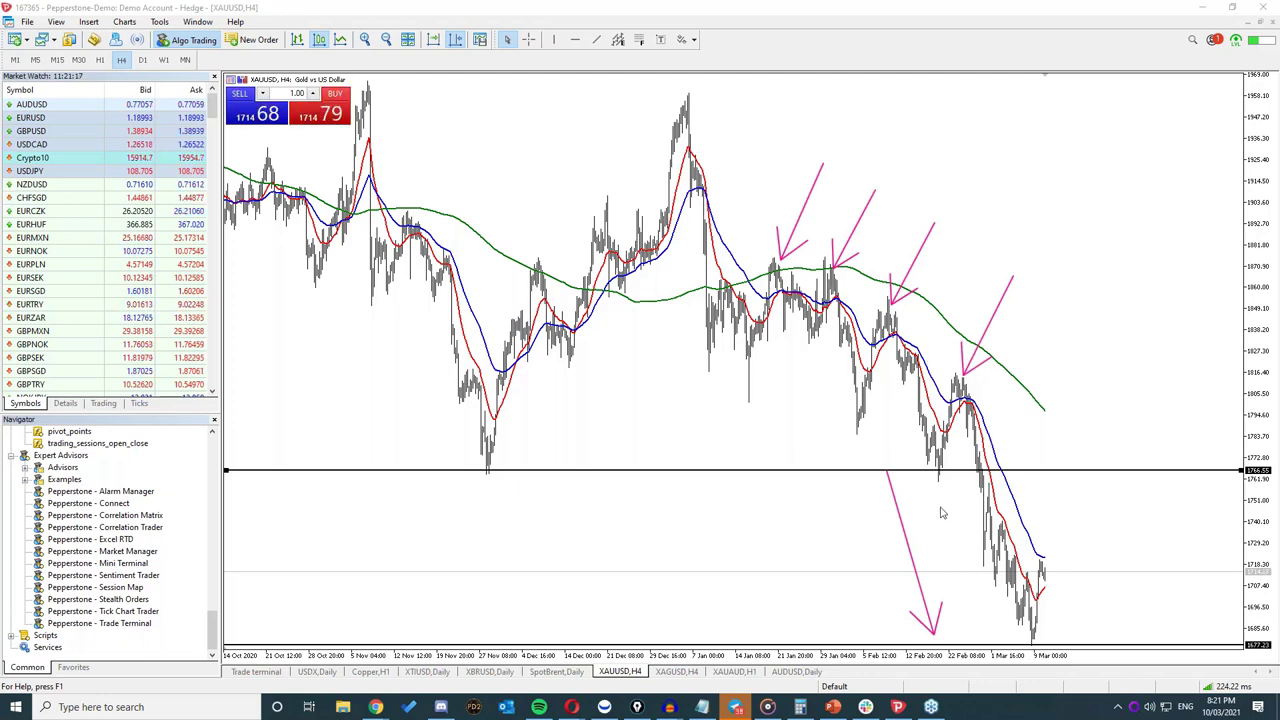
drag(970, 488, 976, 481)
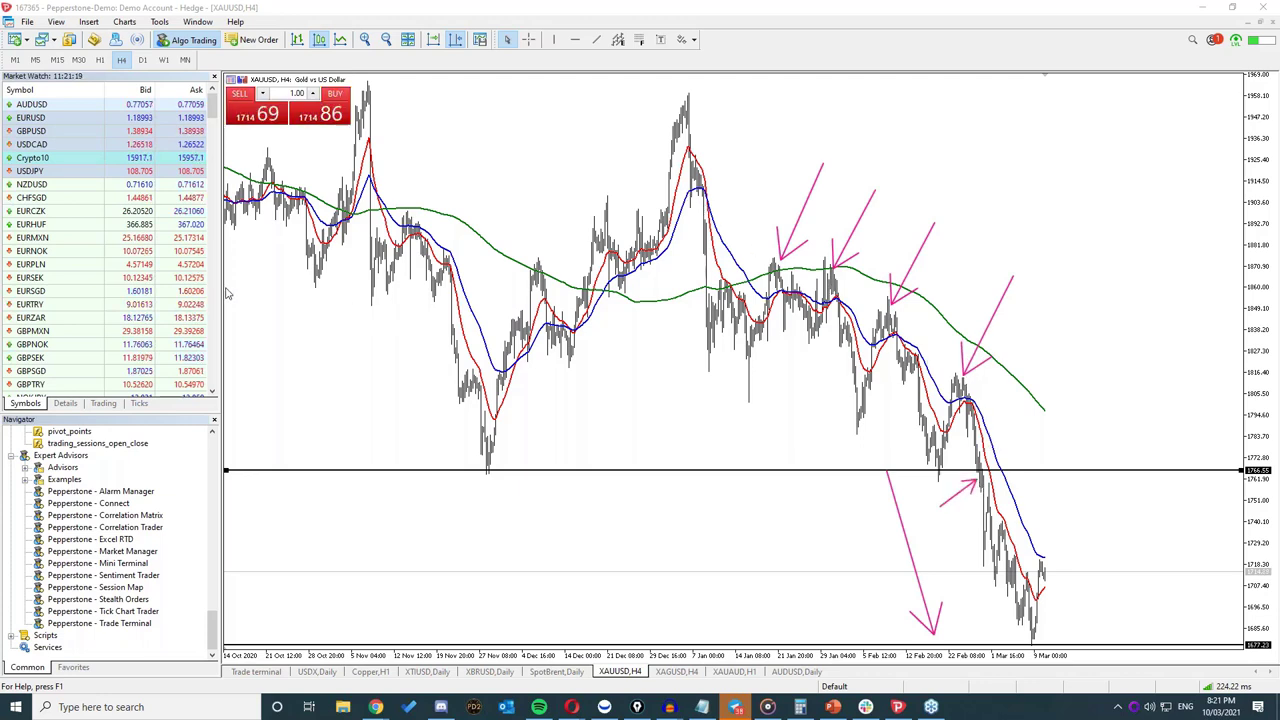
key(Escape)
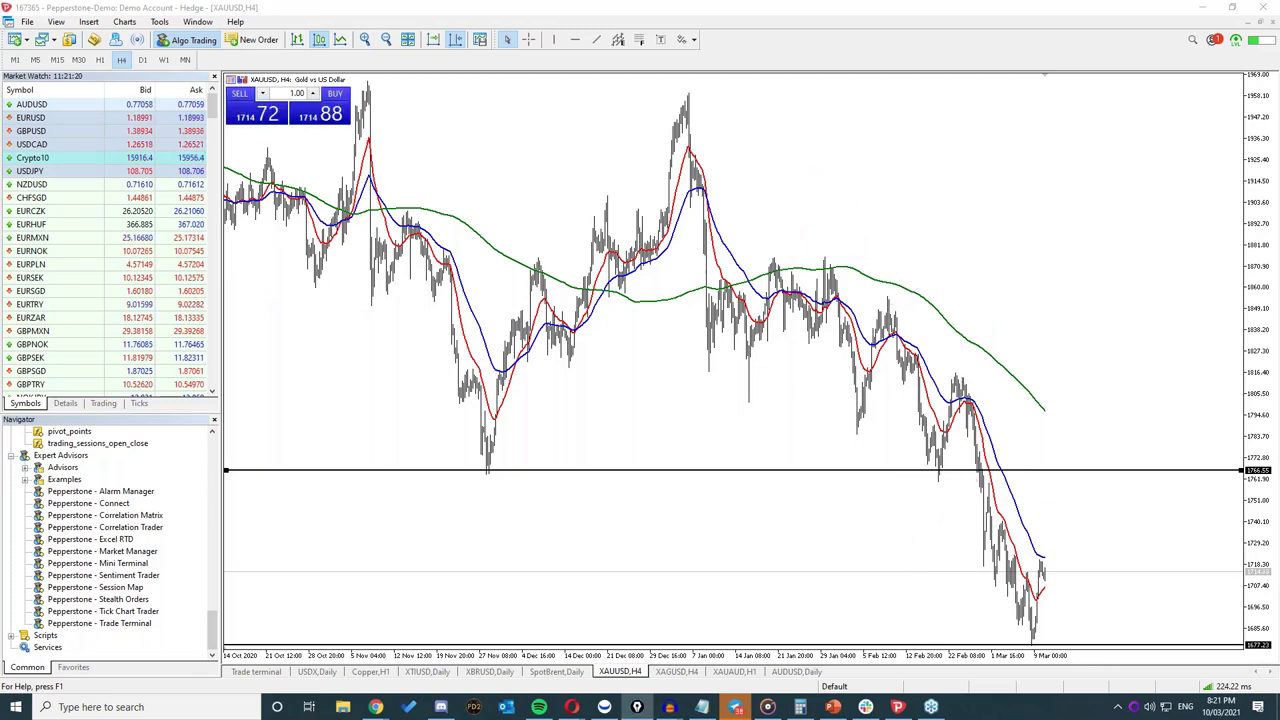
Step: View gold in 30-minute bars with chart shift, zoomed to wider bars from 26 Feb
click(78, 60)
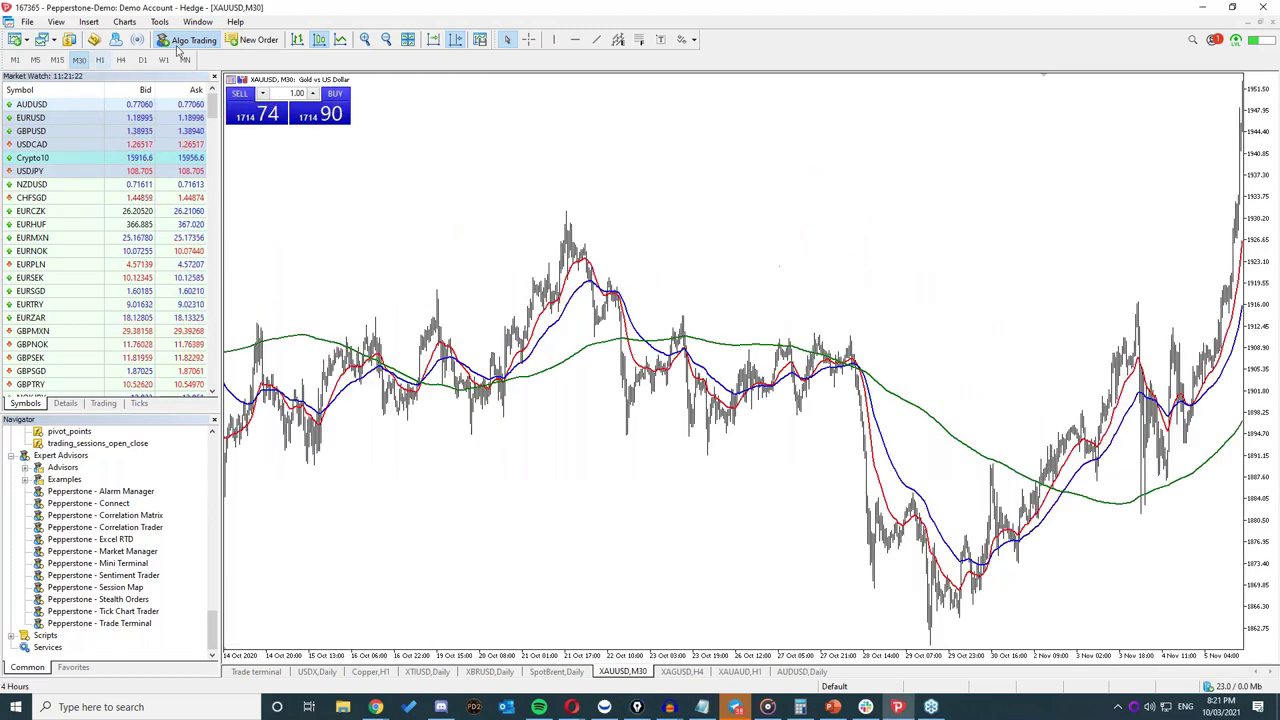
click(456, 40)
click(456, 40)
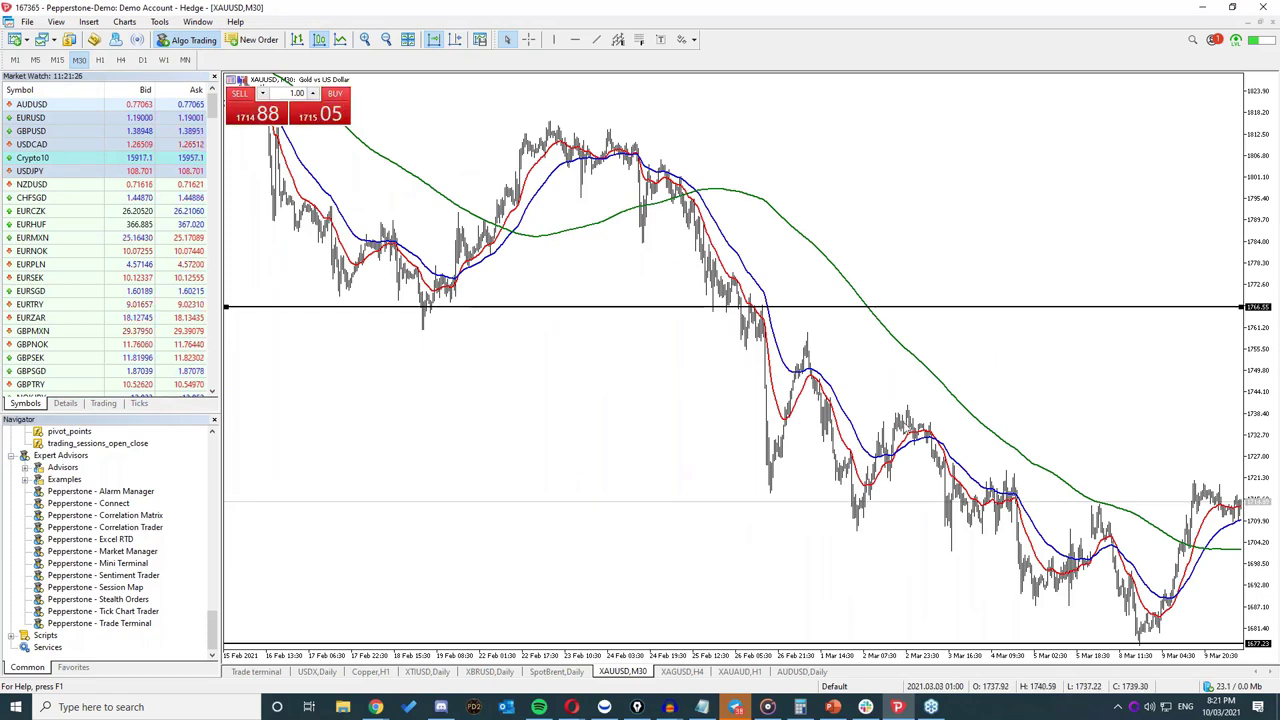
click(367, 41)
click(367, 40)
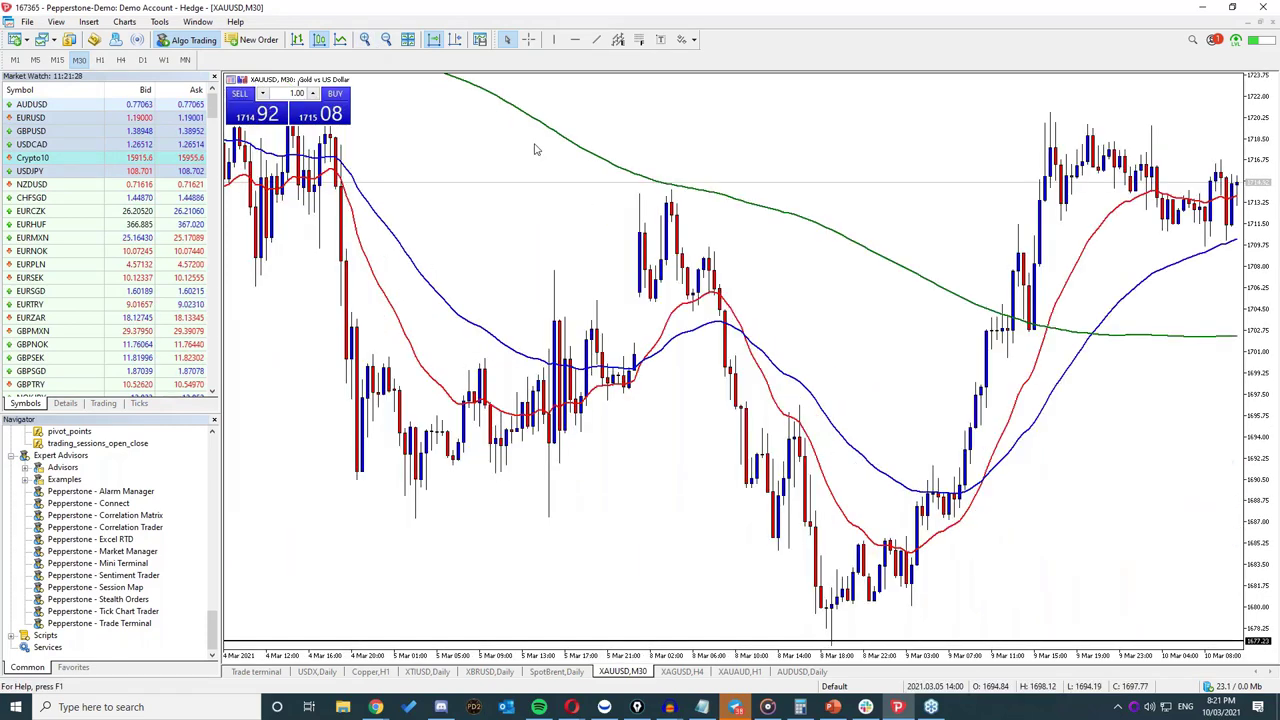
click(387, 40)
key(plus)
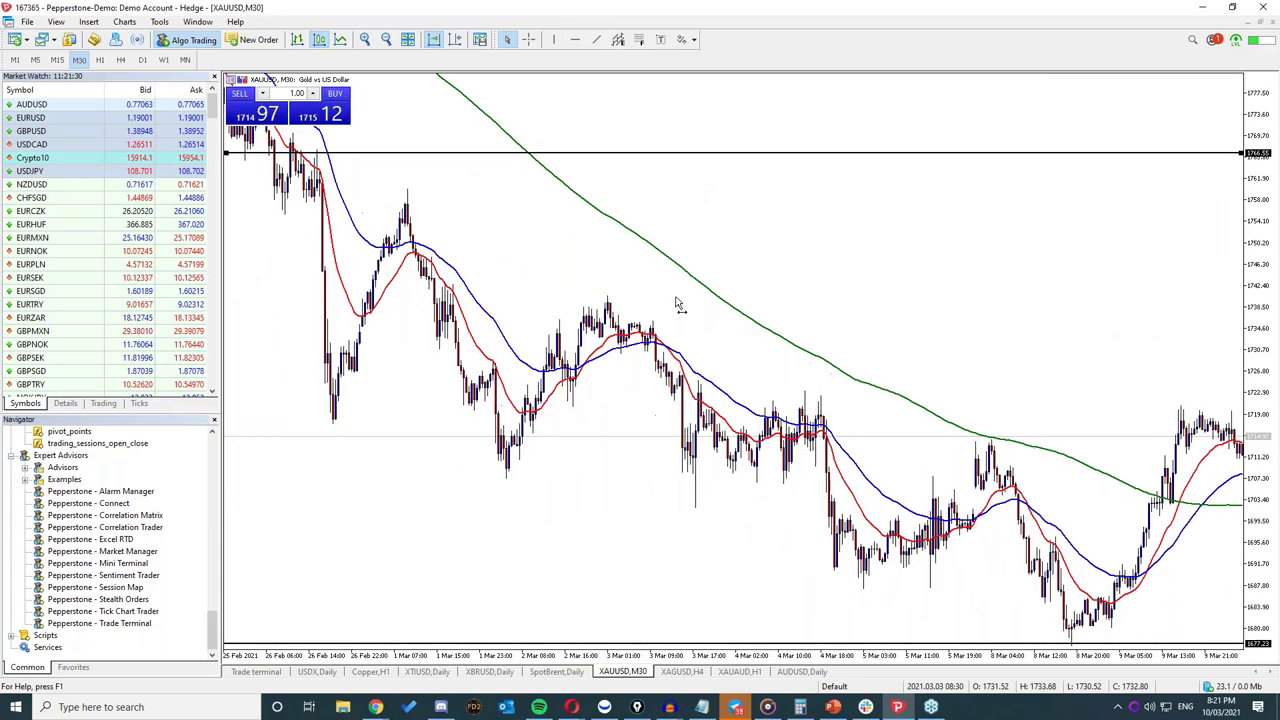
key(minus)
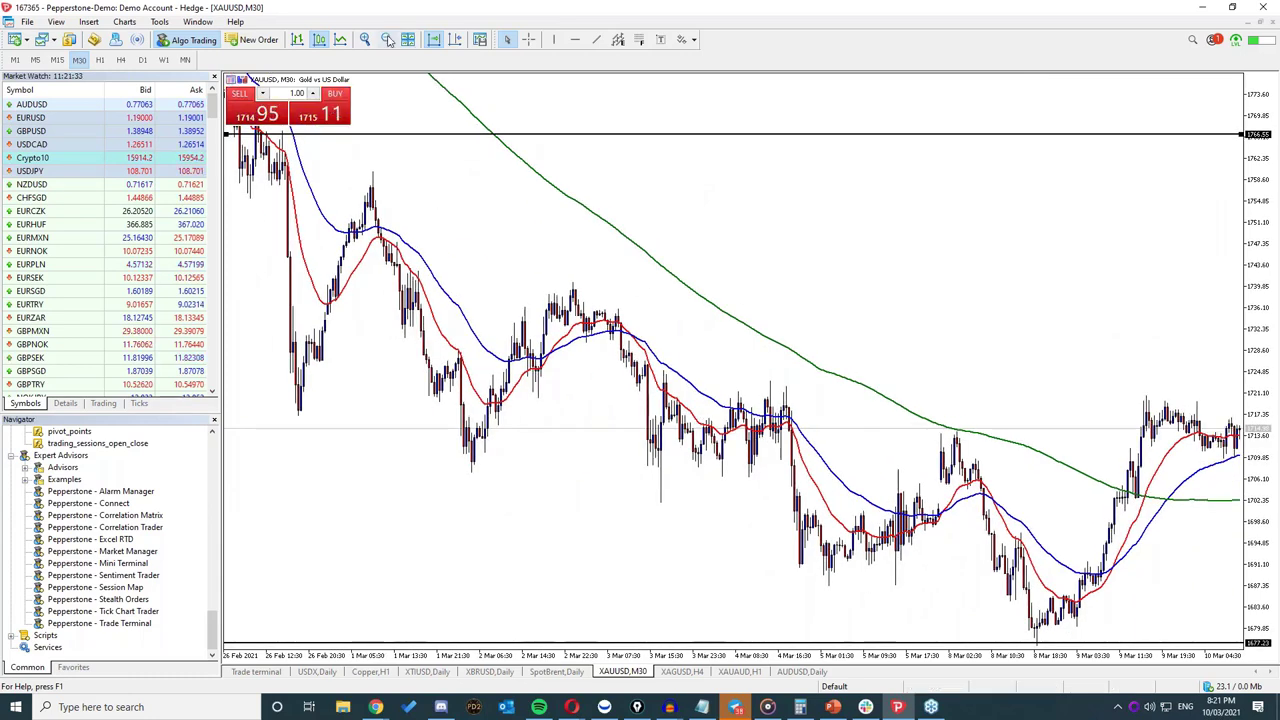
key(minus)
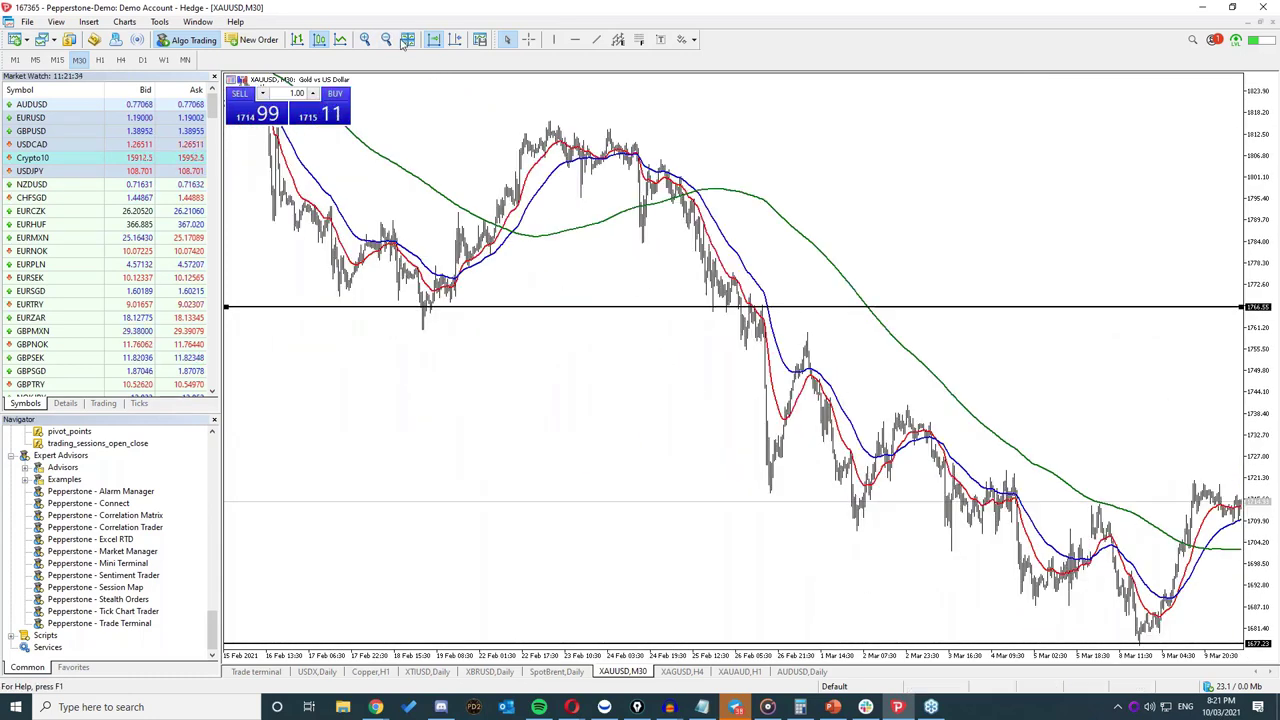
click(365, 40)
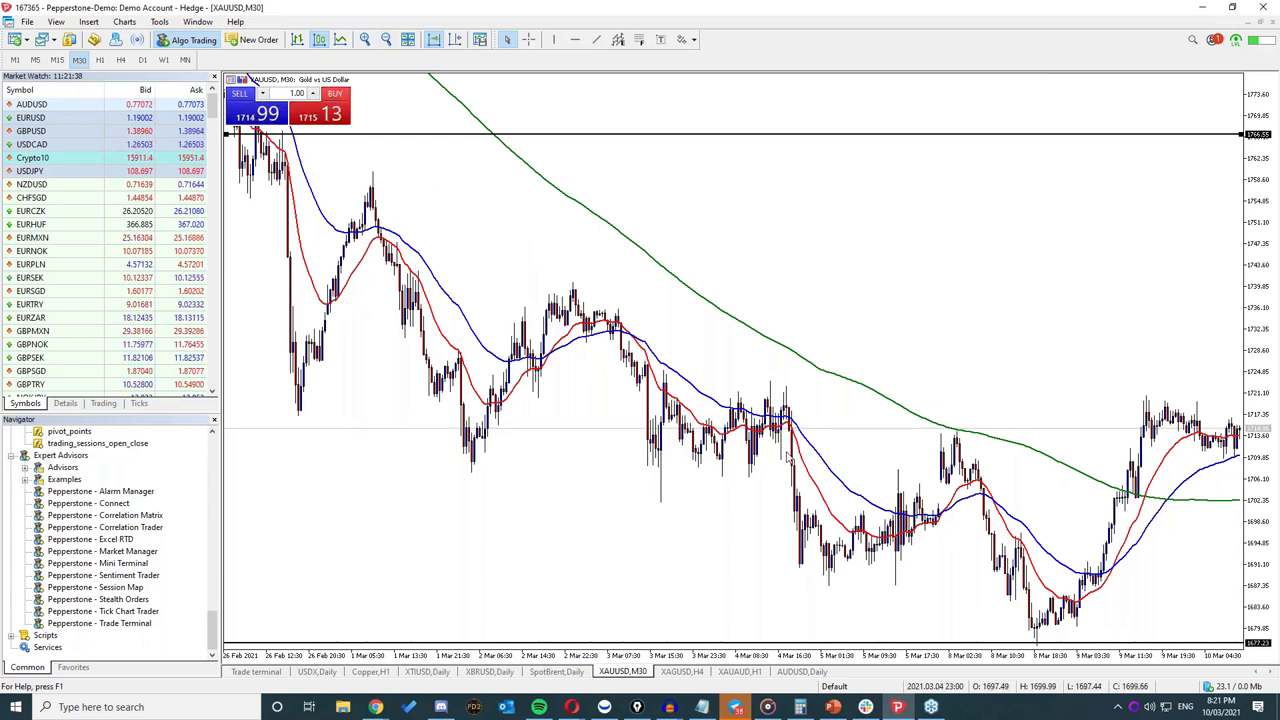
Step: Switch gold to M15 and adjust zoom, shift and scroll to show roughly 1–10 March
click(57, 60)
click(385, 40)
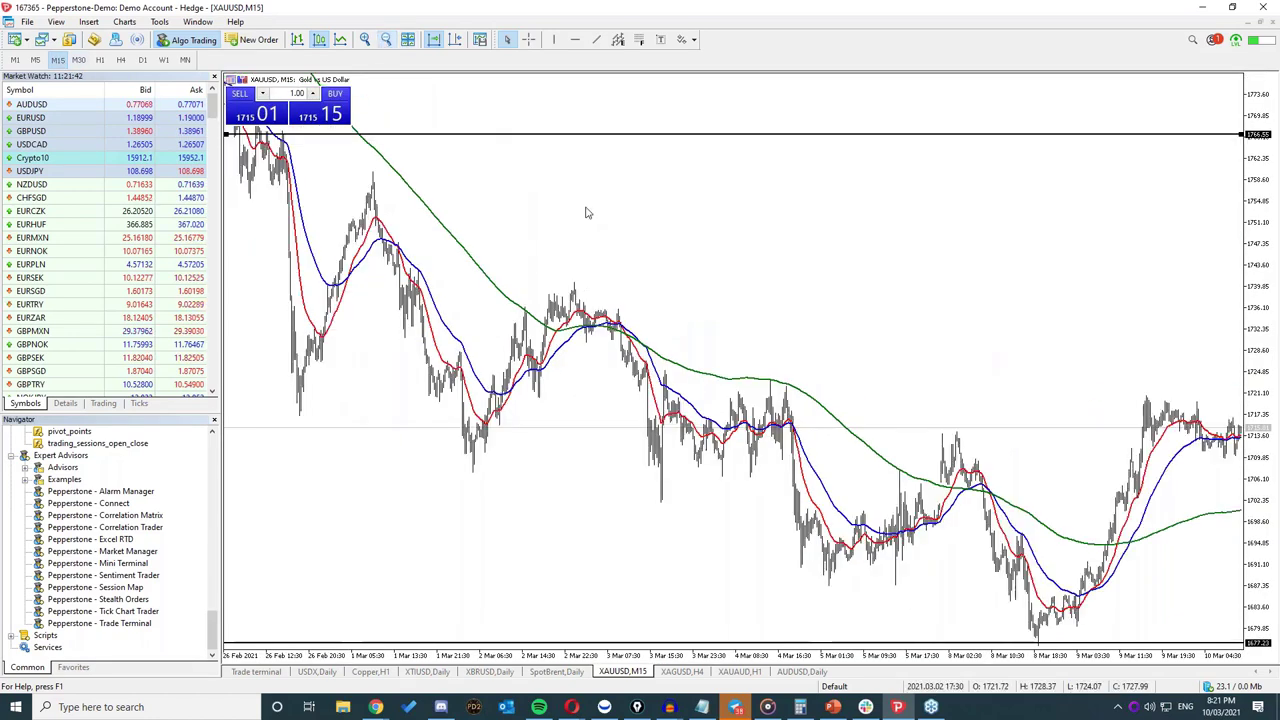
click(366, 40)
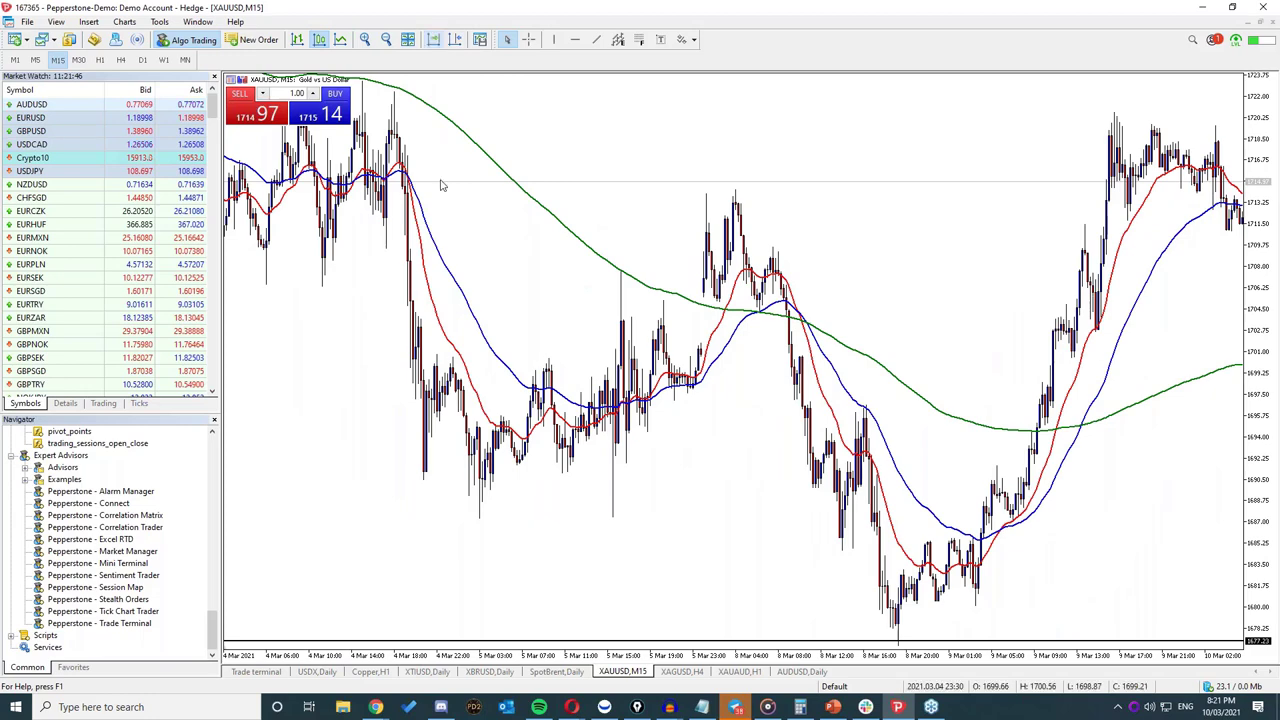
scroll(443, 177, up, 6)
click(455, 40)
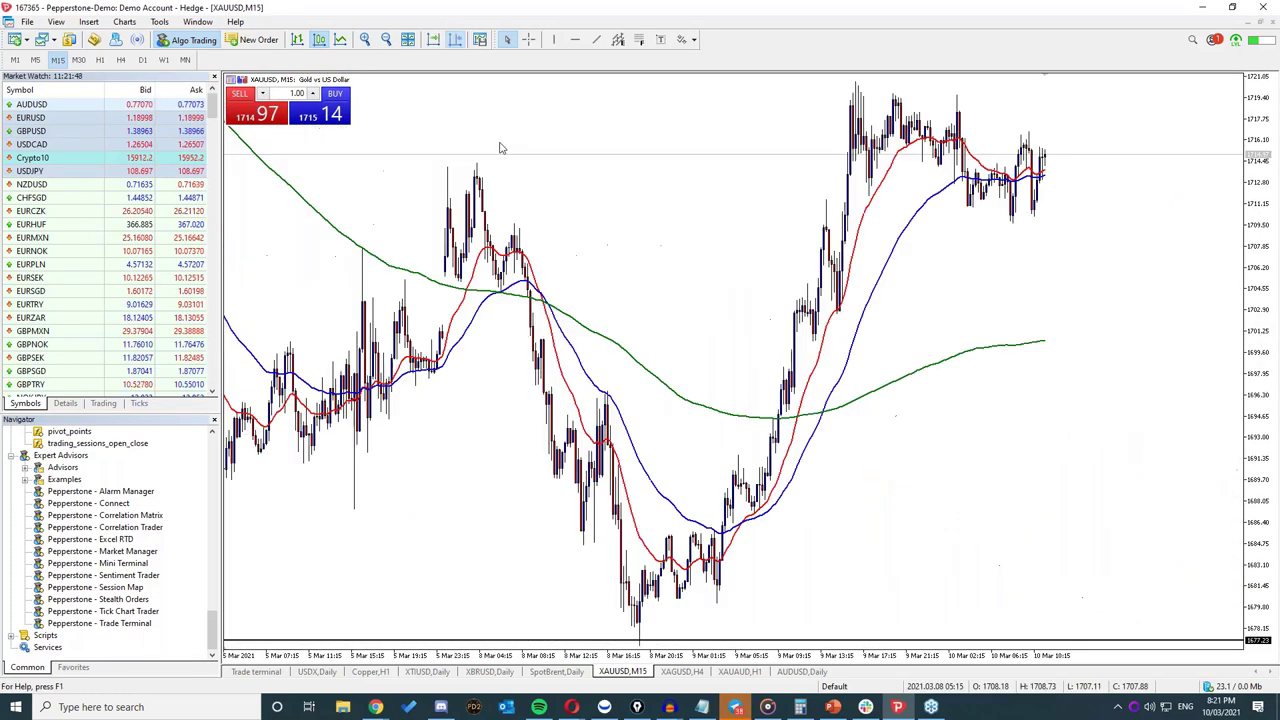
scroll(814, 214, up, 4)
scroll(727, 263, up, 4)
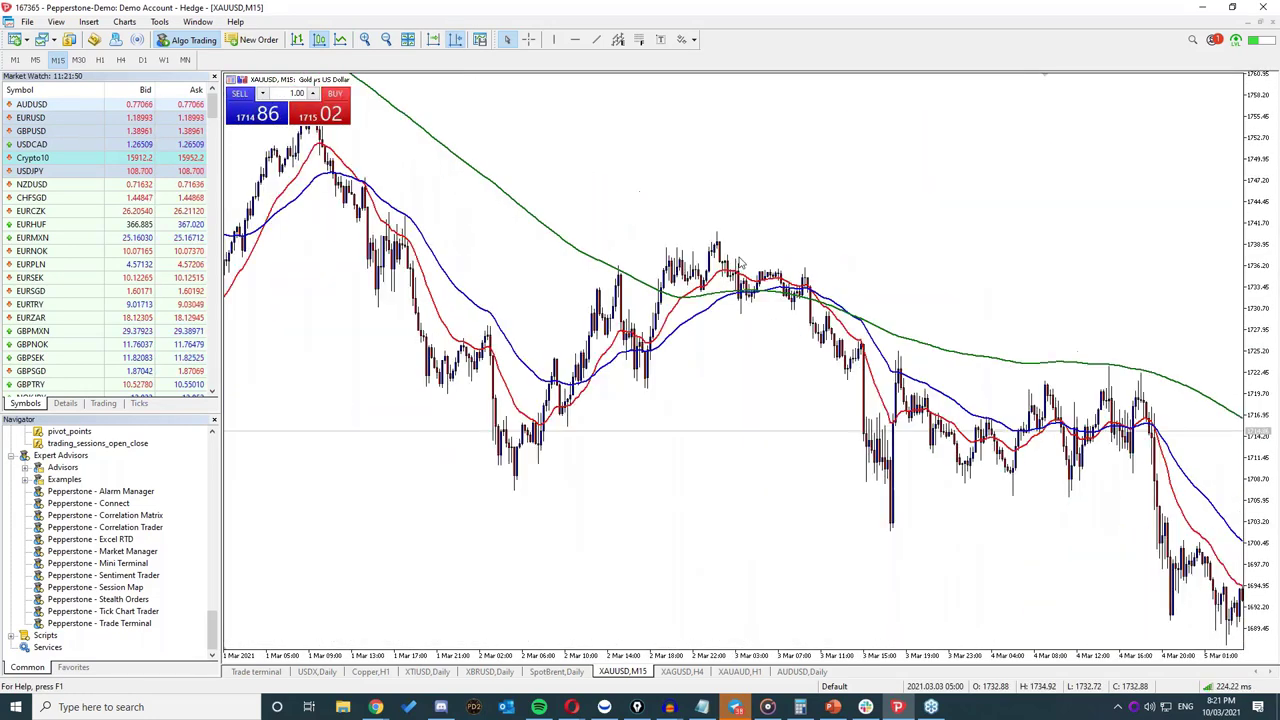
click(386, 39)
scroll(470, 196, up, 3)
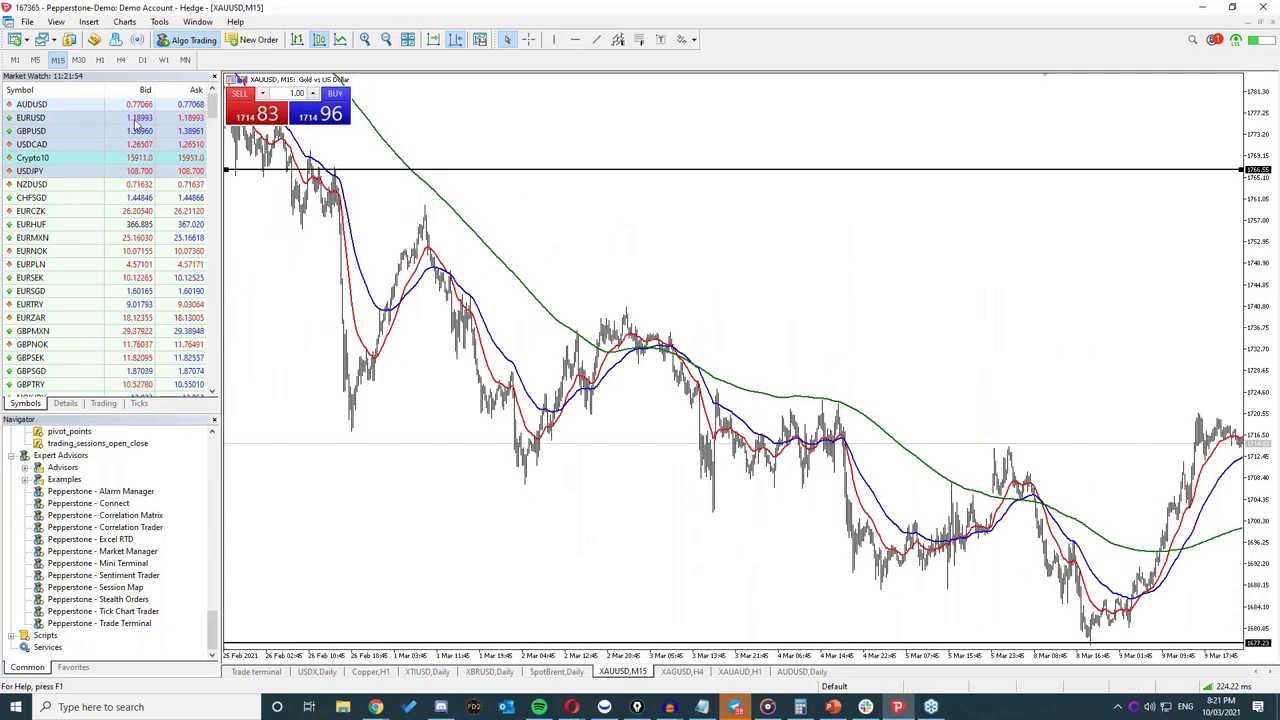
Step: Draw a descending trend line from the 2 Mar high through the 5 Mar lower high
click(597, 40)
drag(622, 310, 646, 319)
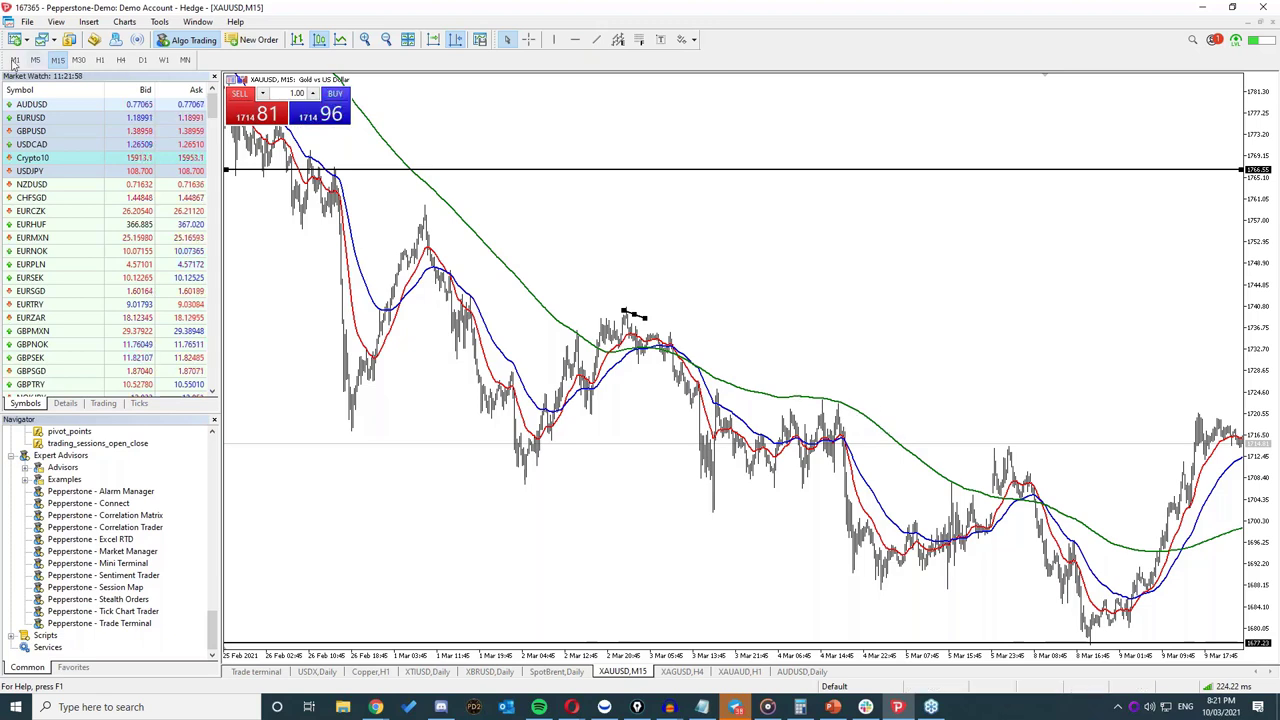
drag(646, 320, 1130, 500)
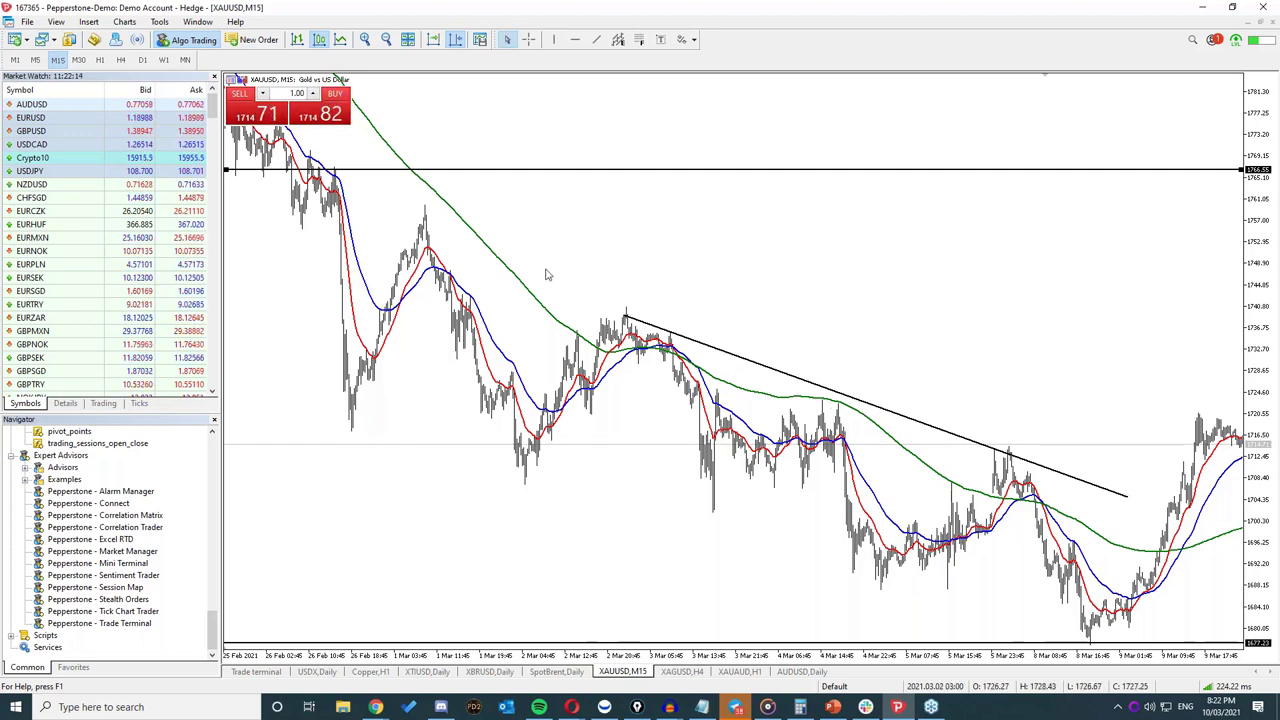
click(595, 344)
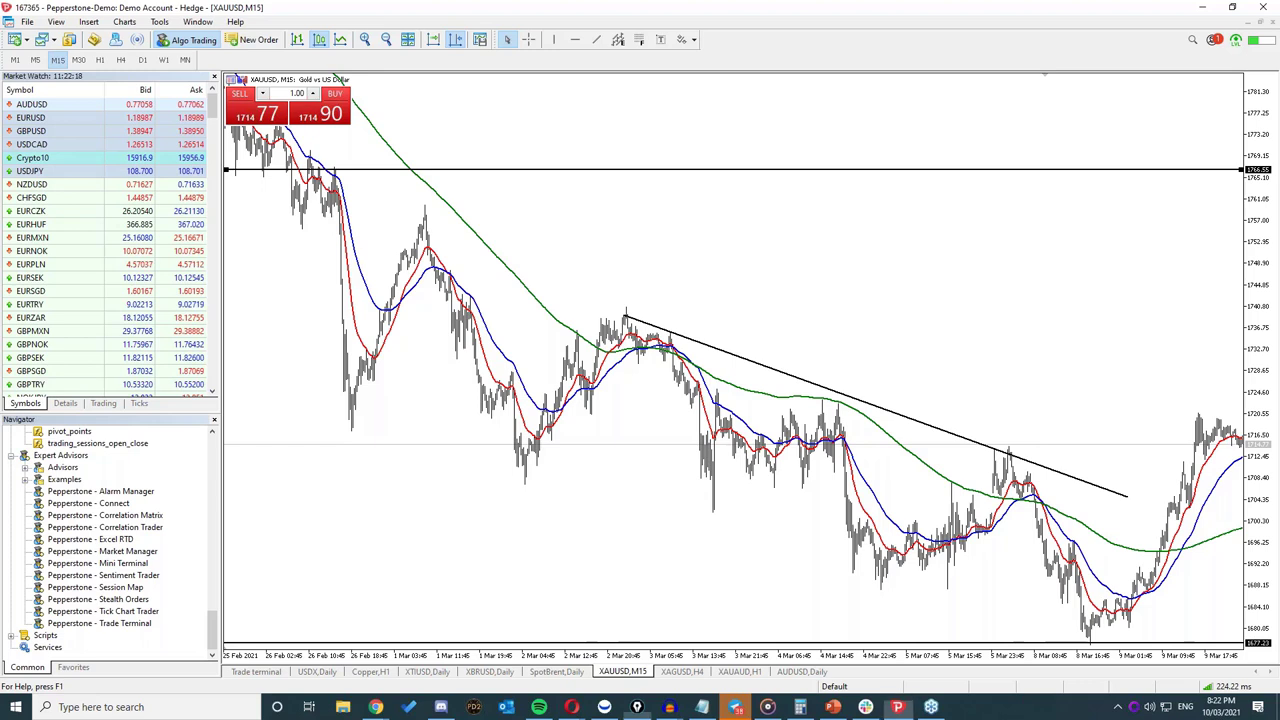
mouse_move(1040, 630)
mouse_down()
mouse_move(1058, 640)
mouse_move(886, 608)
mouse_move(1020, 628)
mouse_up()
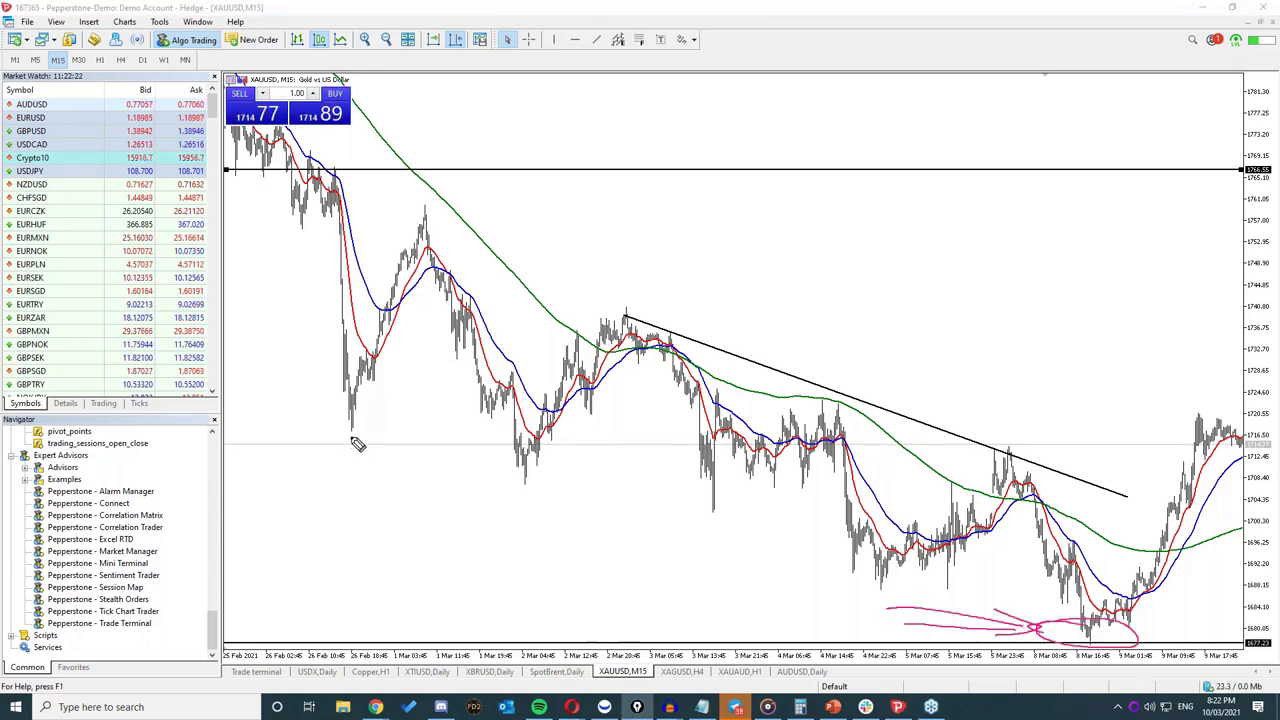
mouse_move(1095, 632)
mouse_down()
mouse_move(1106, 624)
mouse_move(1085, 632)
mouse_up()
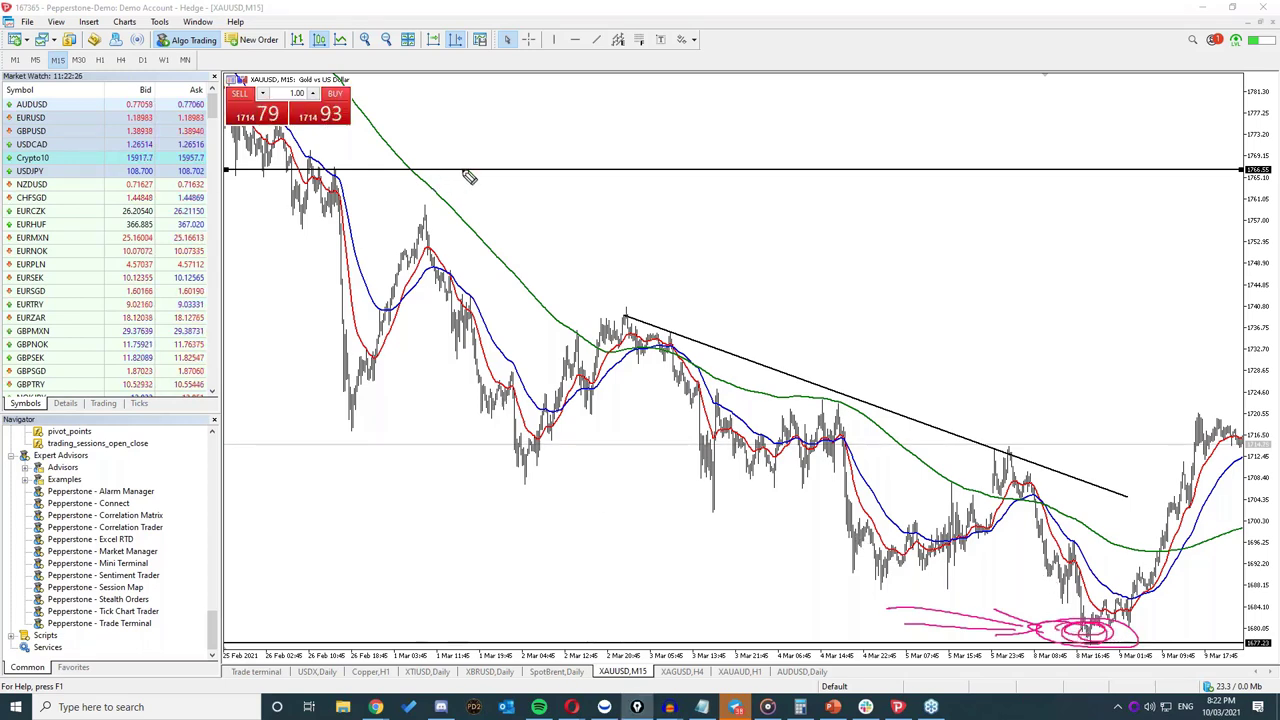
mouse_move(463, 173)
mouse_down()
mouse_move(466, 590)
mouse_move(478, 603)
mouse_move(404, 590)
mouse_up()
drag(432, 594, 500, 595)
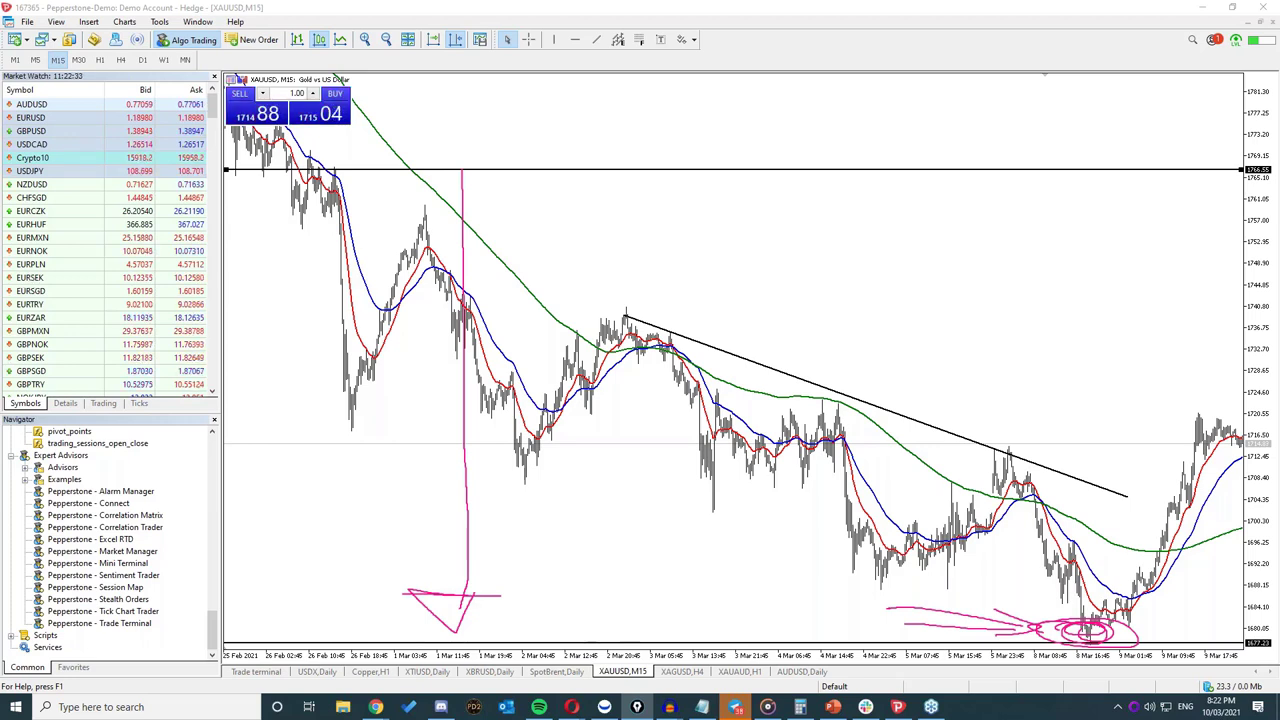
key(Escape)
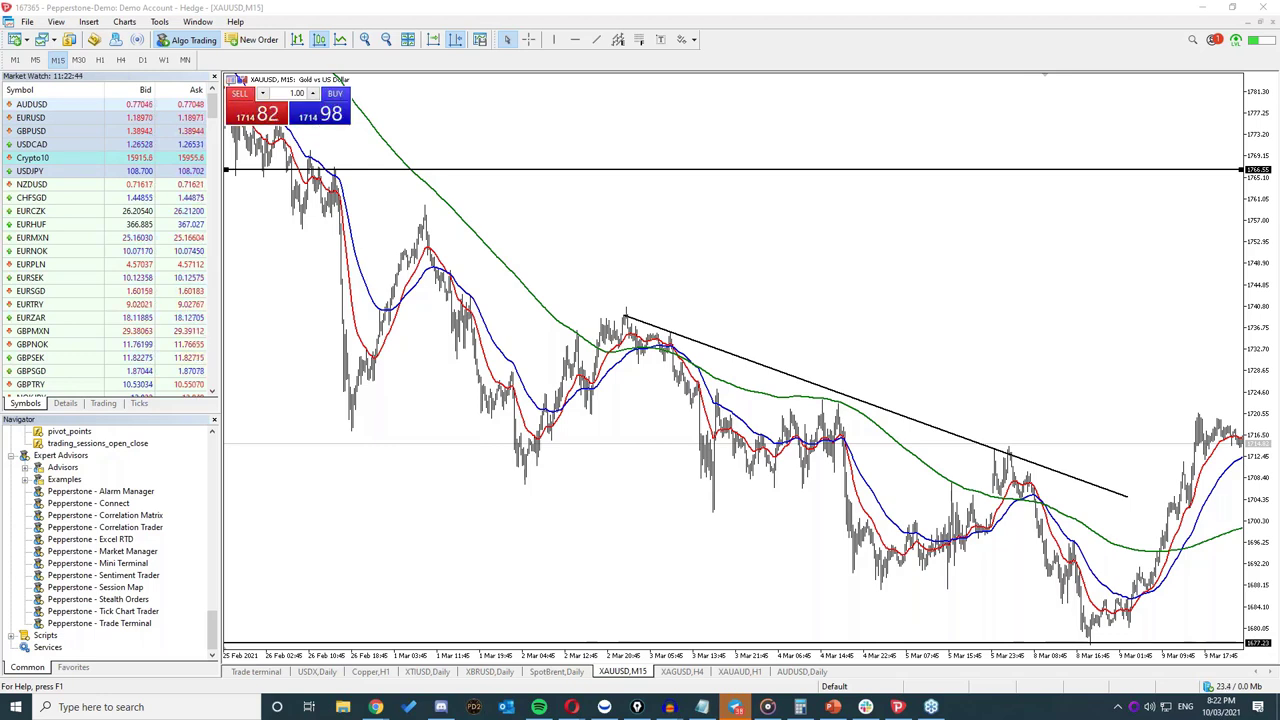
Step: Zoom, shift and pan the gold 15-minute chart to span 26 Feb–10 Mar with the trendline
click(368, 42)
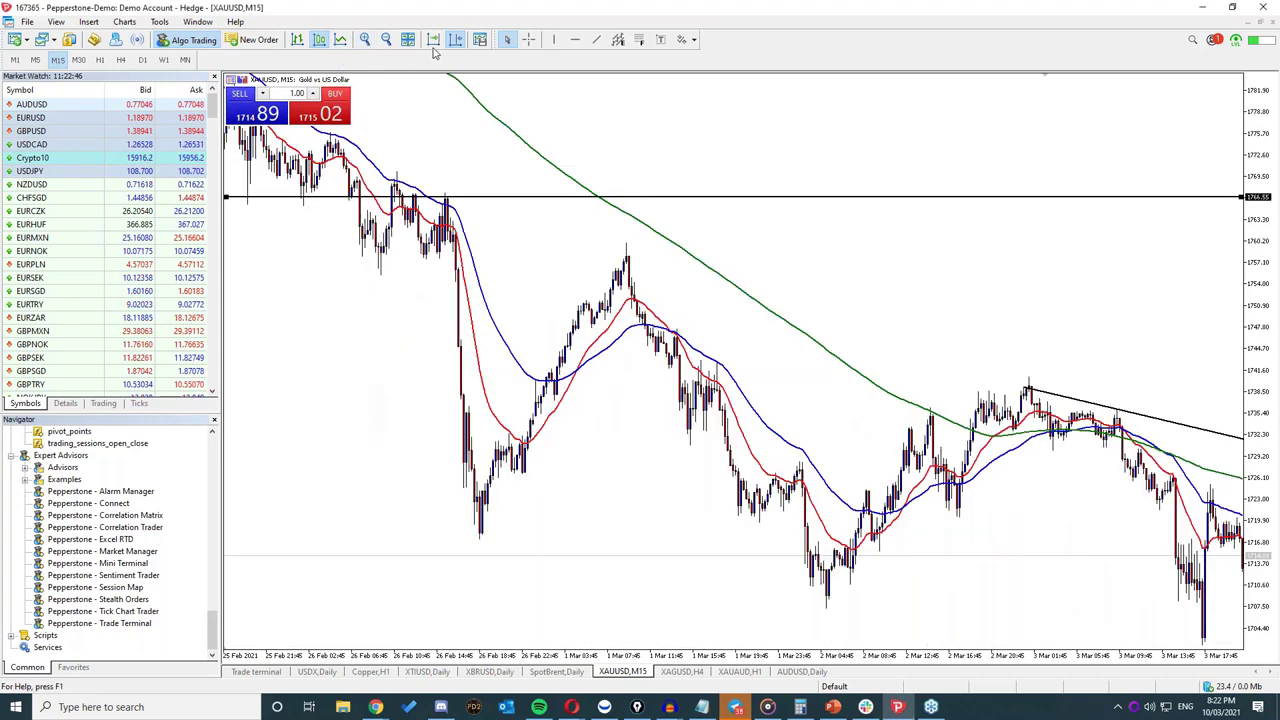
click(459, 40)
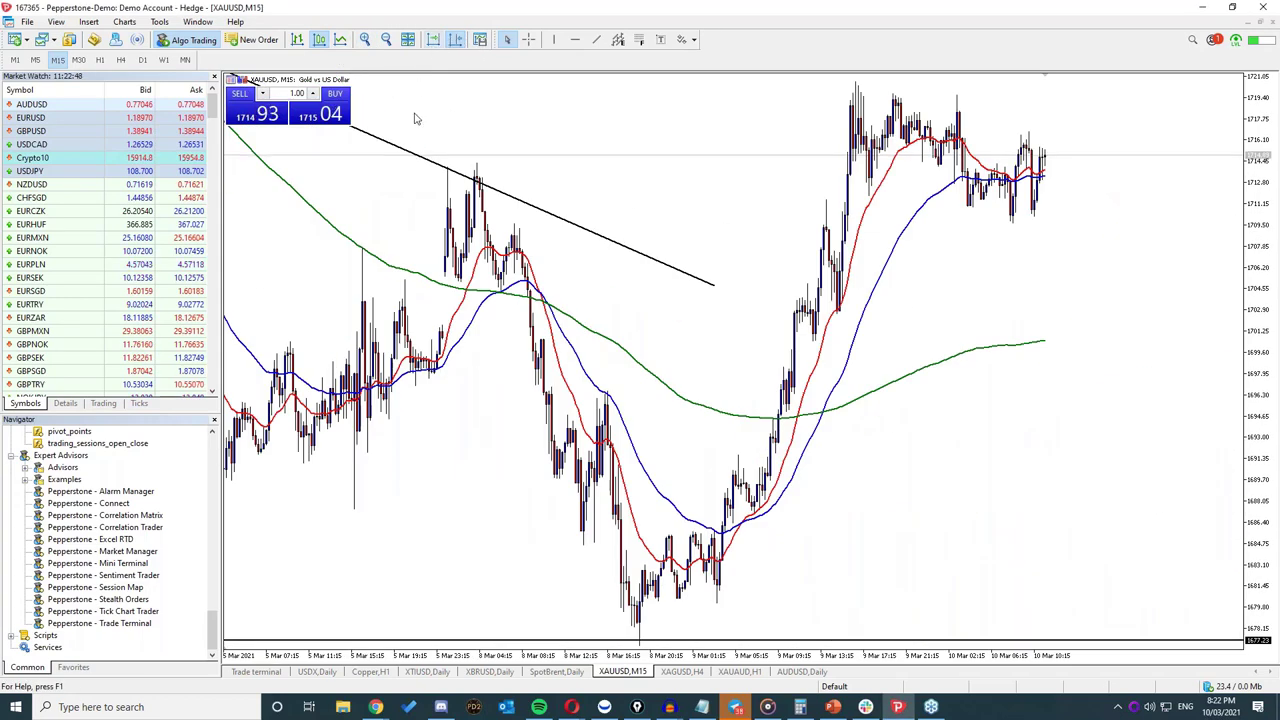
scroll(420, 150, left, 5)
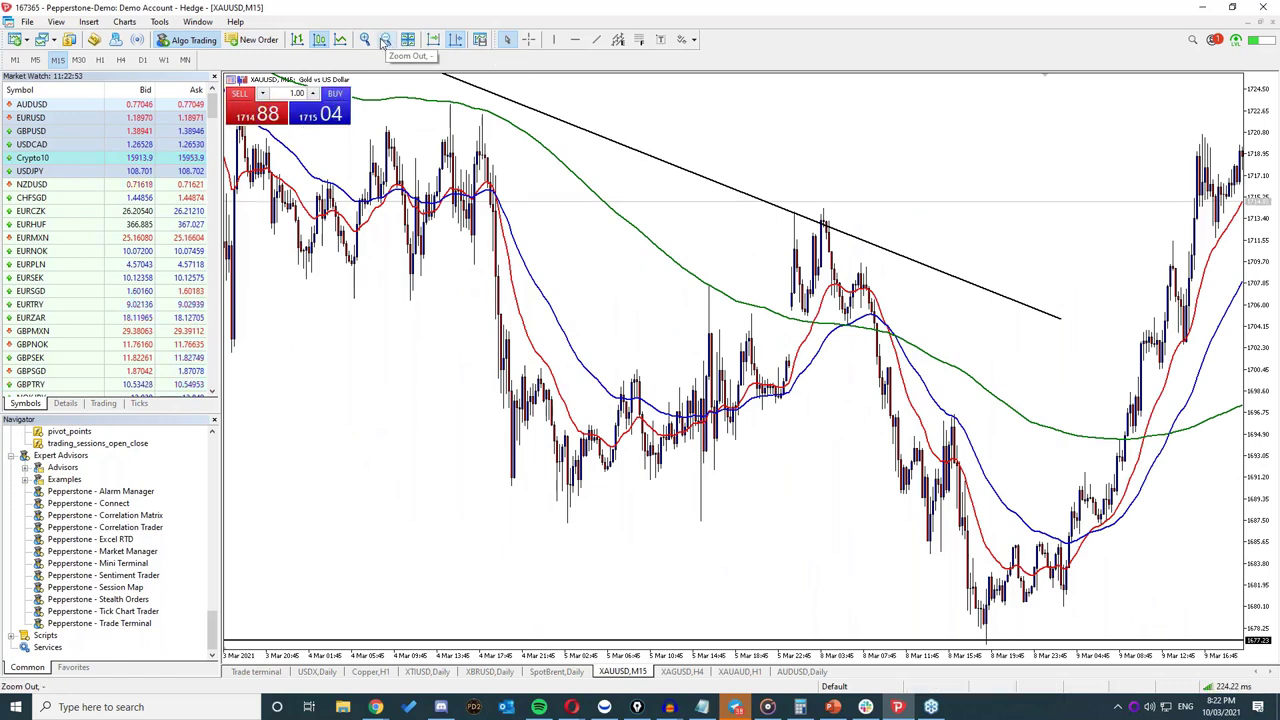
click(385, 39)
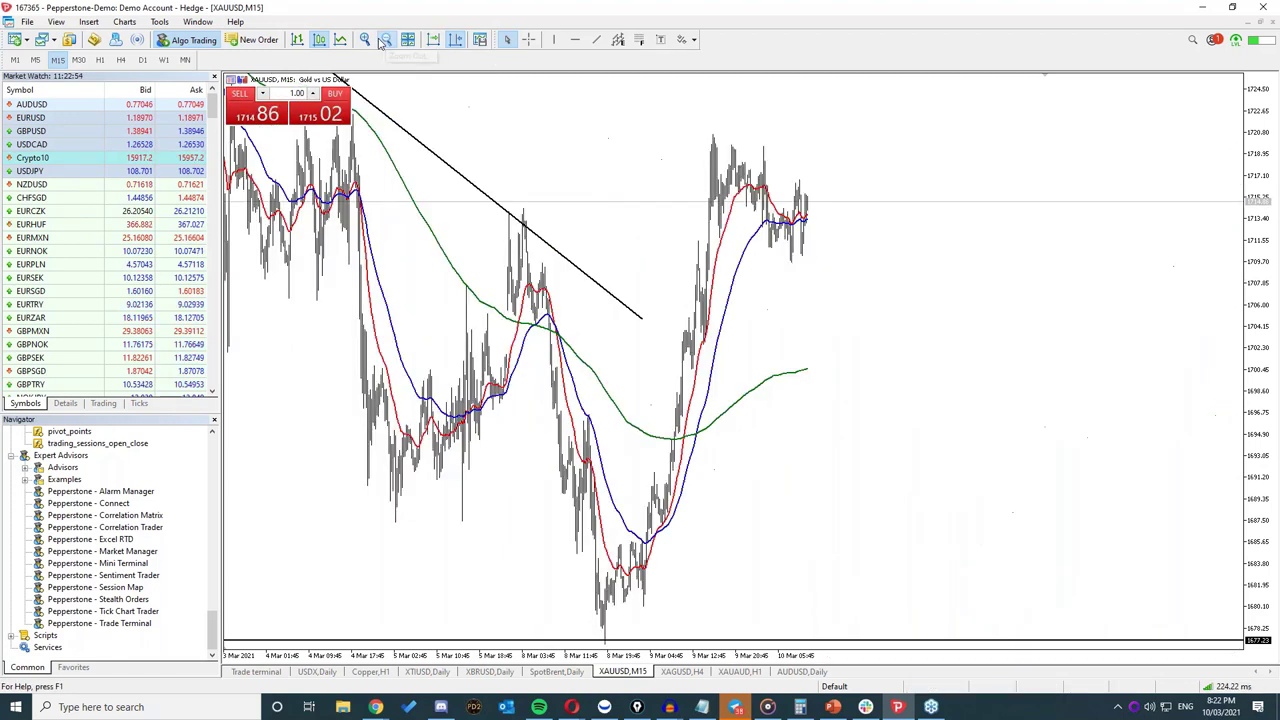
drag(422, 137, 845, 297)
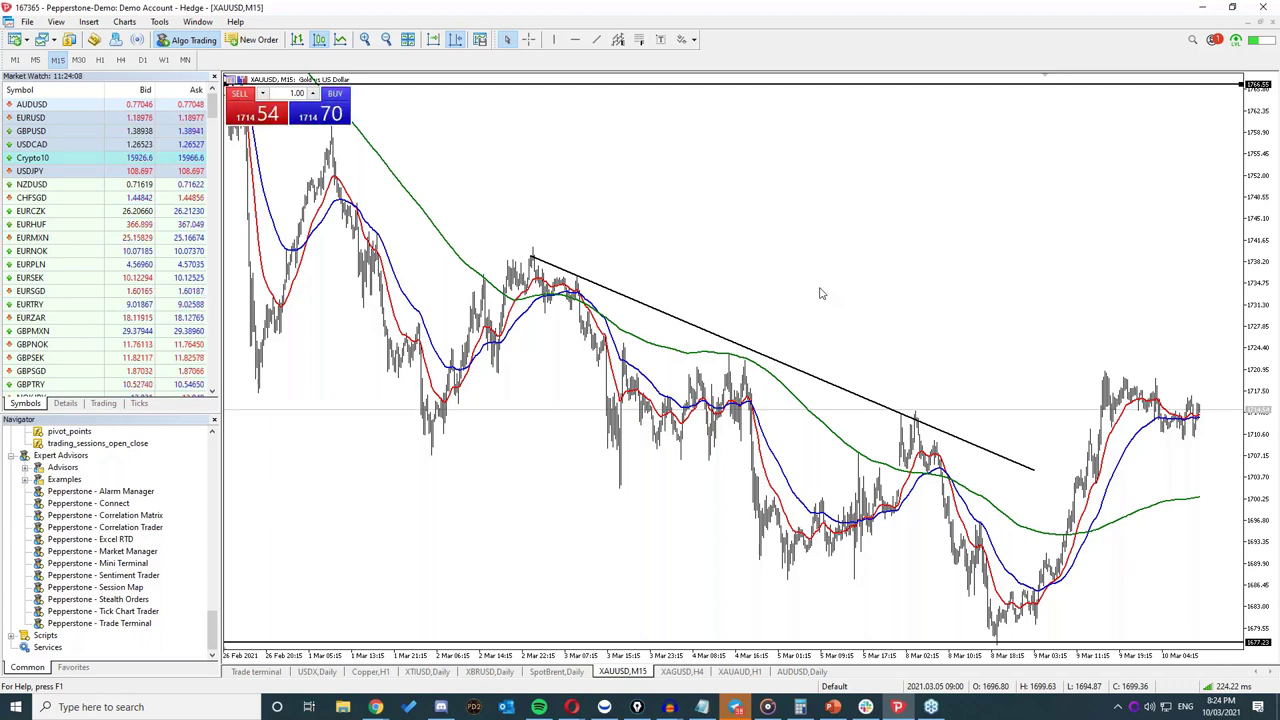
Step: Put the gold chart on zoomed-in 4-hour bars and anchor a trendline at the 26 Feb low
click(100, 60)
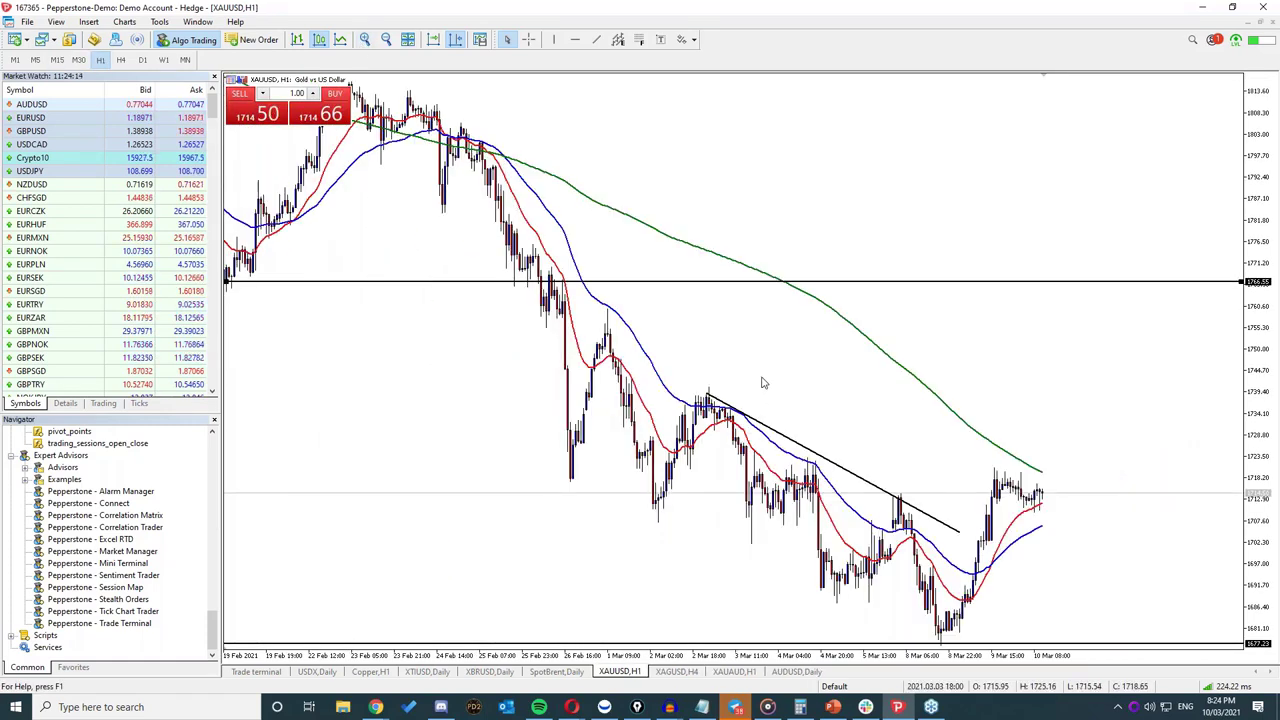
click(121, 60)
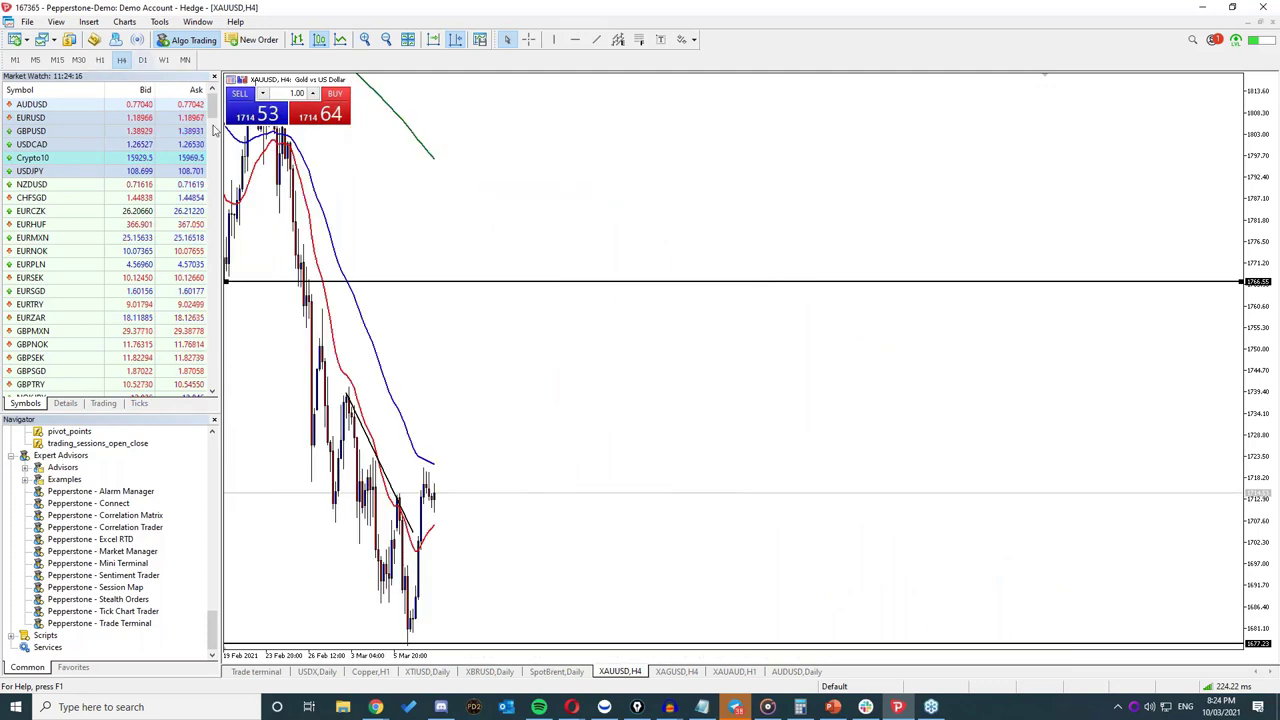
click(364, 39)
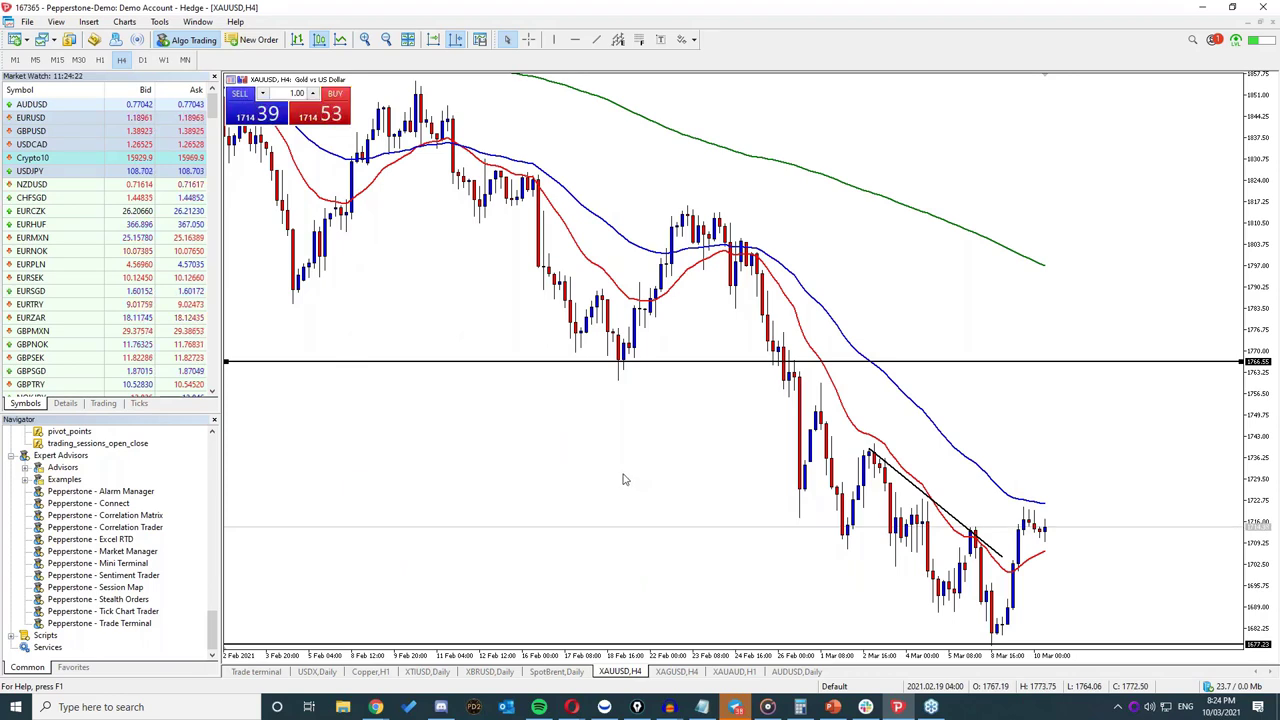
click(596, 39)
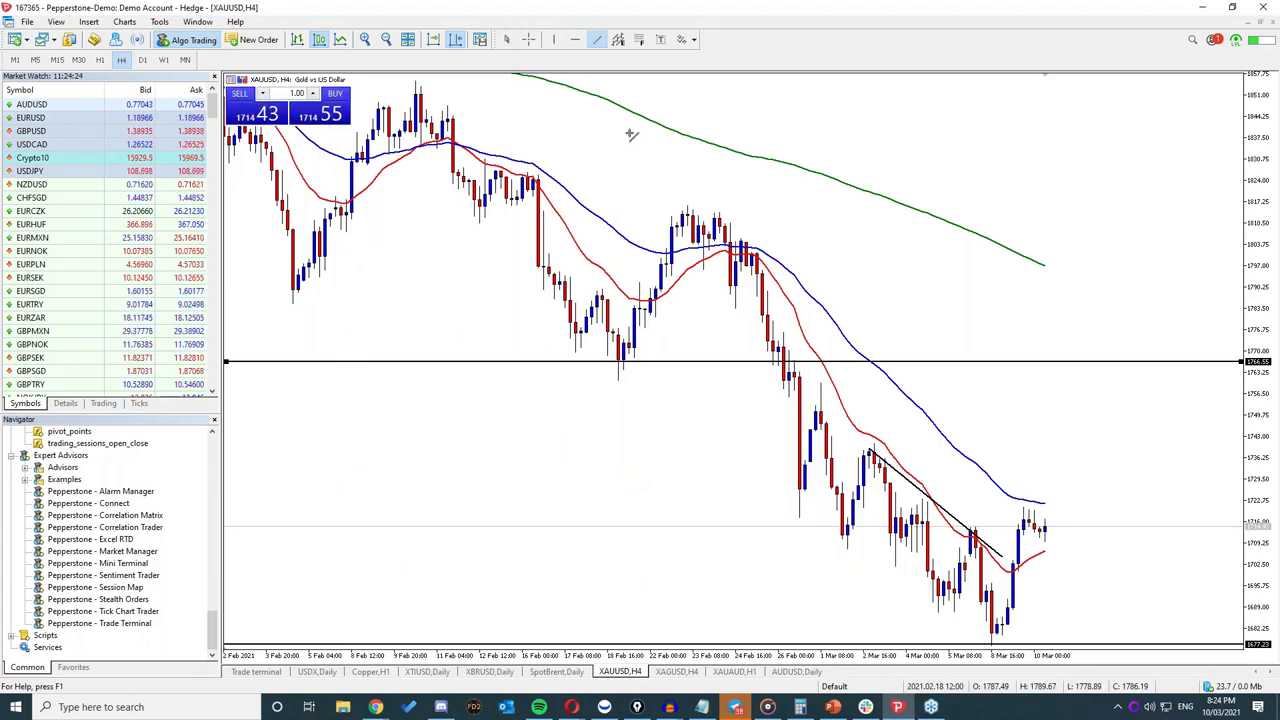
click(799, 517)
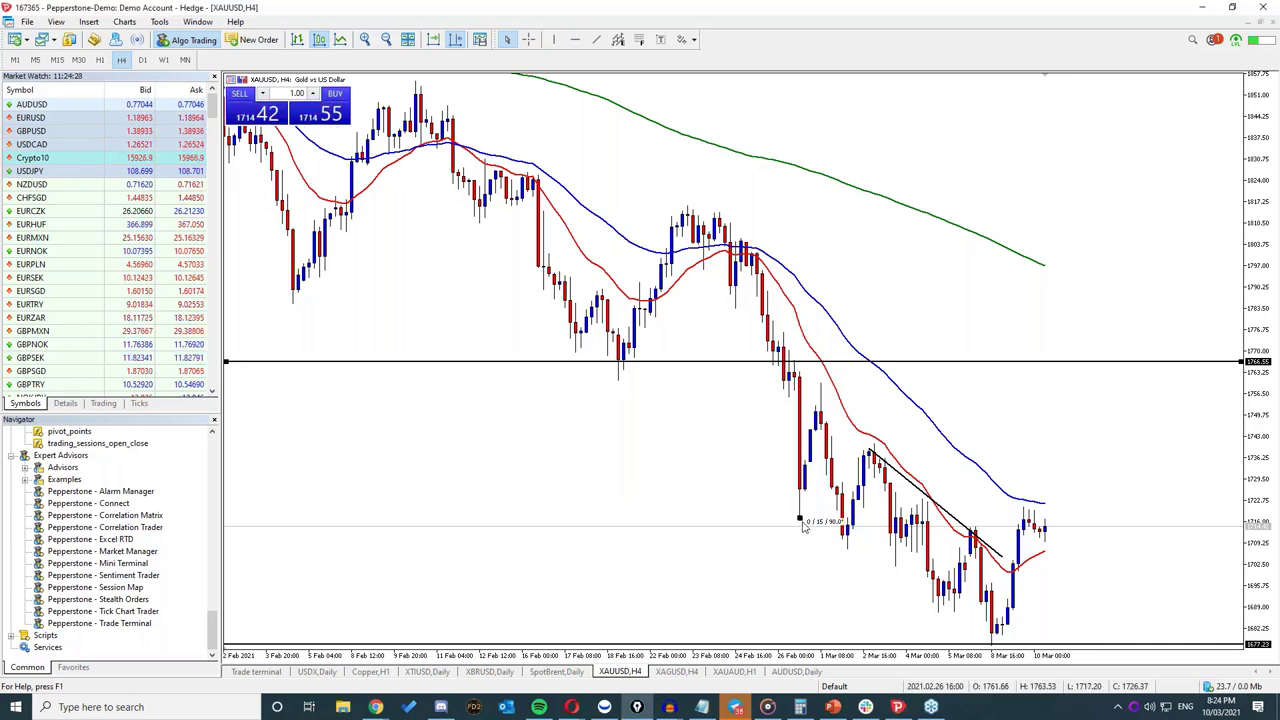
Step: Draw the lower channel line from the 26 Feb low to the 8 Mar low, plus a pink dip box
drag(799, 517, 1000, 644)
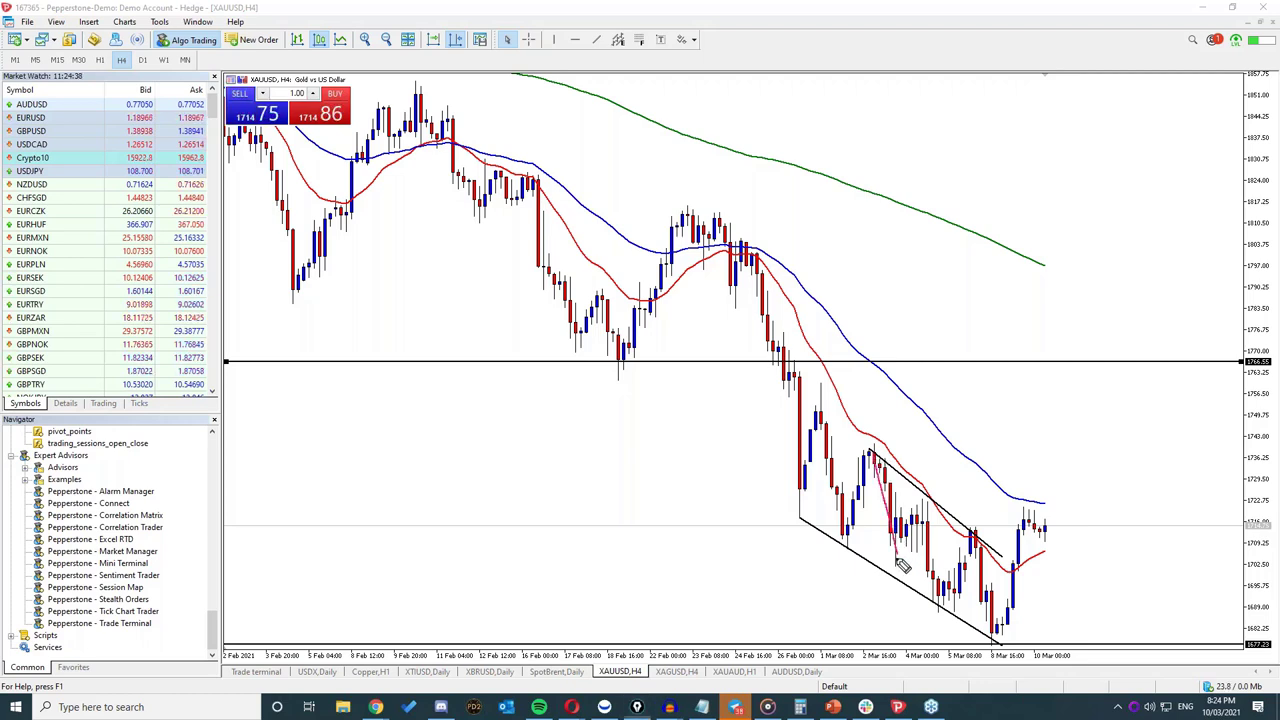
drag(914, 560, 881, 551)
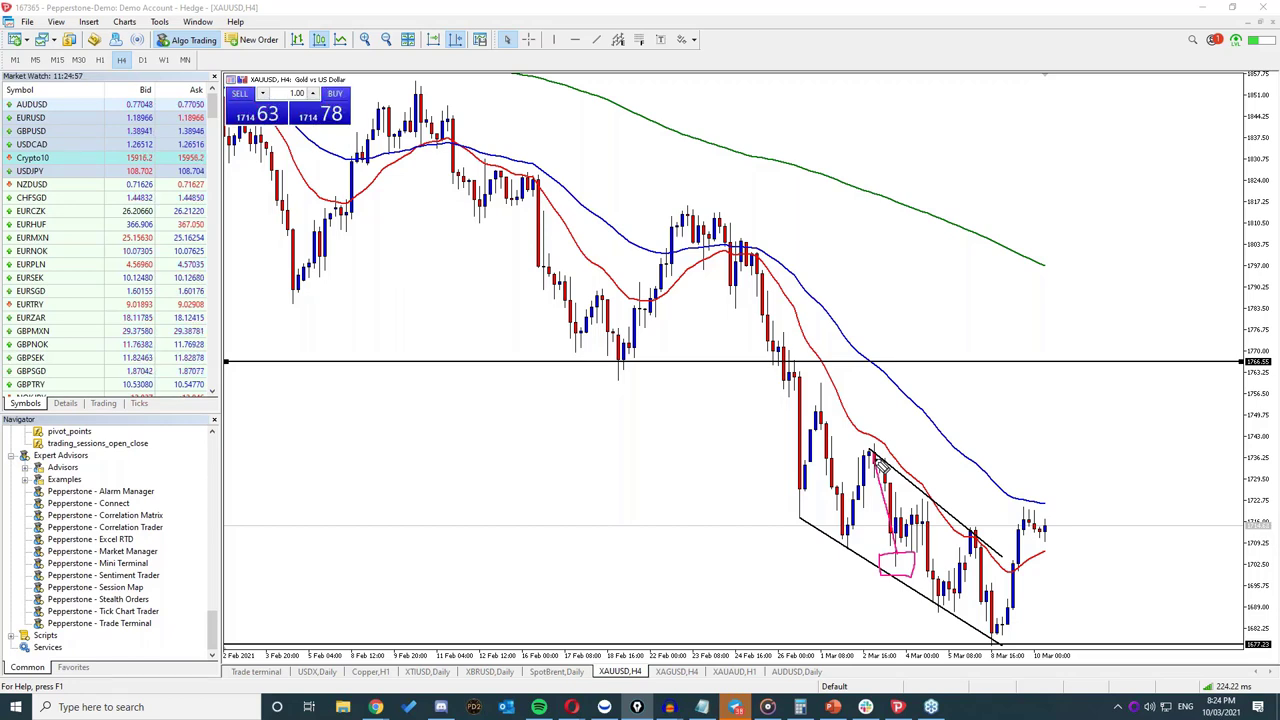
Step: Sketch pink strokes, a loop and a box beside the trendline, then erase all pink annotations
mouse_move(873, 462)
mouse_down()
mouse_move(874, 504)
mouse_move(901, 483)
mouse_move(910, 563)
mouse_up()
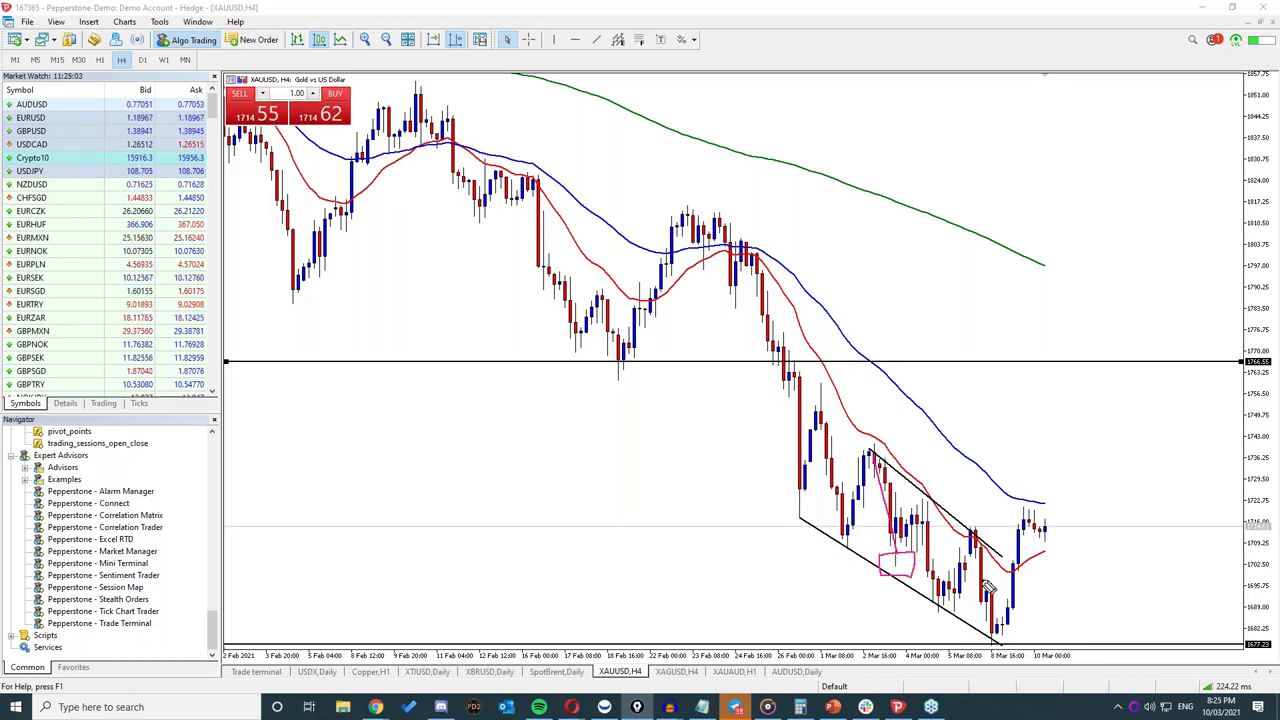
mouse_move(930, 510)
mouse_down()
mouse_move(920, 505)
mouse_move(938, 470)
mouse_move(933, 497)
mouse_up()
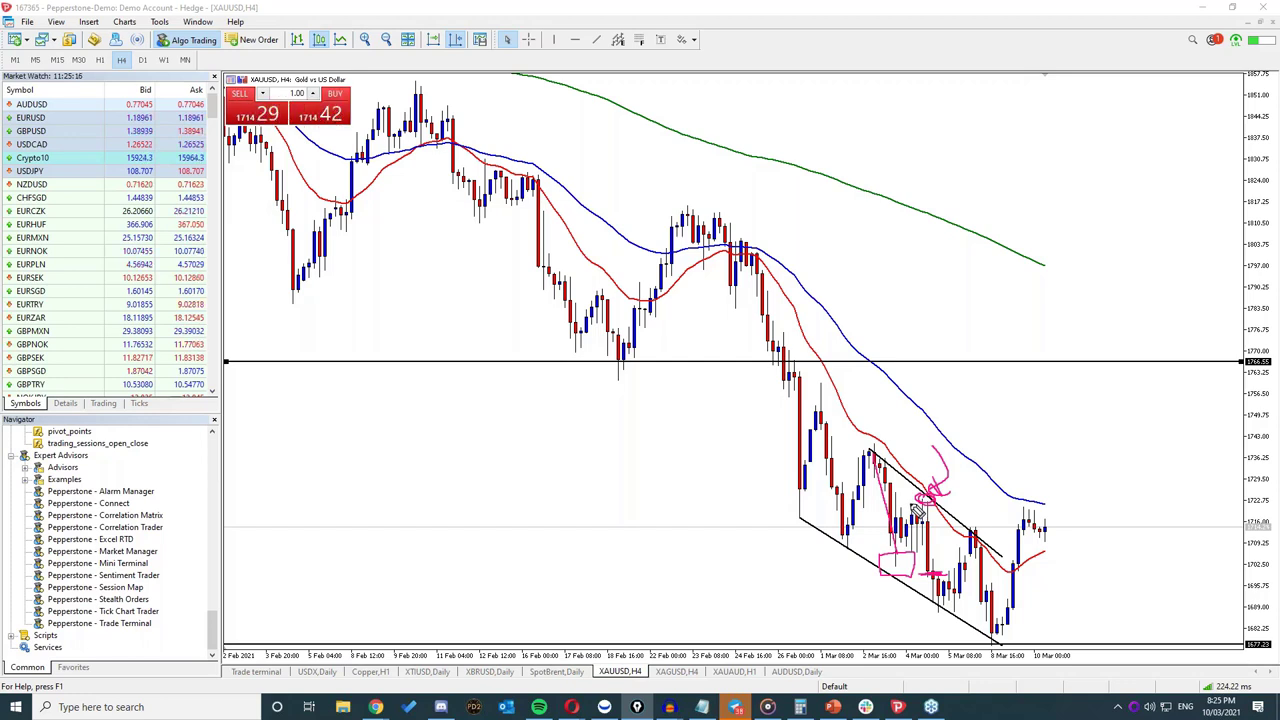
mouse_move(978, 486)
mouse_down()
mouse_move(1000, 513)
mouse_move(979, 496)
mouse_move(985, 436)
mouse_up()
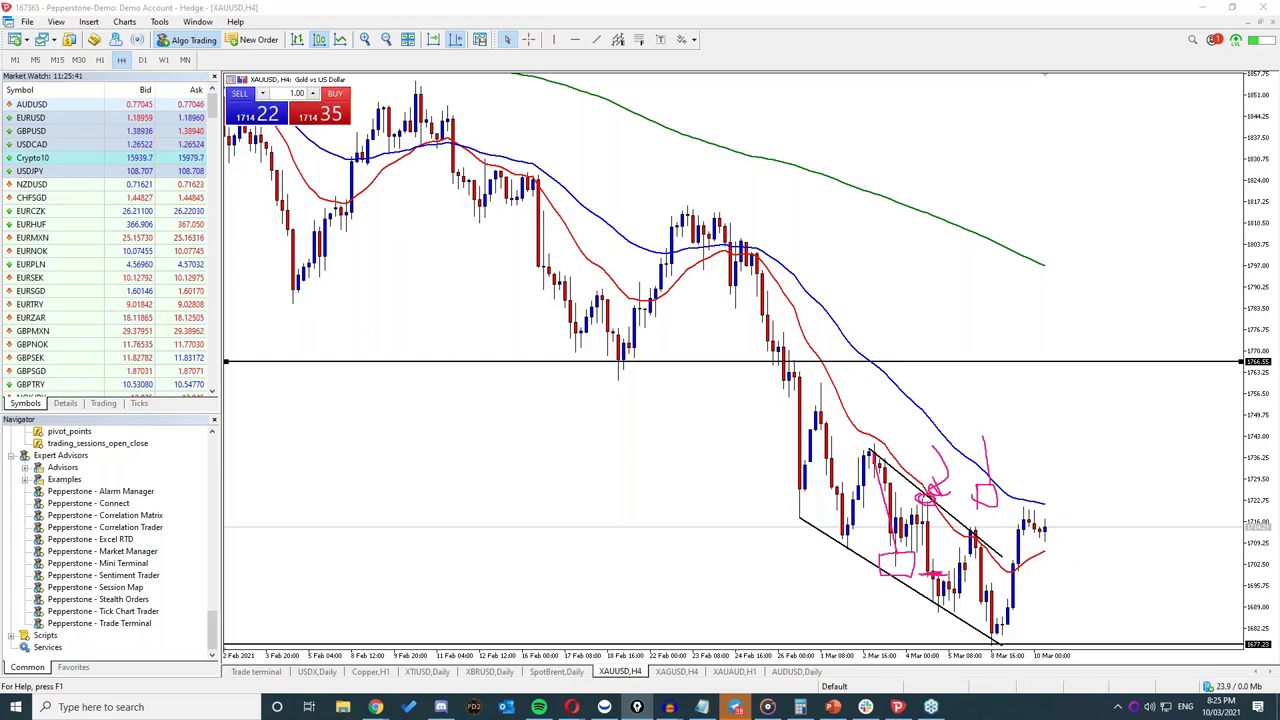
key(e)
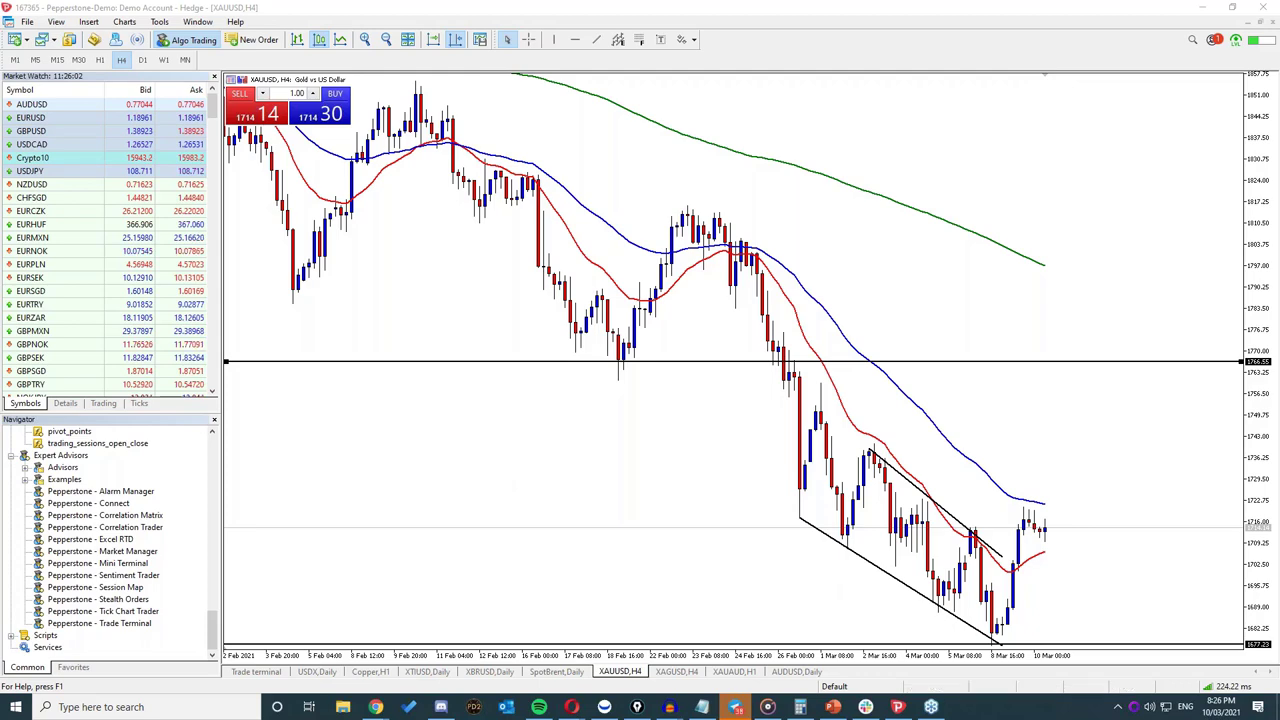
Step: Load gold versus Australian dollar (XAUAUD) and view it on daily, then weekly candles
scroll(120, 262, down, 5)
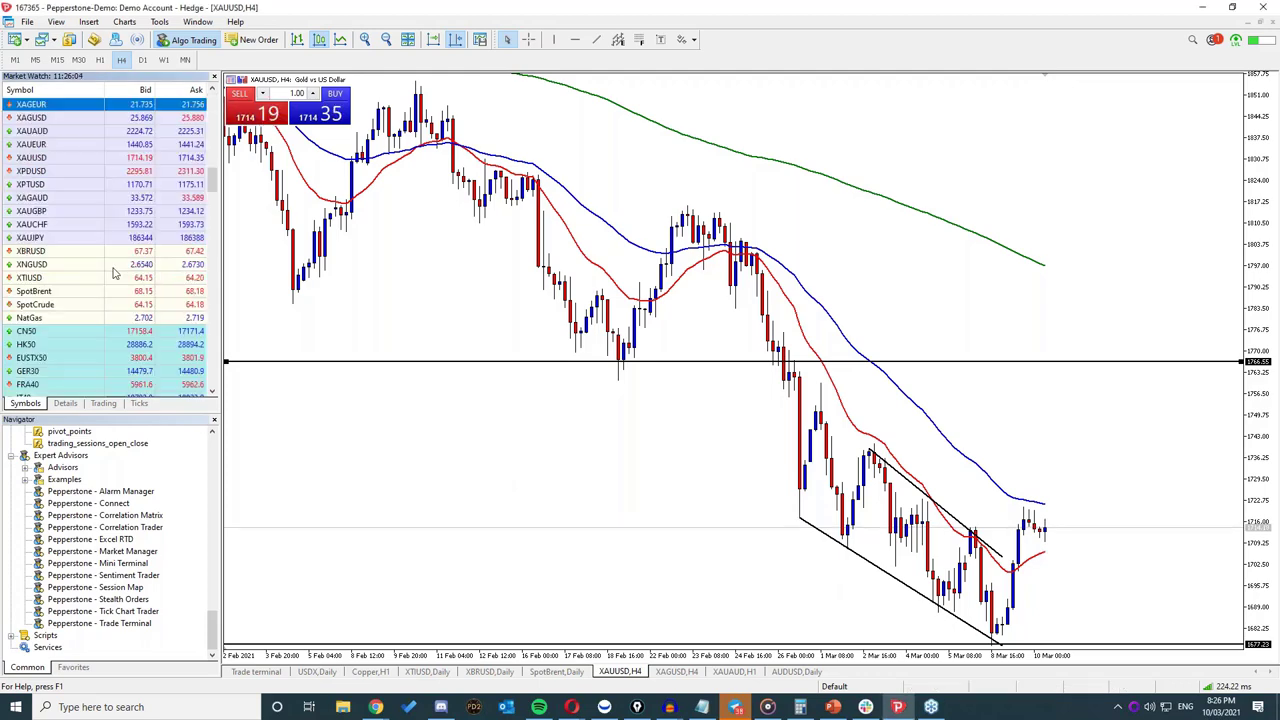
drag(53, 133, 357, 286)
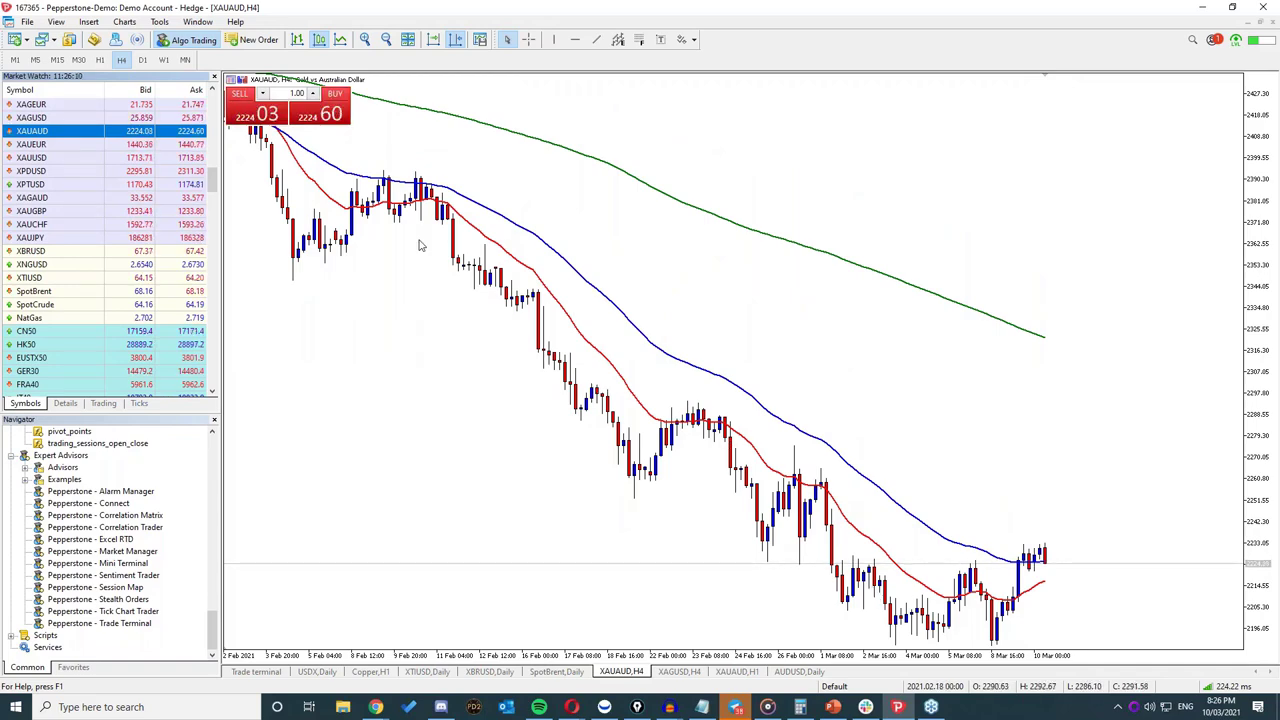
click(142, 59)
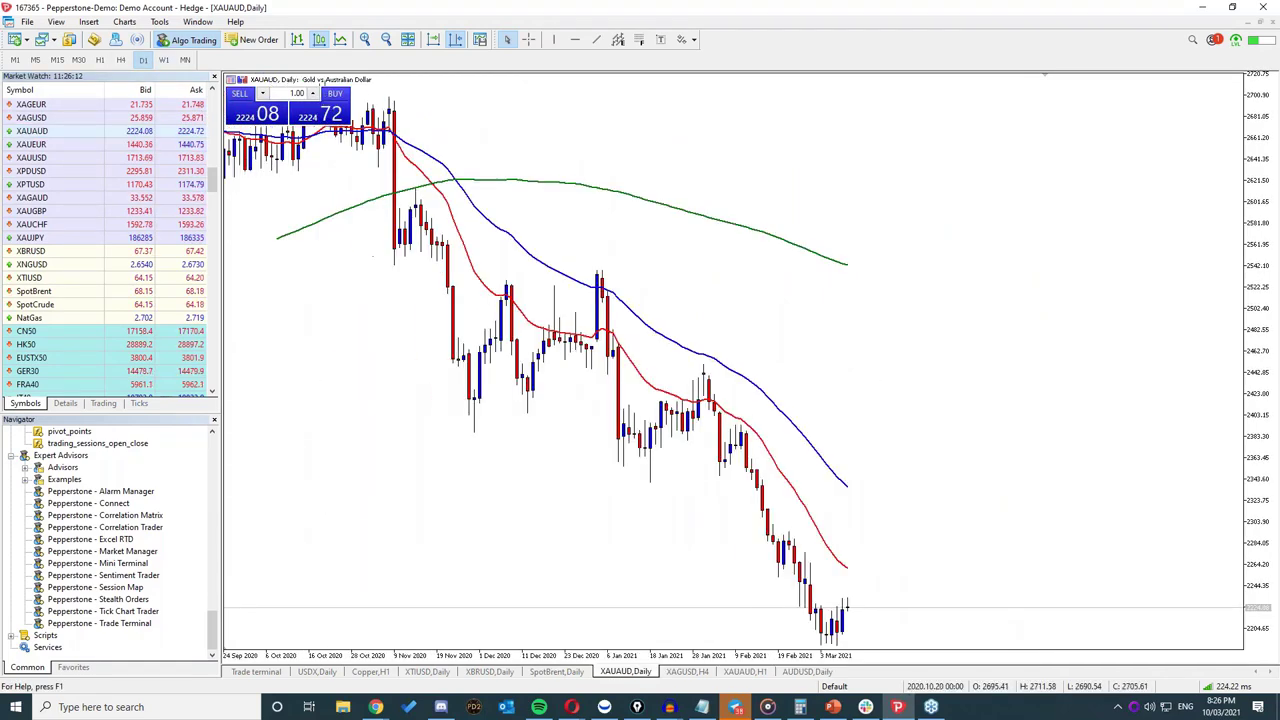
click(164, 59)
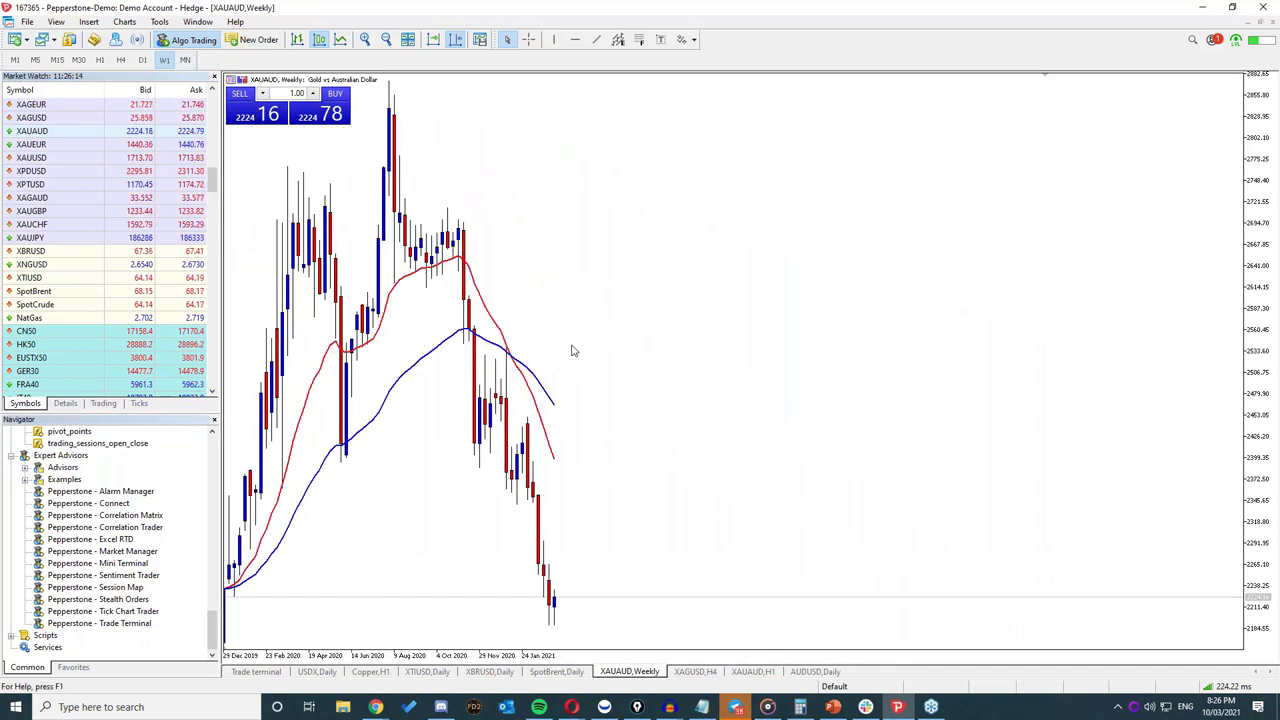
Step: Replace XAUAUD with gold versus British pound (XAUGBP) from Market Watch
scroll(547, 316, down, 2)
scroll(547, 316, down, 3)
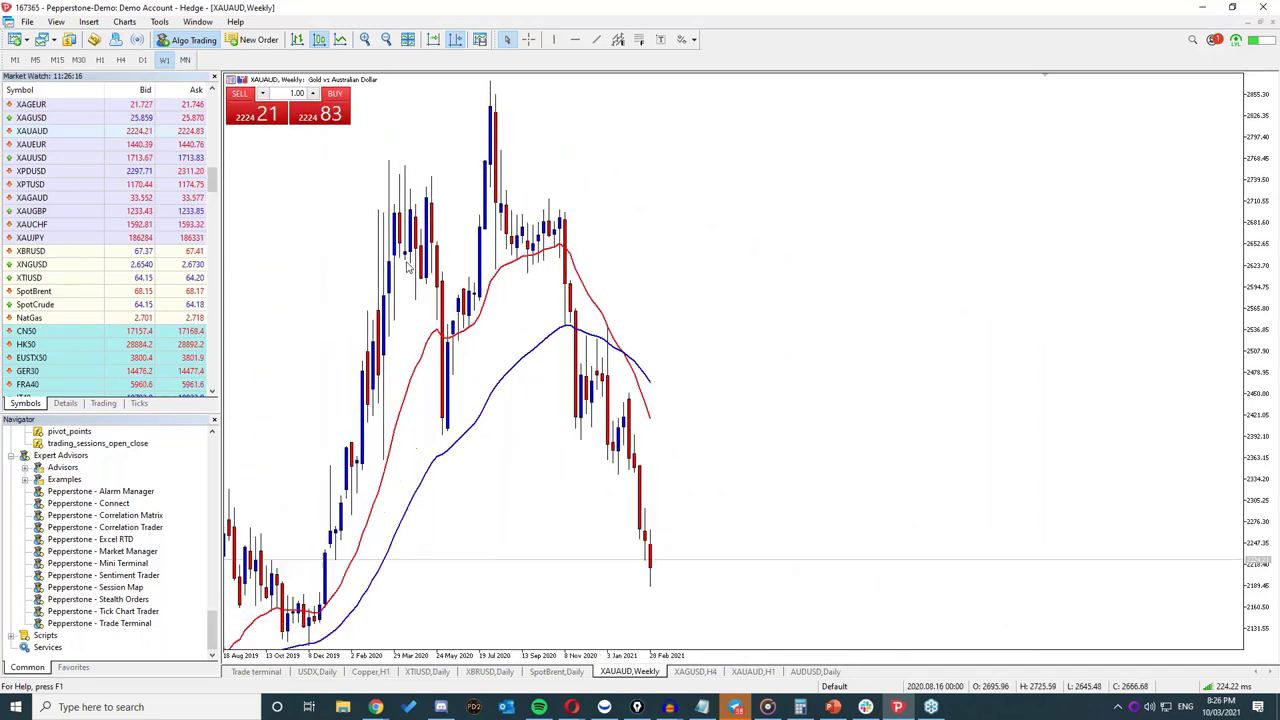
click(72, 131)
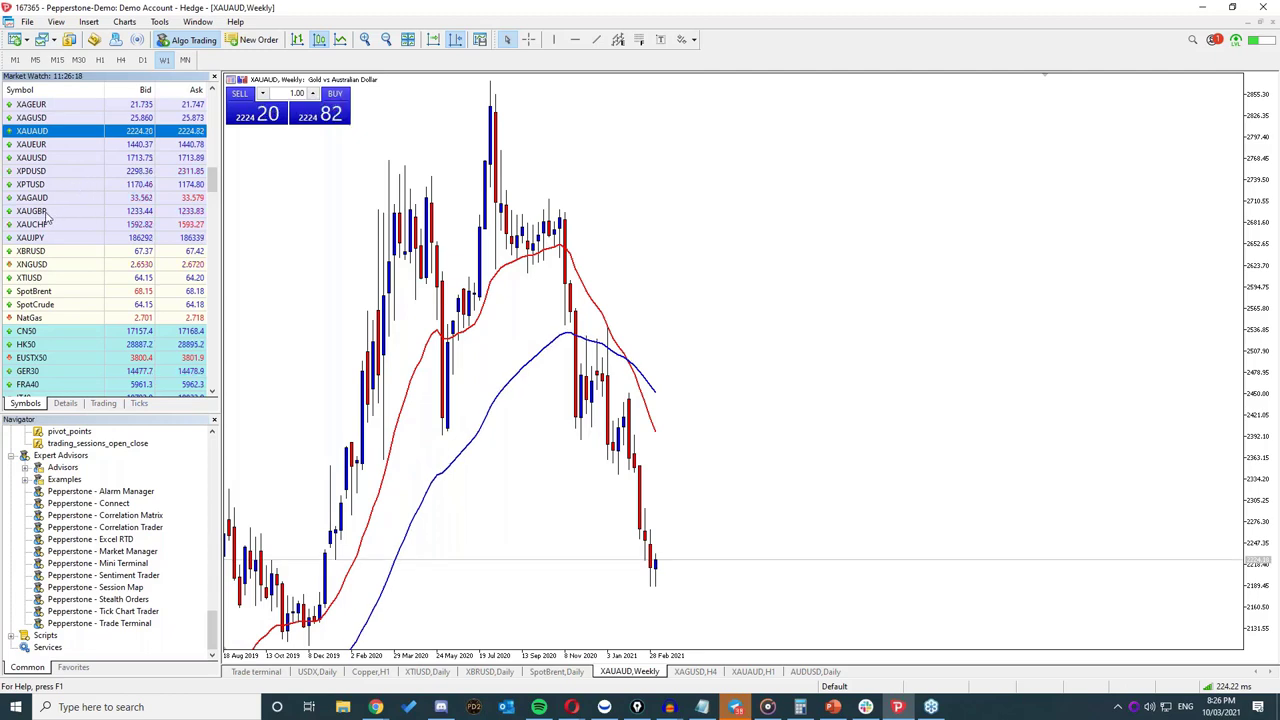
drag(70, 211, 612, 312)
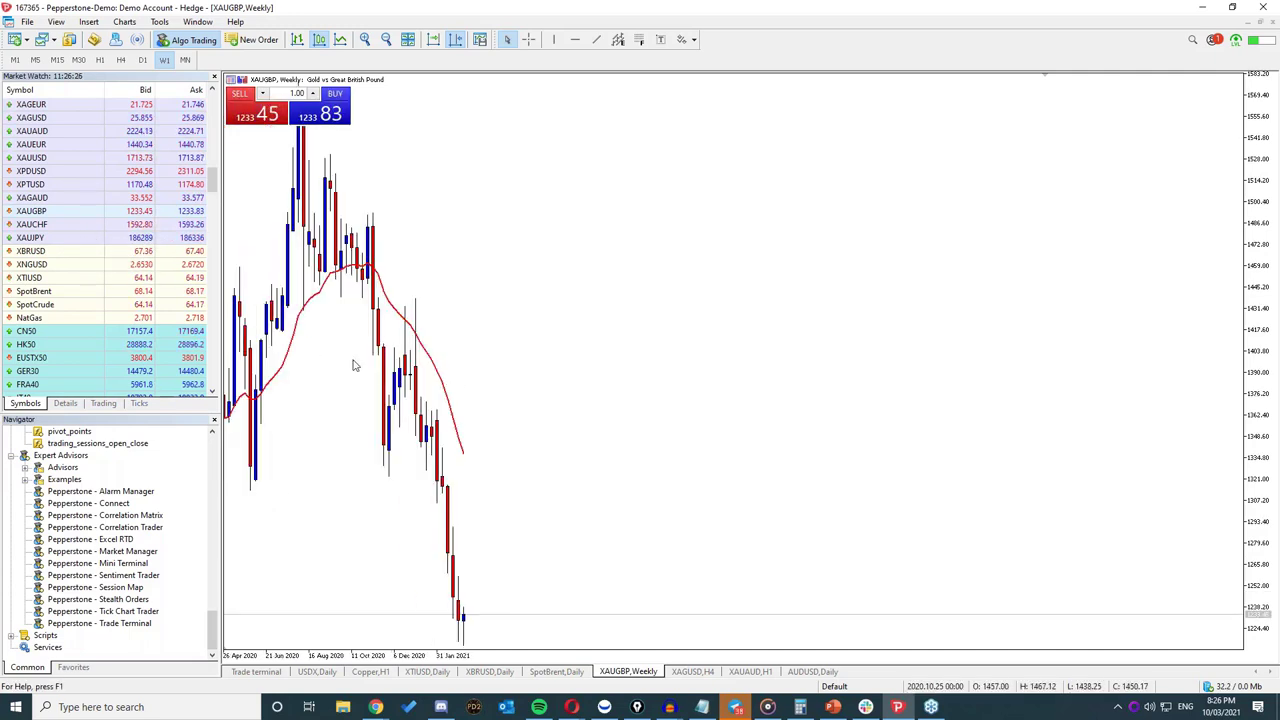
scroll(163, 123, up, 10)
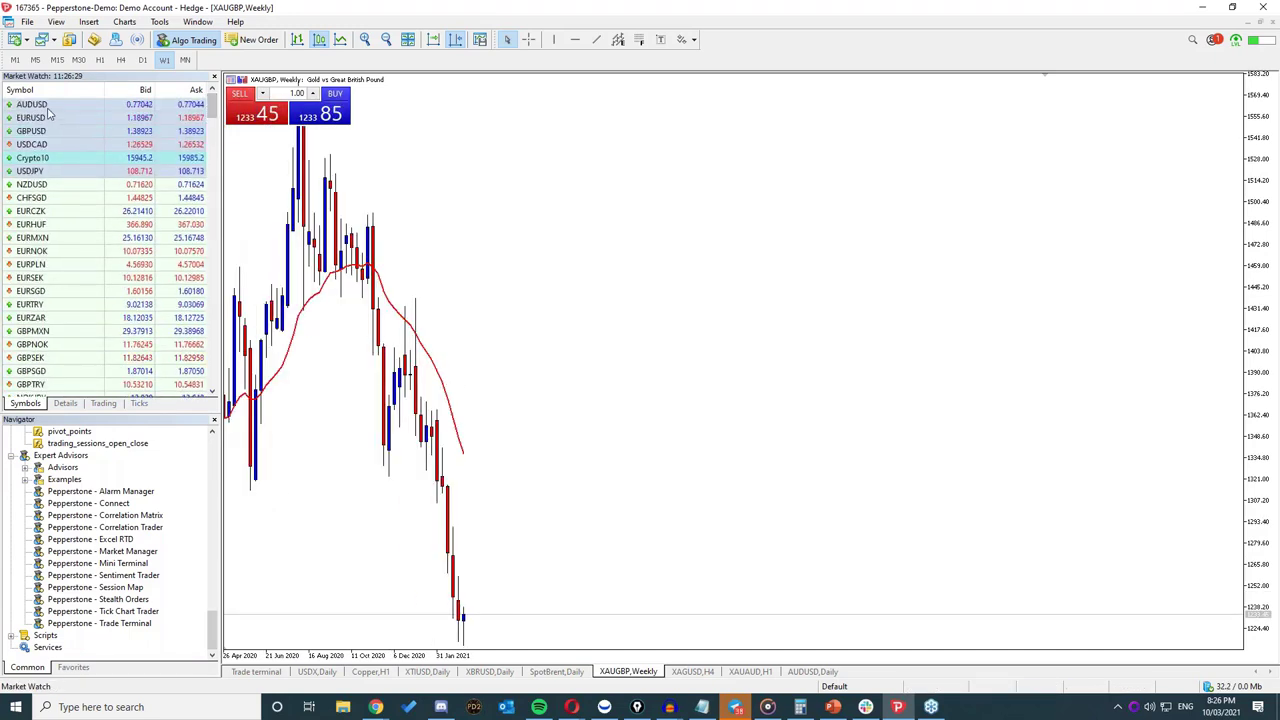
Step: Load AUDUSD onto the chart, jump to the latest bars, and show weekly candles
drag(140, 104, 540, 270)
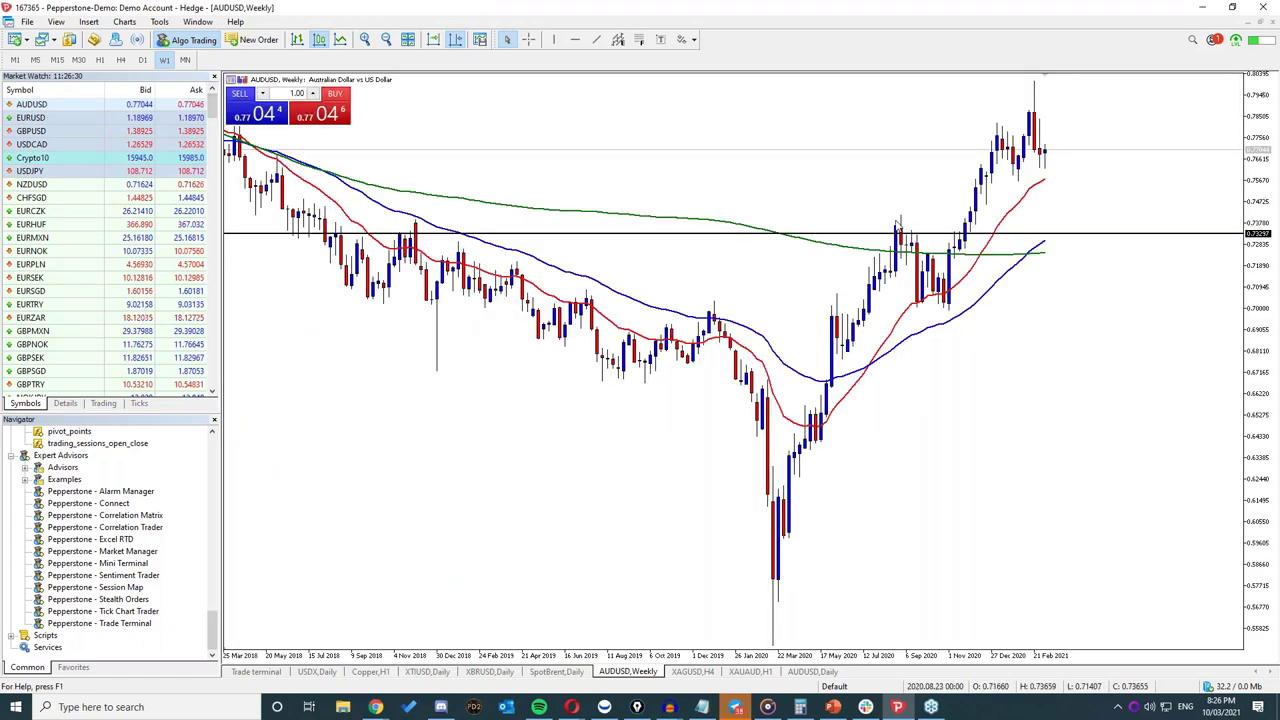
click(142, 59)
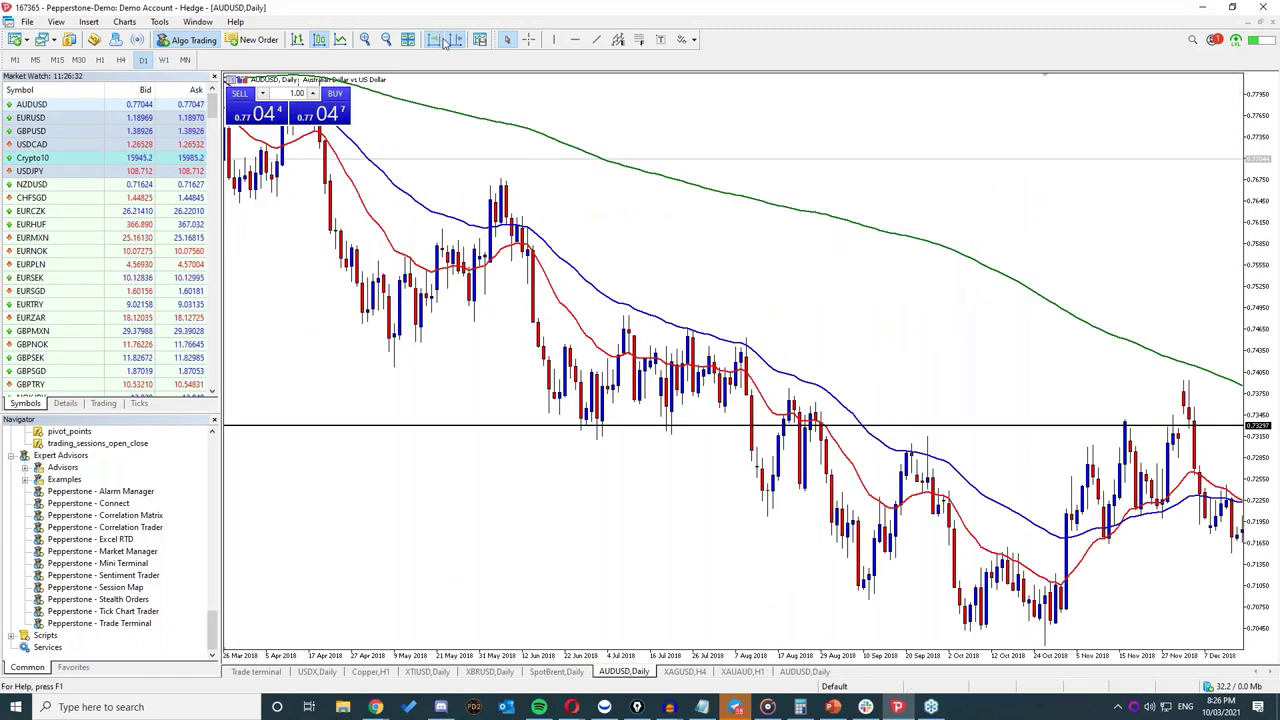
click(459, 39)
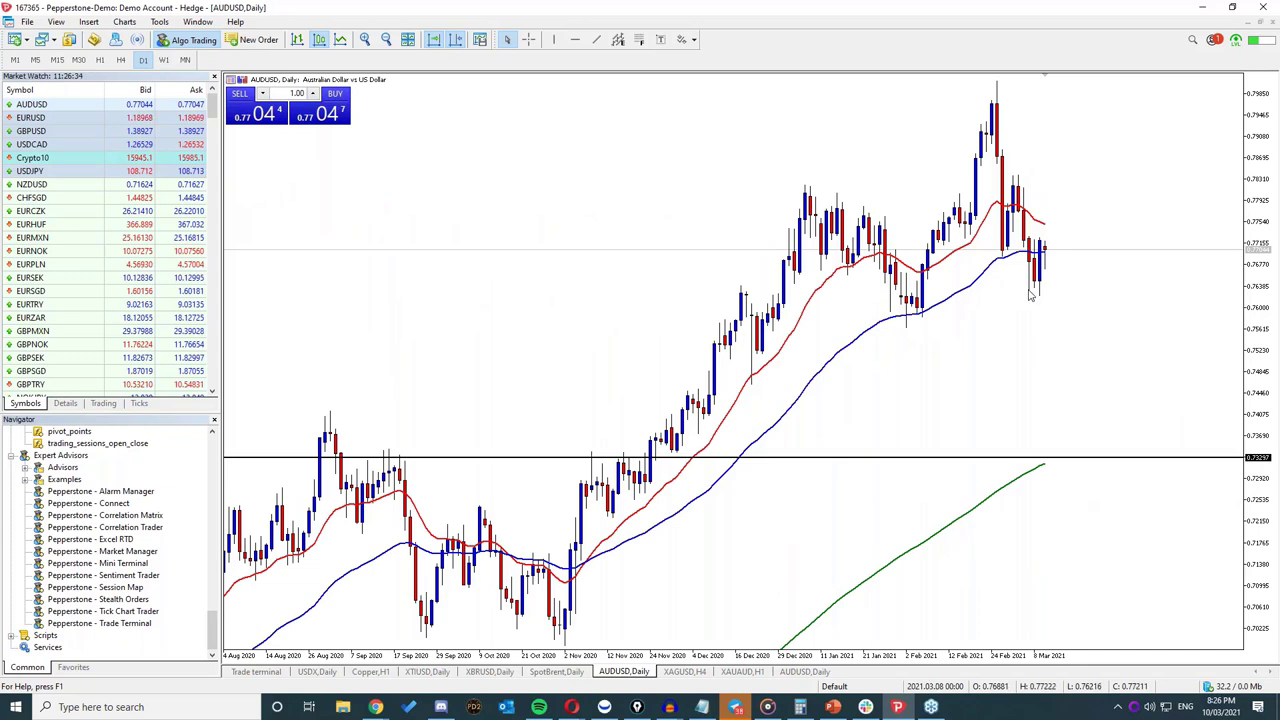
click(164, 59)
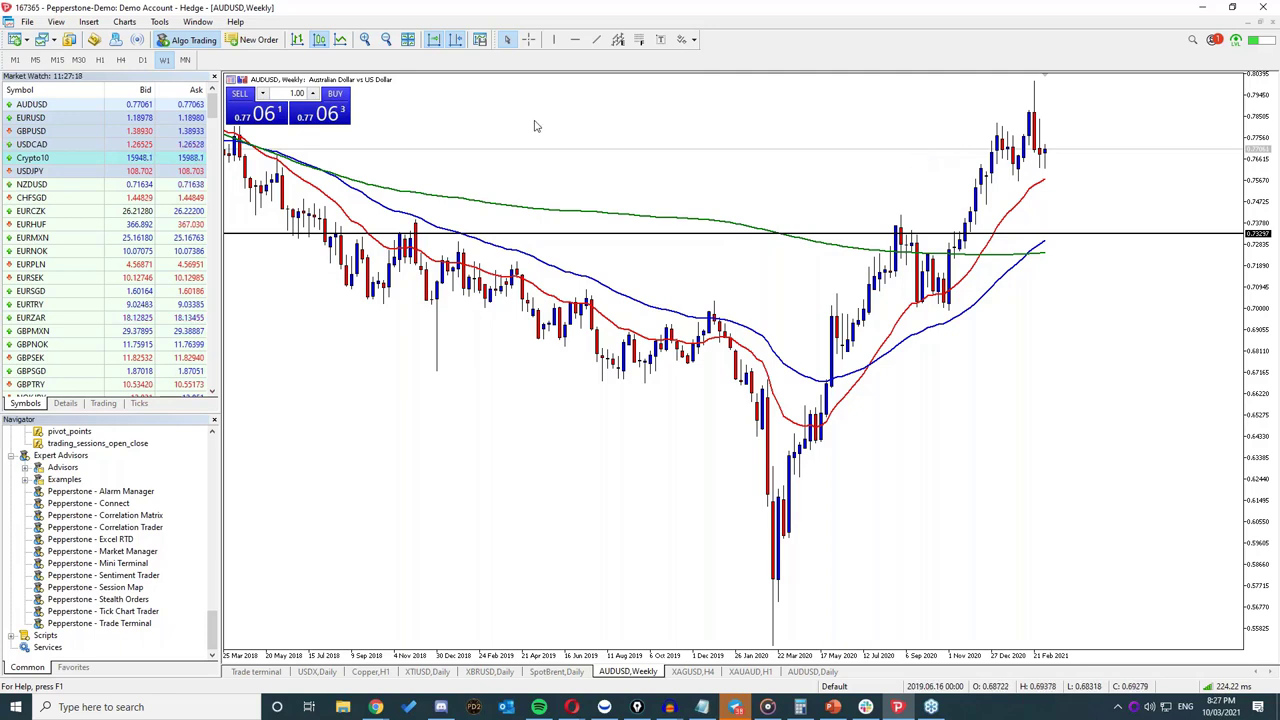
Step: Step the AUDUSD chart from H4 down to H1 candles
click(121, 60)
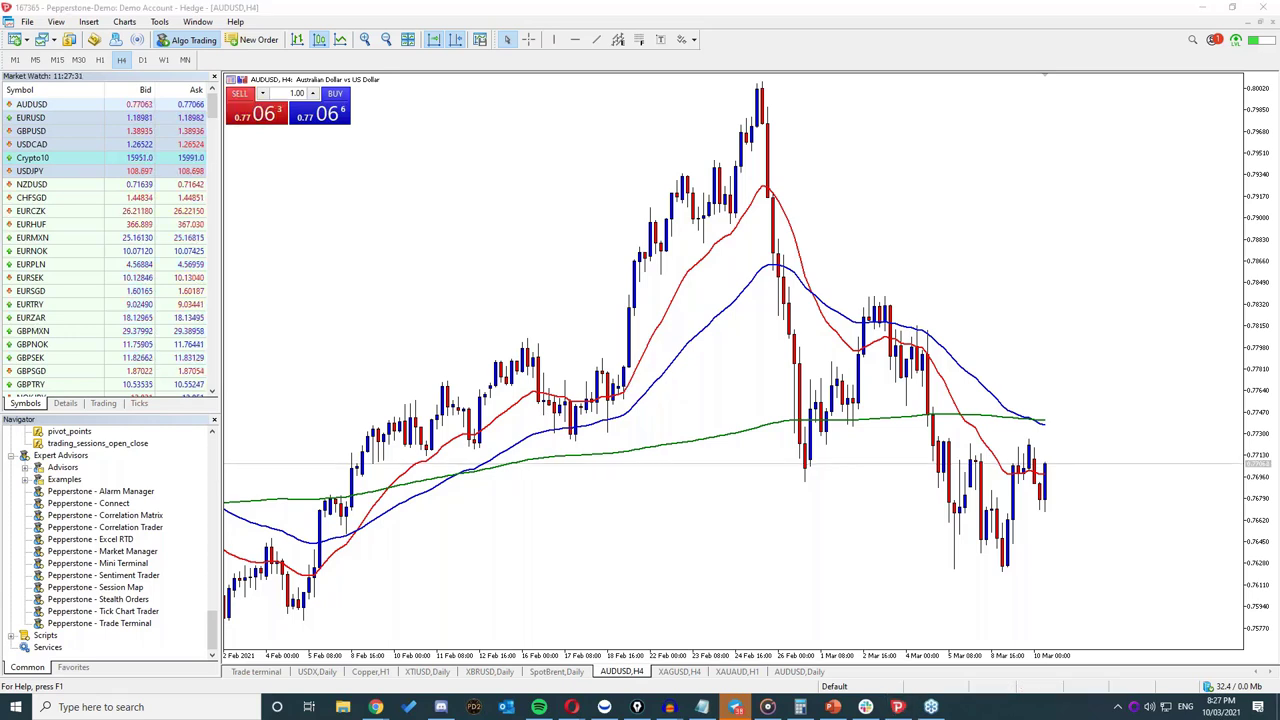
click(503, 341)
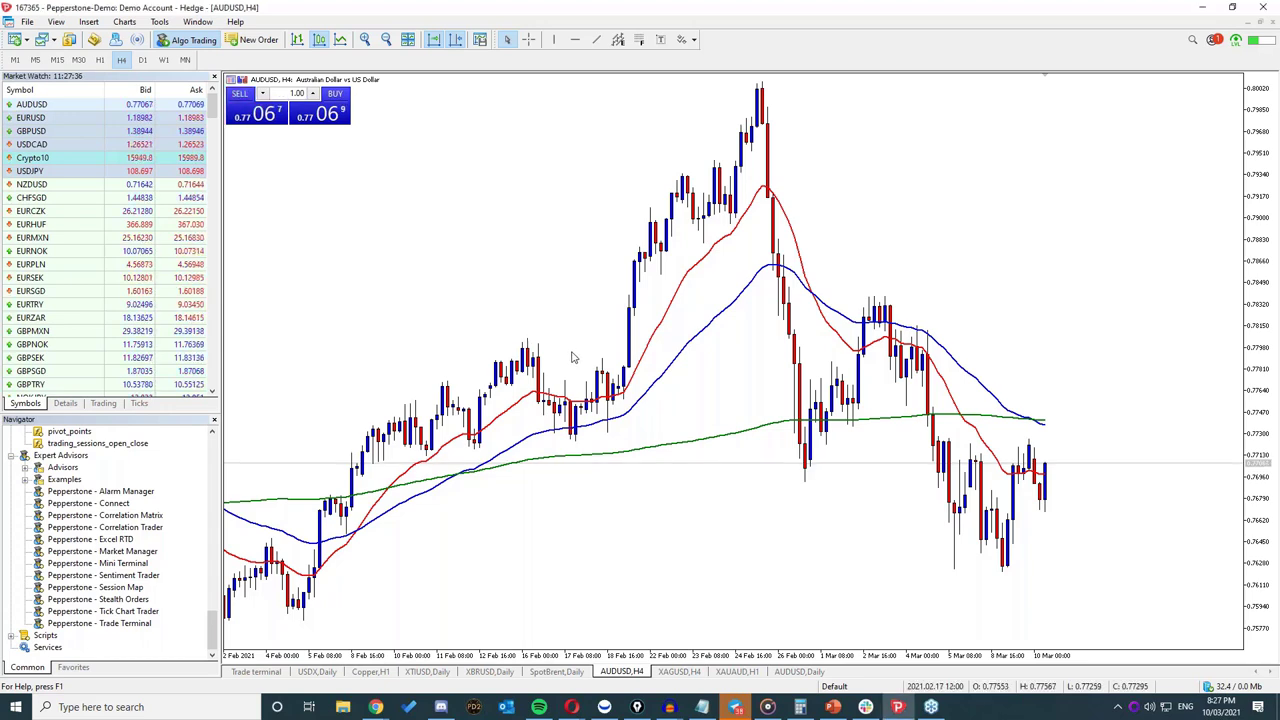
click(99, 59)
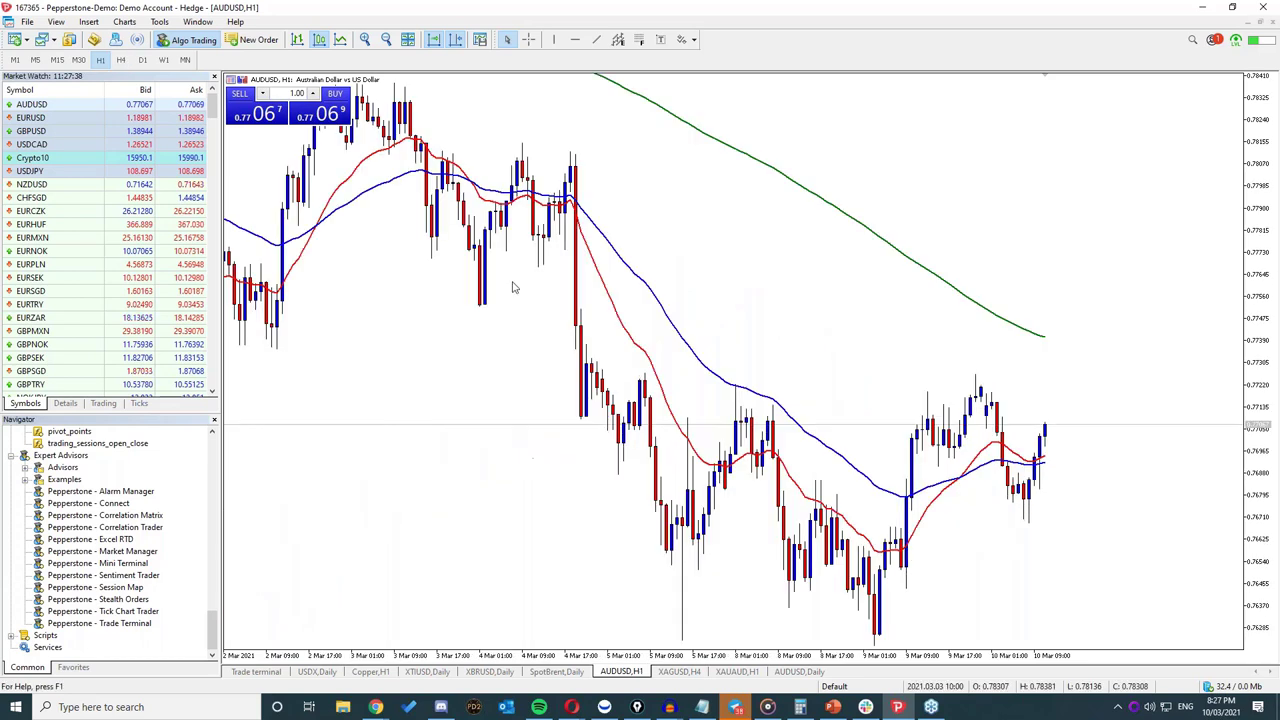
Step: Place a horizontal level near 0.7726 at the recent AUDUSD highs, then sketch and clear pink marks
click(575, 39)
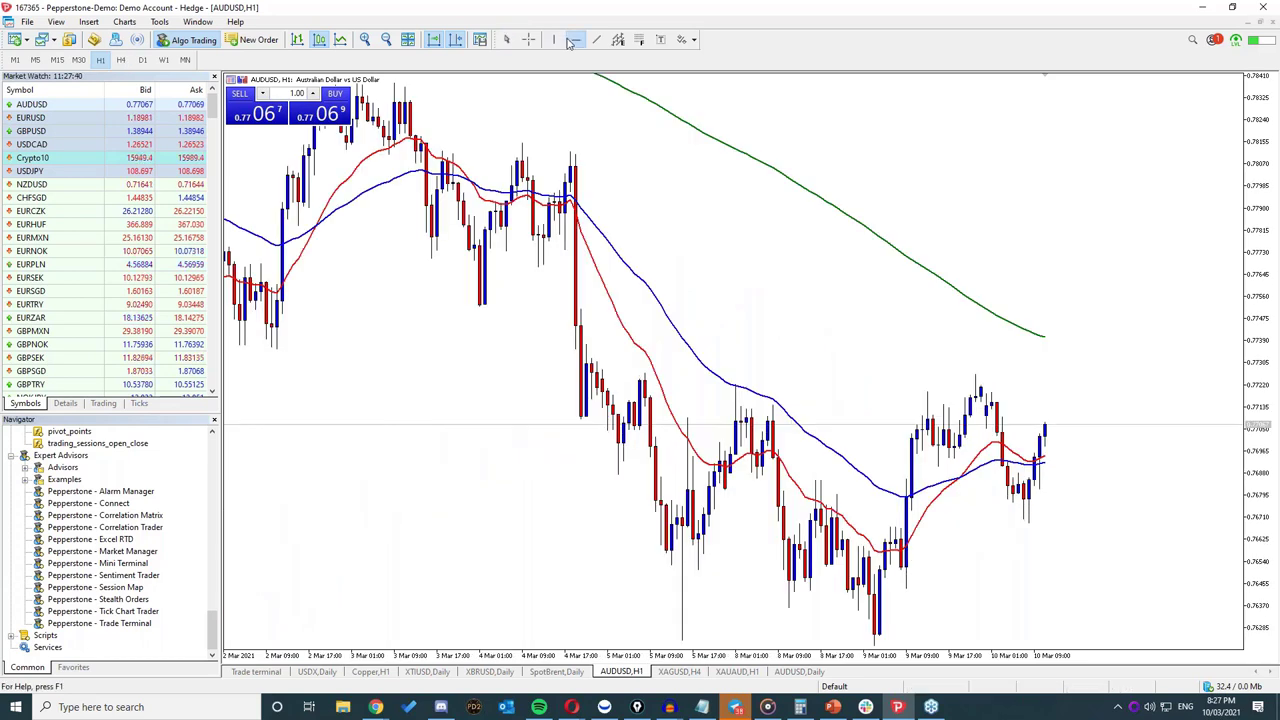
click(737, 374)
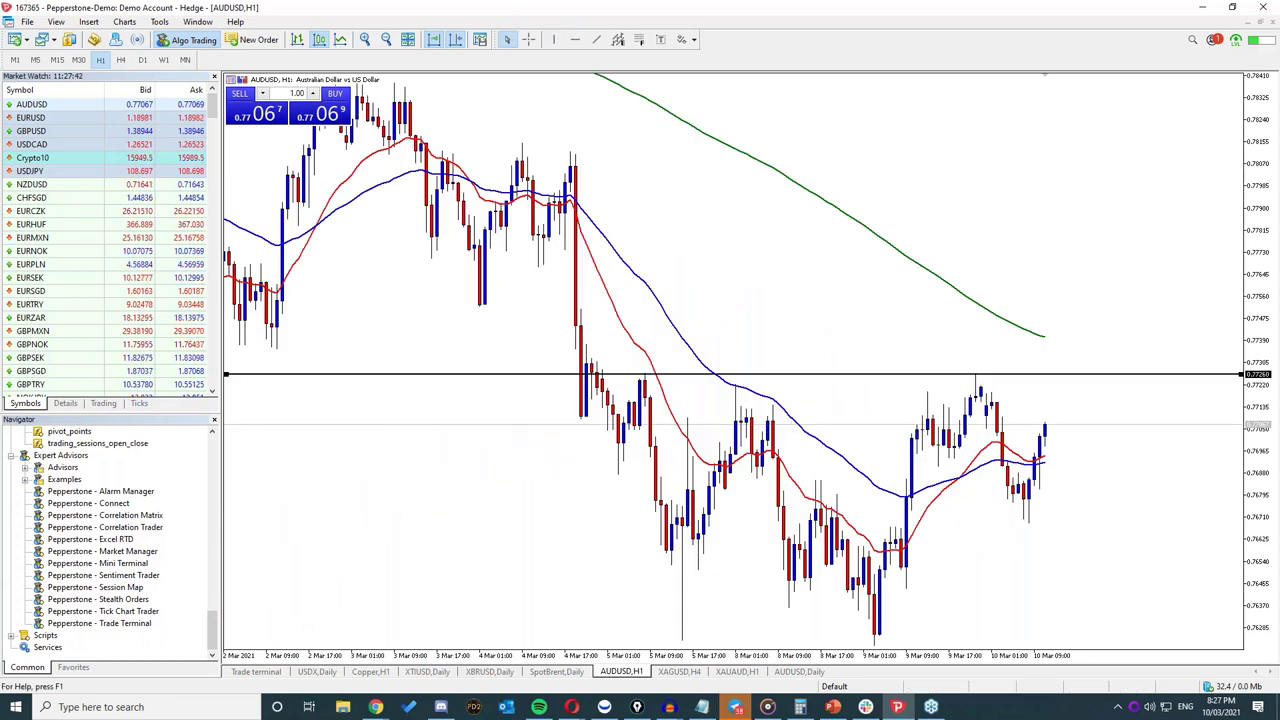
mouse_move(600, 490)
mouse_down()
mouse_move(651, 571)
mouse_move(716, 530)
mouse_up()
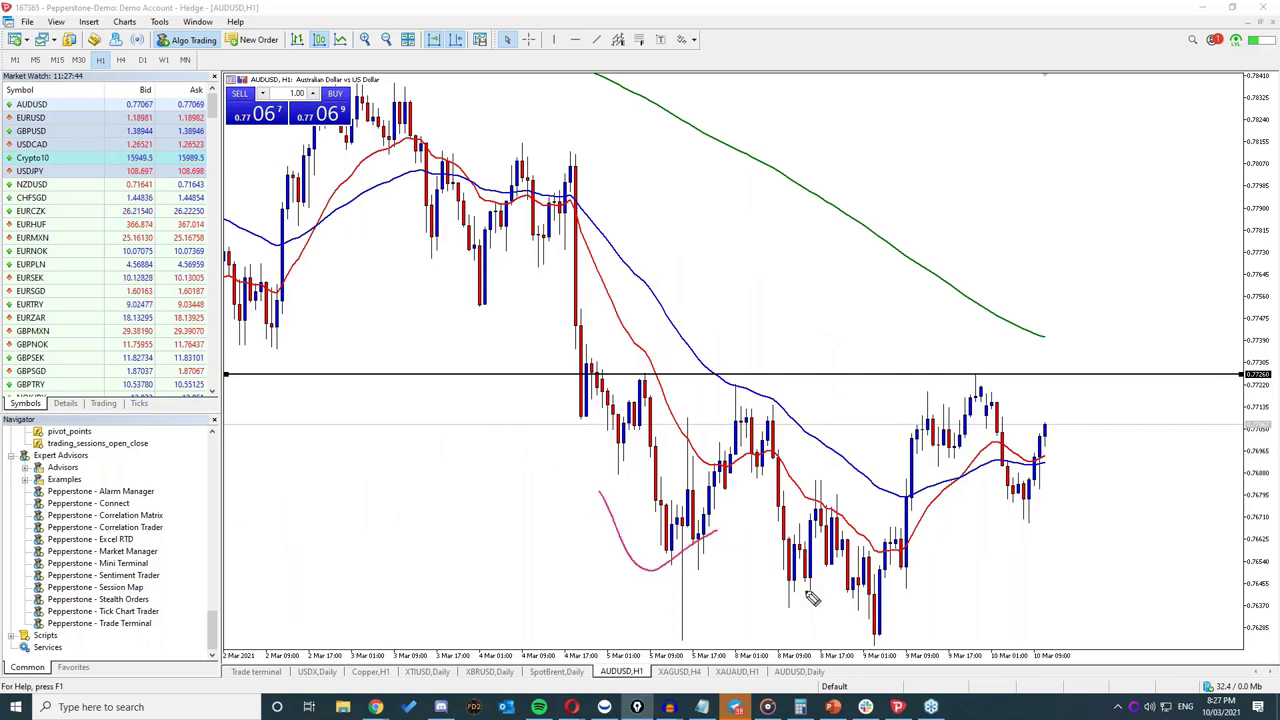
mouse_move(779, 572)
mouse_down()
mouse_move(880, 634)
mouse_move(940, 600)
mouse_up()
mouse_move(972, 497)
mouse_down()
mouse_move(1057, 537)
mouse_move(1096, 480)
mouse_up()
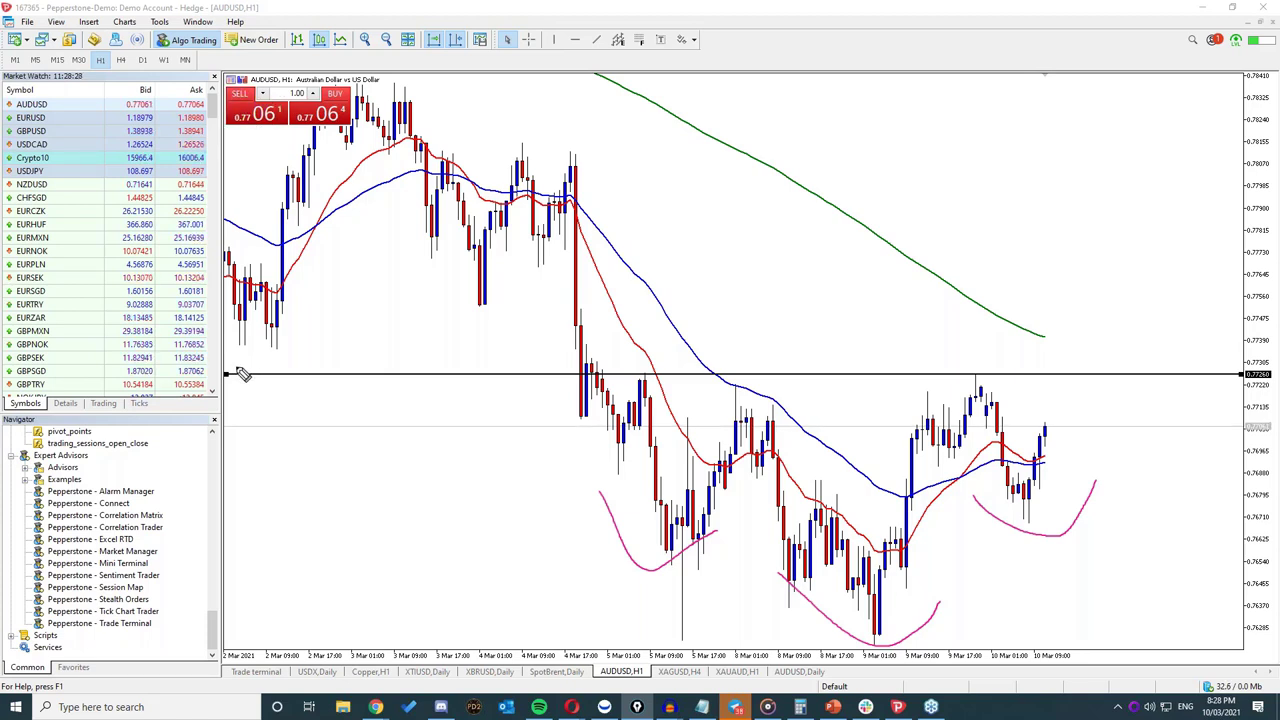
drag(1045, 308, 955, 316)
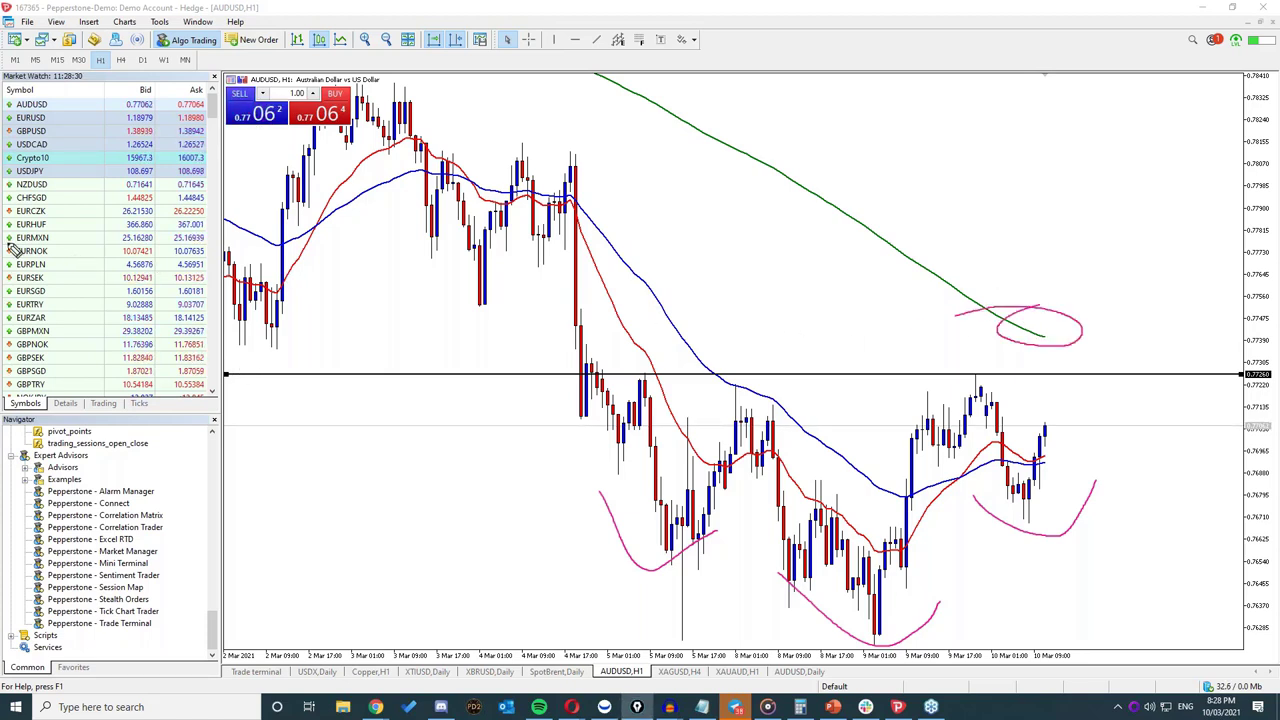
key(Escape)
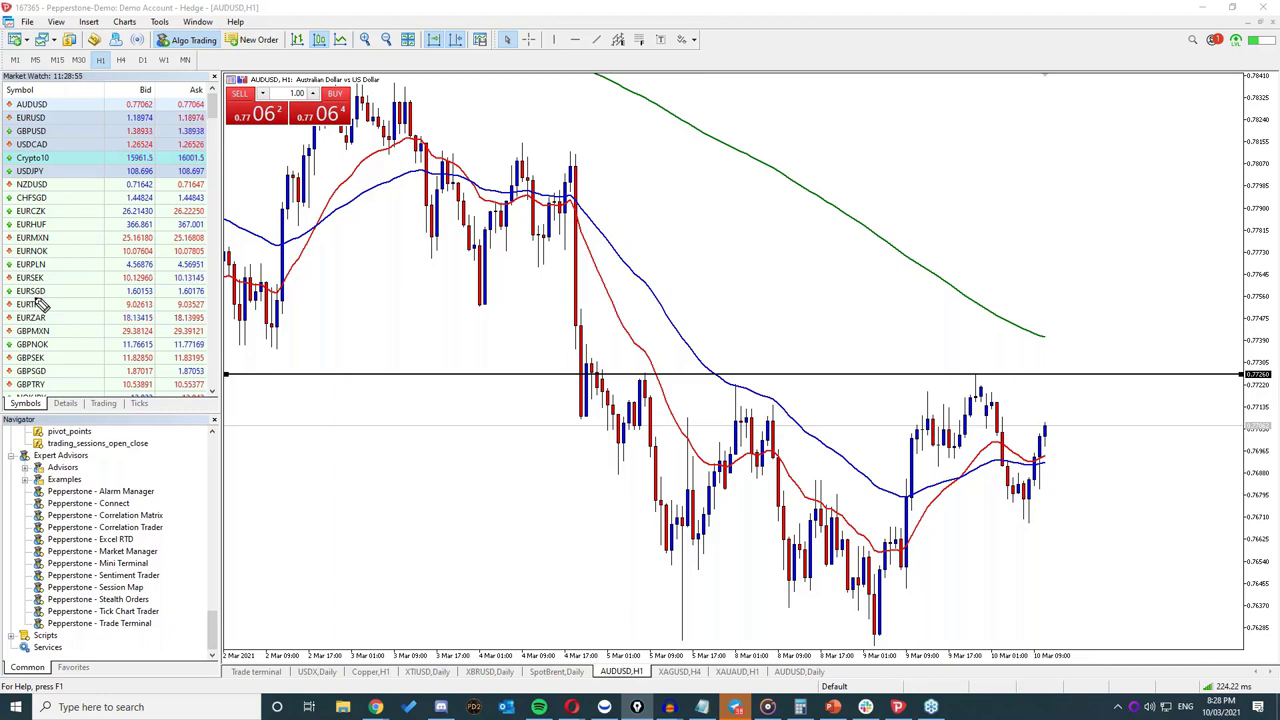
Step: Draw a cyan freehand box around the 2–4 March price consolidation
drag(38, 304, 937, 208)
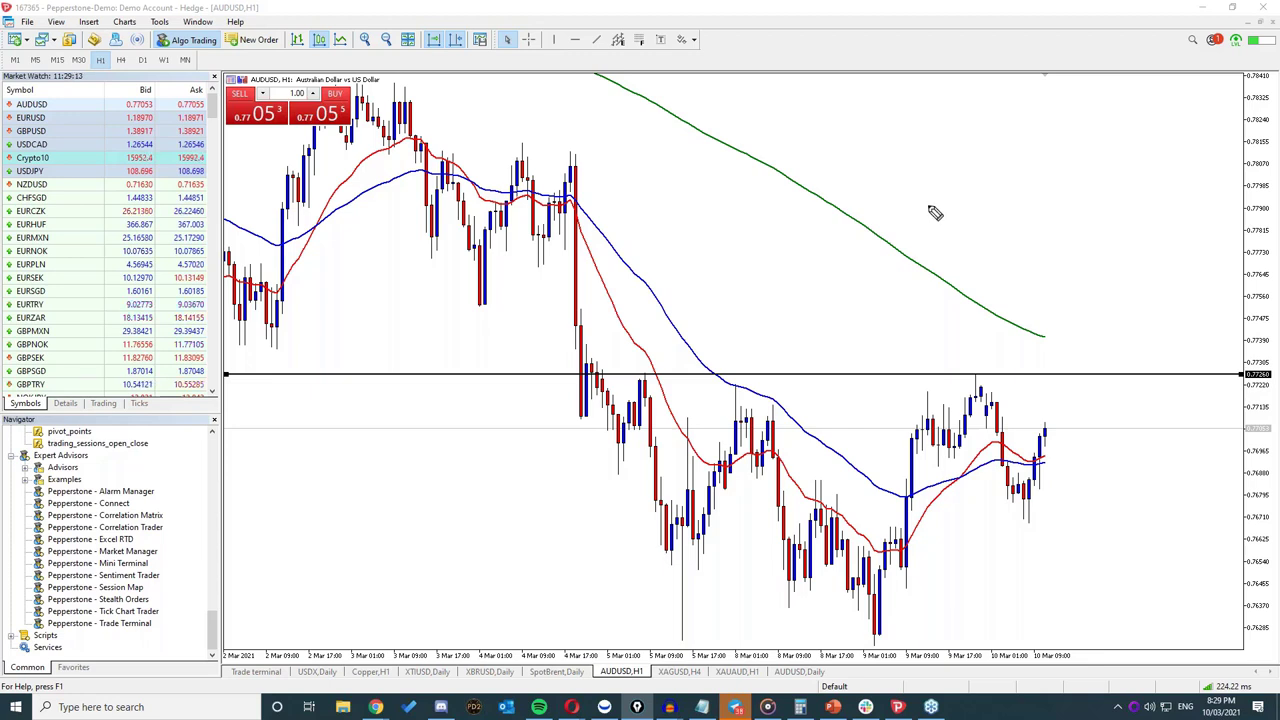
mouse_move(934, 210)
mouse_down()
mouse_move(505, 188)
mouse_move(590, 306)
mouse_move(654, 254)
mouse_move(533, 102)
mouse_move(448, 104)
mouse_up()
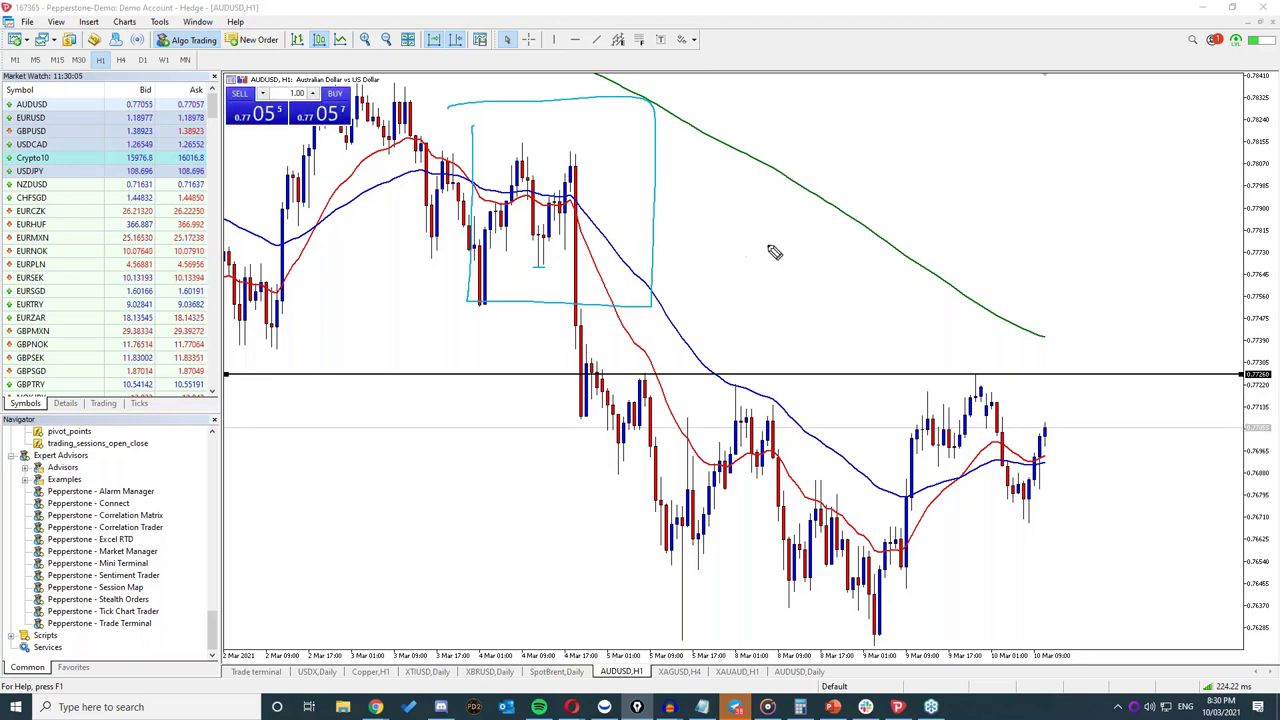
Step: Sketch a cyan candle diagram above a horizontal line, then a stroke down to the latest candles
drag(758, 242, 1115, 239)
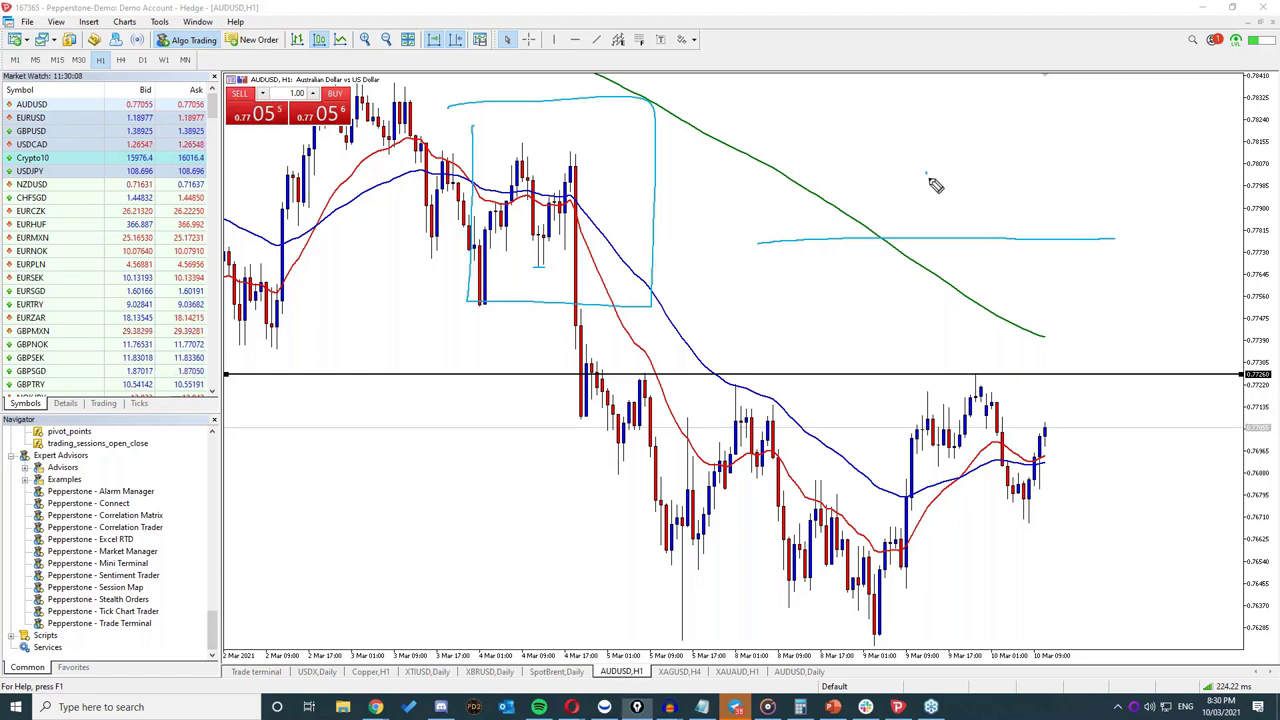
mouse_move(928, 178)
mouse_down()
mouse_move(937, 240)
mouse_move(935, 170)
mouse_move(923, 181)
mouse_move(947, 183)
mouse_move(921, 181)
mouse_move(922, 157)
mouse_move(957, 173)
mouse_move(986, 234)
mouse_move(972, 180)
mouse_up()
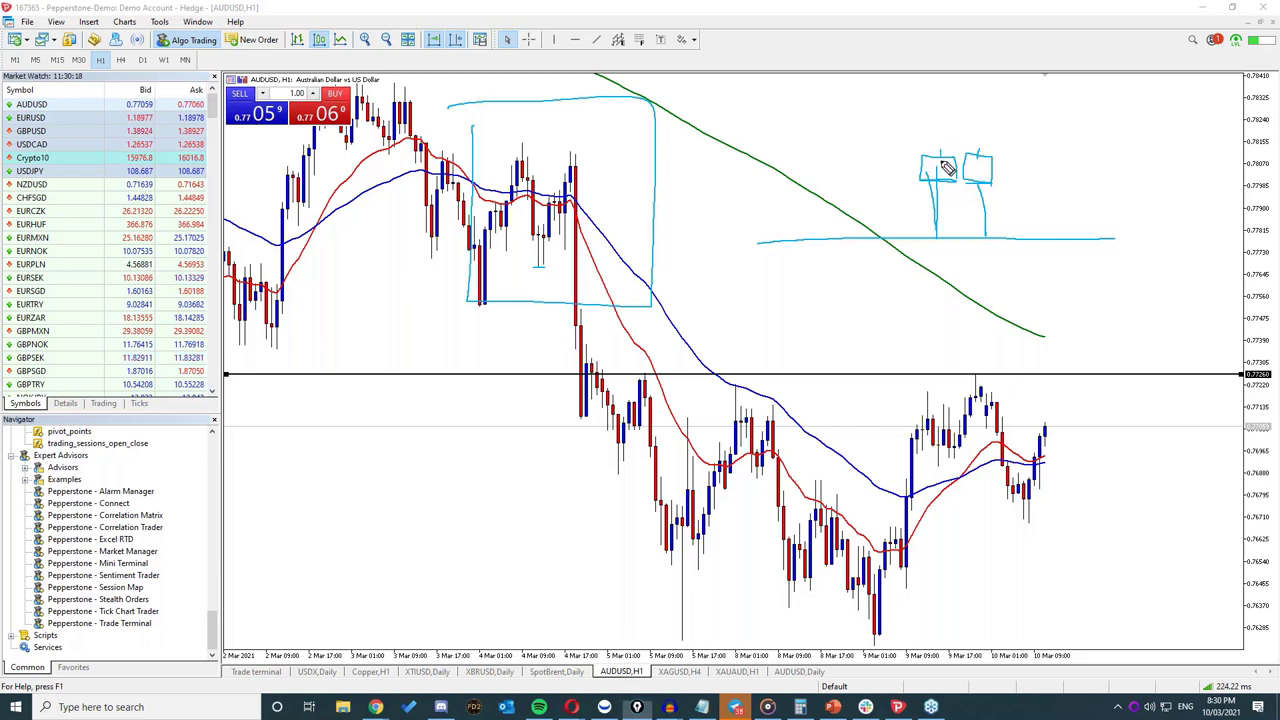
drag(925, 133, 1135, 130)
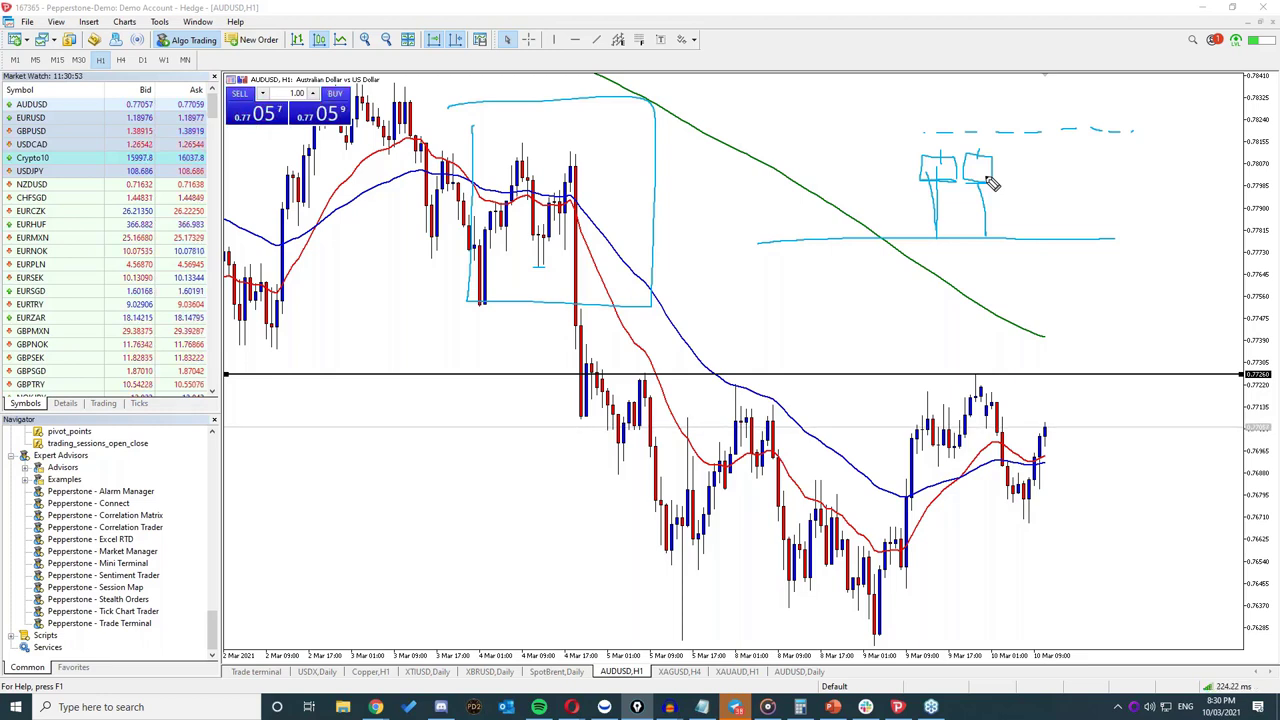
drag(988, 165, 1004, 173)
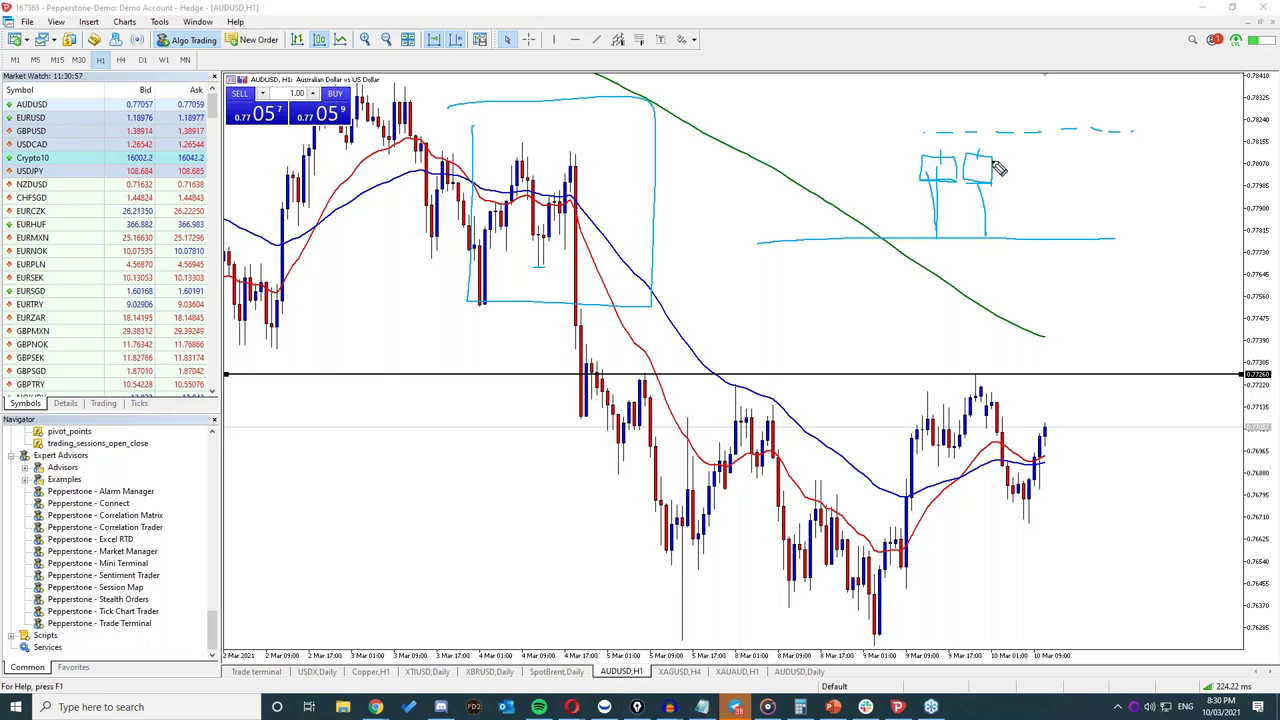
drag(1008, 133, 1003, 128)
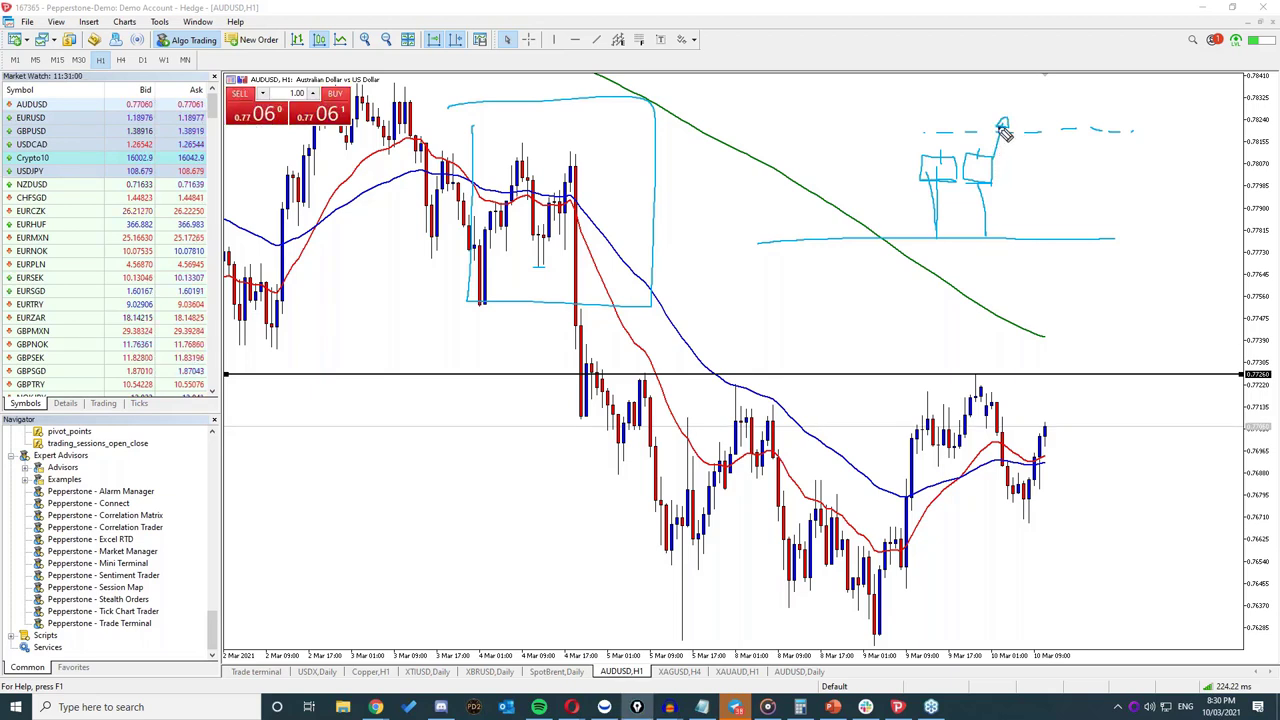
drag(1006, 122, 1003, 111)
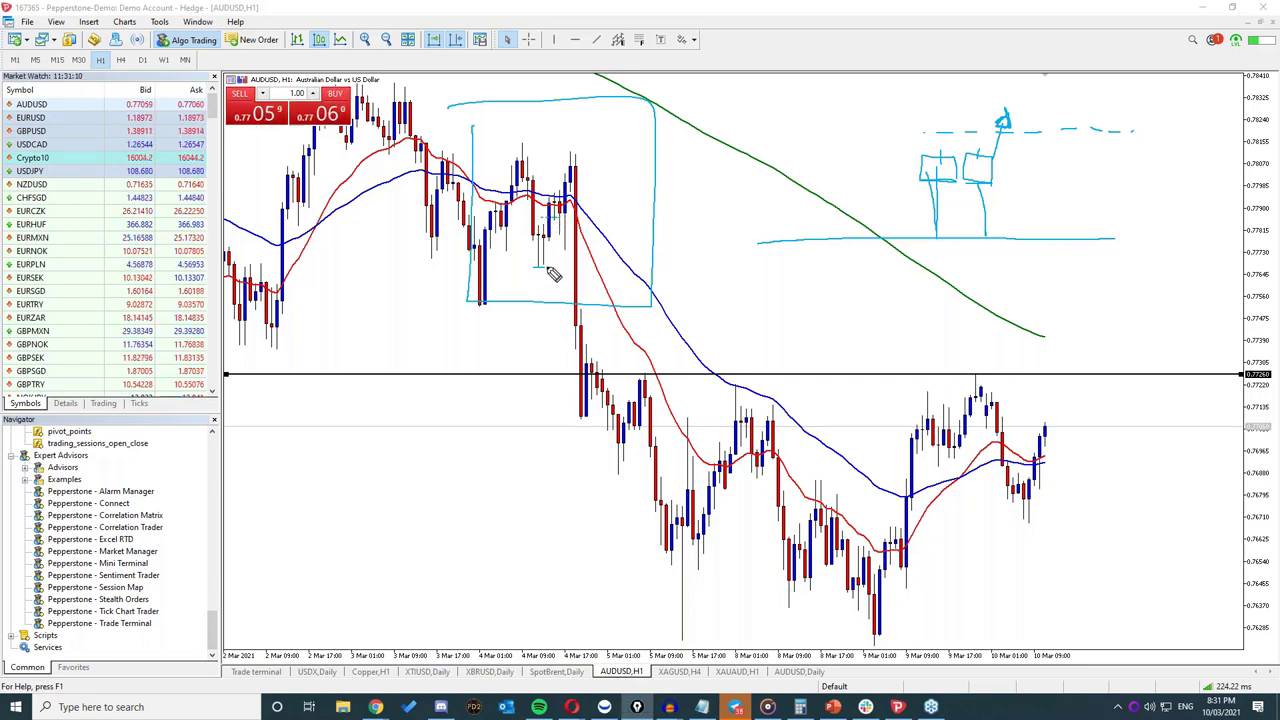
drag(535, 269, 559, 270)
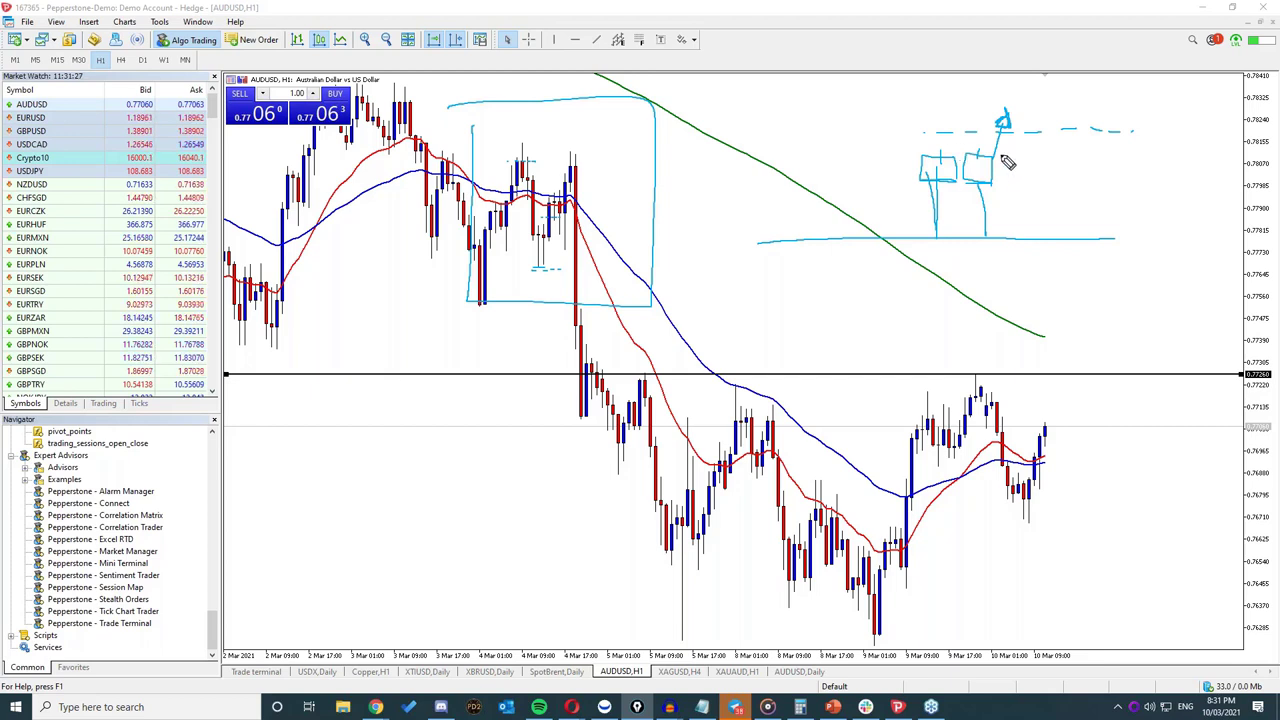
drag(1001, 156, 1054, 474)
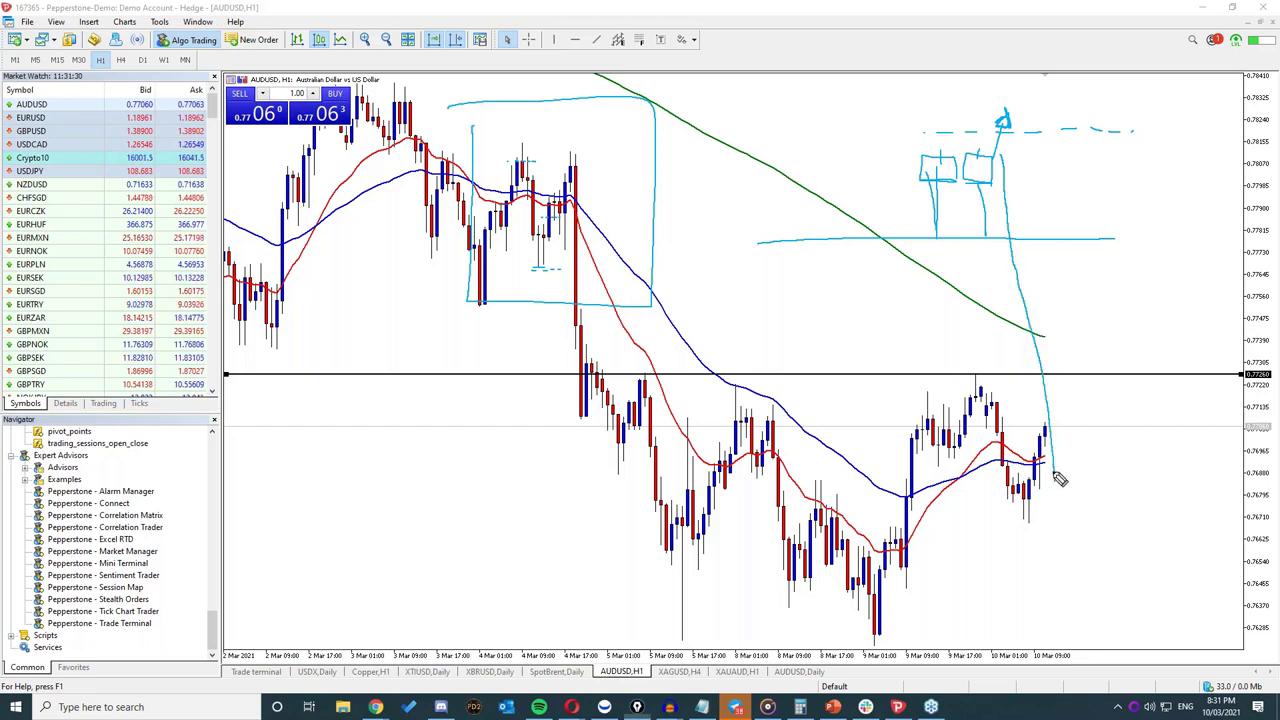
Step: Undo the long blue stroke and add an arc and short marks near the boxed candles
key(ctrl+z)
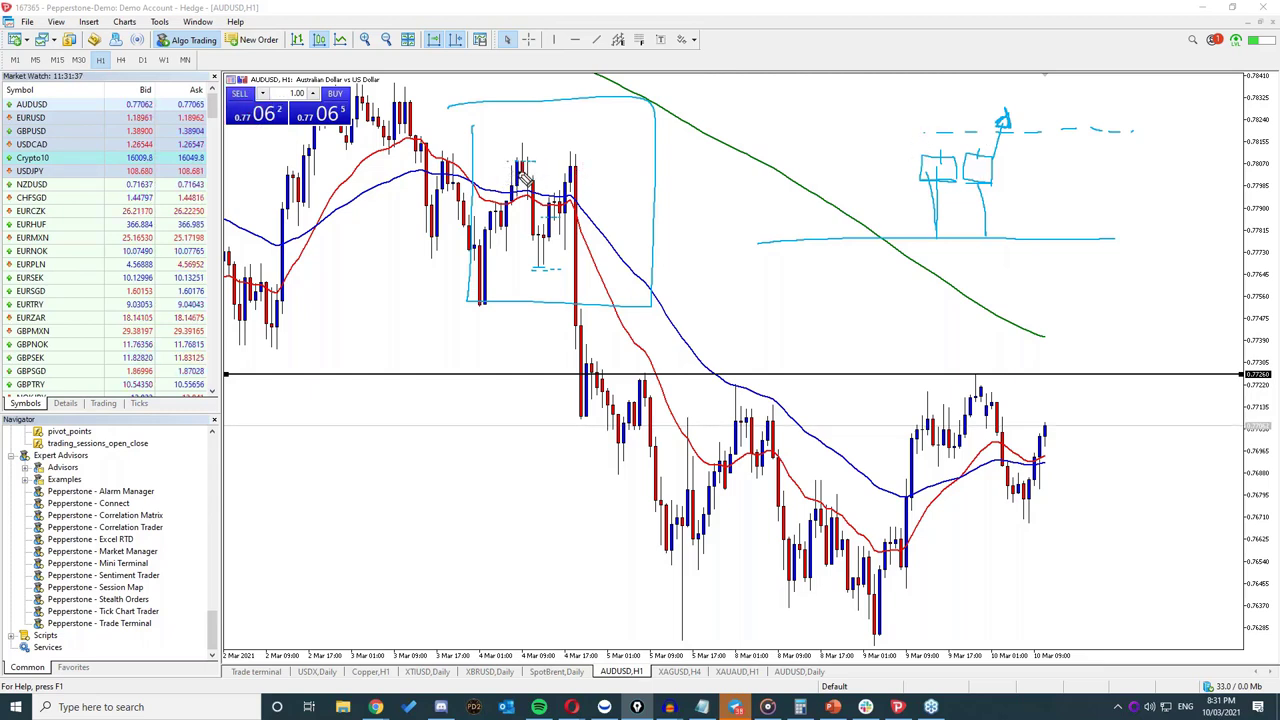
drag(508, 108, 528, 147)
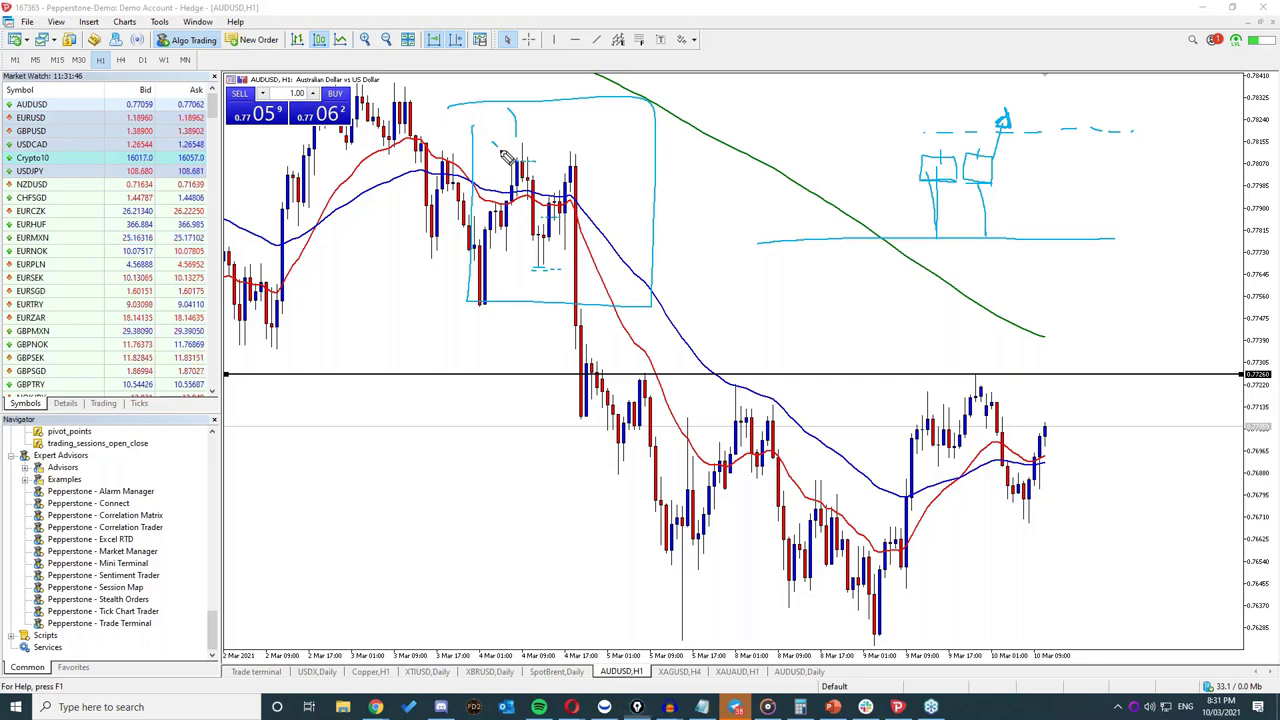
drag(505, 158, 524, 168)
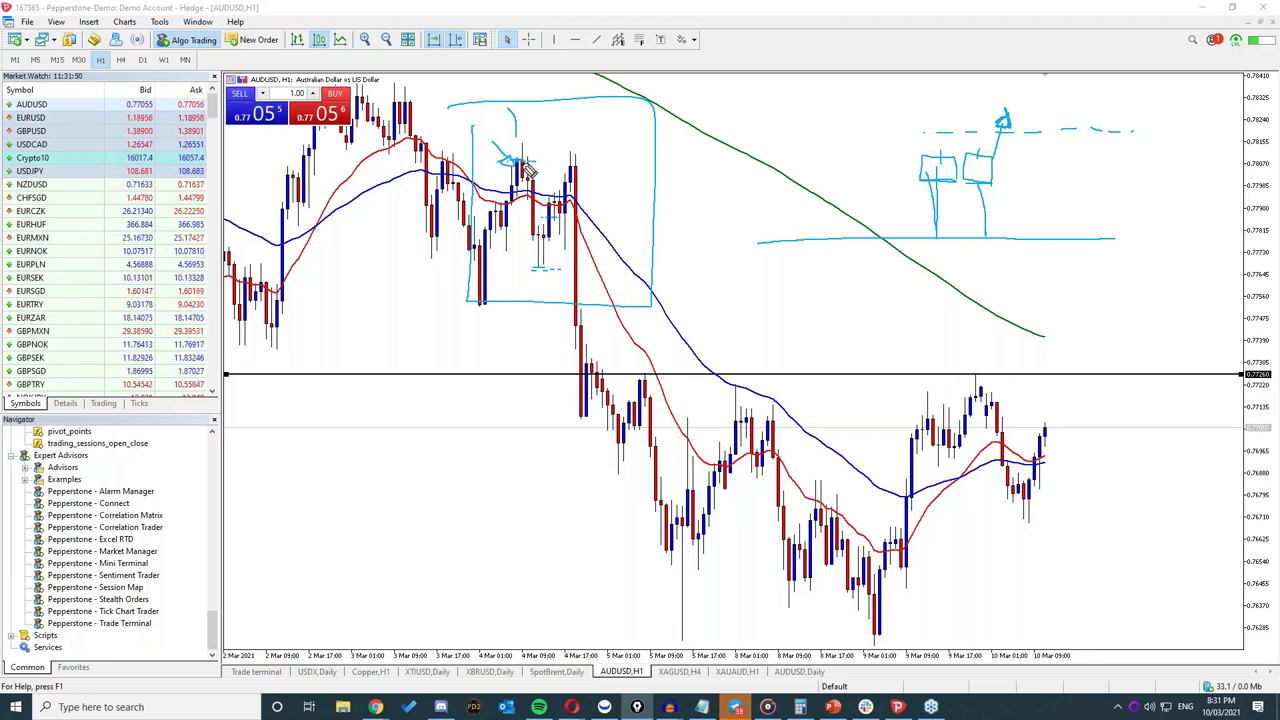
drag(533, 162, 579, 160)
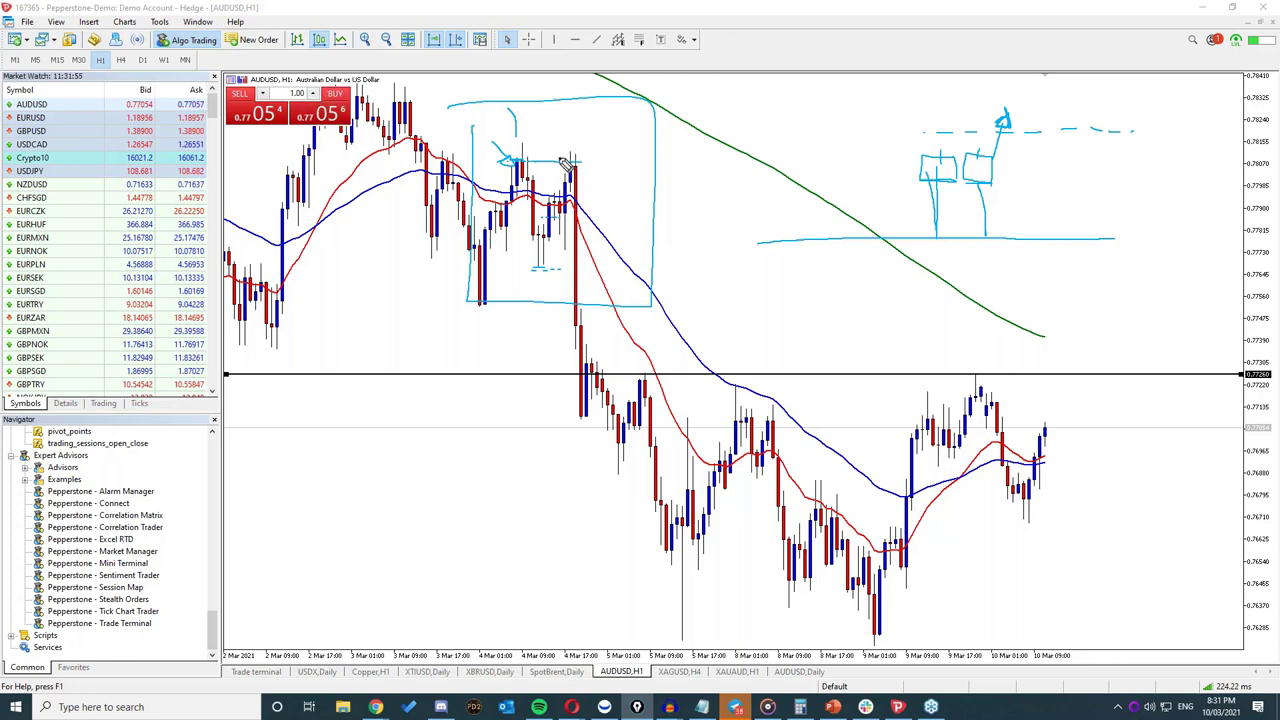
Step: Add a small ratio mark right of the box, then erase all blue annotations
drag(620, 176, 637, 188)
click(628, 177)
click(628, 184)
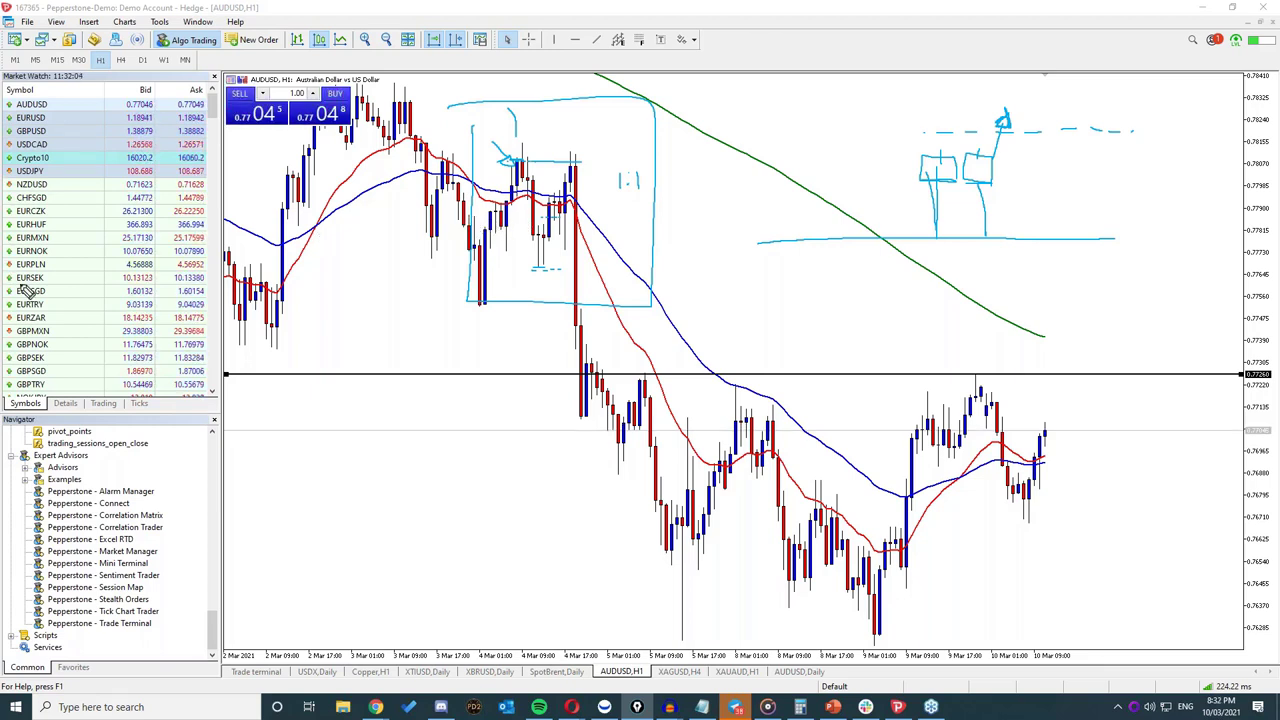
key(Escape)
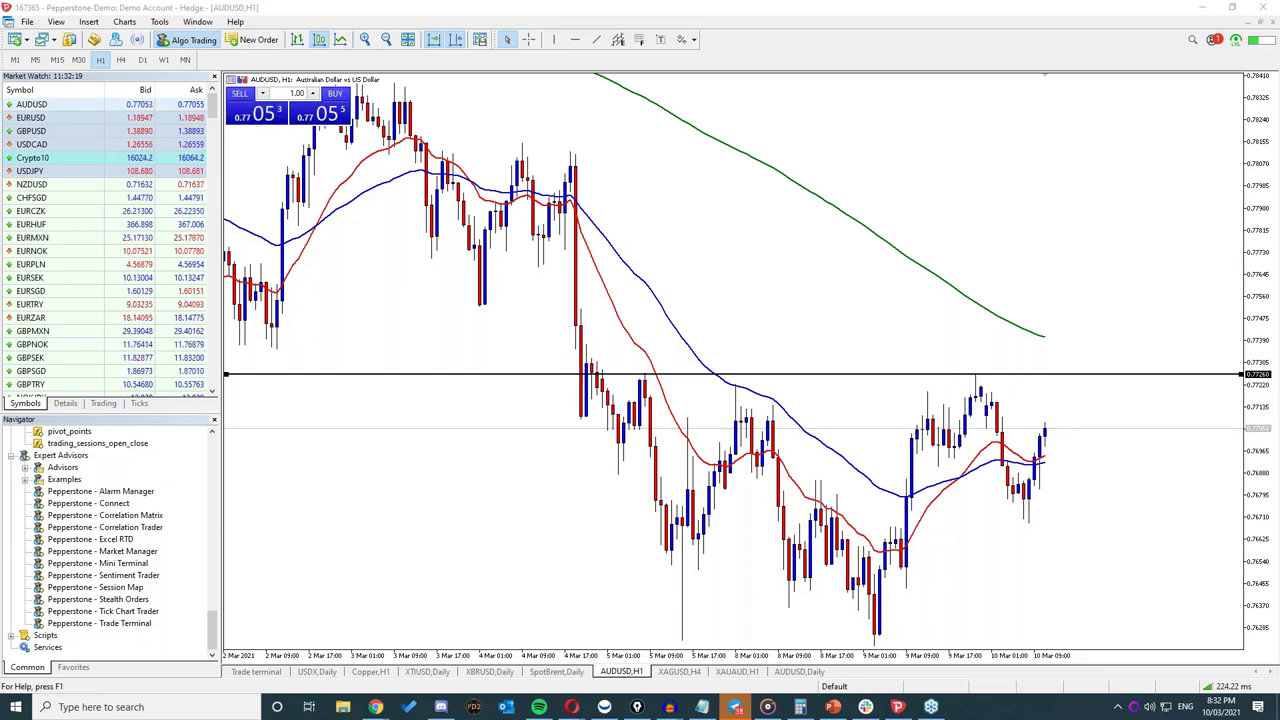
Step: Show silver XAGUSD on D1 and drag the lower horizontal level down to about 22.20
click(676, 672)
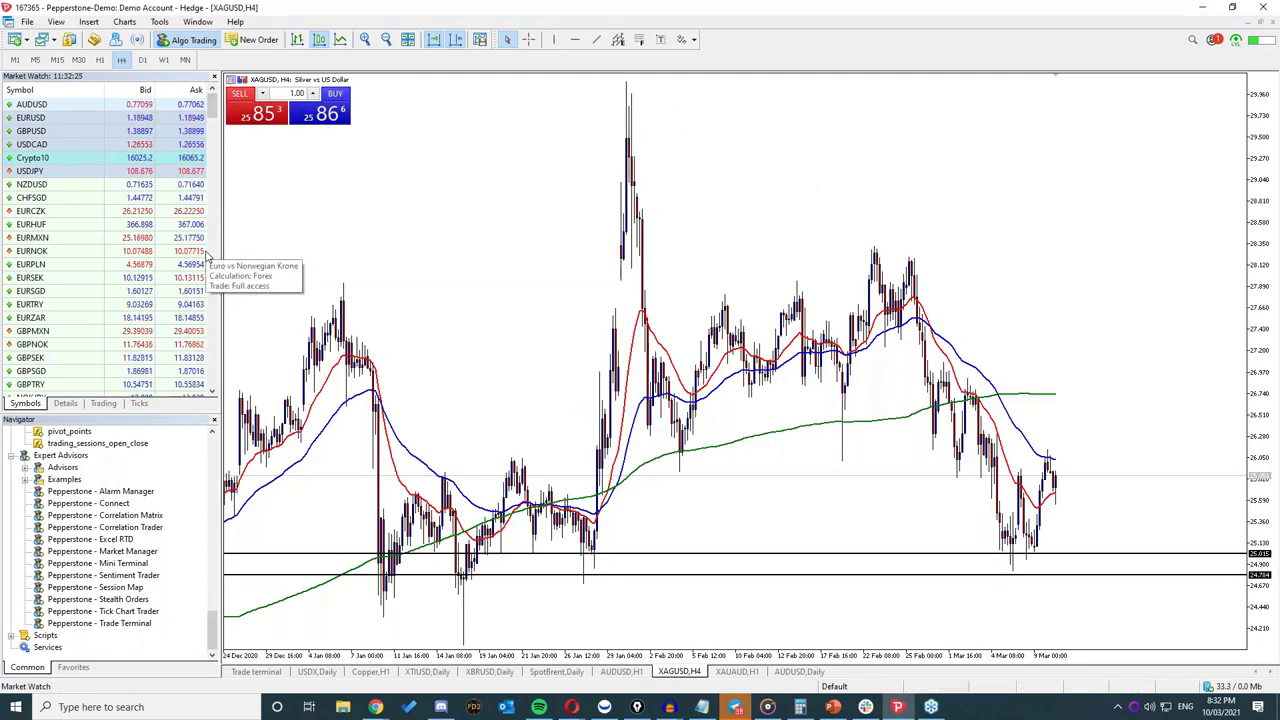
click(143, 60)
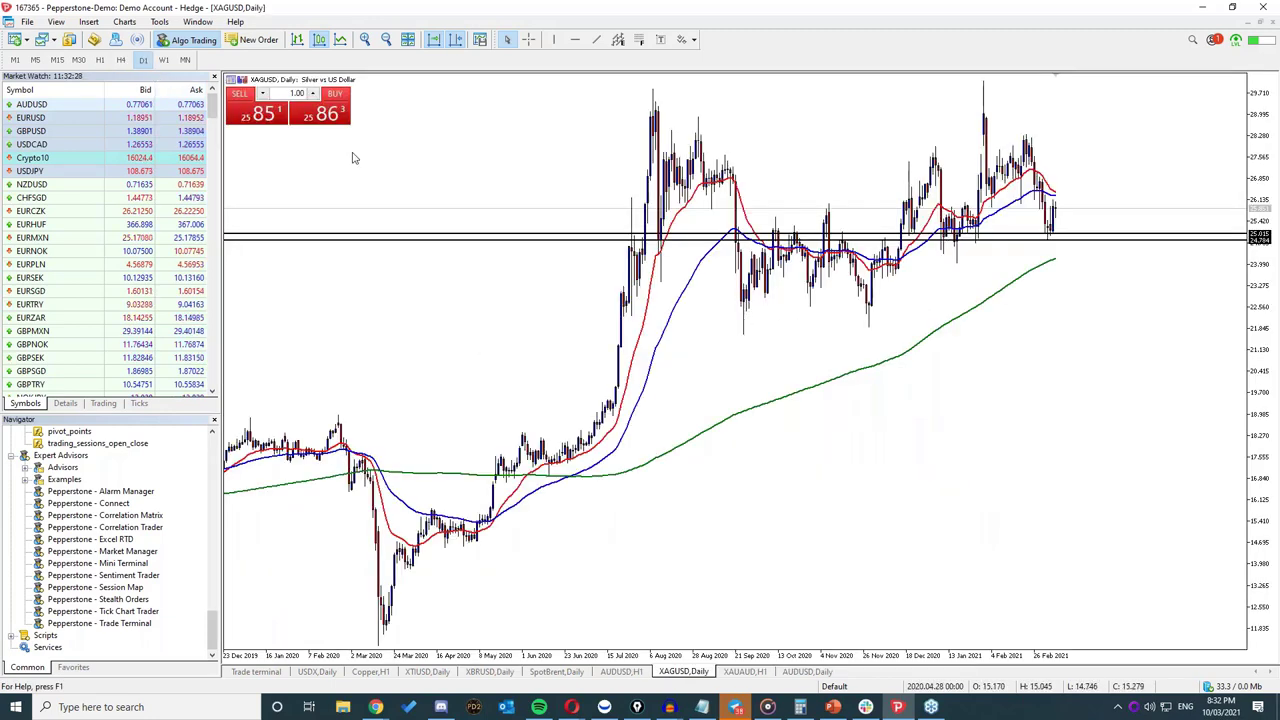
drag(1062, 240, 1057, 326)
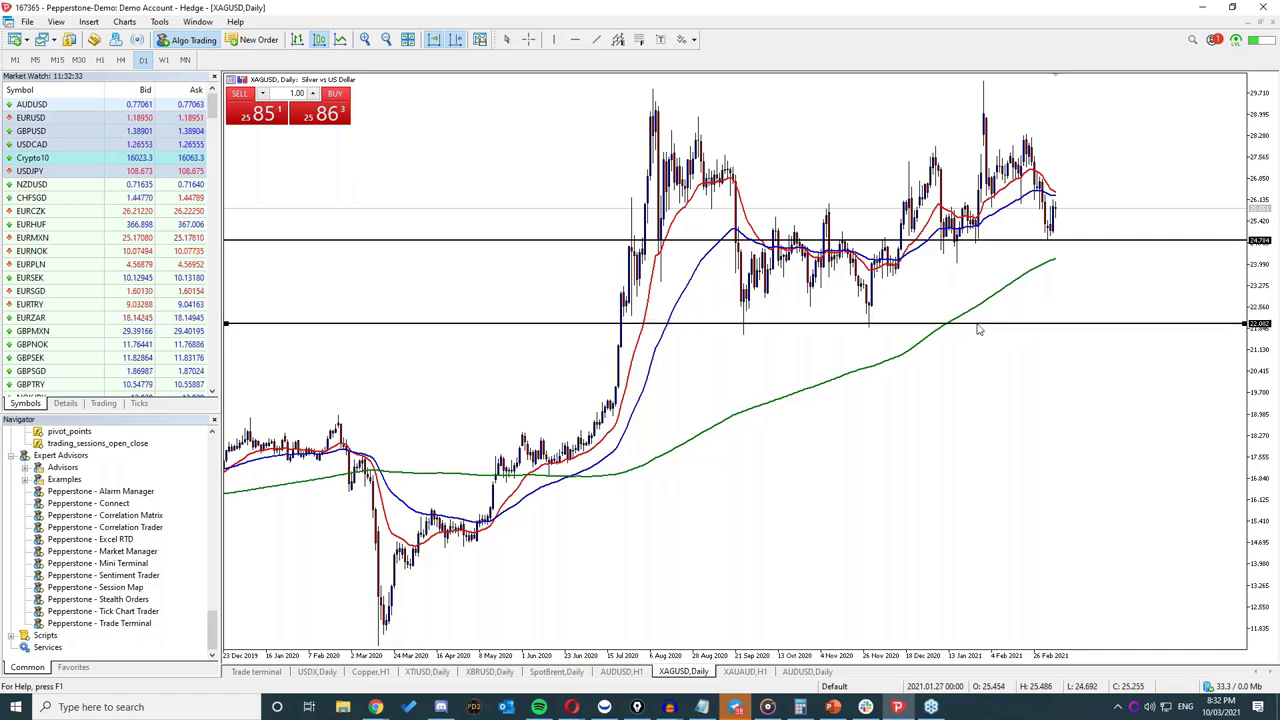
Step: Draw a trendline from the November 2020 low up through the early-2021 lows, nudging its upper end
click(596, 39)
click(868, 310)
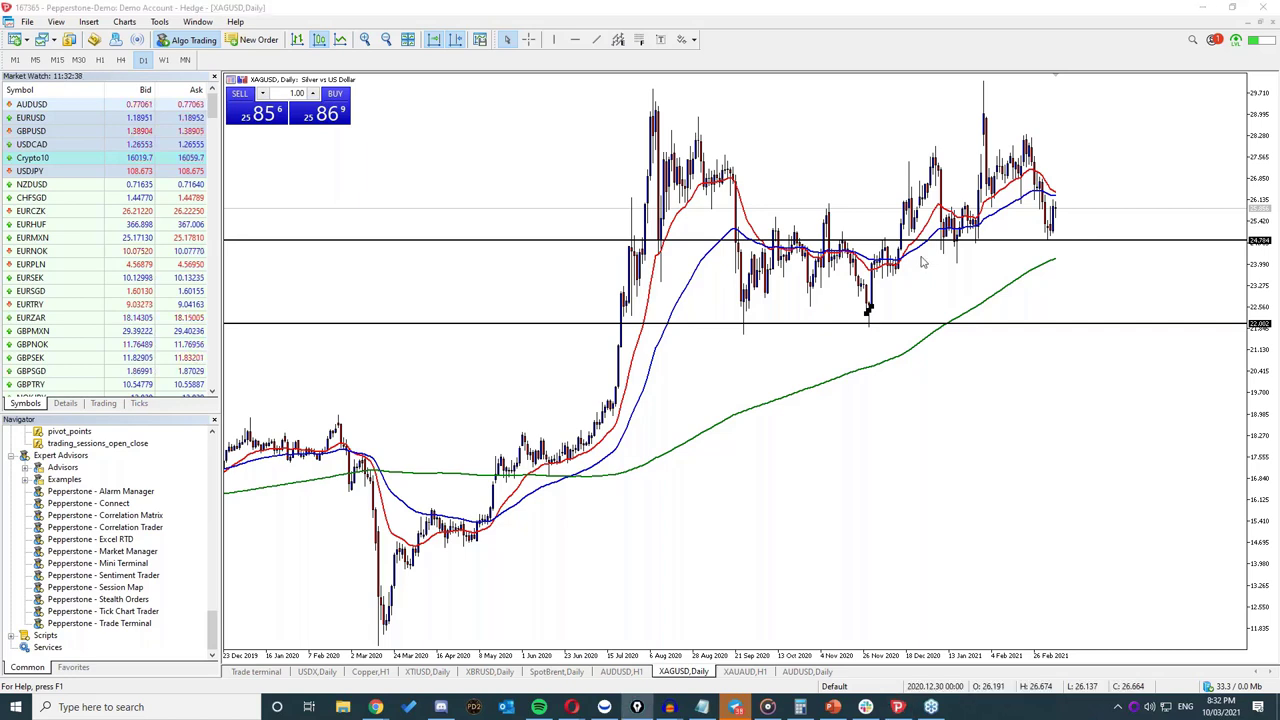
drag(868, 312, 1111, 164)
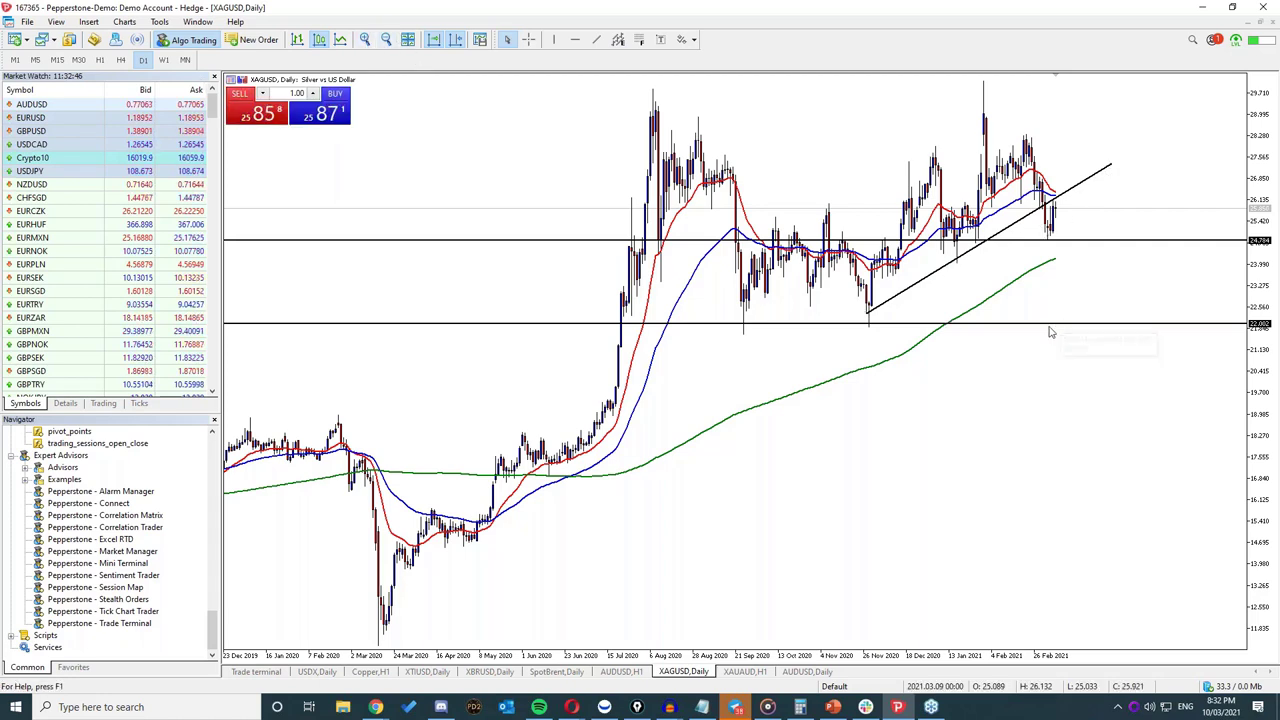
double_click(1111, 165)
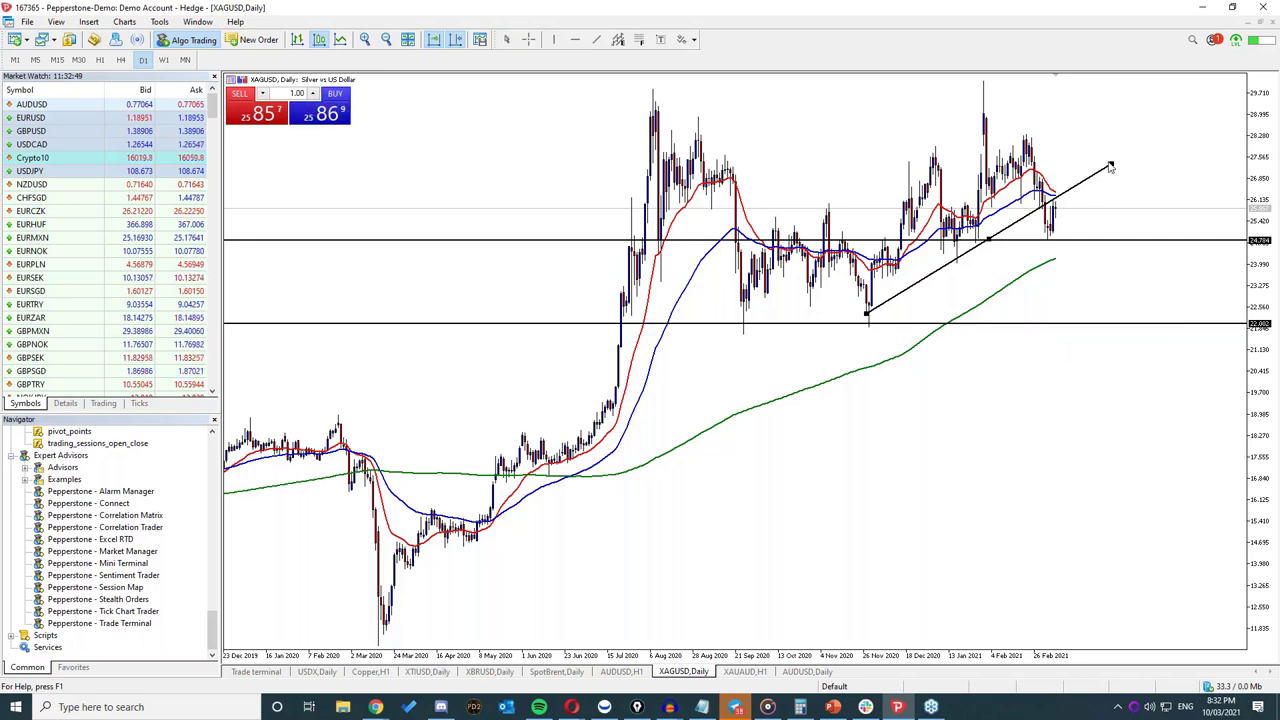
drag(1111, 165, 1107, 162)
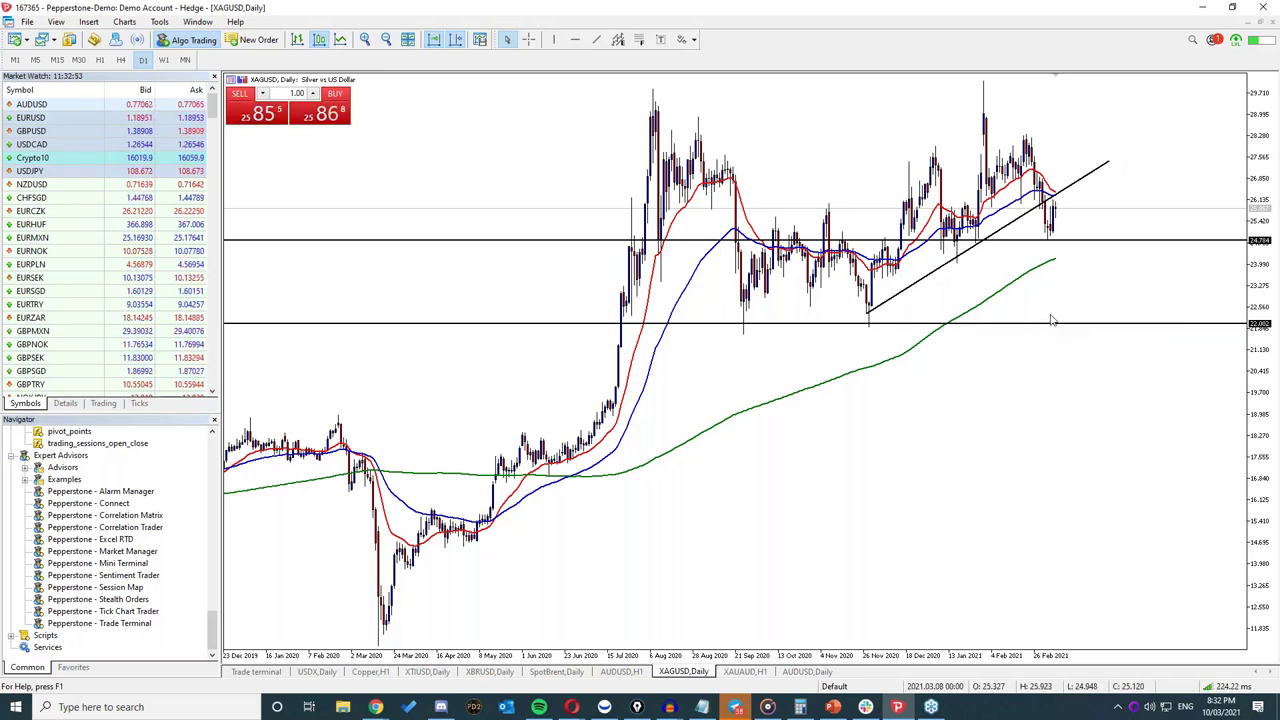
Step: Zoom in on the daily candles, arrow the trendline touches and latest candles, then clear them
click(364, 39)
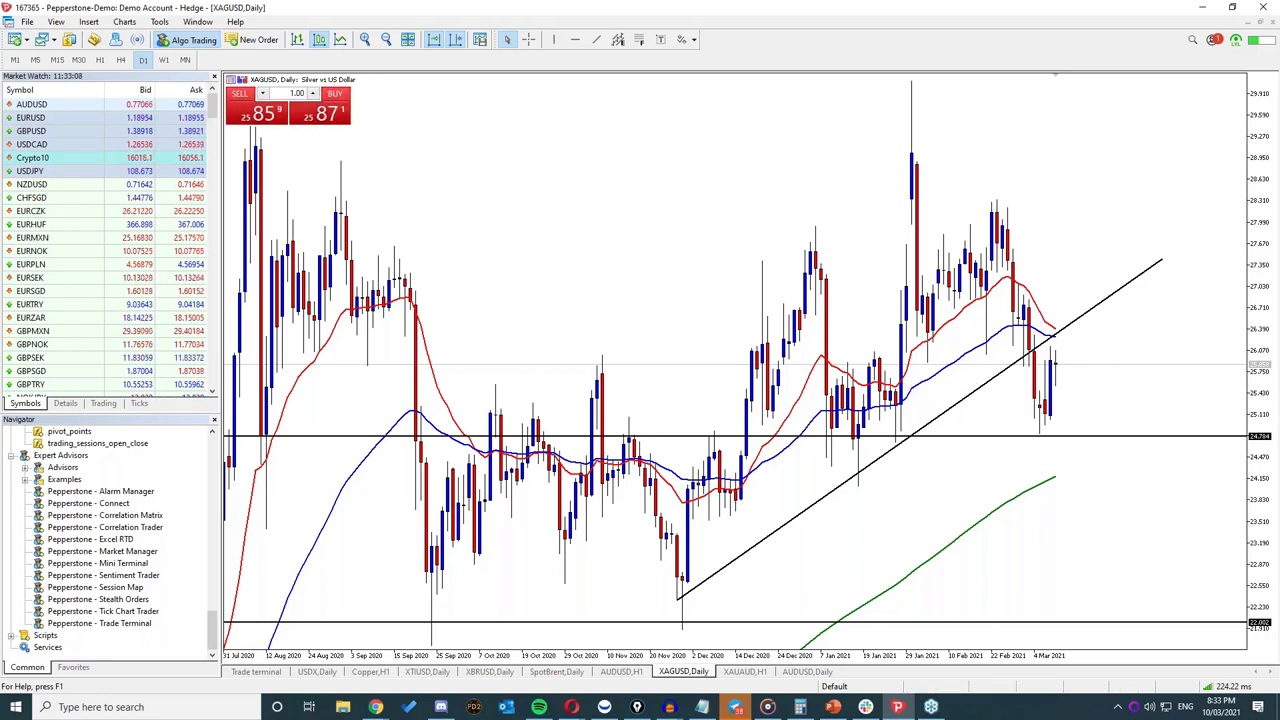
drag(930, 635, 705, 585)
drag(1010, 560, 858, 470)
drag(1003, 490, 907, 452)
drag(1126, 484, 1026, 366)
drag(1026, 366, 1058, 374)
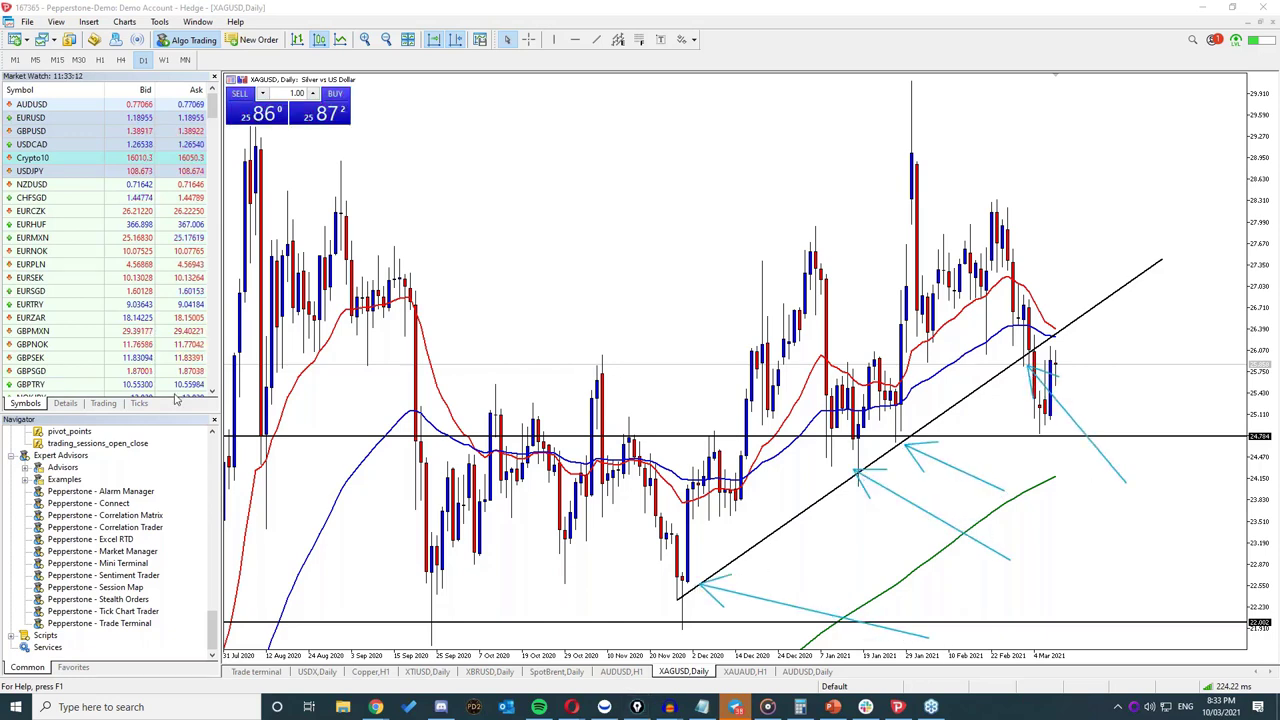
key(Escape)
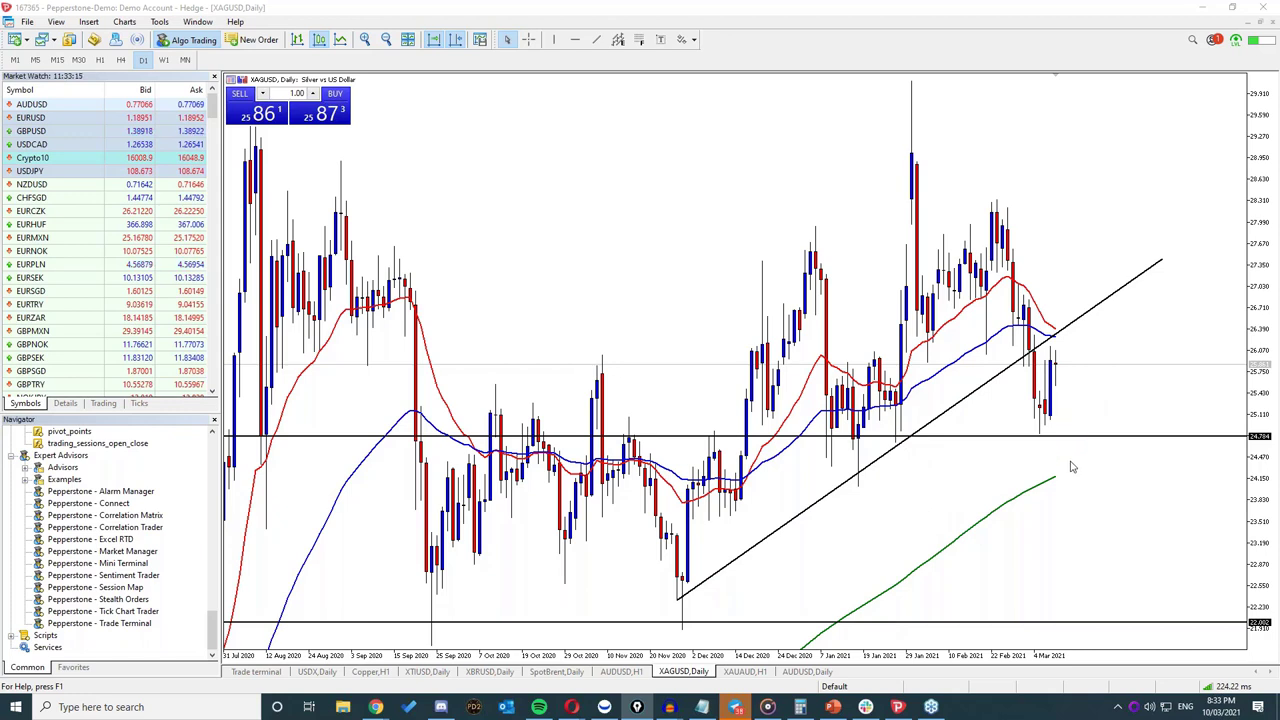
Step: Arrow the touches of the horizontal support line, then clear the arrows
mouse_move(920, 535)
mouse_down()
mouse_move(1045, 440)
mouse_move(1040, 462)
mouse_up()
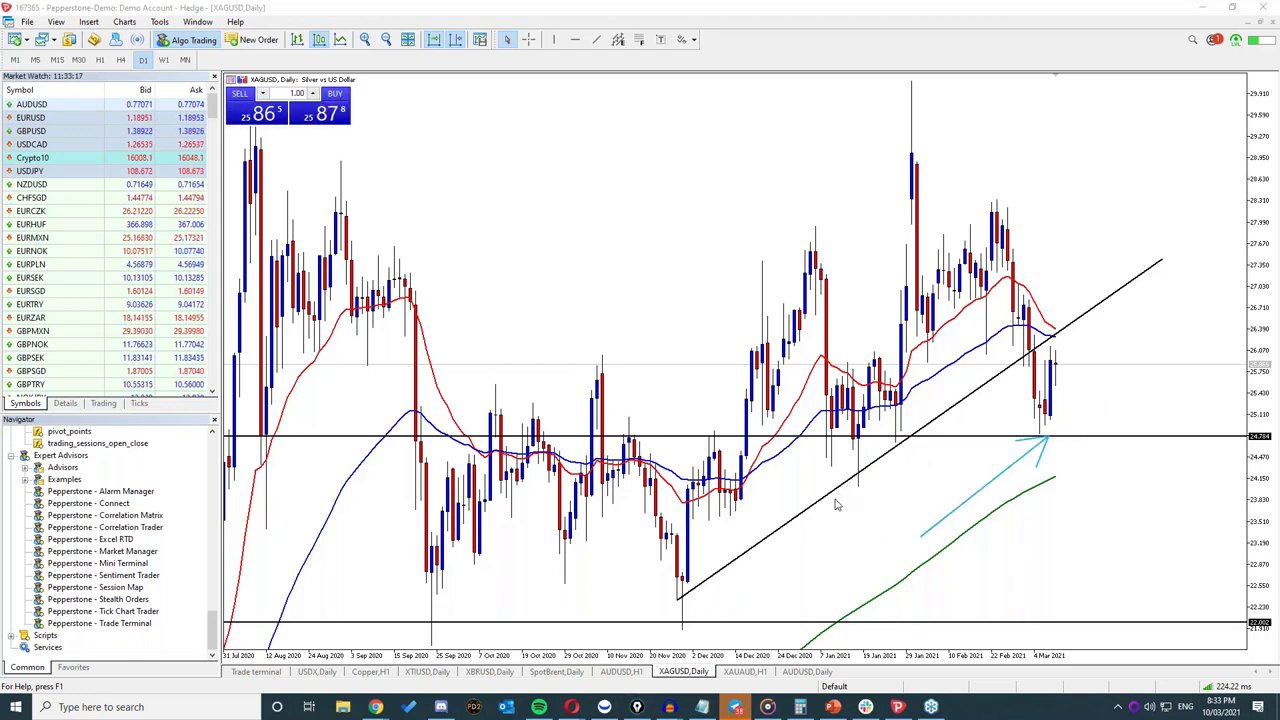
mouse_move(835, 500)
mouse_down()
mouse_move(897, 445)
mouse_move(890, 462)
mouse_up()
drag(780, 490, 858, 440)
mouse_move(780, 490)
mouse_down()
mouse_move(808, 440)
mouse_move(816, 452)
mouse_up()
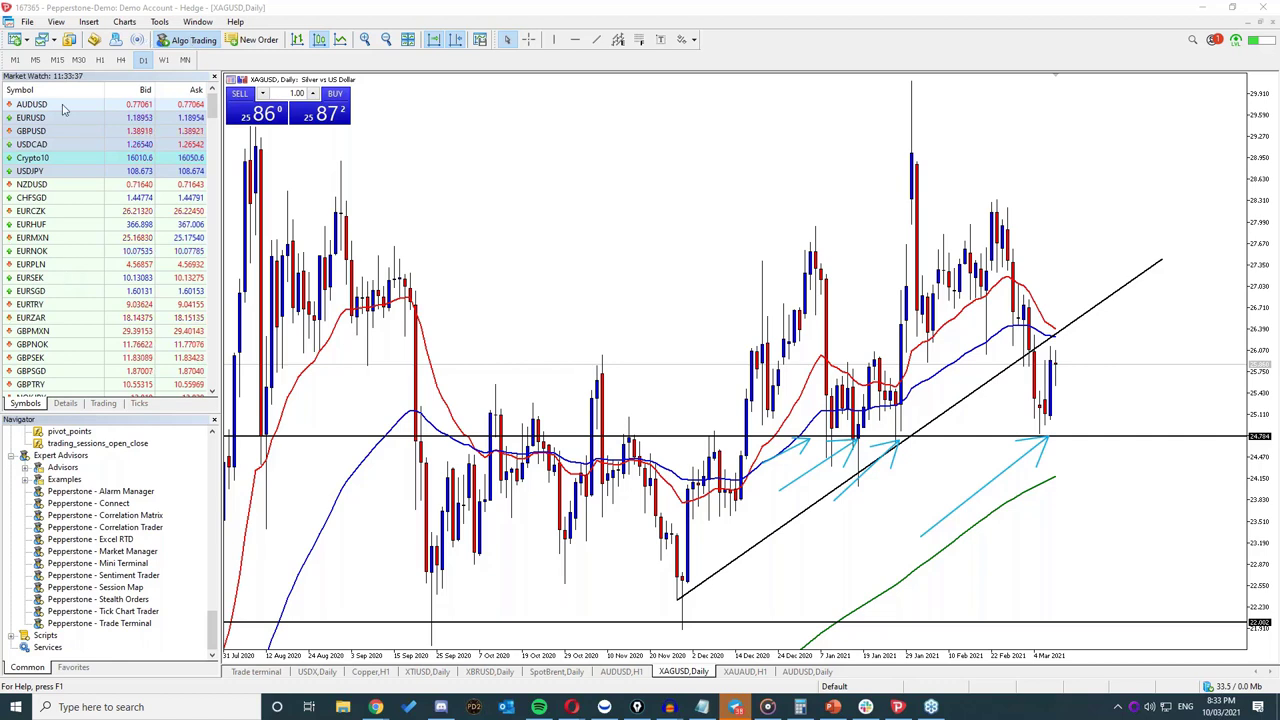
key(Escape)
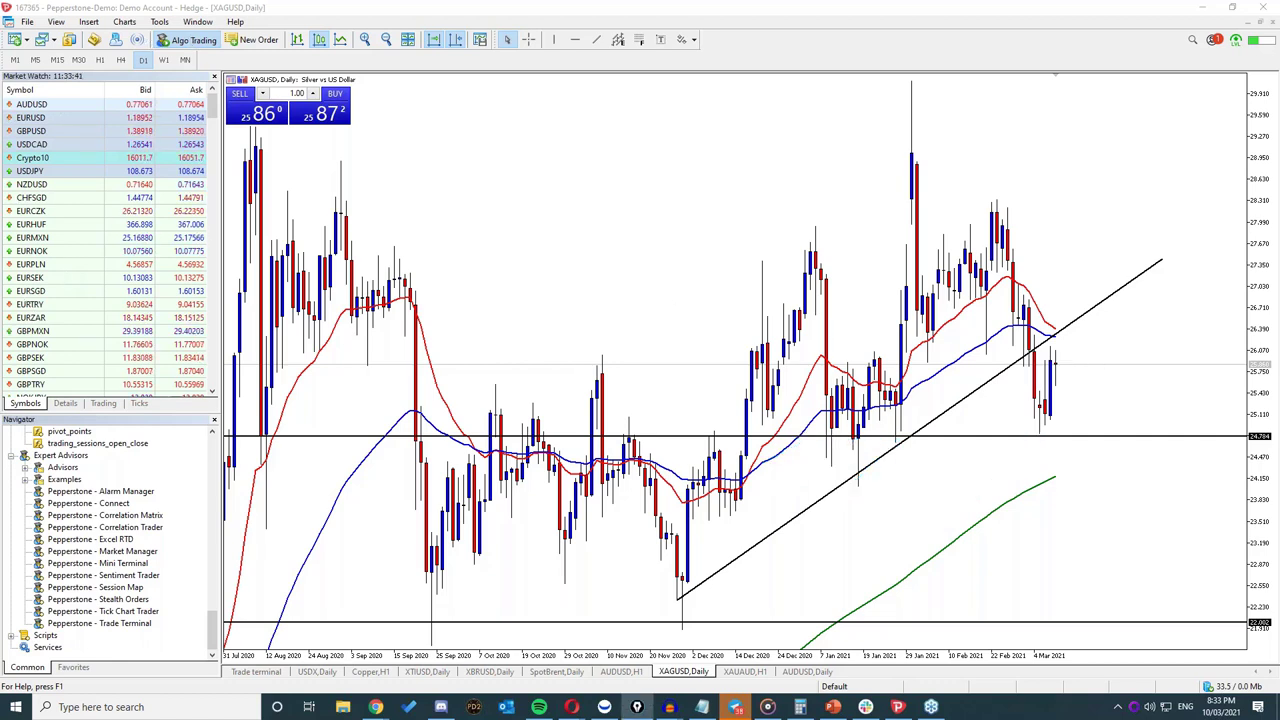
Step: Sketch the trendline retest and circle the higher timeframe buttons, clearing the ink each time
click(1058, 345)
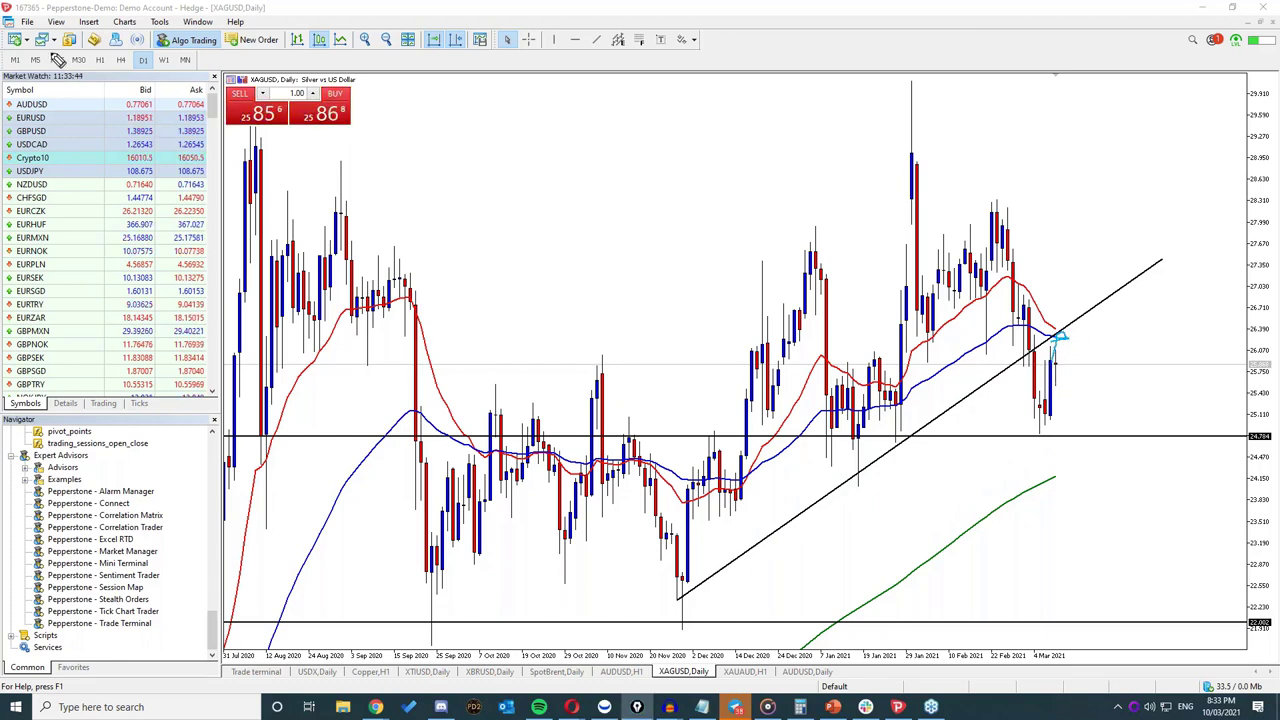
drag(112, 70, 120, 58)
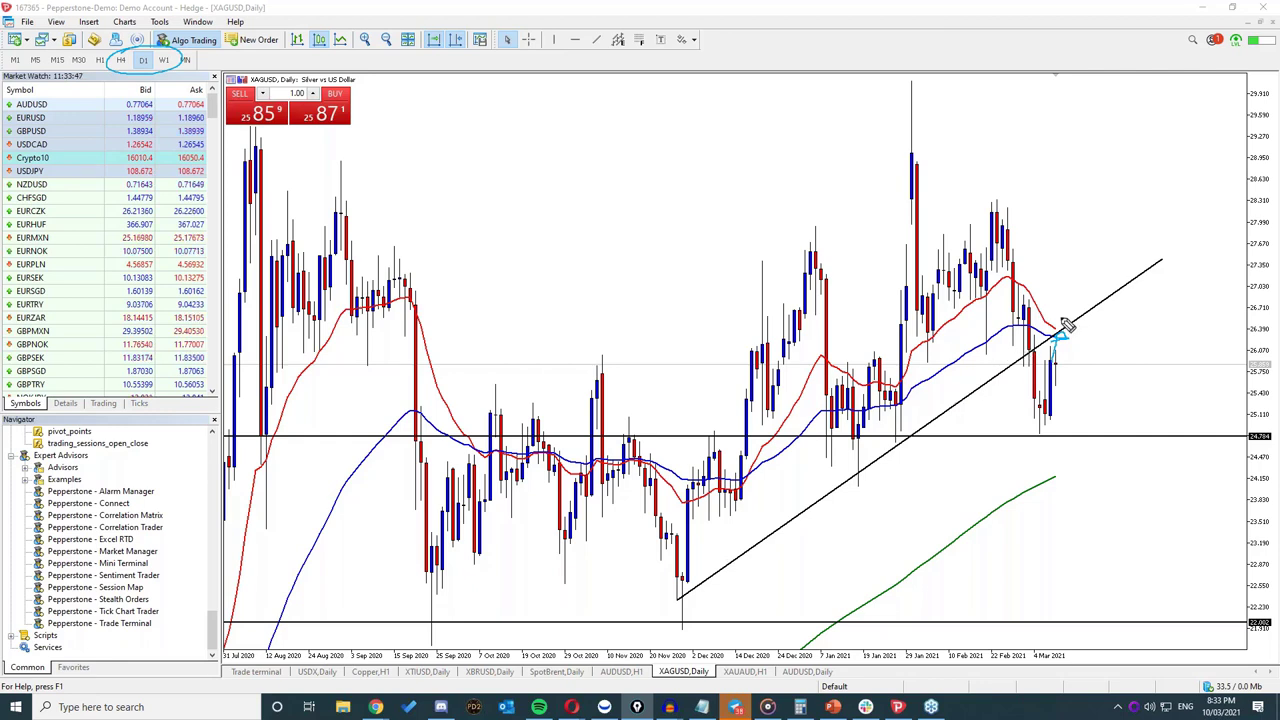
drag(1046, 268, 1052, 318)
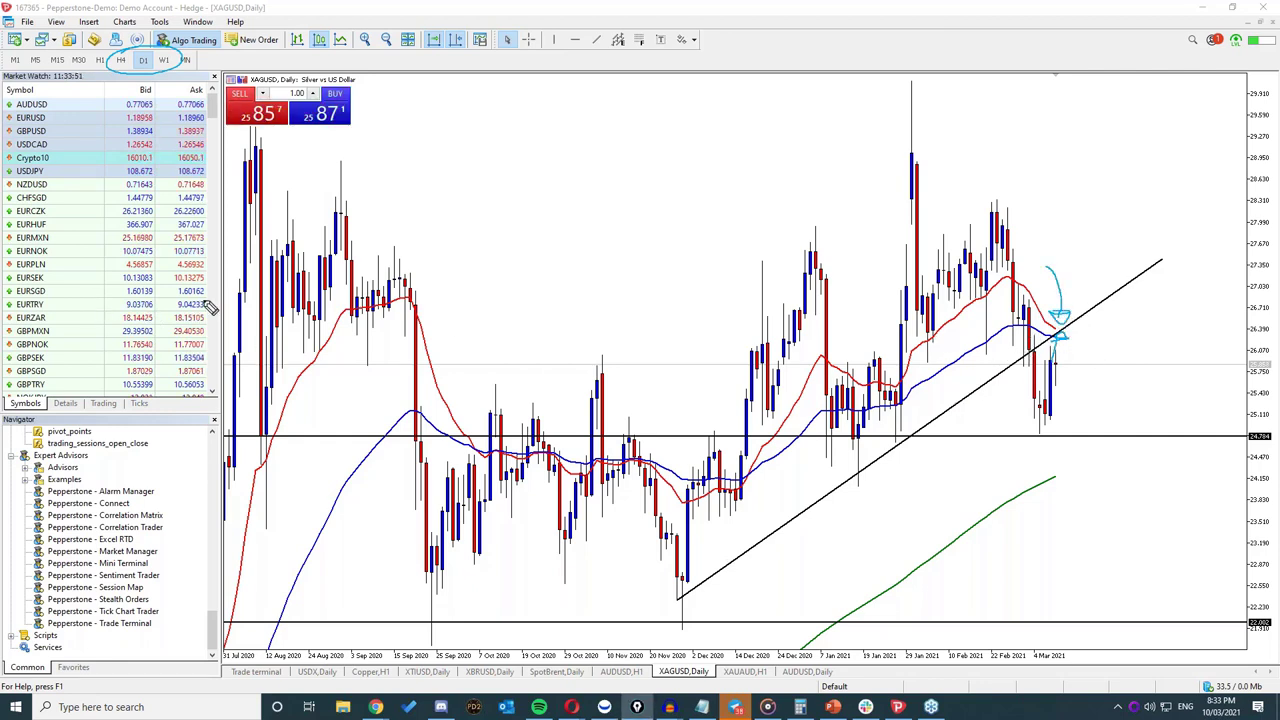
key(Escape)
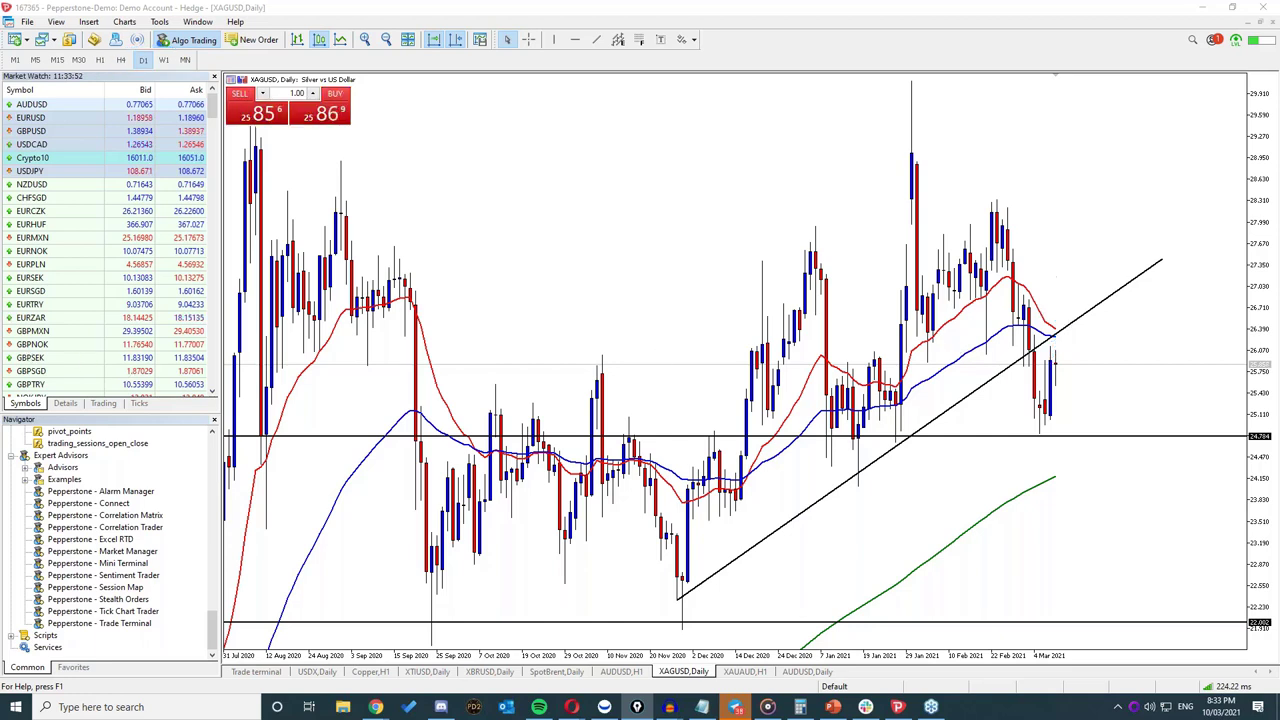
drag(1050, 370, 1064, 352)
drag(130, 56, 145, 54)
key(Escape)
Step: Switch silver to M15, zoom out to show 5–10 March, and draw a pink arrow near the highs
click(57, 60)
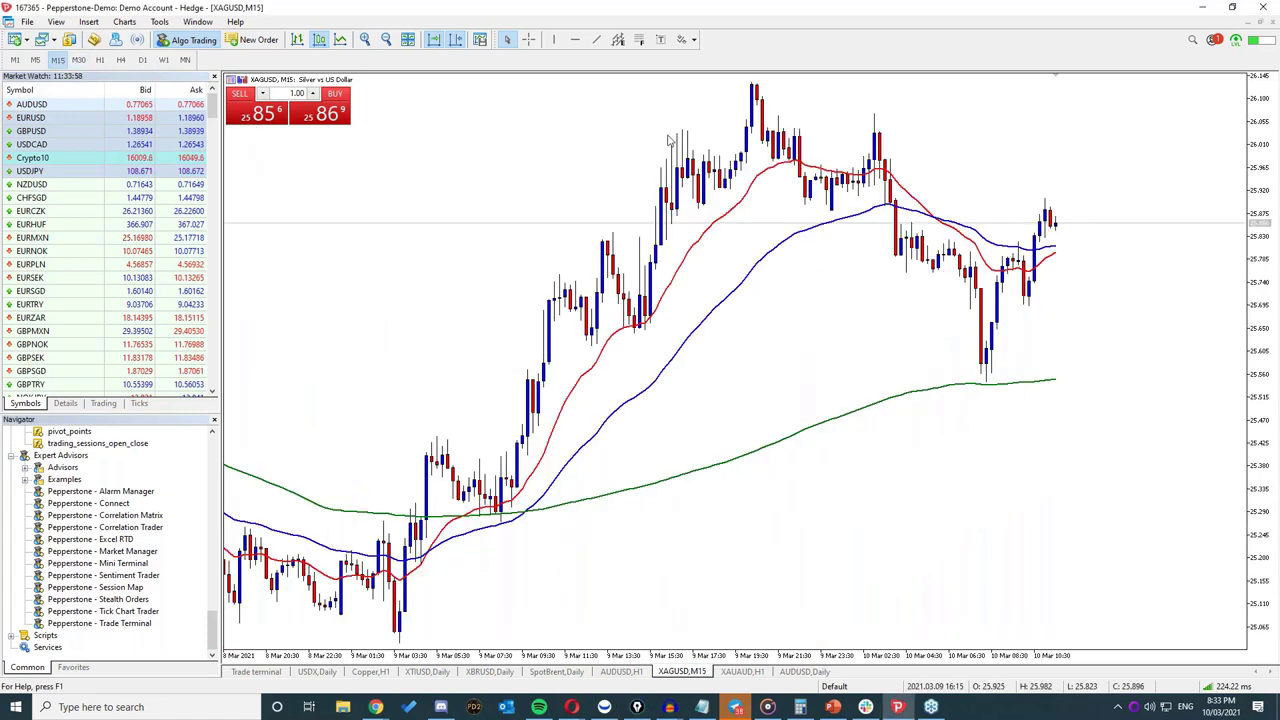
click(386, 39)
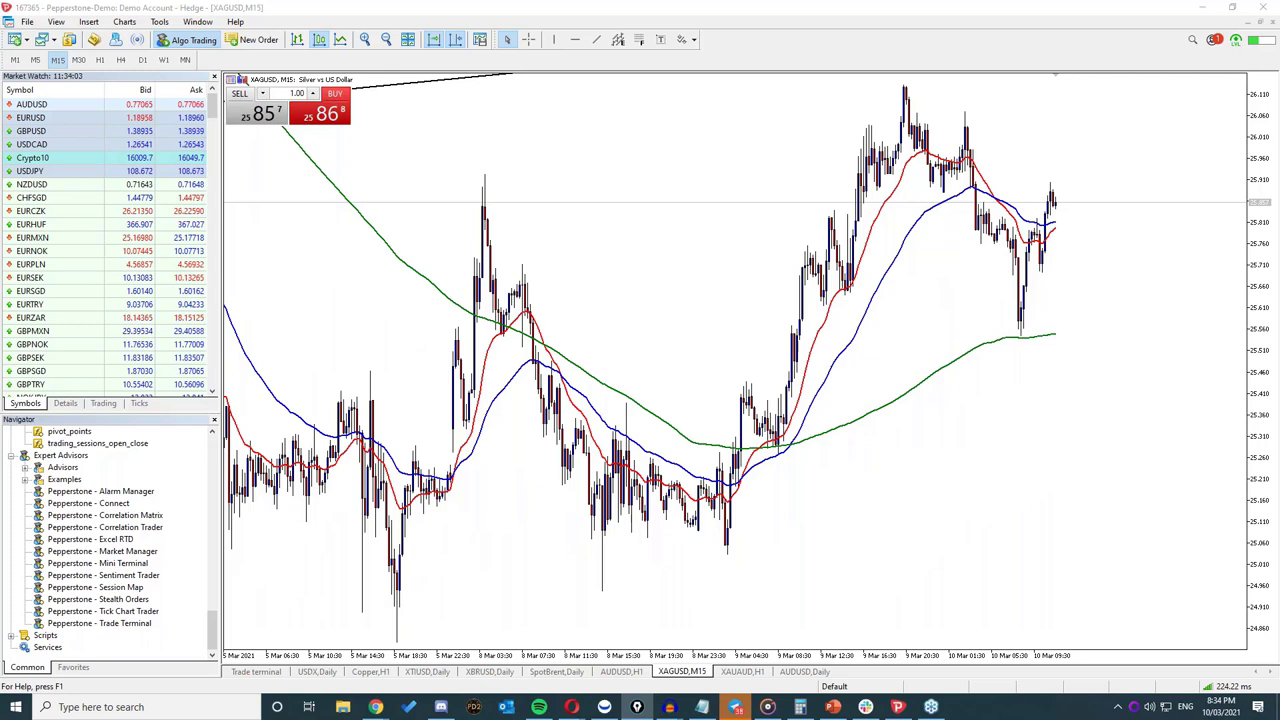
mouse_move(1089, 117)
mouse_down()
mouse_move(1109, 181)
mouse_move(1134, 147)
mouse_move(1172, 202)
mouse_up()
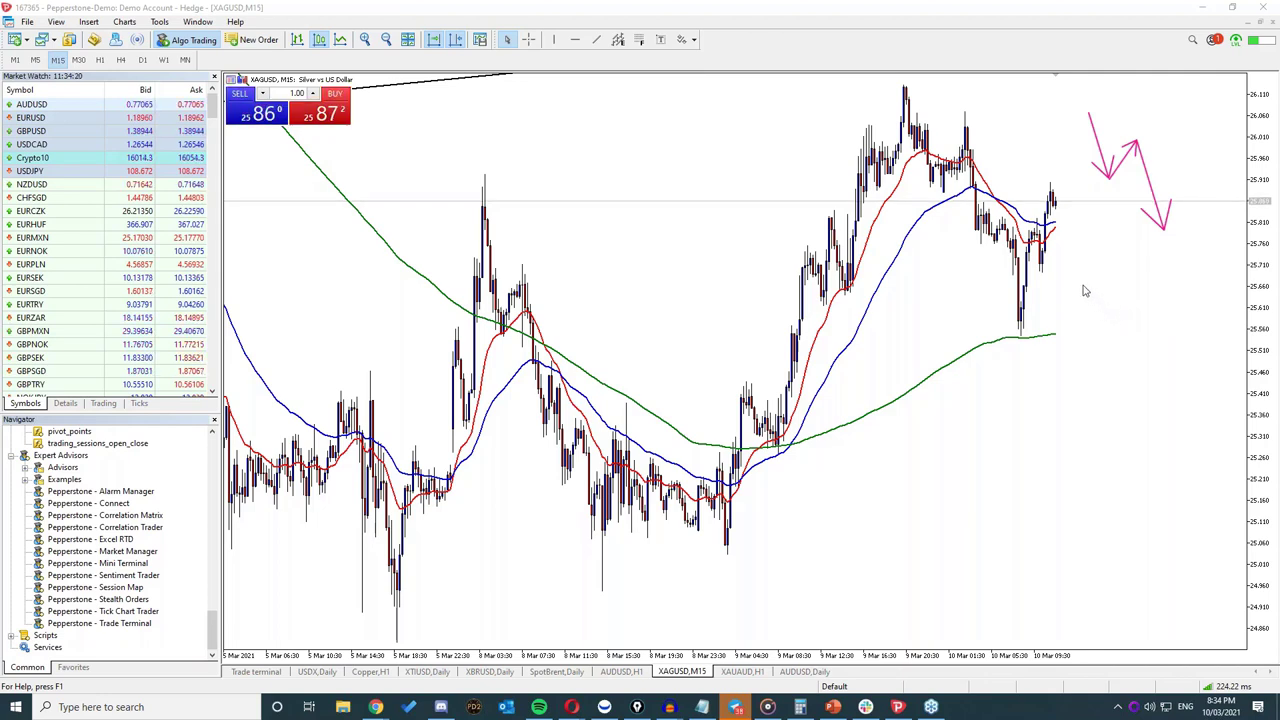
Step: Add pink arrows in several directions and a projected down-then-sideways path beside the latest candles
drag(1132, 58, 1112, 98)
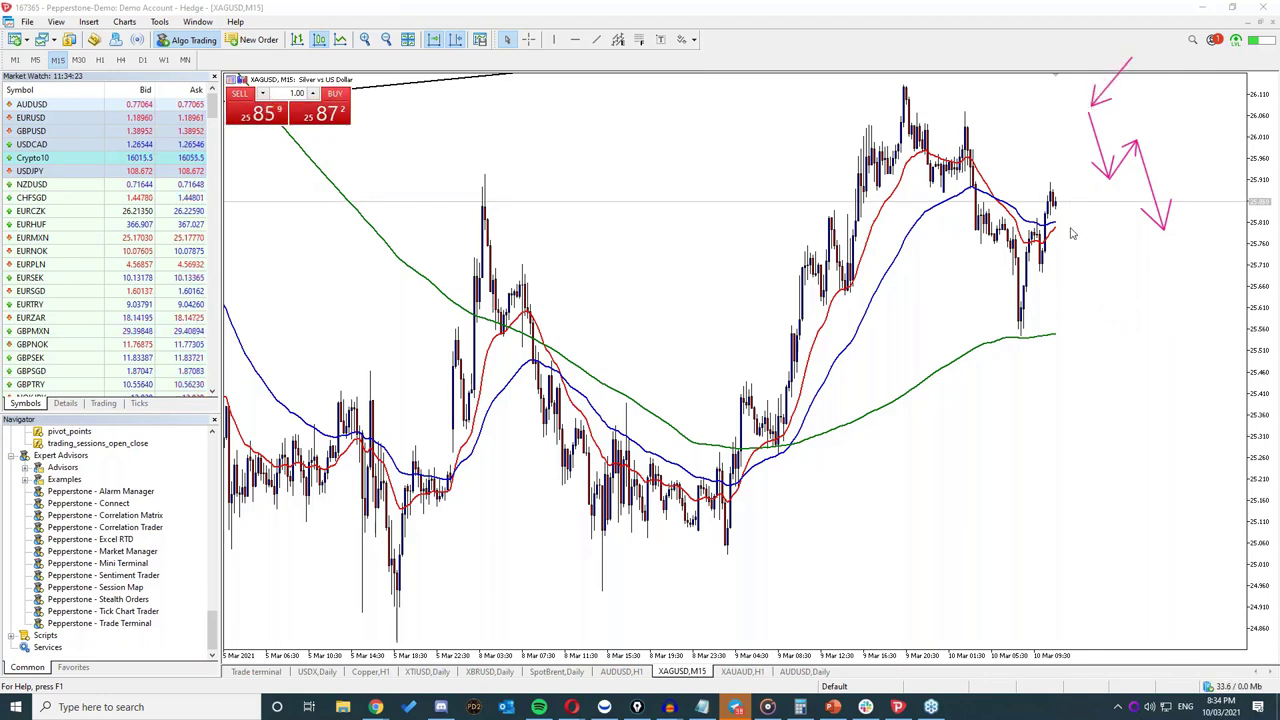
drag(1060, 248, 1102, 208)
mouse_move(1188, 86)
mouse_down()
mouse_move(1138, 128)
mouse_move(1160, 124)
mouse_up()
drag(1042, 178, 1218, 180)
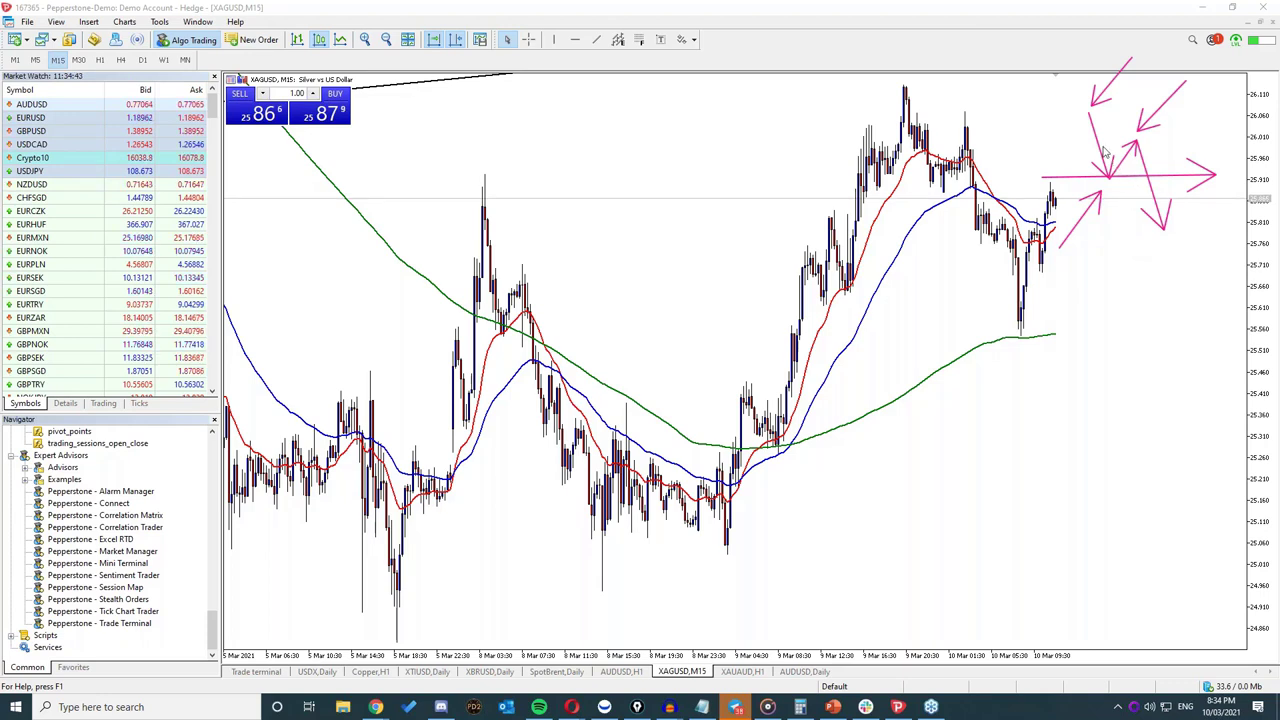
drag(1010, 105, 1078, 118)
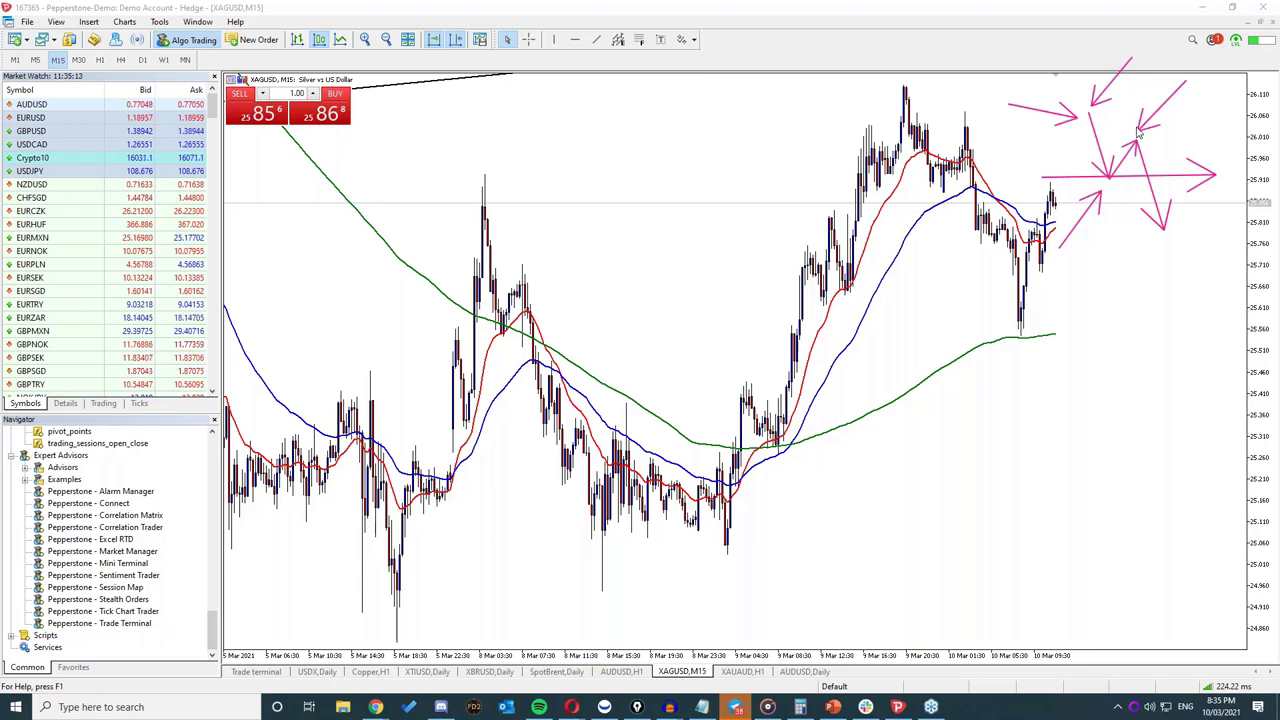
Step: Draw an up-right and a downward pink arrow, then erase all the pink annotations
drag(1088, 270, 1143, 183)
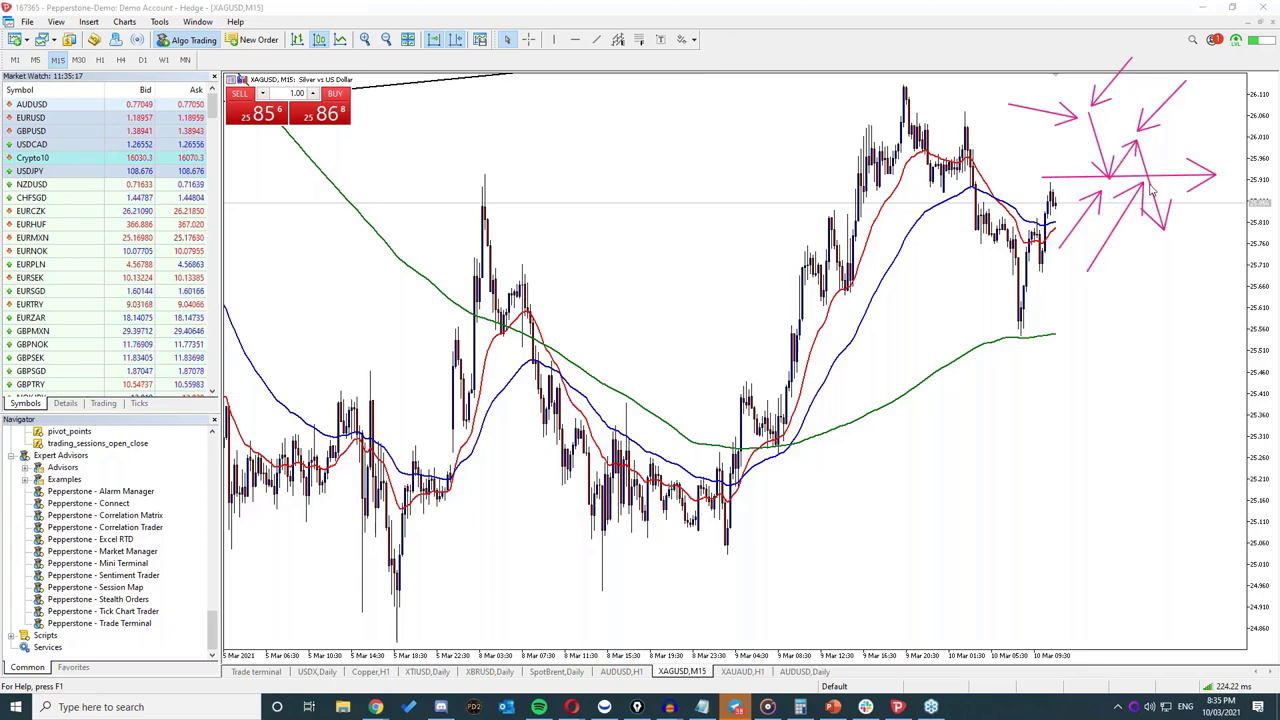
drag(1152, 183, 1172, 300)
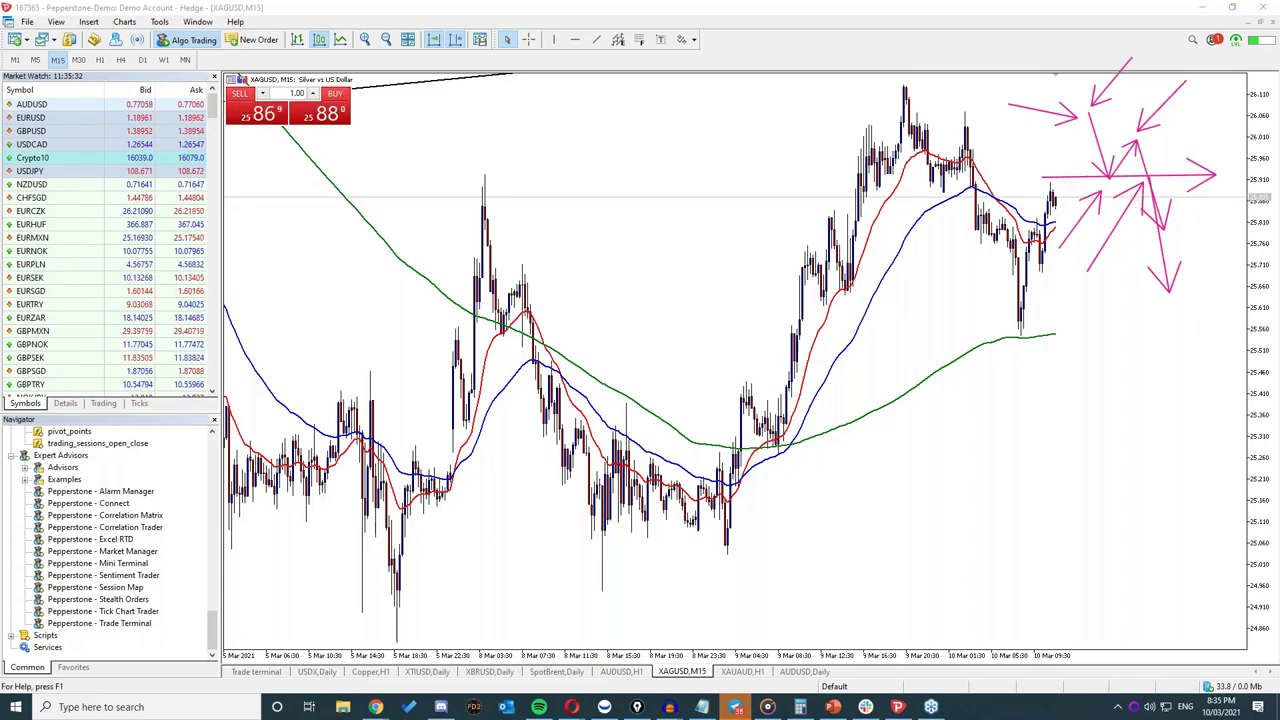
key(Escape)
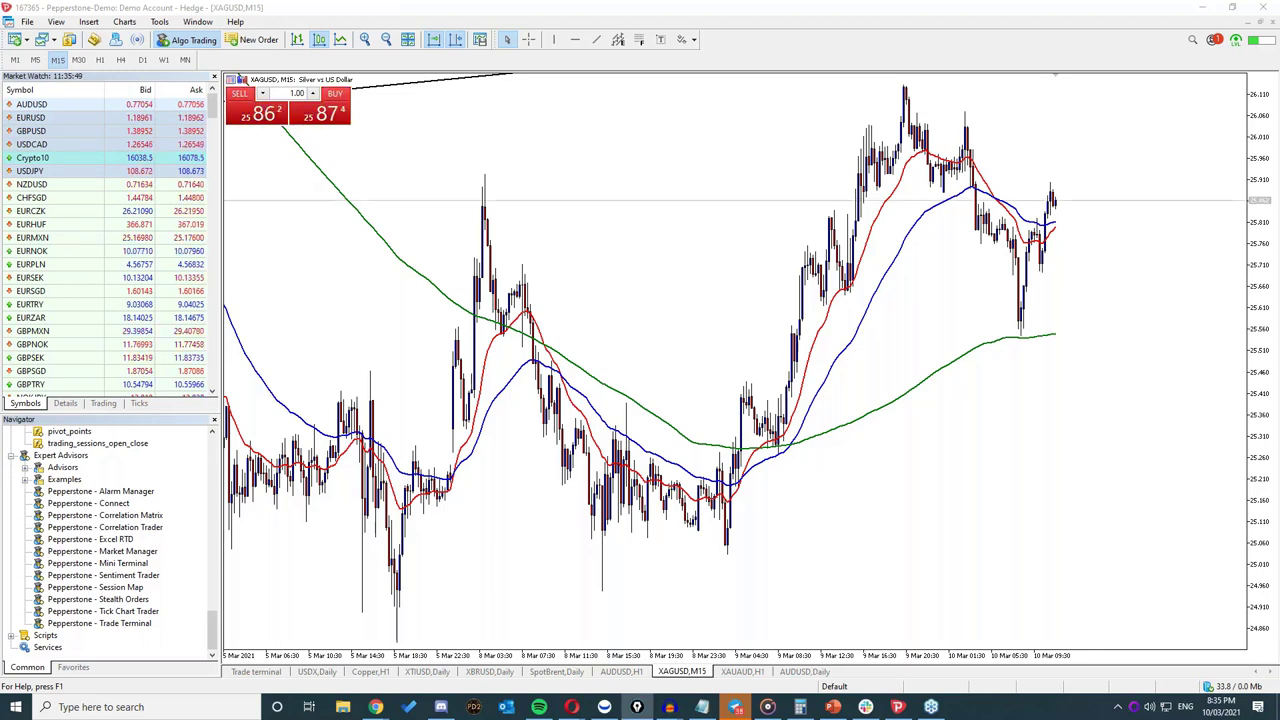
Step: Sketch a black zig-zag uptrend path and circle the swing low, swing high and higher low
mouse_move(858, 590)
mouse_down()
mouse_move(928, 420)
mouse_move(985, 506)
mouse_move(1070, 338)
mouse_up()
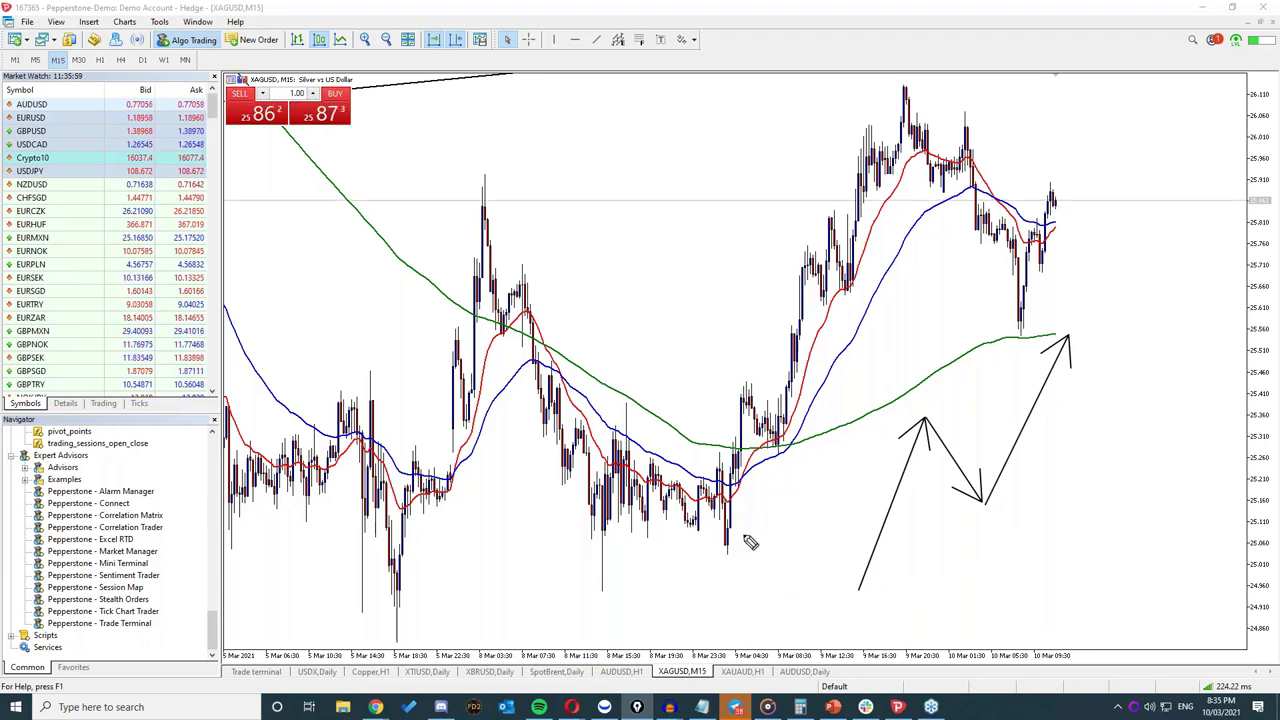
drag(720, 557, 740, 542)
drag(740, 377, 736, 378)
drag(782, 436, 778, 440)
Step: Draw horizontal level lines from the circled high and across the zig-zag's first peak
drag(745, 379, 853, 379)
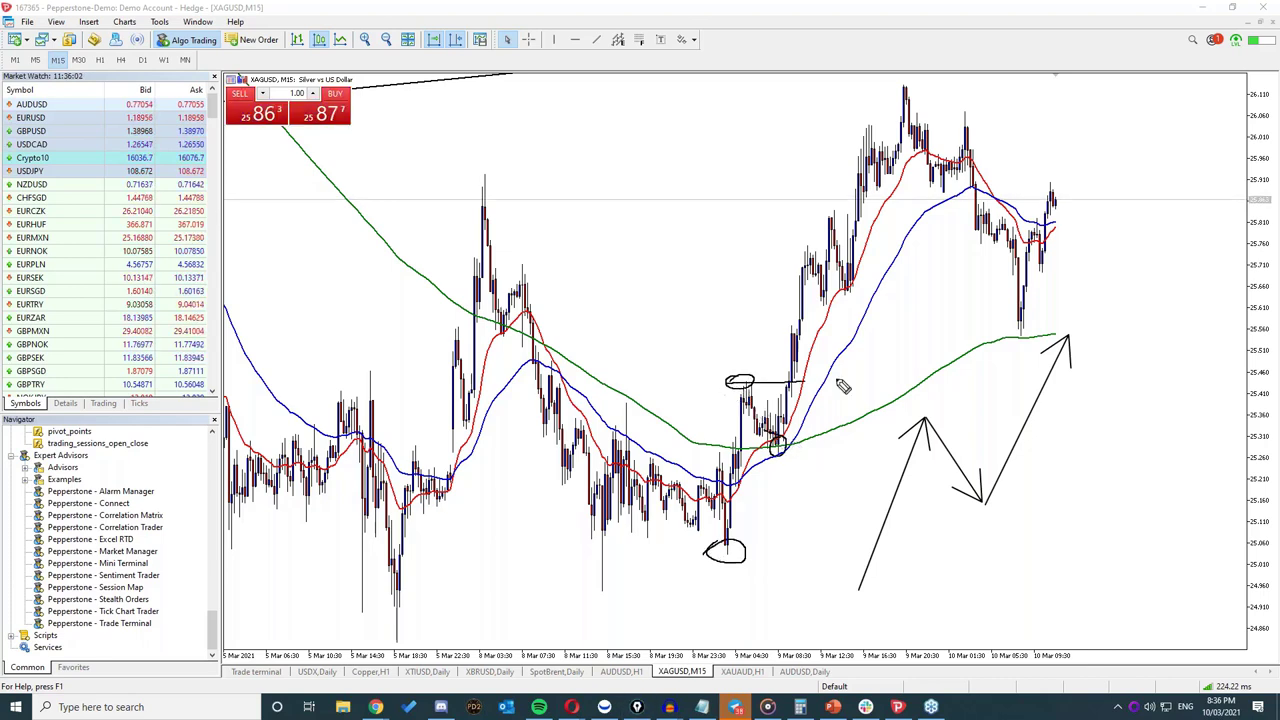
mouse_move(66, 53)
mouse_down()
mouse_move(46, 62)
mouse_move(80, 60)
mouse_move(68, 53)
mouse_up()
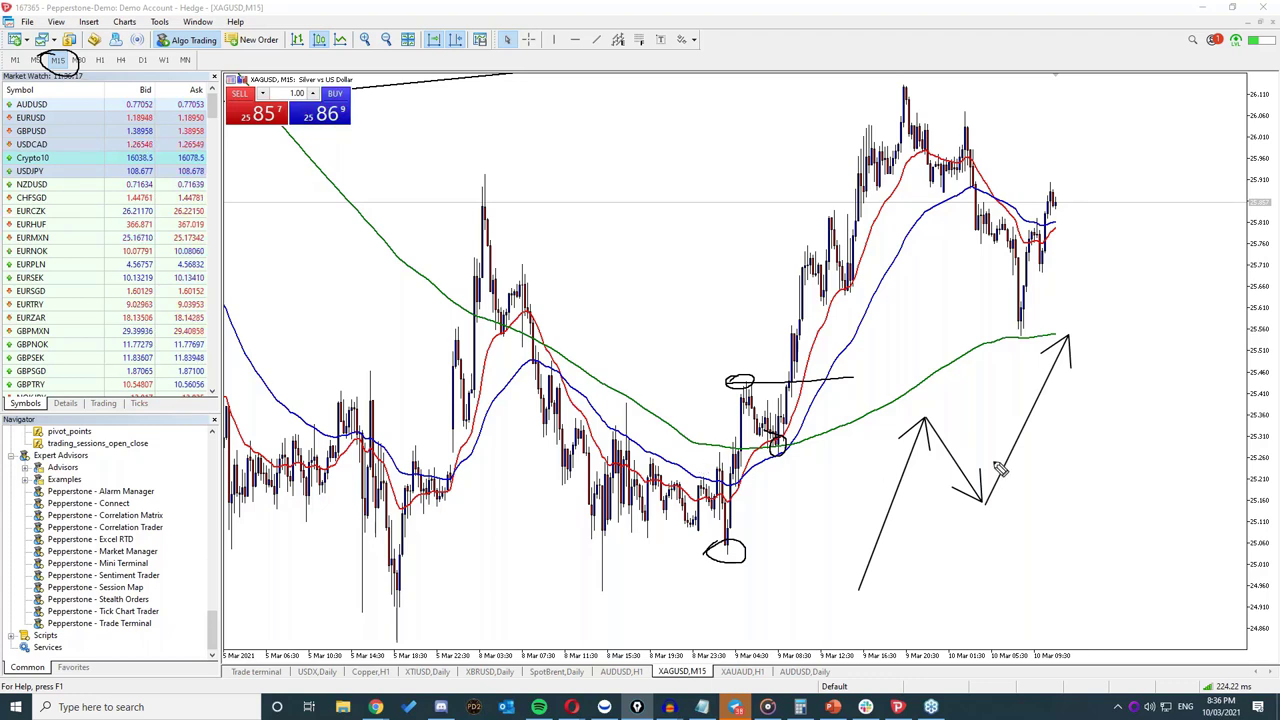
drag(894, 425, 1082, 424)
drag(849, 425, 1137, 433)
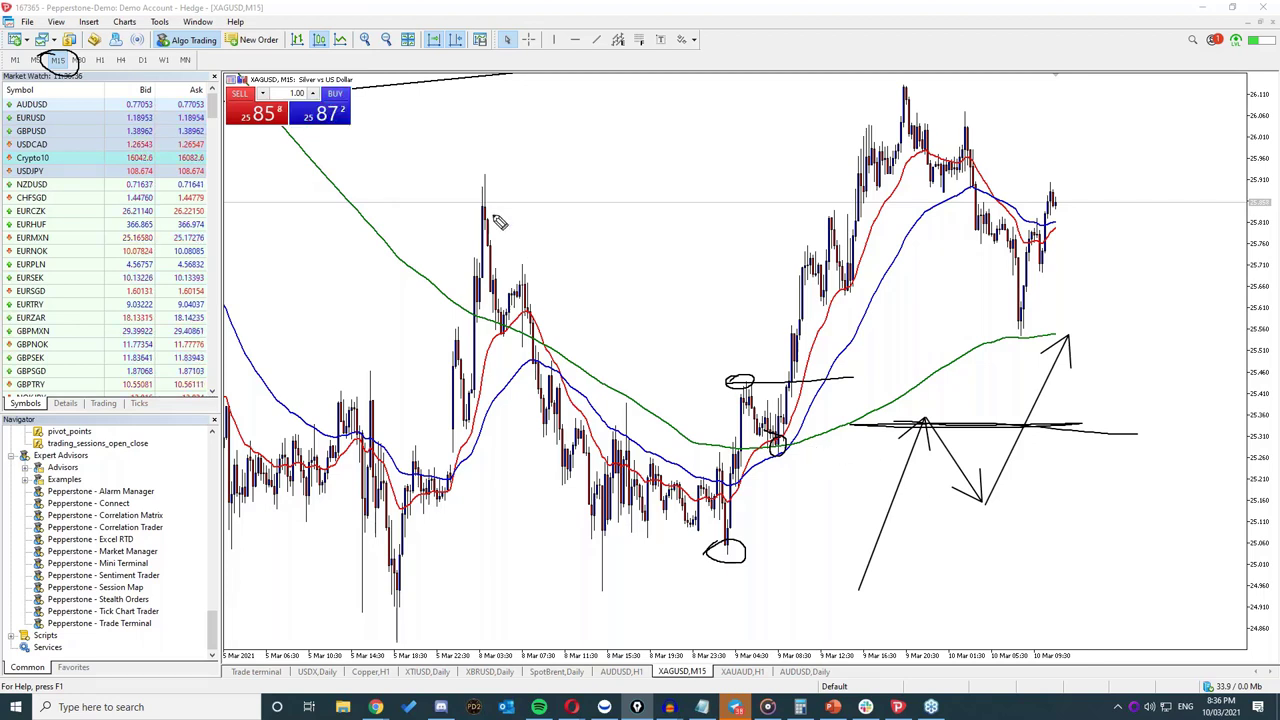
Step: Circle the later peak and spike high, label both with R, and mark the pullback
mouse_move(808, 212)
mouse_down()
mouse_move(842, 220)
mouse_move(808, 214)
mouse_up()
drag(417, 218, 478, 210)
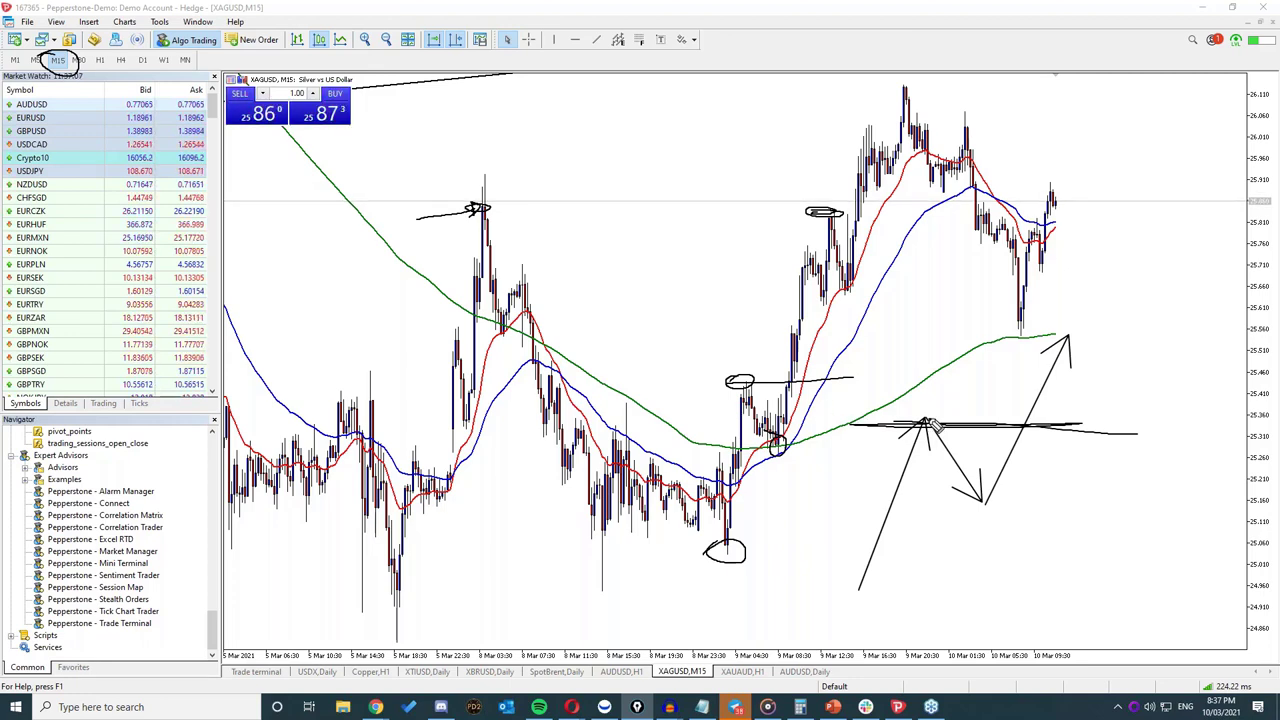
drag(735, 392, 845, 388)
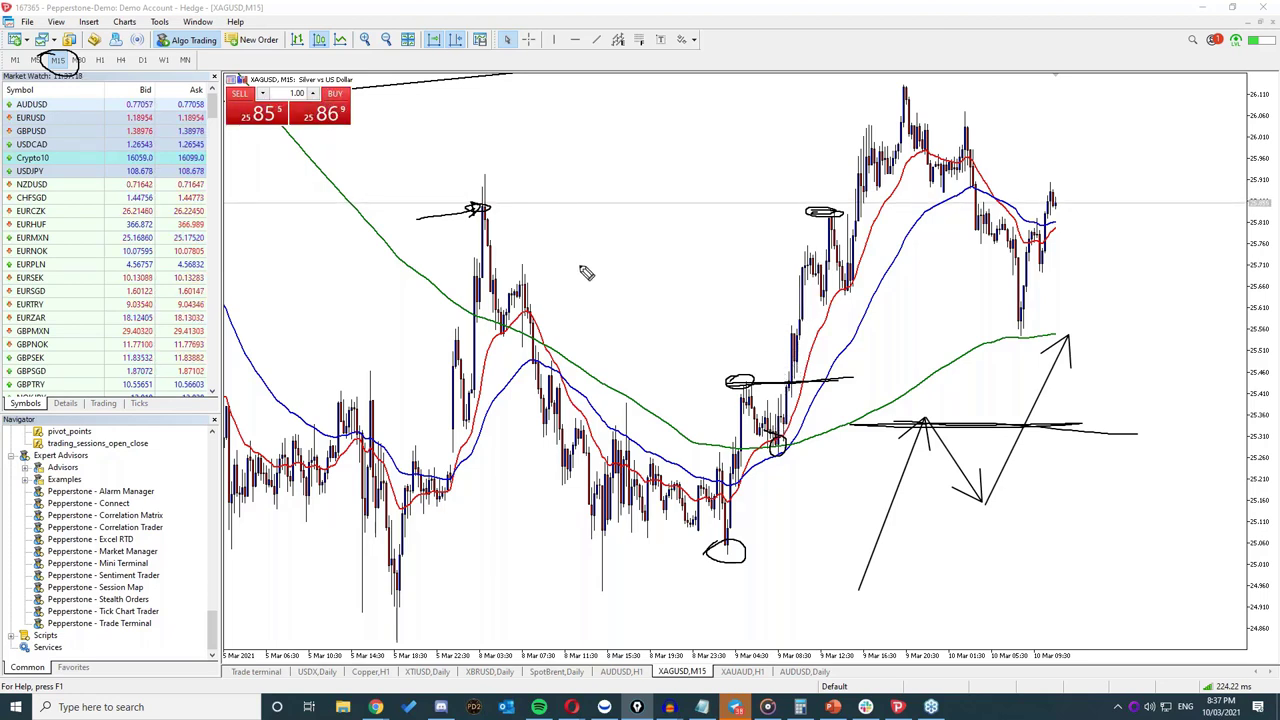
mouse_move(456, 195)
mouse_down()
mouse_move(475, 159)
mouse_move(525, 193)
mouse_up()
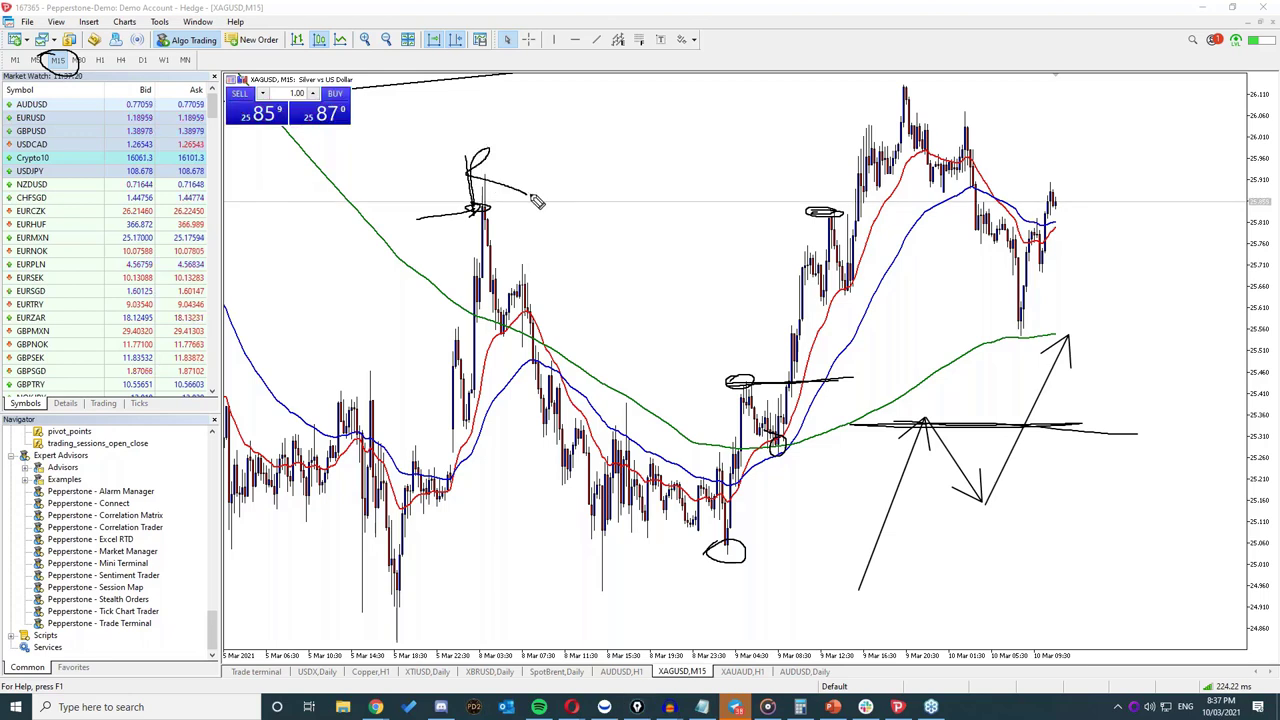
mouse_move(767, 160)
mouse_down()
mouse_move(767, 198)
mouse_move(800, 206)
mouse_up()
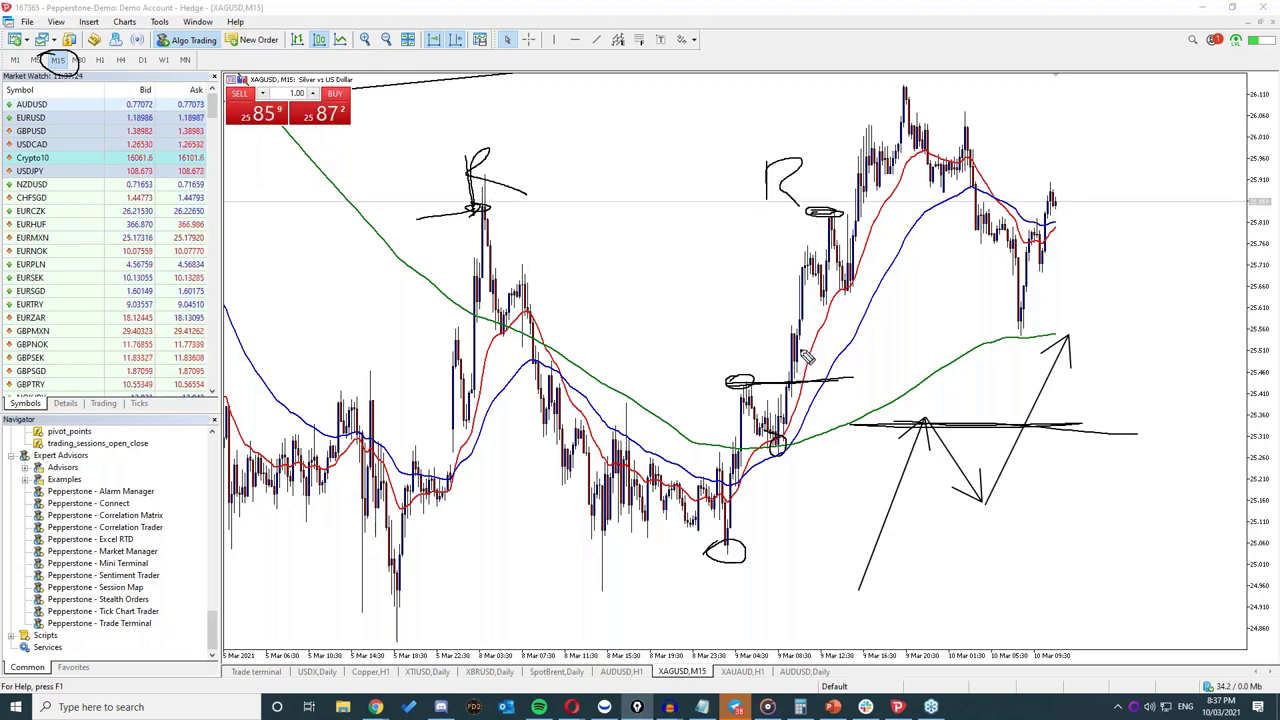
drag(790, 345, 832, 222)
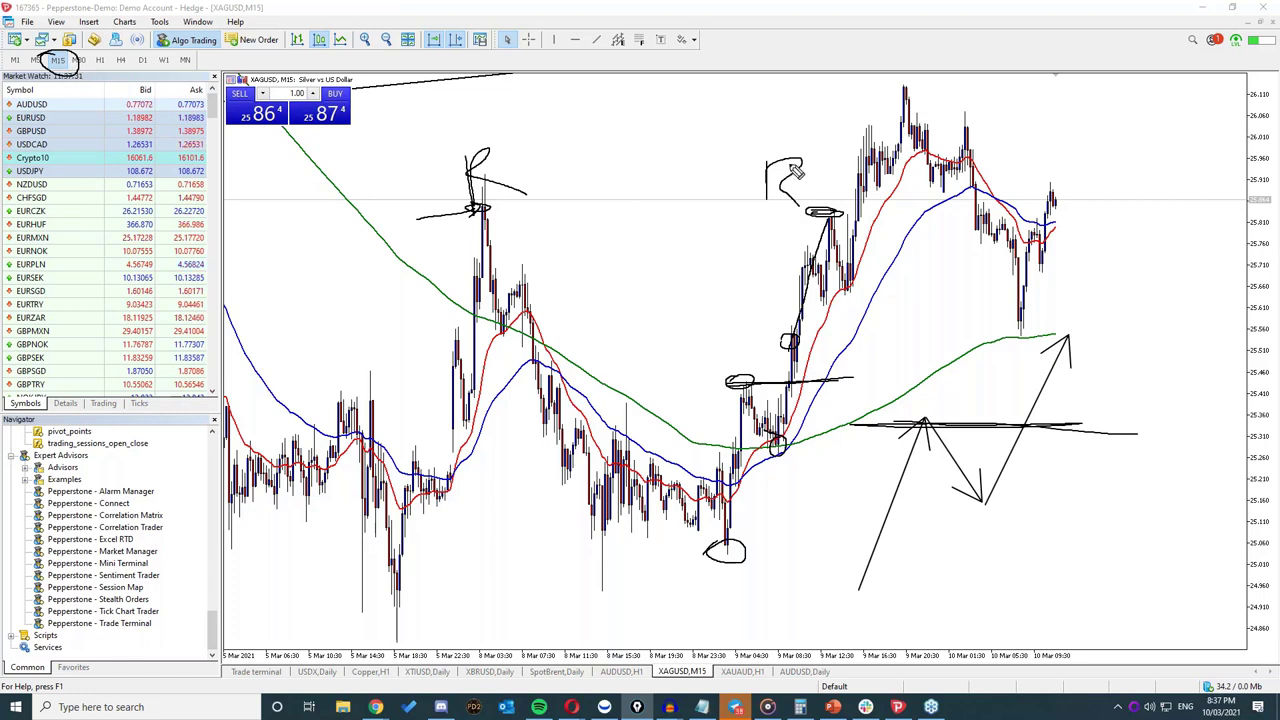
Step: Trace the sideways range and arrow the breakout, then erase all ink from the chart
mouse_move(595, 537)
mouse_down()
mouse_move(587, 472)
mouse_move(588, 541)
mouse_move(683, 489)
mouse_move(749, 525)
mouse_up()
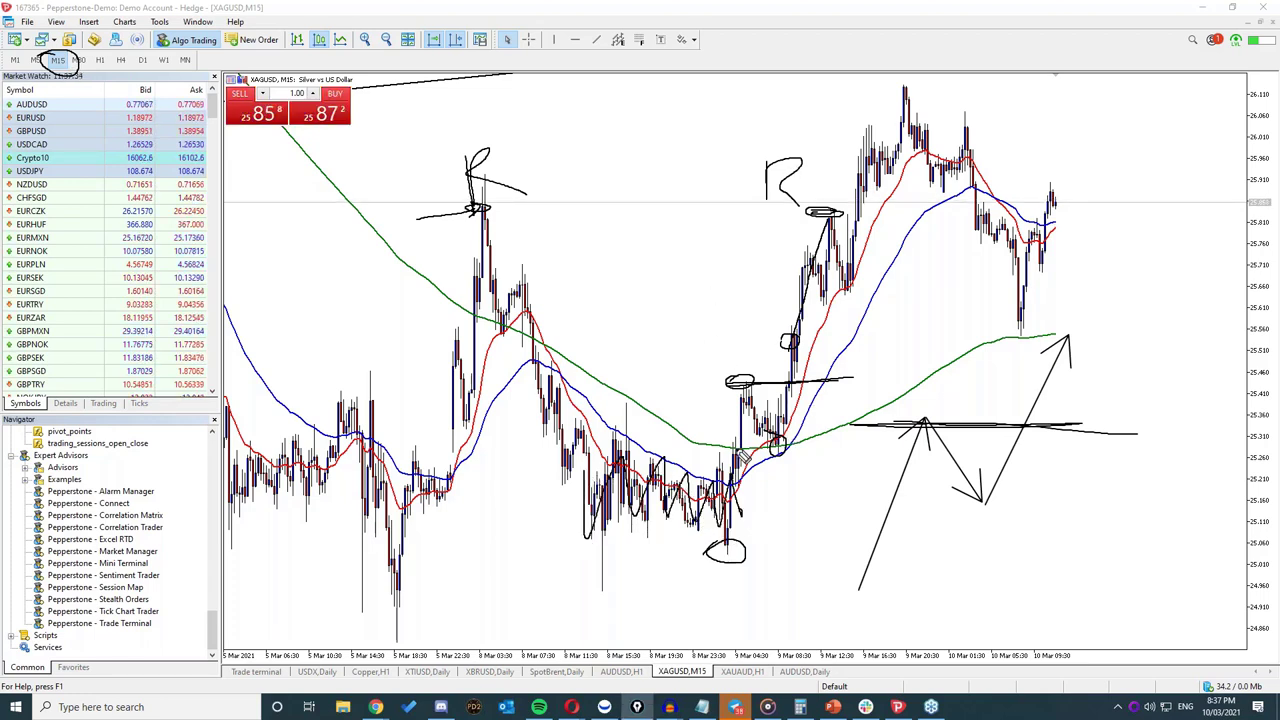
mouse_move(608, 432)
mouse_down()
mouse_move(713, 434)
mouse_move(578, 439)
mouse_move(728, 438)
mouse_up()
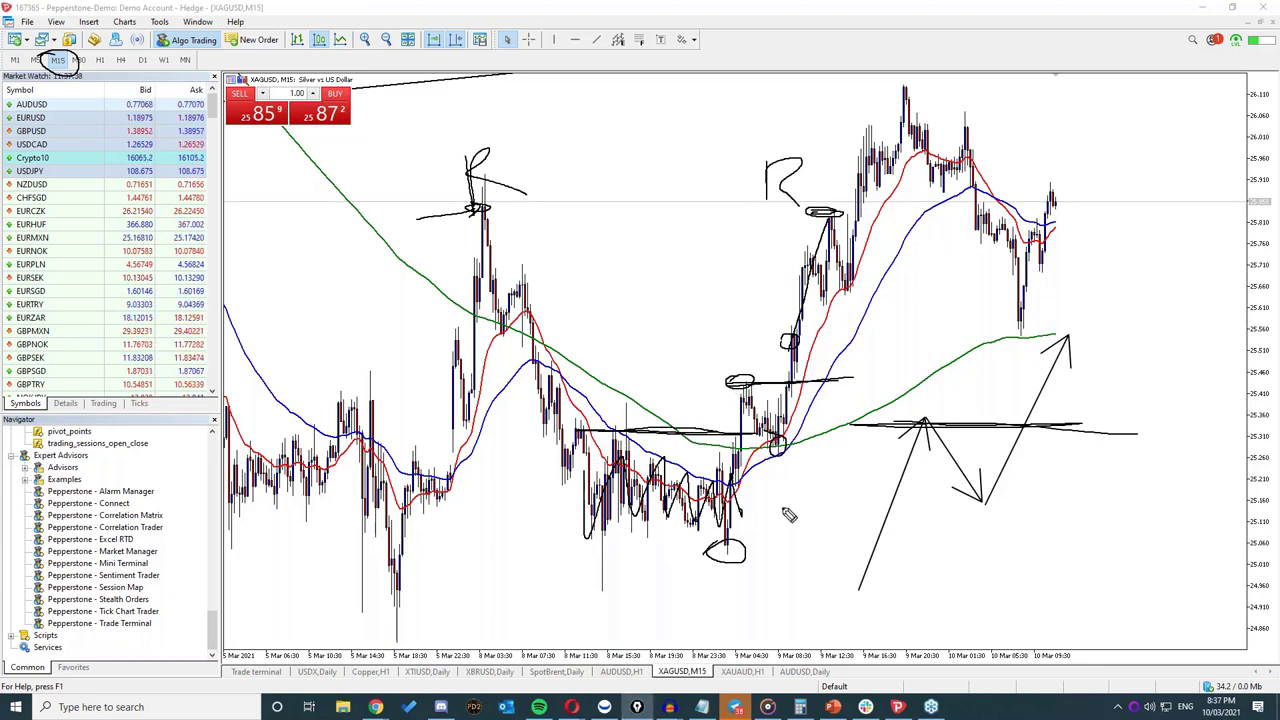
mouse_move(806, 538)
mouse_down()
mouse_move(782, 462)
mouse_move(805, 475)
mouse_move(785, 455)
mouse_up()
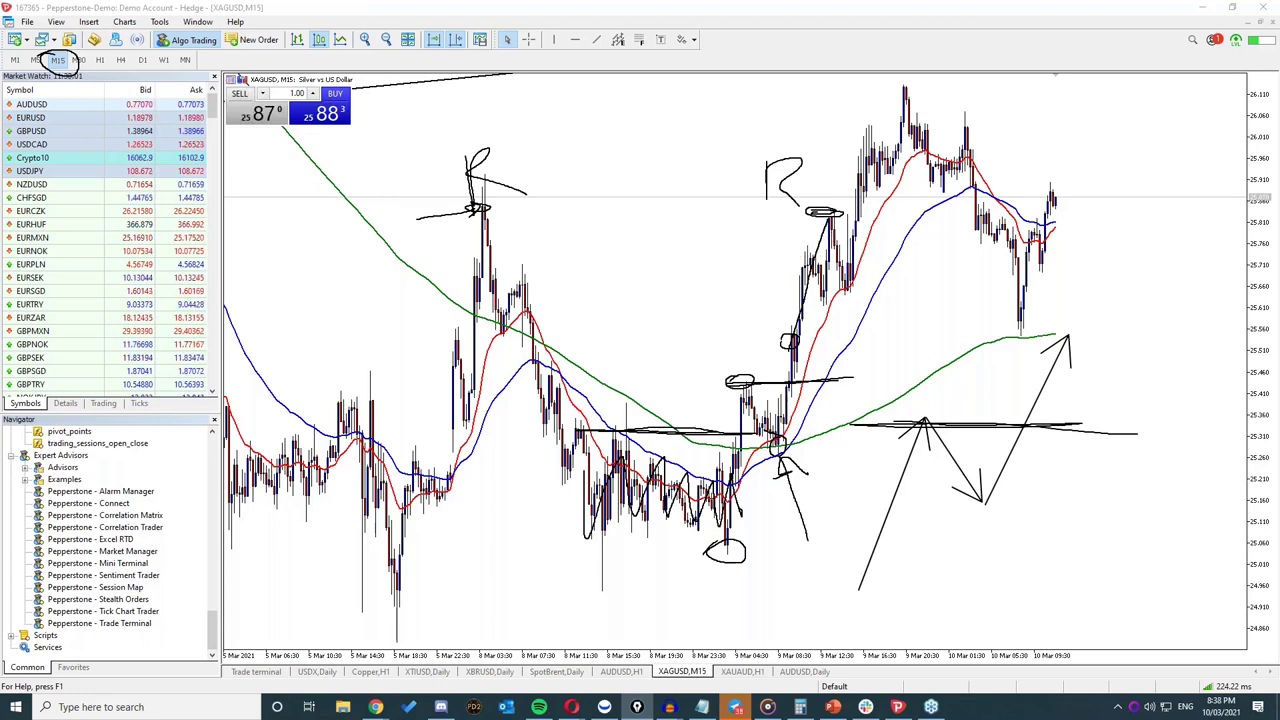
key(e)
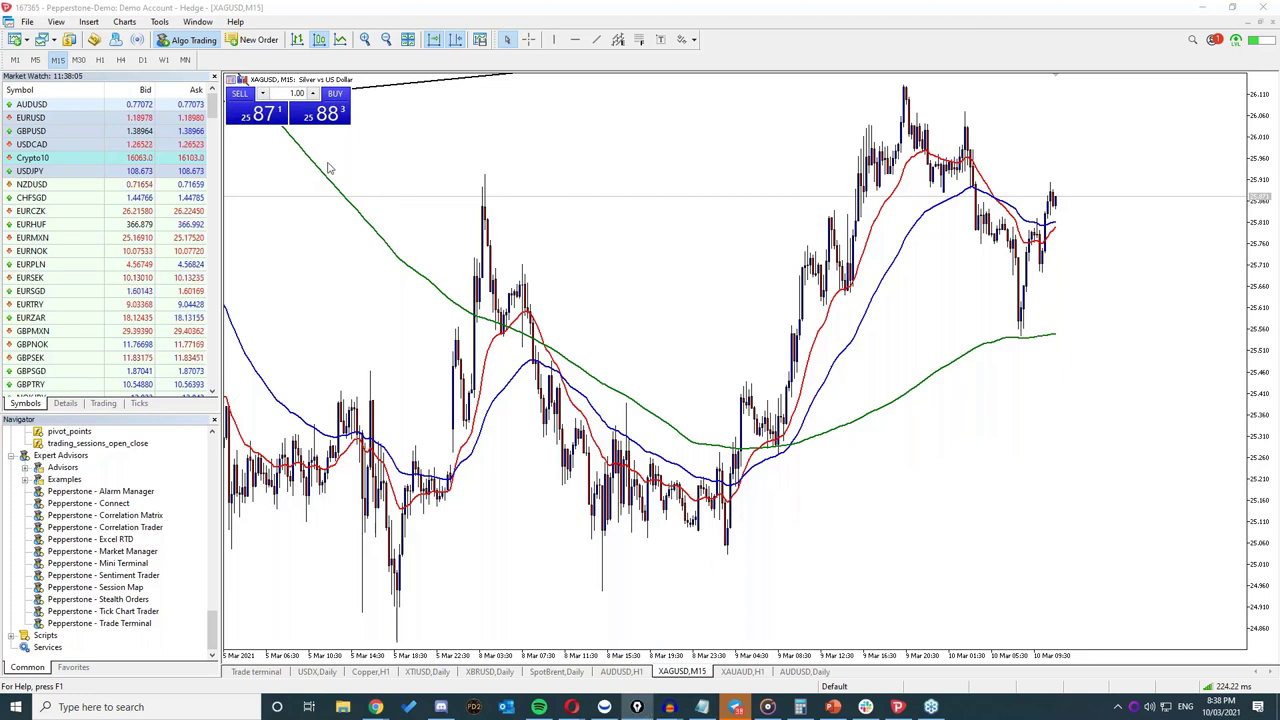
Step: Arrow the earlier spike, pullback low and breakout, erase them, and switch to PowerPoint
drag(422, 157, 478, 205)
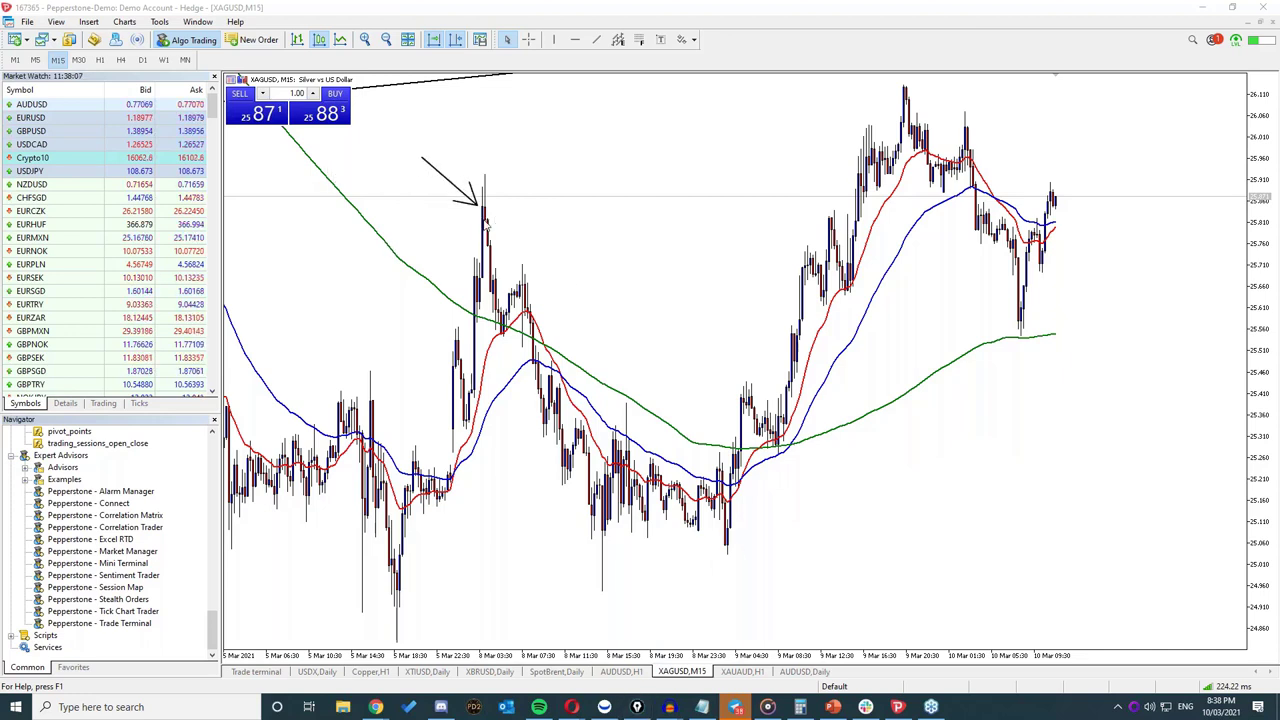
drag(498, 386, 509, 346)
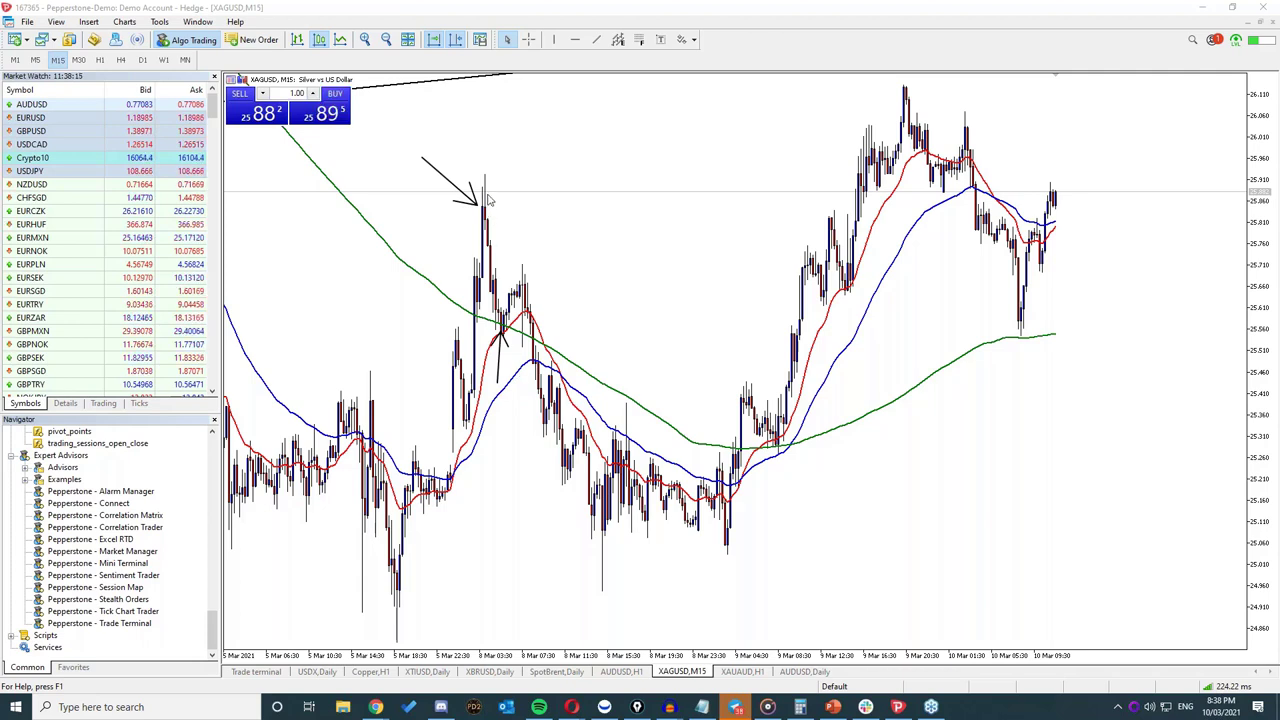
drag(1063, 507, 820, 375)
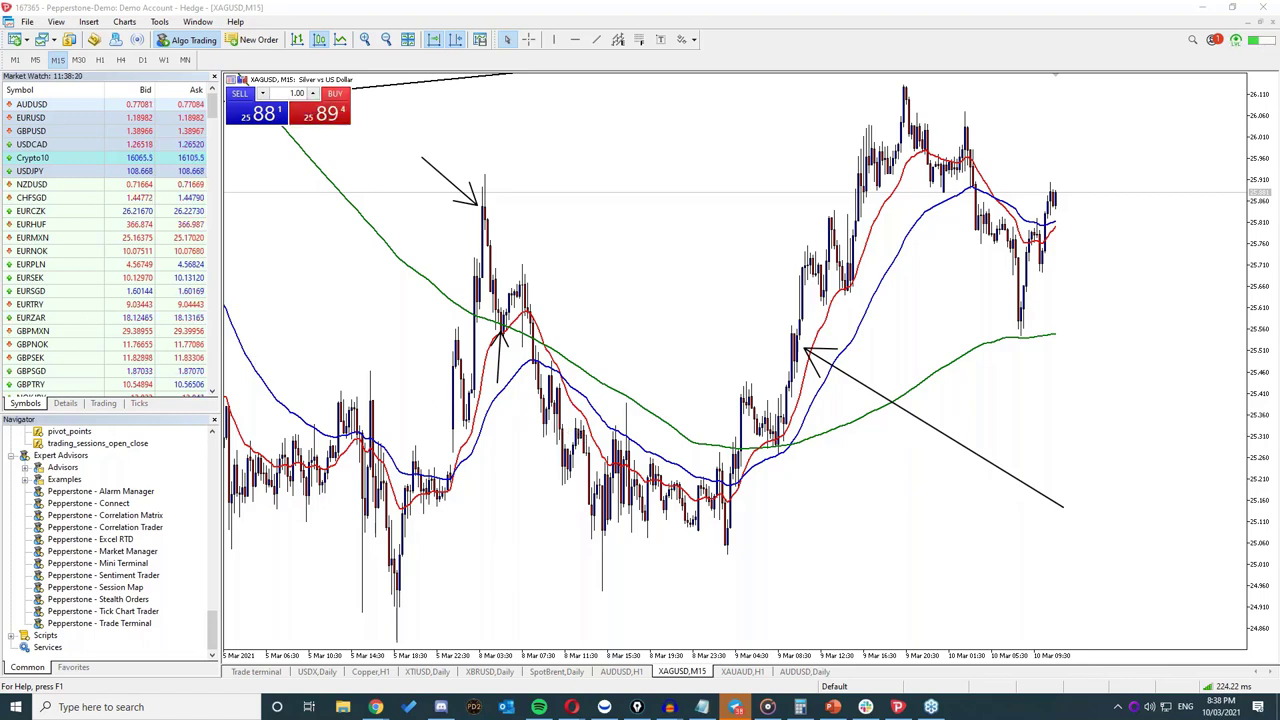
key(Escape)
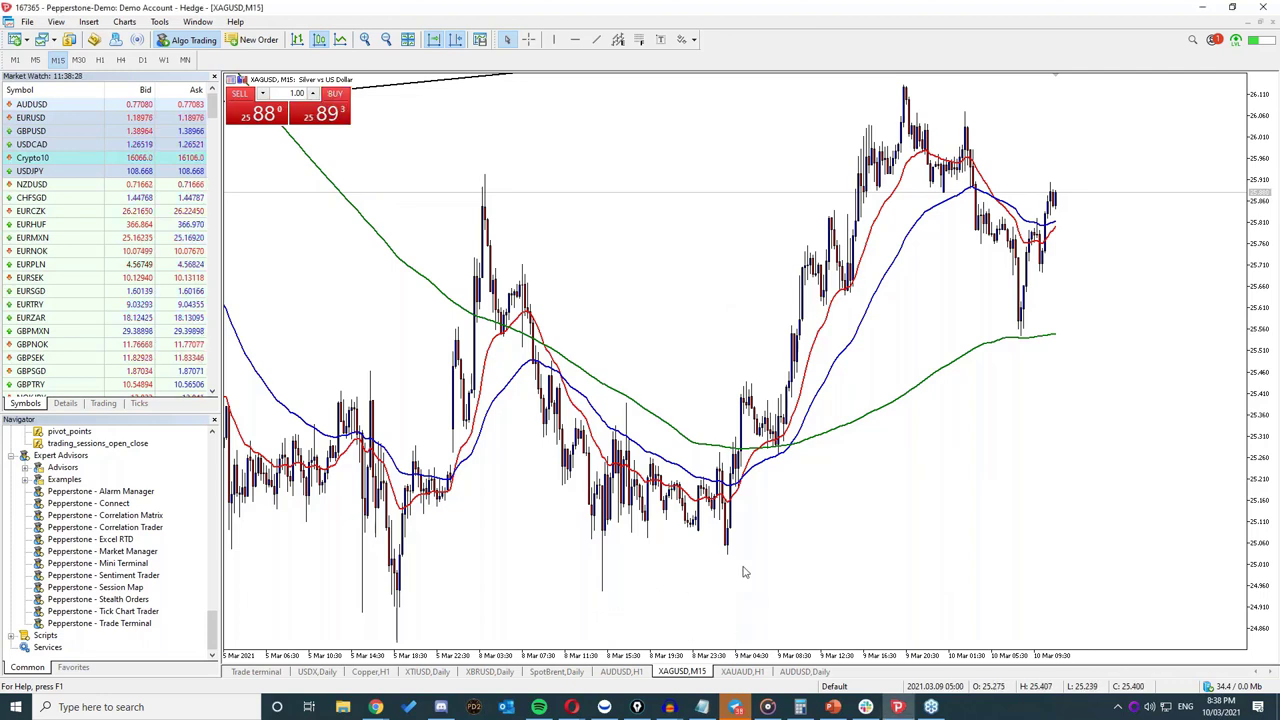
click(832, 707)
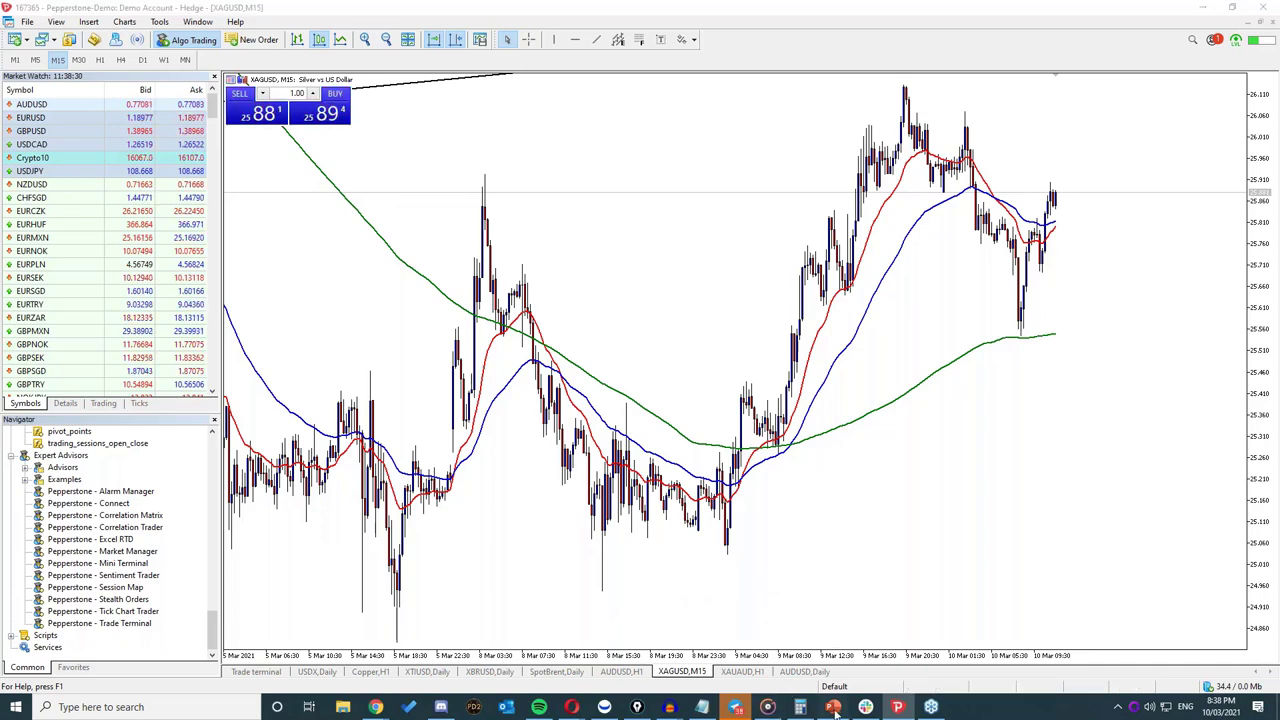
Step: Present slide 11, 'Recognising Trends– Price Action', full screen by swapping out presenter view
click(633, 104)
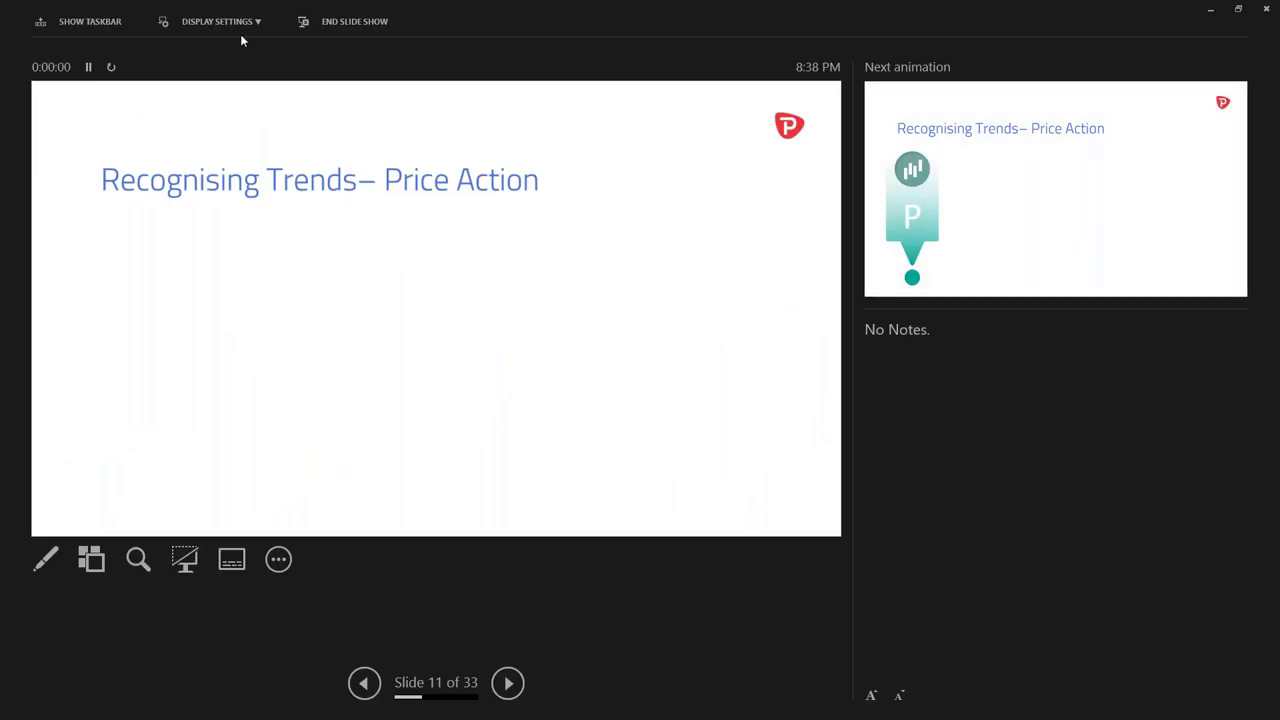
click(217, 24)
click(221, 55)
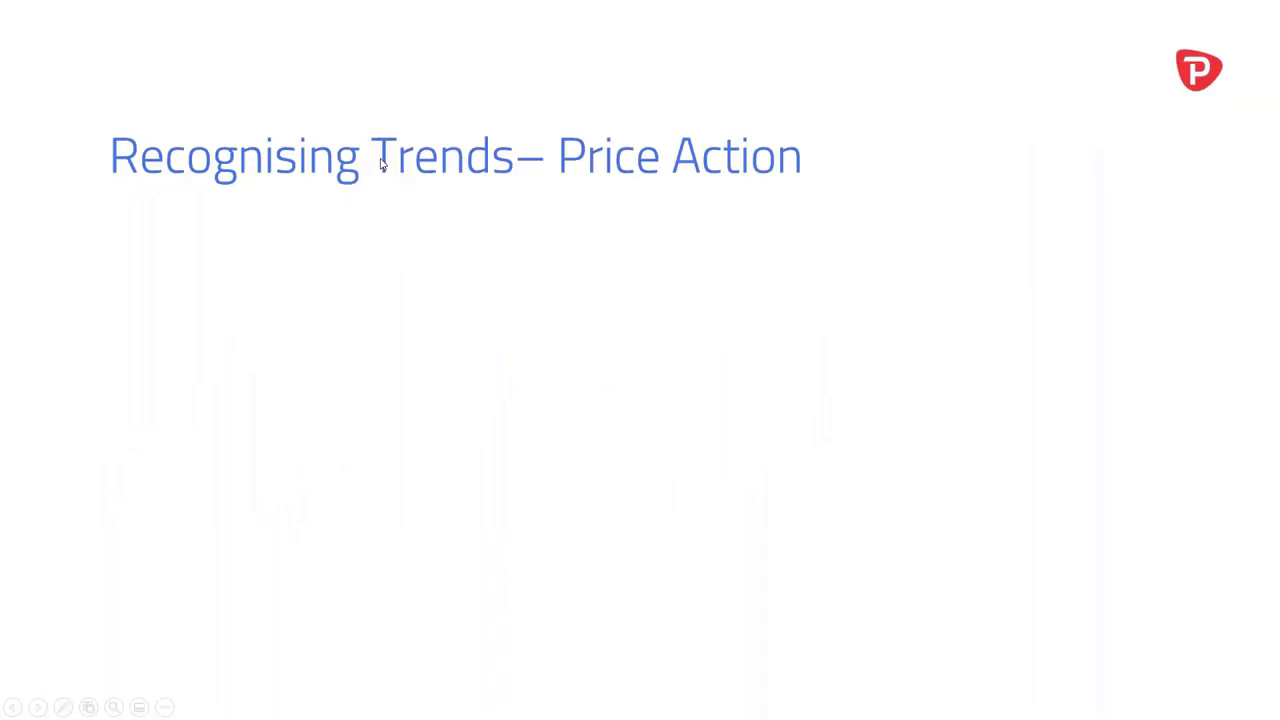